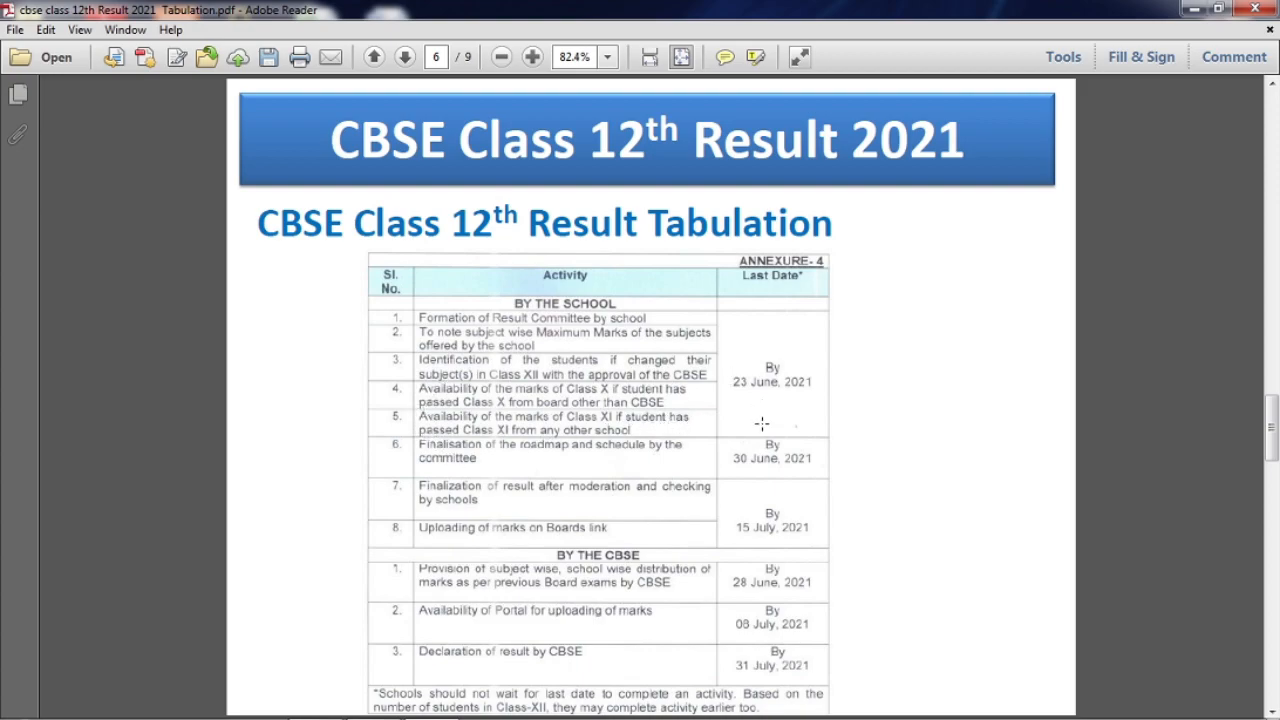
# Underline the 23 June, 2021 deadline in red and bracket school activities 1 to 5 in the result tabulation schedule.
pyautogui.moveTo(728, 393); pyautogui.dragTo(810, 397)
pyautogui.moveTo(383, 313)
pyautogui.mouseDown()
pyautogui.moveTo(352, 332)
pyautogui.moveTo(354, 418)
pyautogui.moveTo(380, 432)
pyautogui.mouseUp()
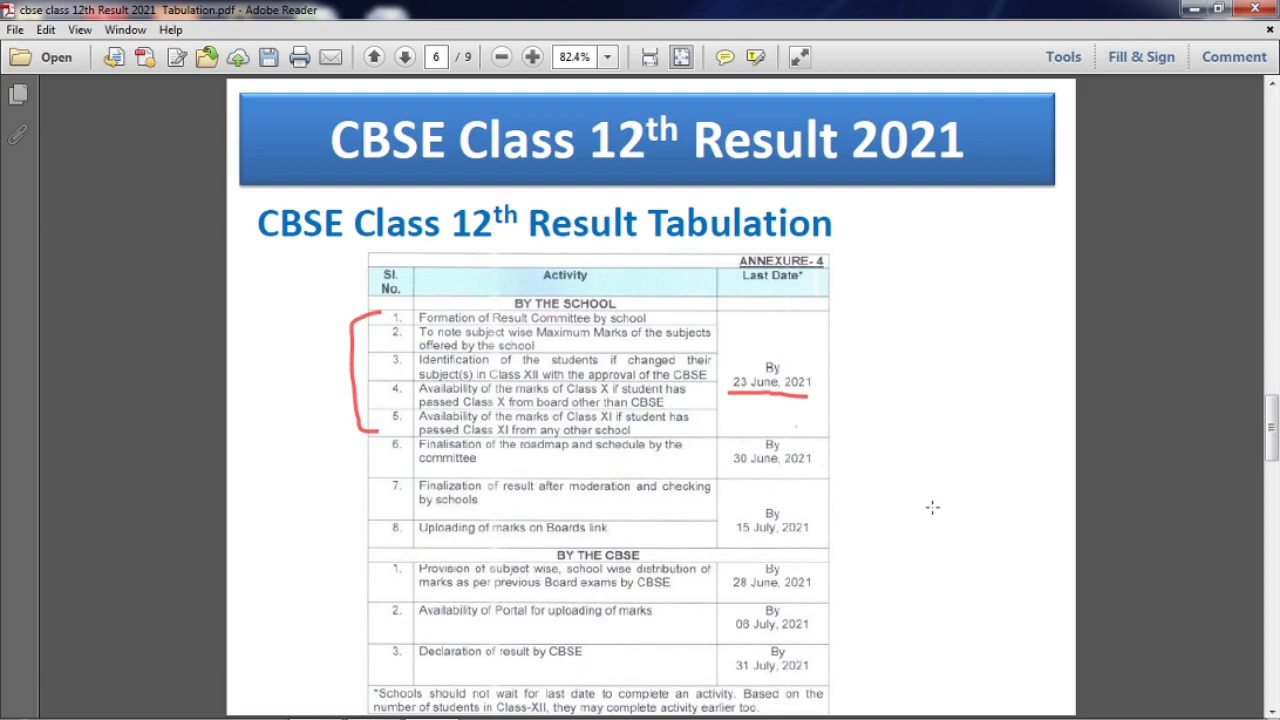
# Switch to the XII CLASS MARKS TABULATION 2021 workbook in Excel and show the WEIGHTAGE15 15 40 sheet from its first column at 120% zoom.
pyautogui.press('super')
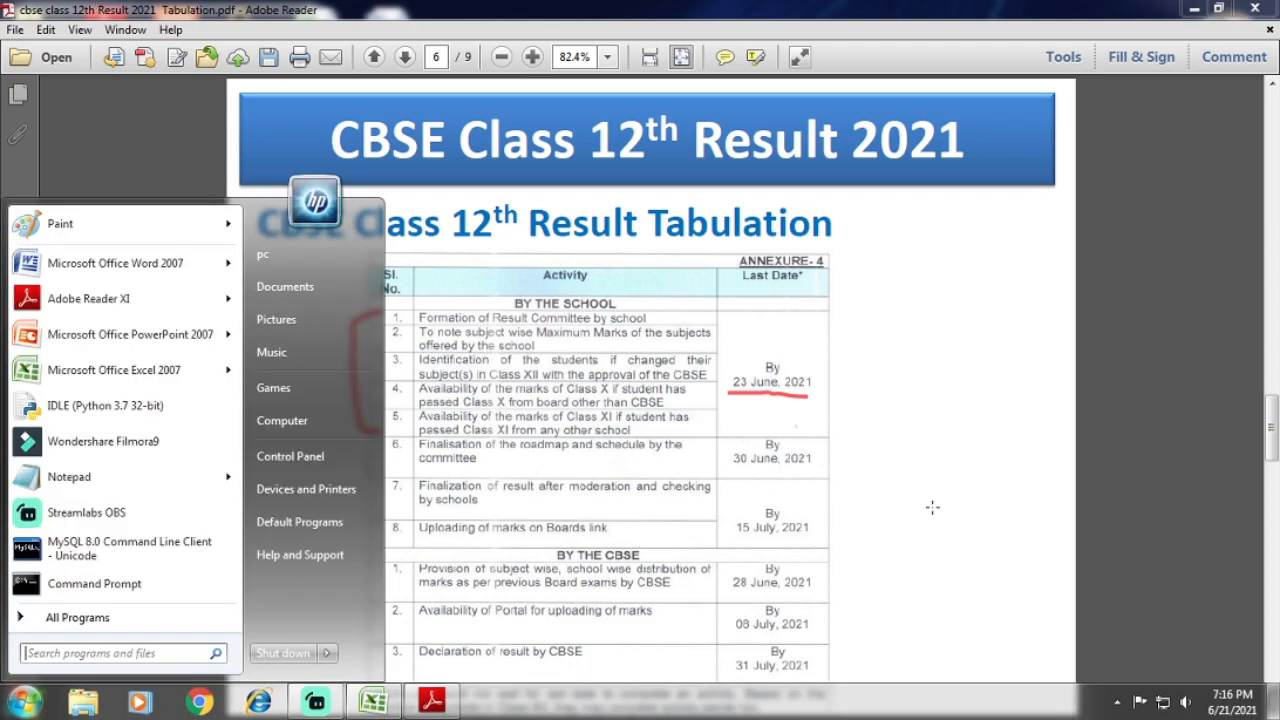
pyautogui.click(372, 703)
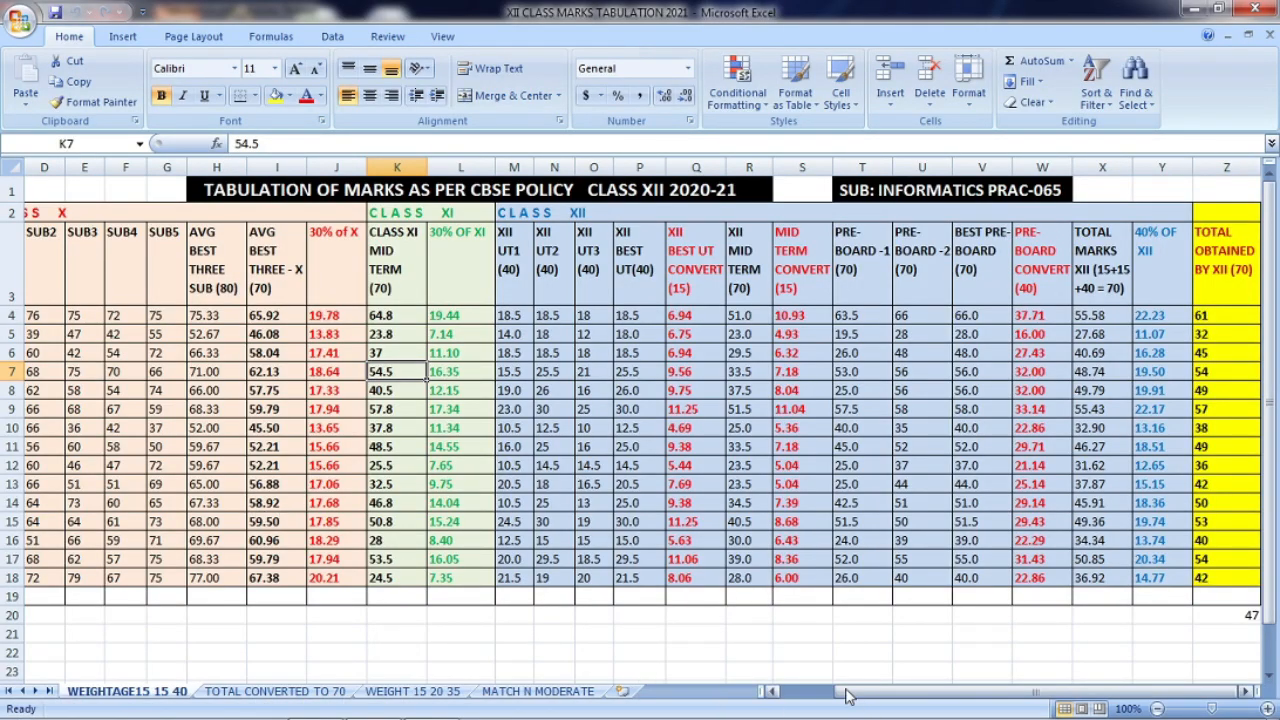
pyautogui.moveTo(845, 696); pyautogui.dragTo(786, 705)
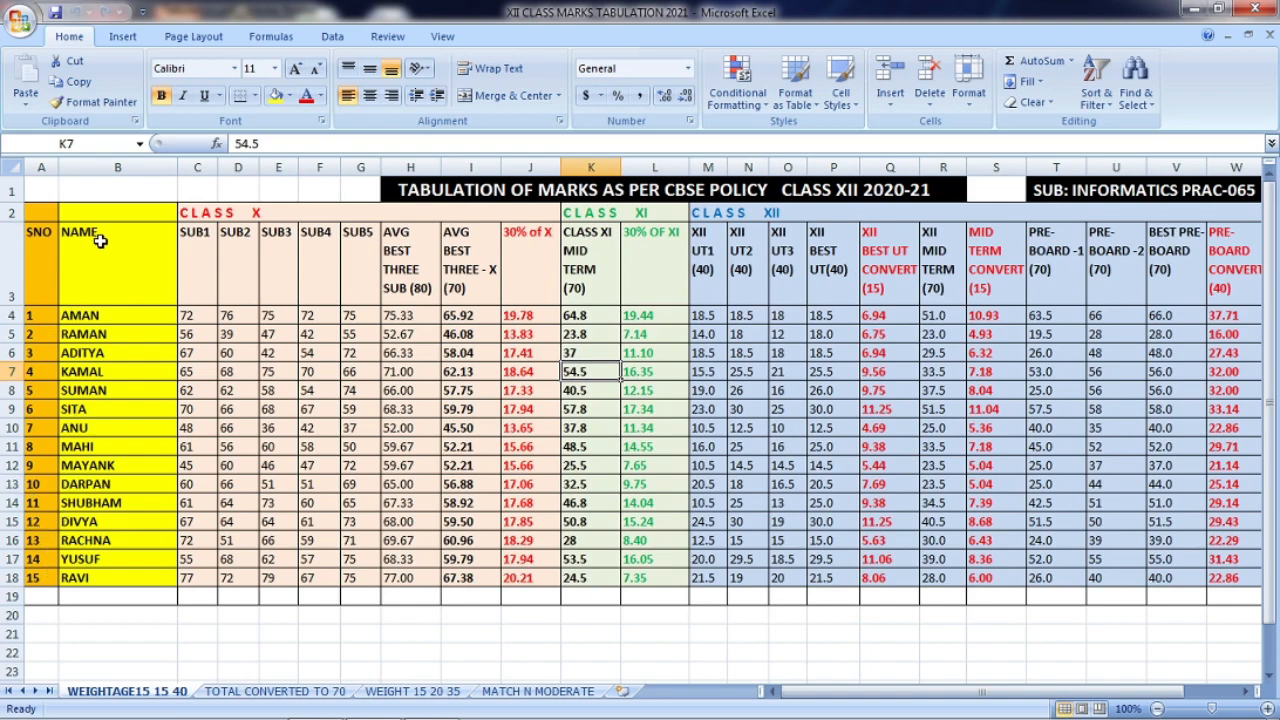
pyautogui.click(1267, 708)
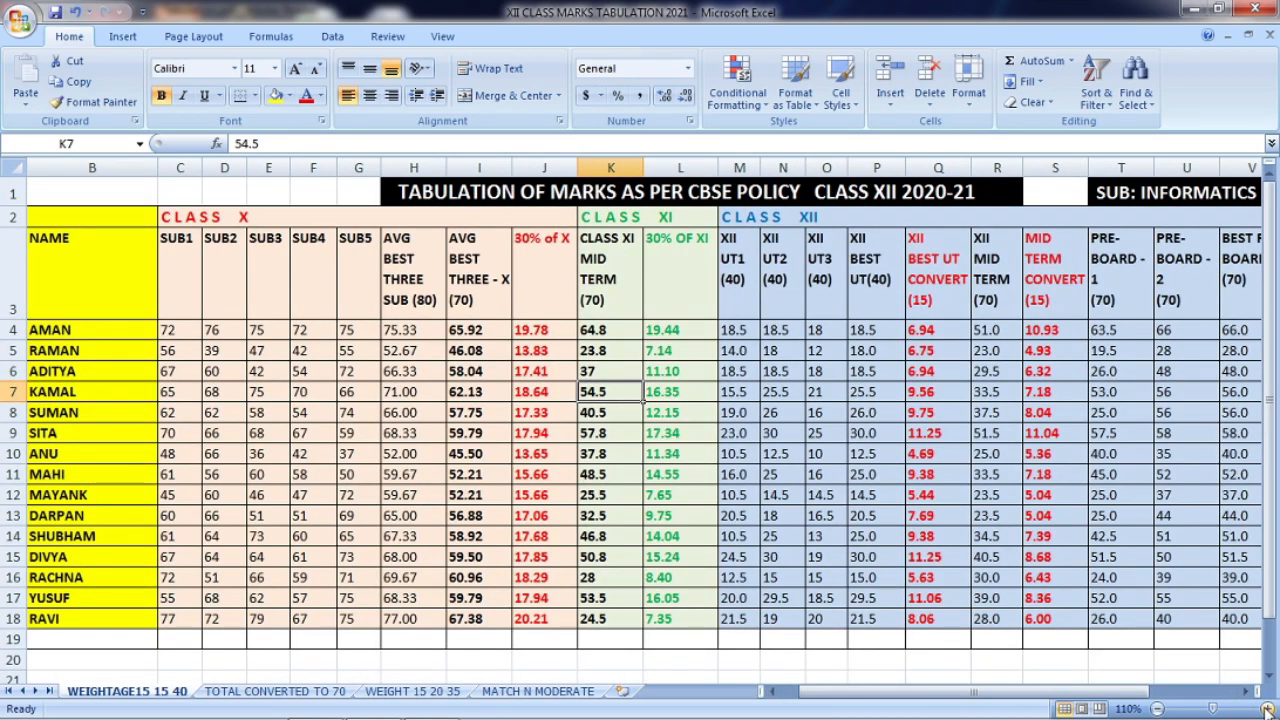
pyautogui.click(1267, 708)
pyautogui.moveTo(970, 695); pyautogui.dragTo(930, 706)
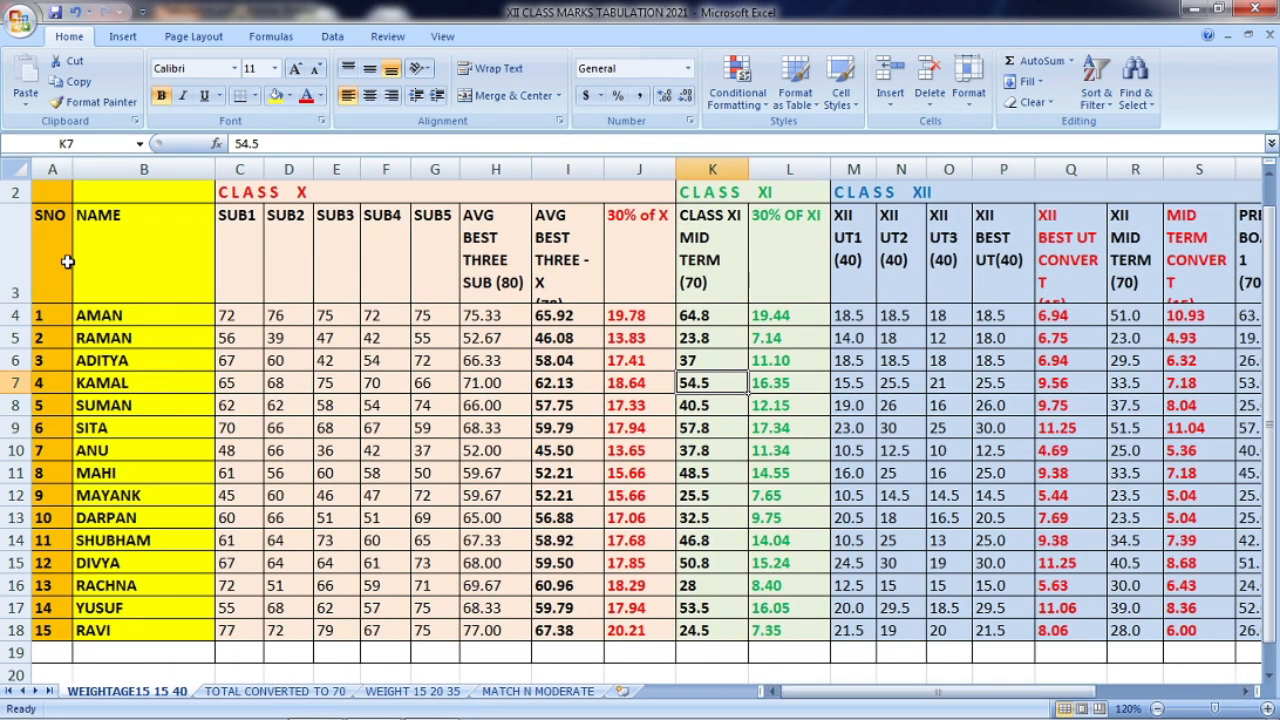
pyautogui.scroll(1, 390, 400)
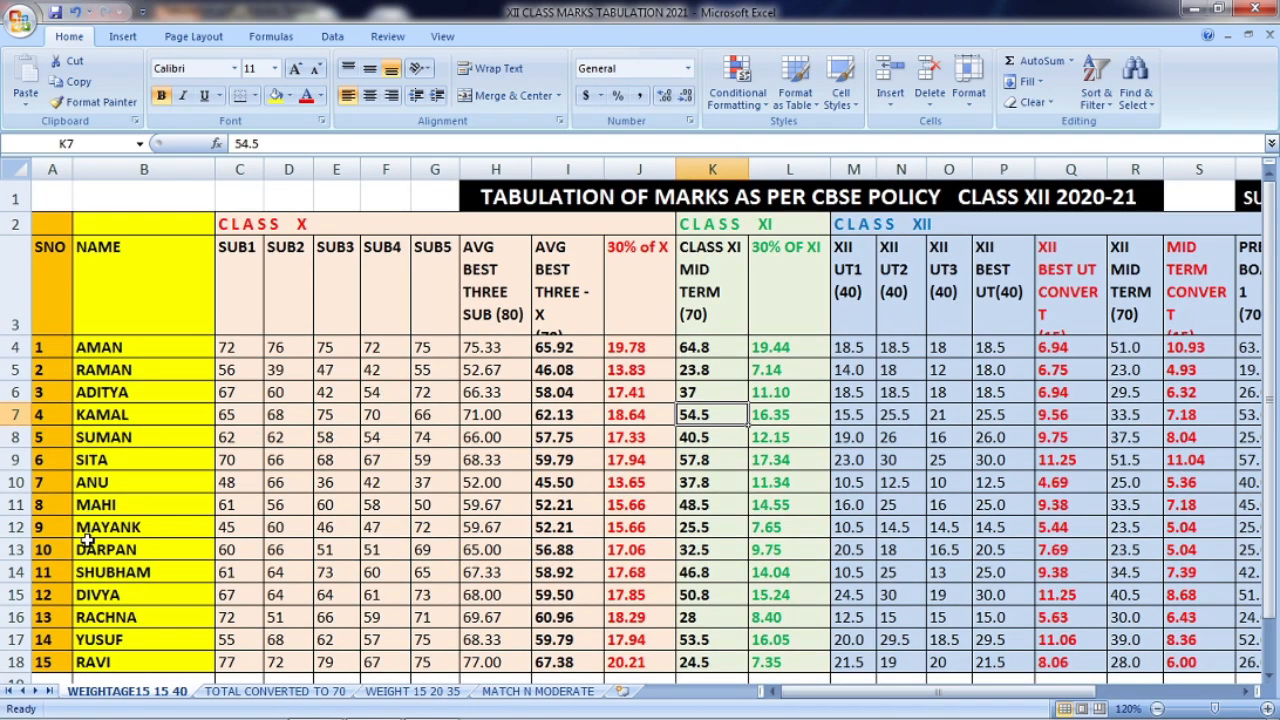
pyautogui.scroll(-2, 134, 593)
pyautogui.scroll(2, 134, 480)
# Add the maximum mark 80 on a second line in the SUB1 header cell C3.
pyautogui.click(248, 285)
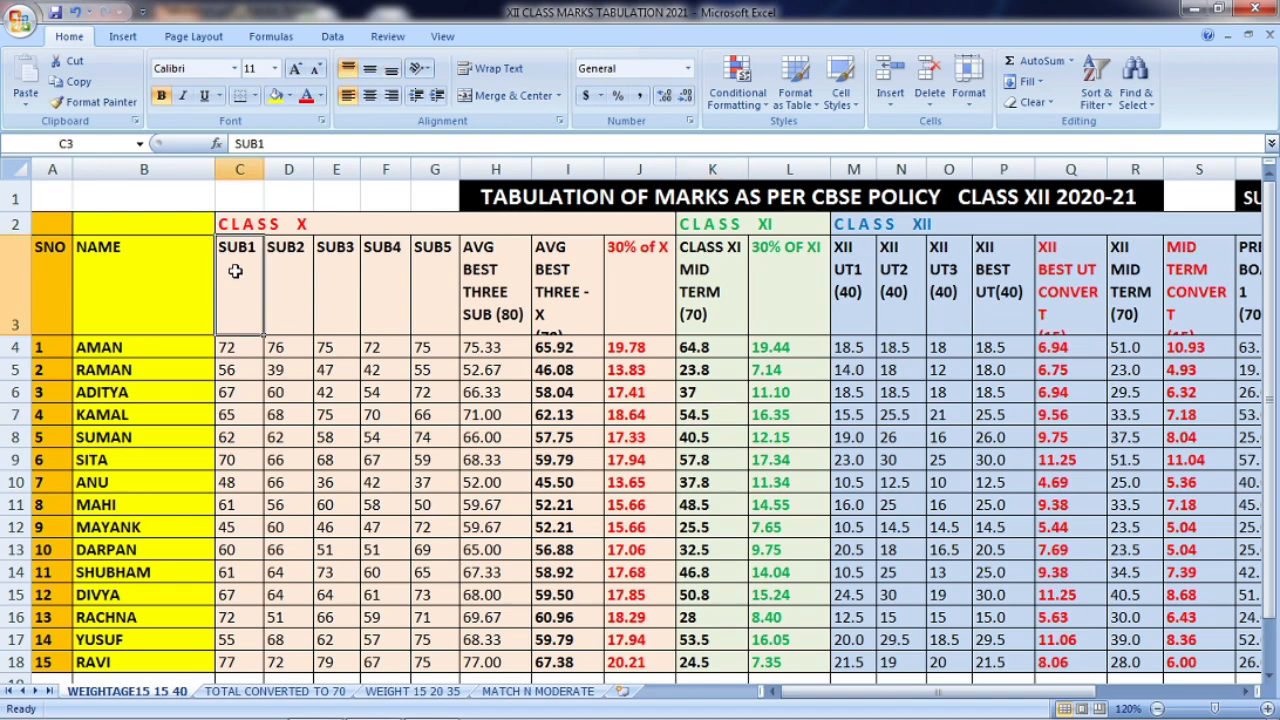
pyautogui.doubleClick(236, 271)
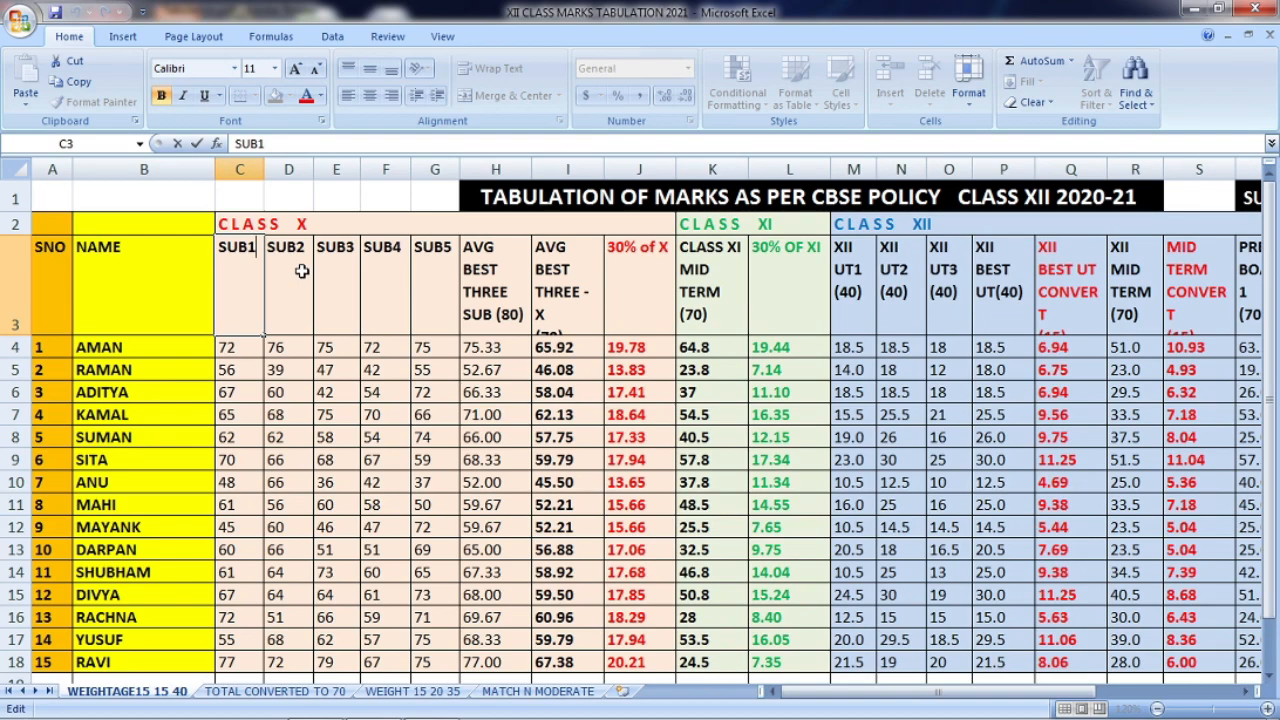
pyautogui.hotkey('alt', 'Return')
pyautogui.write('80')
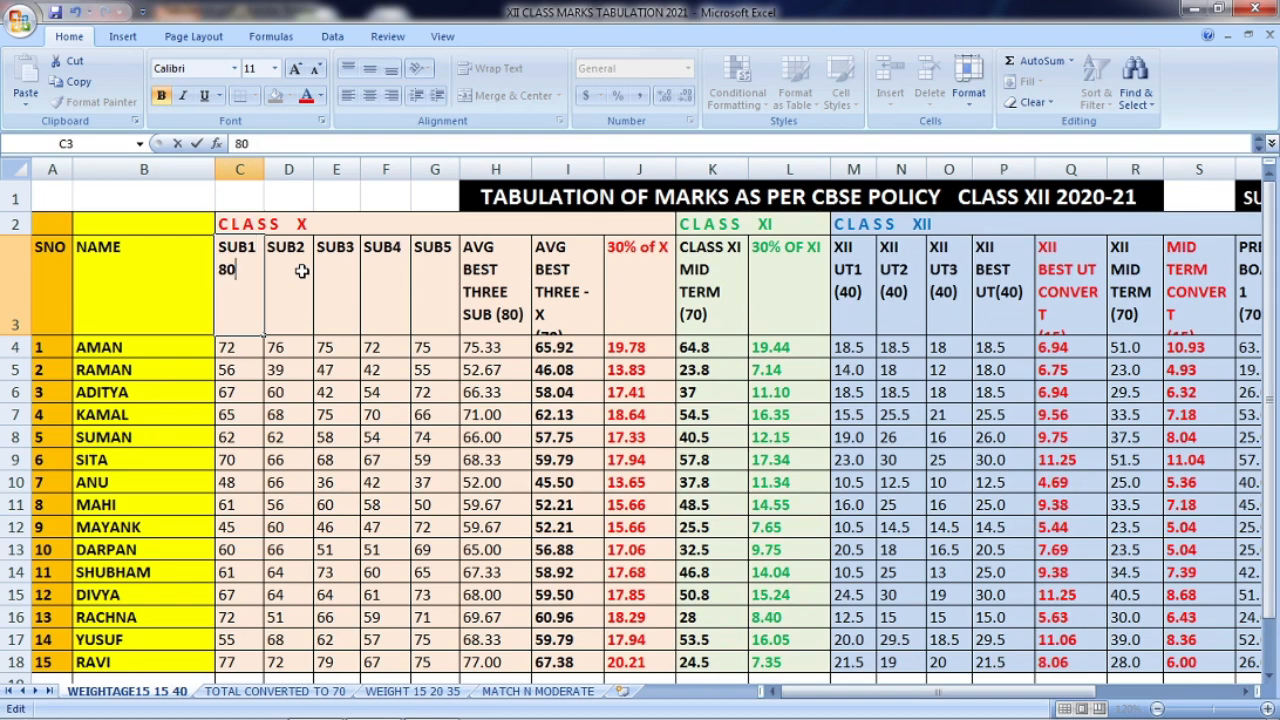
pyautogui.hotkey('ctrl', 'Return')
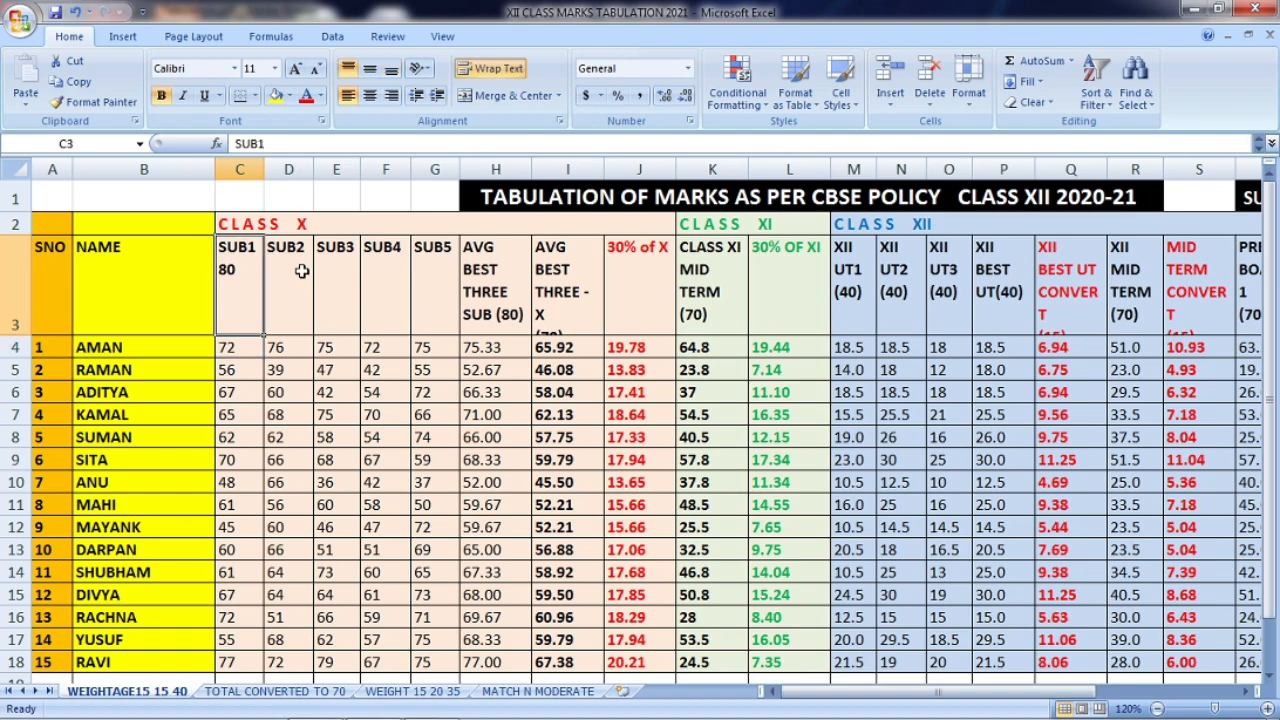
# Add 80 on a second line in the SUB2 header cell D3.
pyautogui.click(301, 271)
pyautogui.doubleClick(301, 271)
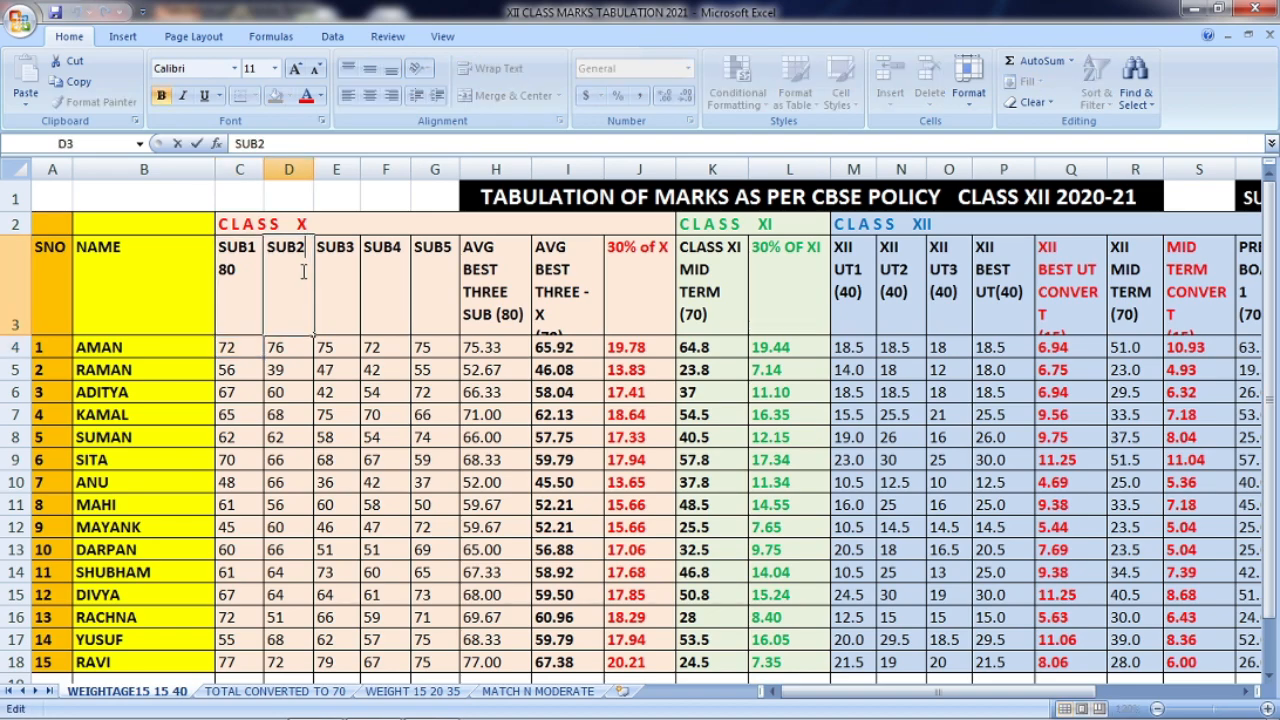
pyautogui.hotkey('alt', 'Return')
pyautogui.write('80')
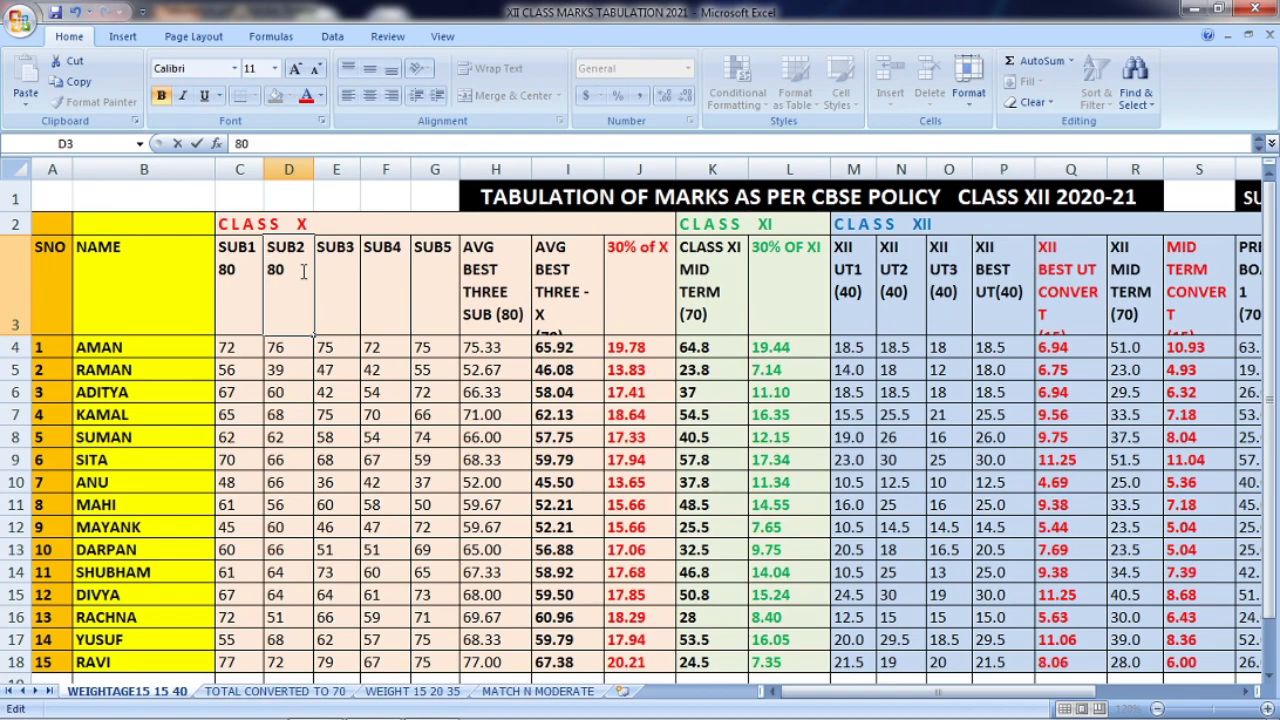
pyautogui.press('Return')
# Add 80 on a second line in the SUB3 header cell E3.
pyautogui.press('Up')
pyautogui.press('Right')
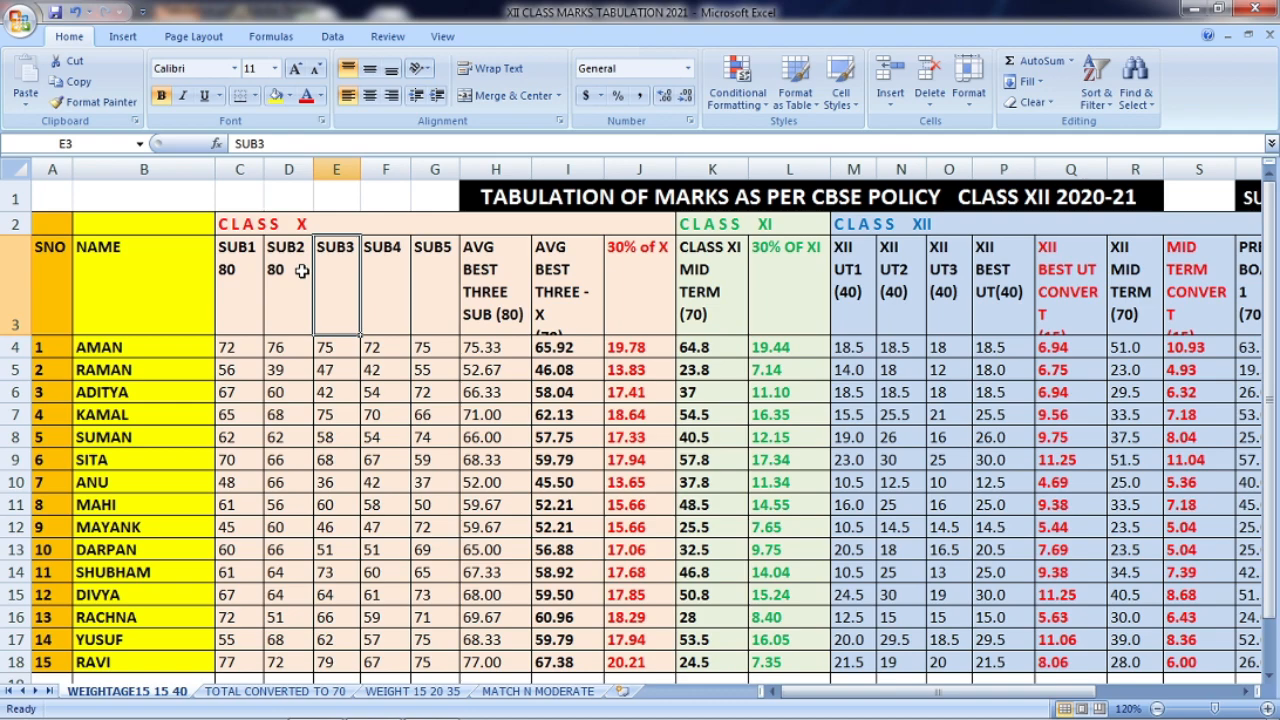
pyautogui.press('F2')
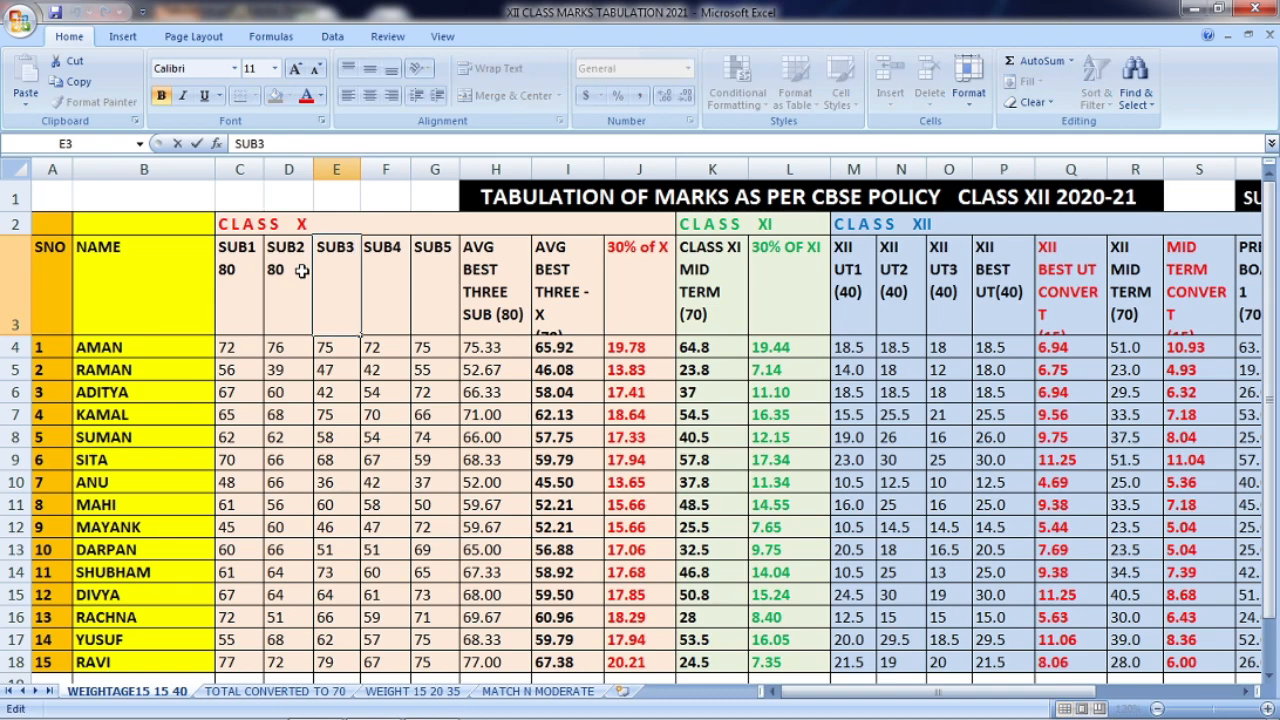
pyautogui.hotkey('alt', 'Return')
pyautogui.write('80')
pyautogui.press('Tab')
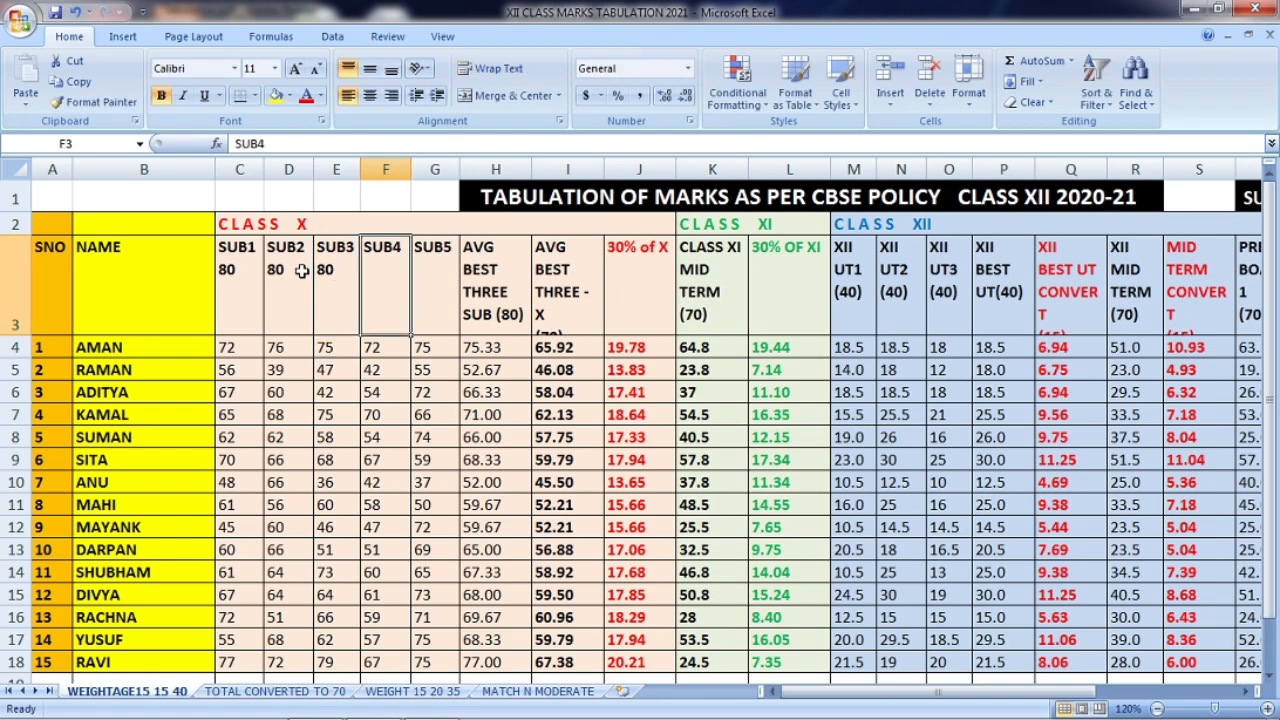
# Add 80 on a second line in the SUB4 header cell F3.
pyautogui.press('F2')
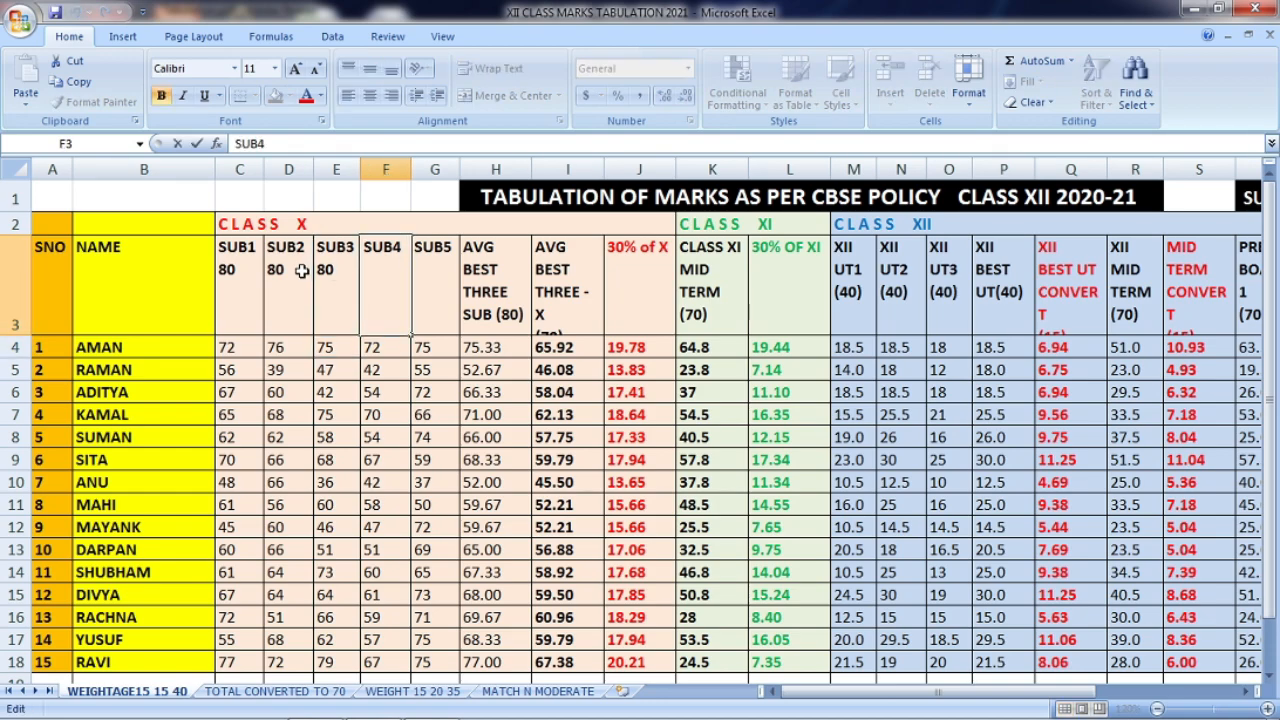
pyautogui.hotkey('alt', 'Return')
pyautogui.write('80')
pyautogui.hotkey('ctrl', 'Return')
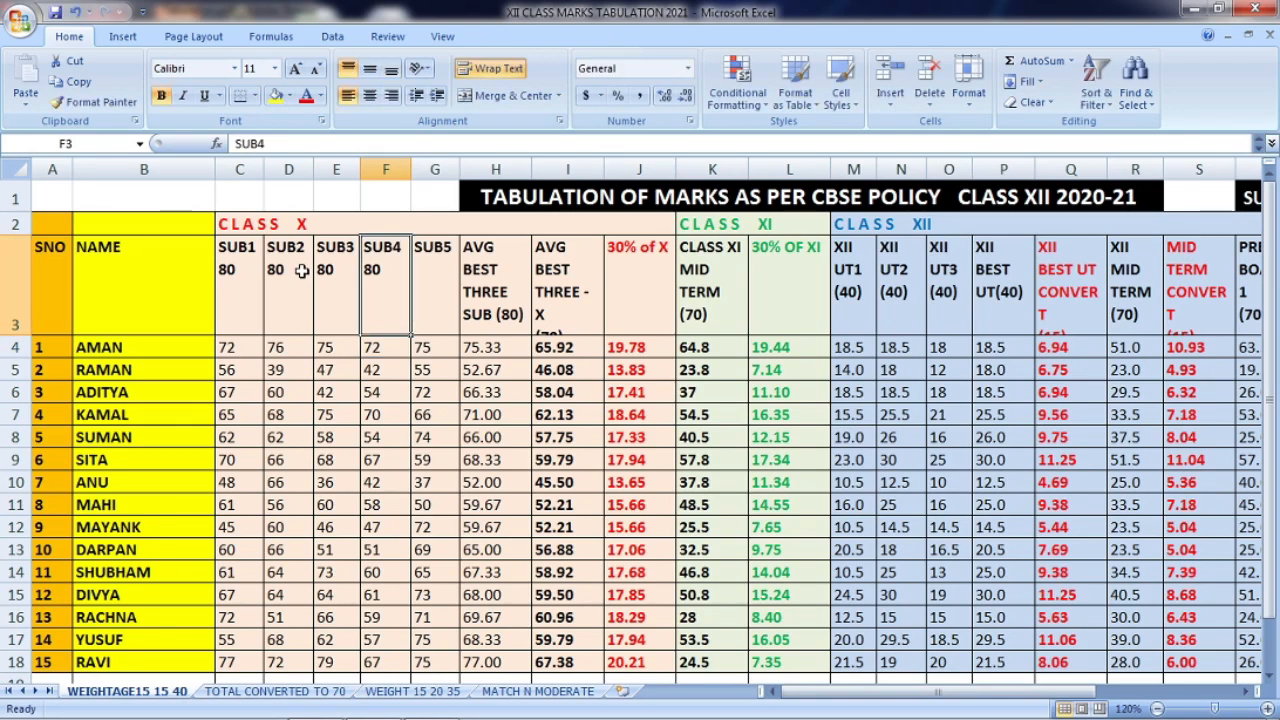
pyautogui.press('Right')
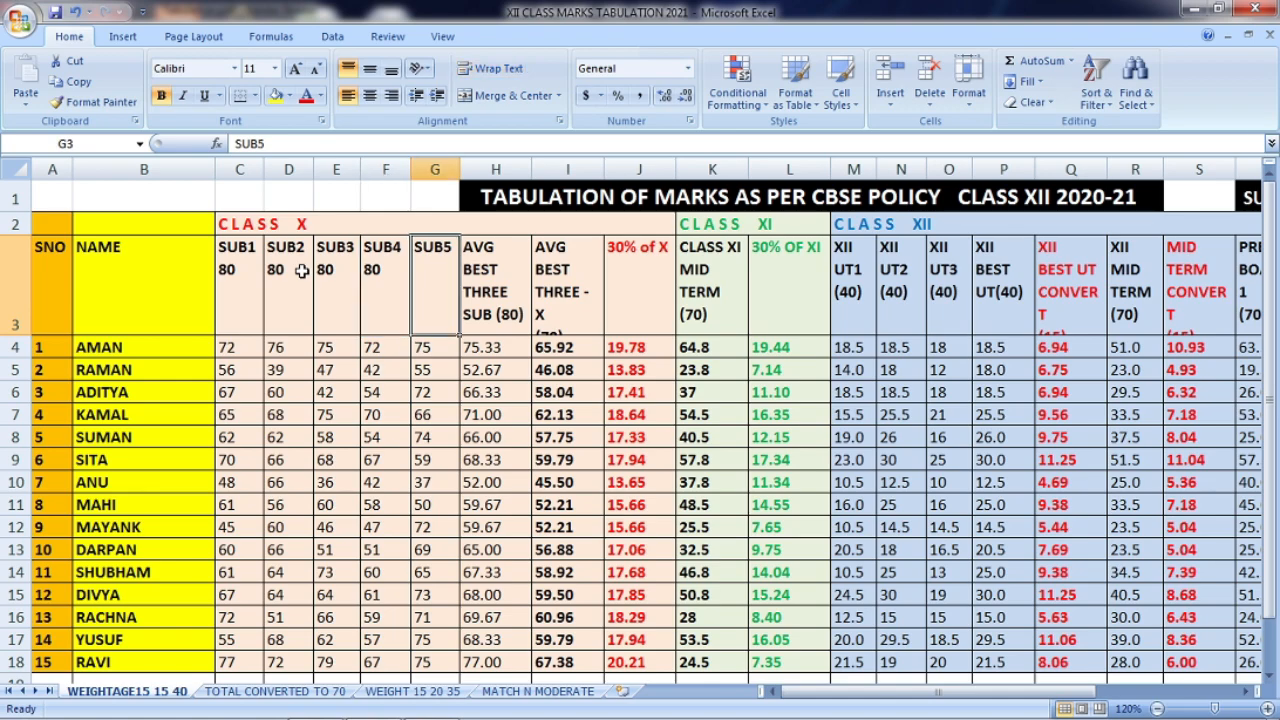
pyautogui.press('F2')
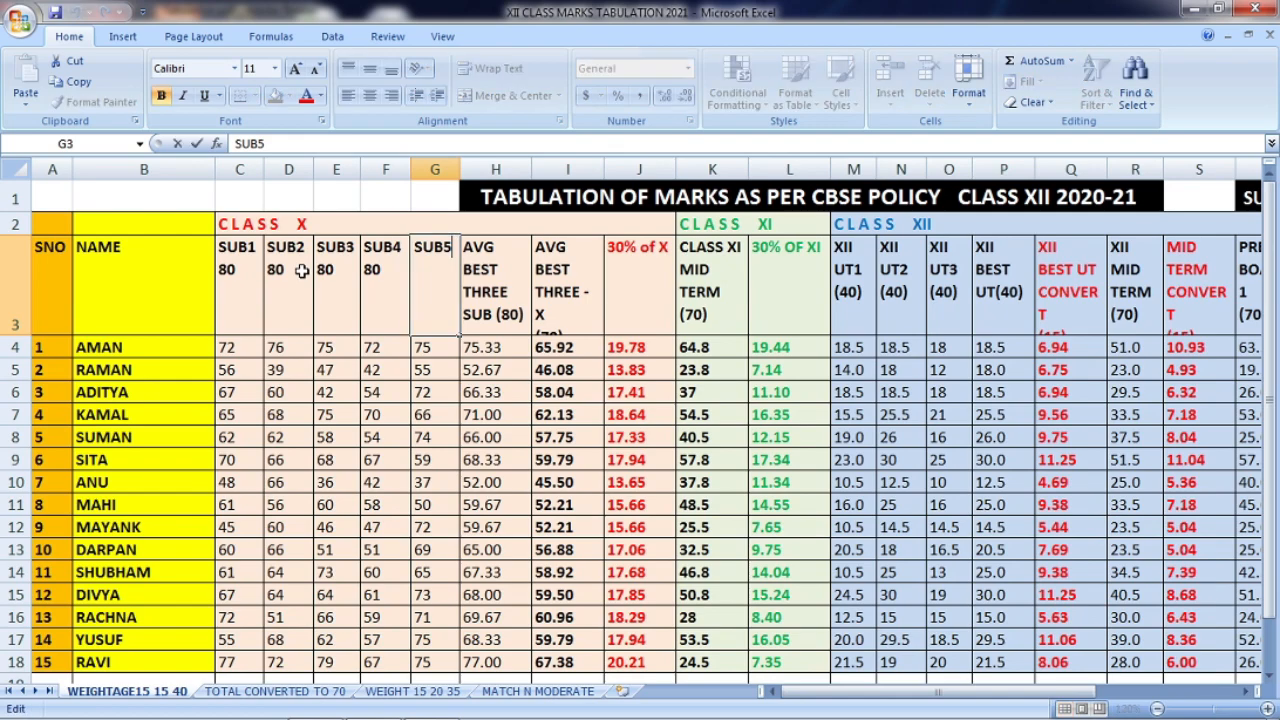
pyautogui.press('Return')
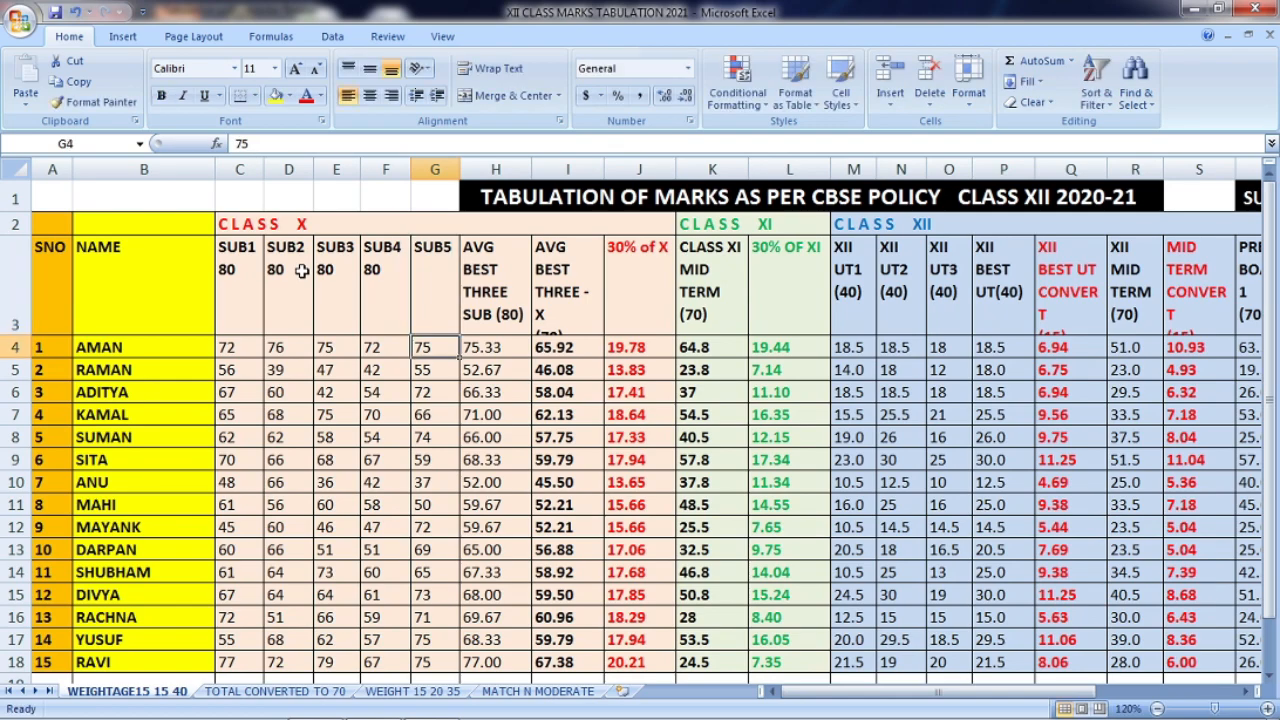
pyautogui.write('80')
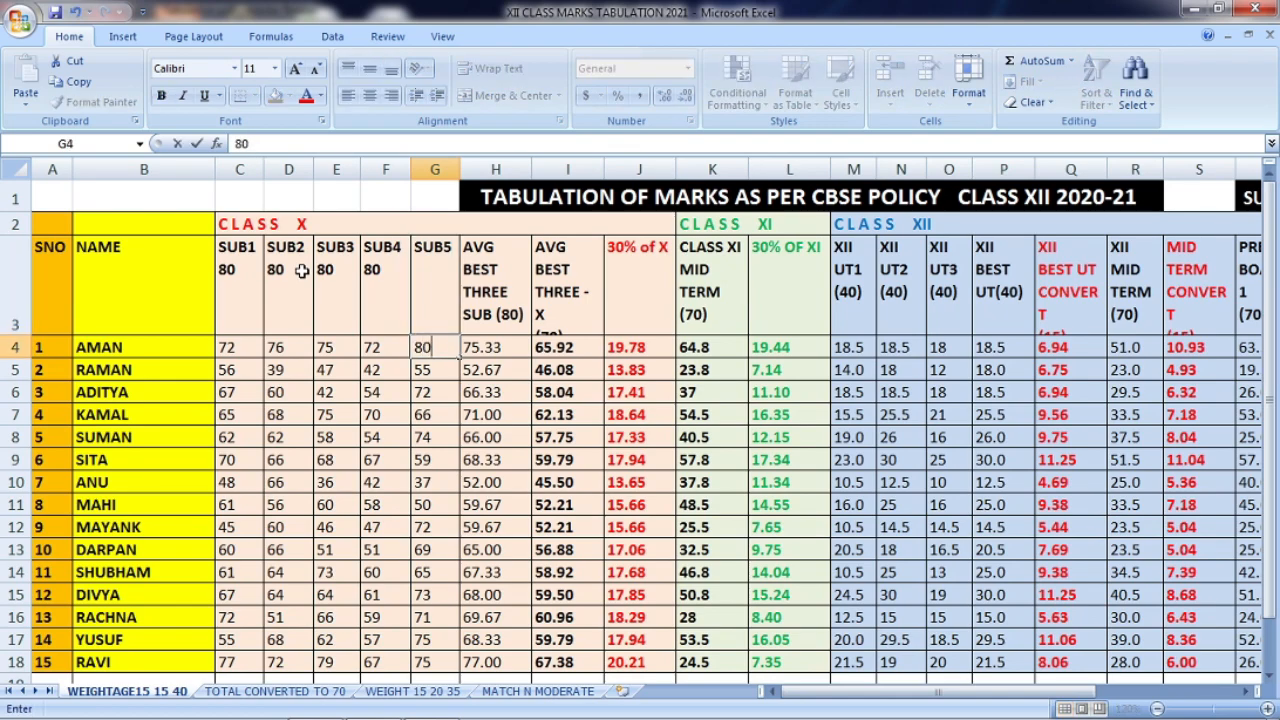
pyautogui.press('Escape')
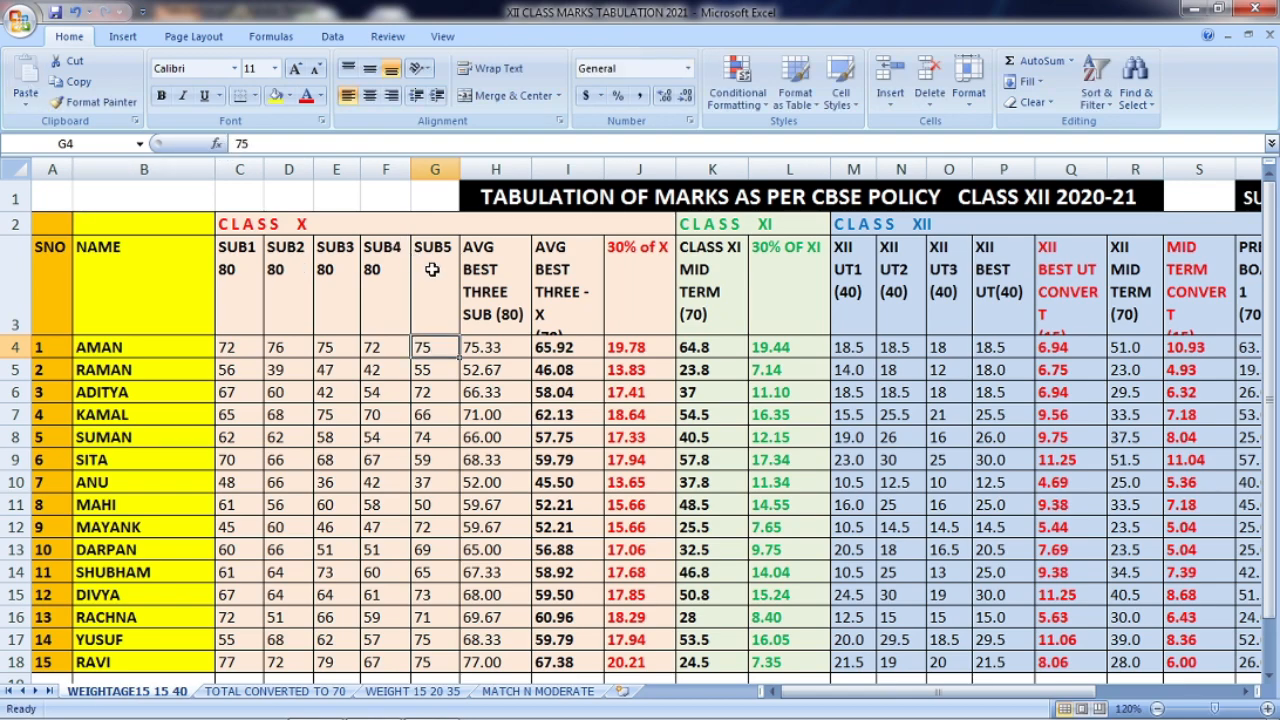
# Add 80 on a second line in the SUB5 header cell G3.
pyautogui.doubleClick(452, 245)
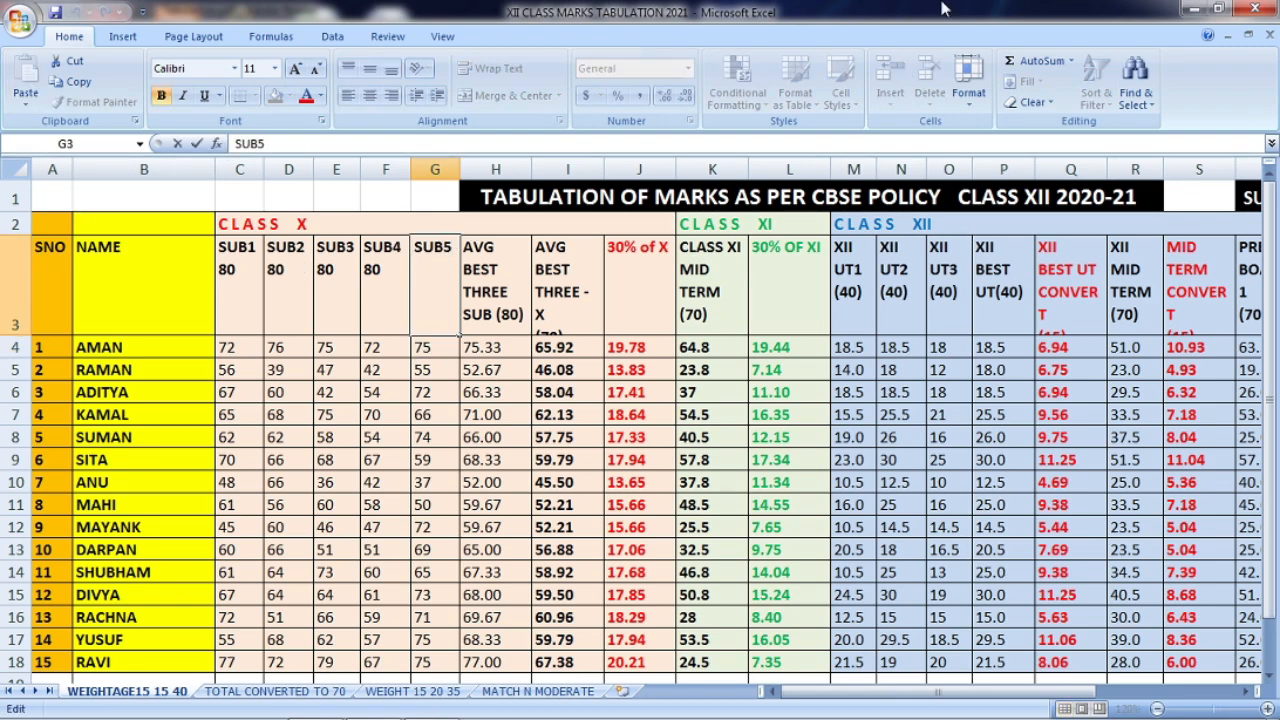
pyautogui.hotkey('alt', 'Return')
pyautogui.write('80')
pyautogui.press('Return')
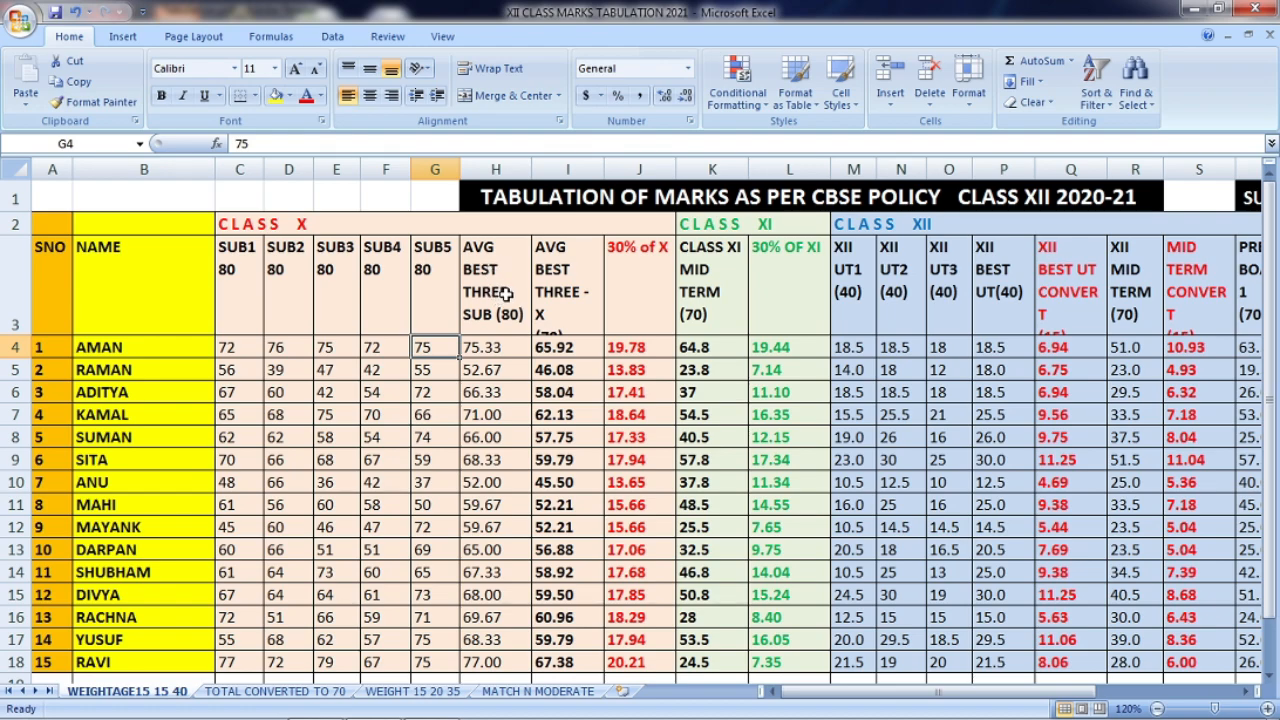
pyautogui.click(473, 349)
pyautogui.doubleClick(481, 350)
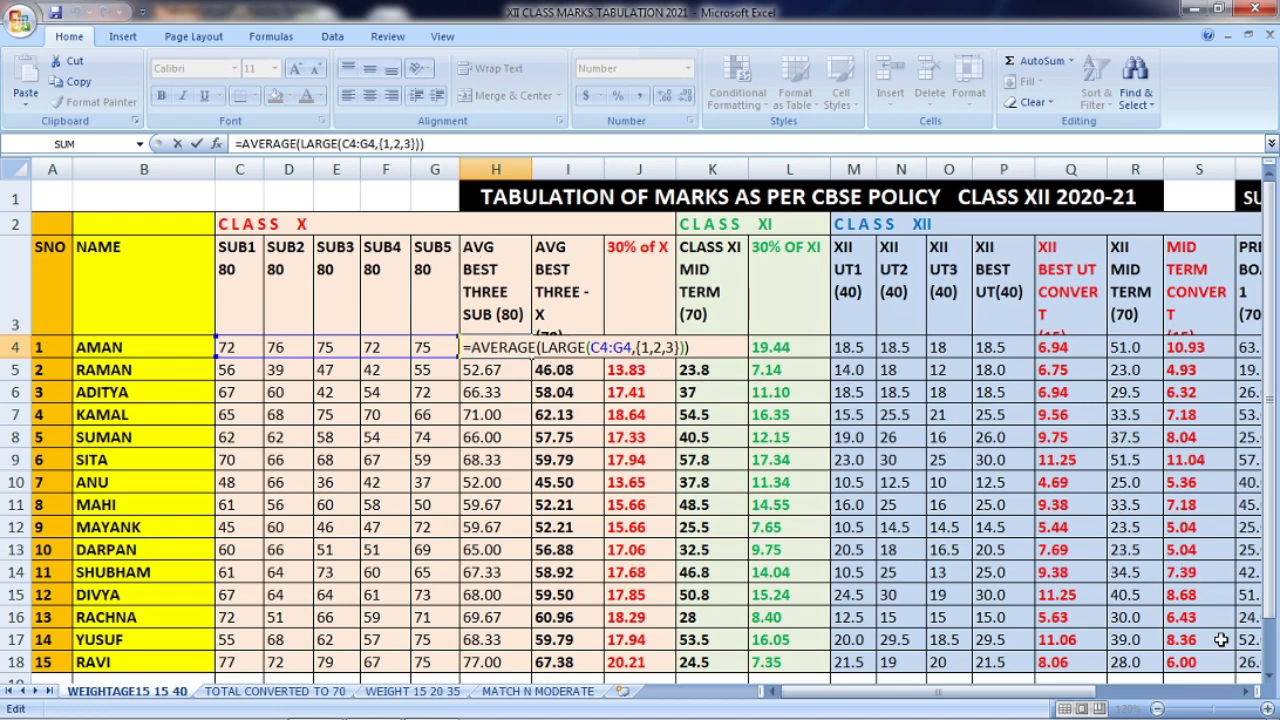
pyautogui.click(590, 369)
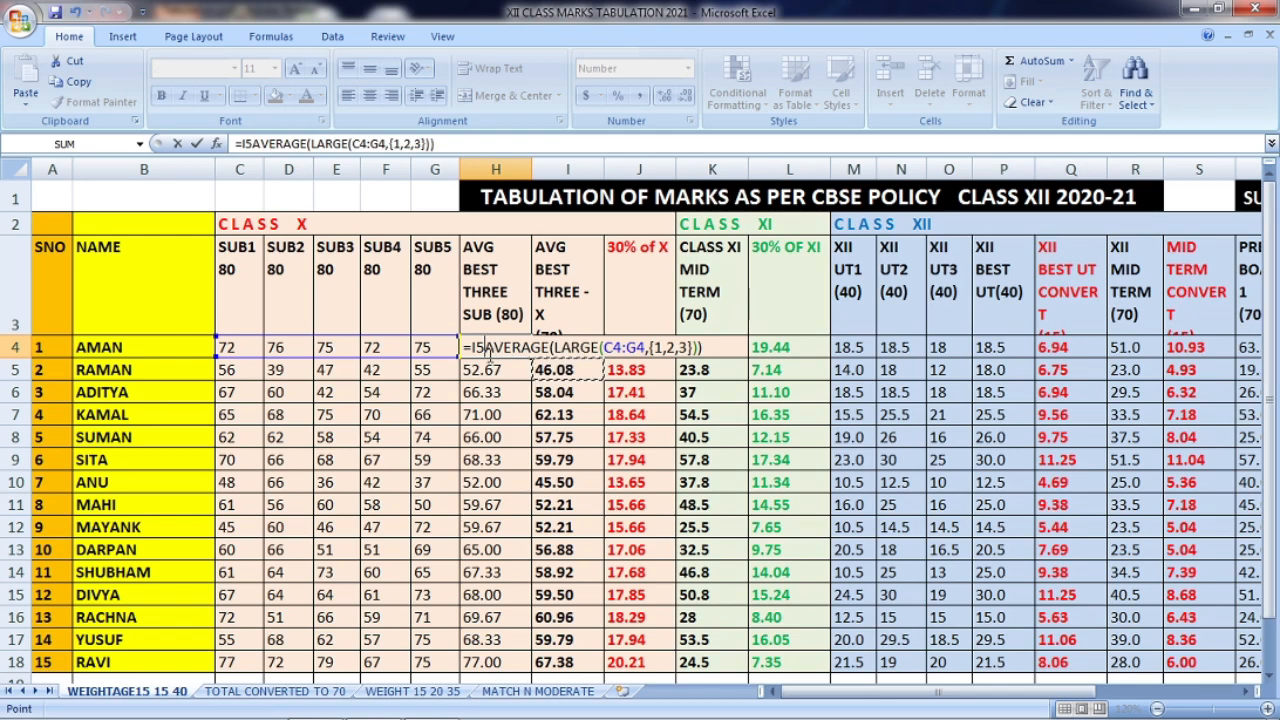
pyautogui.press('Escape')
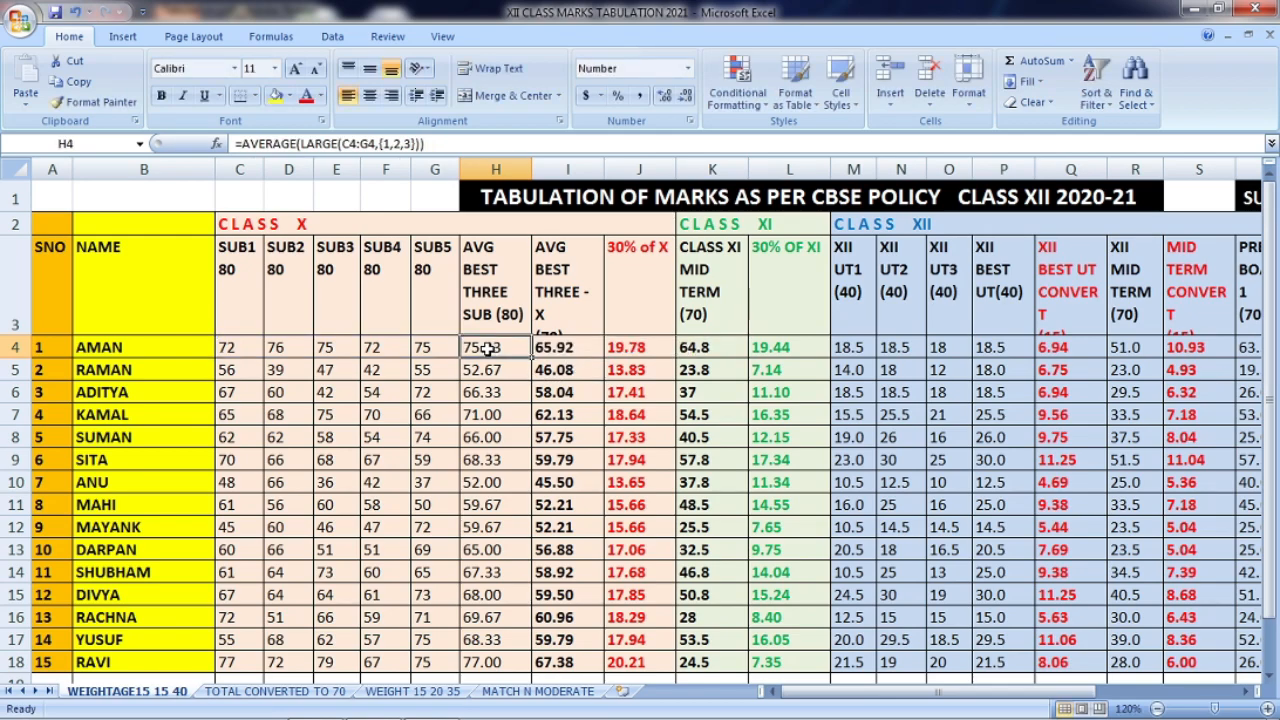
# Enlarge the sheet to 150% and examine the best-three-subjects average formula in H4, leaving it as it is.
pyautogui.click(1243, 708)
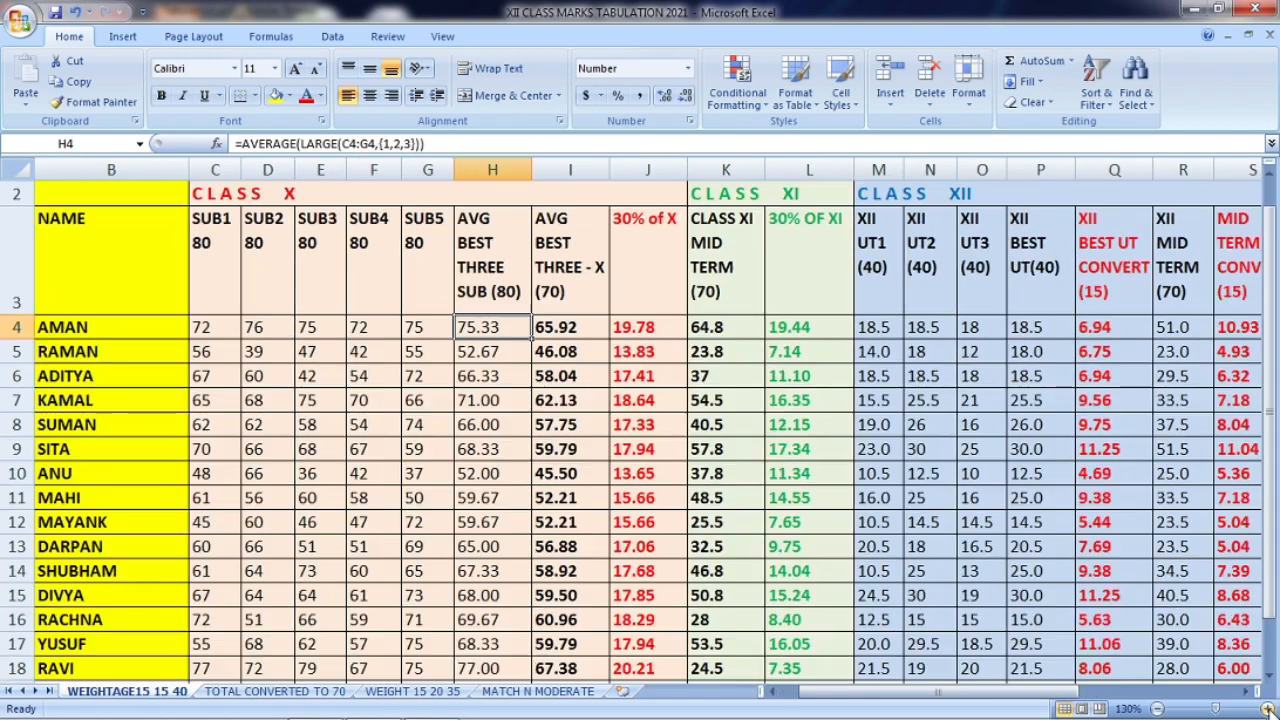
pyautogui.click(1243, 708)
pyautogui.click(1243, 708)
pyautogui.doubleClick(386, 329)
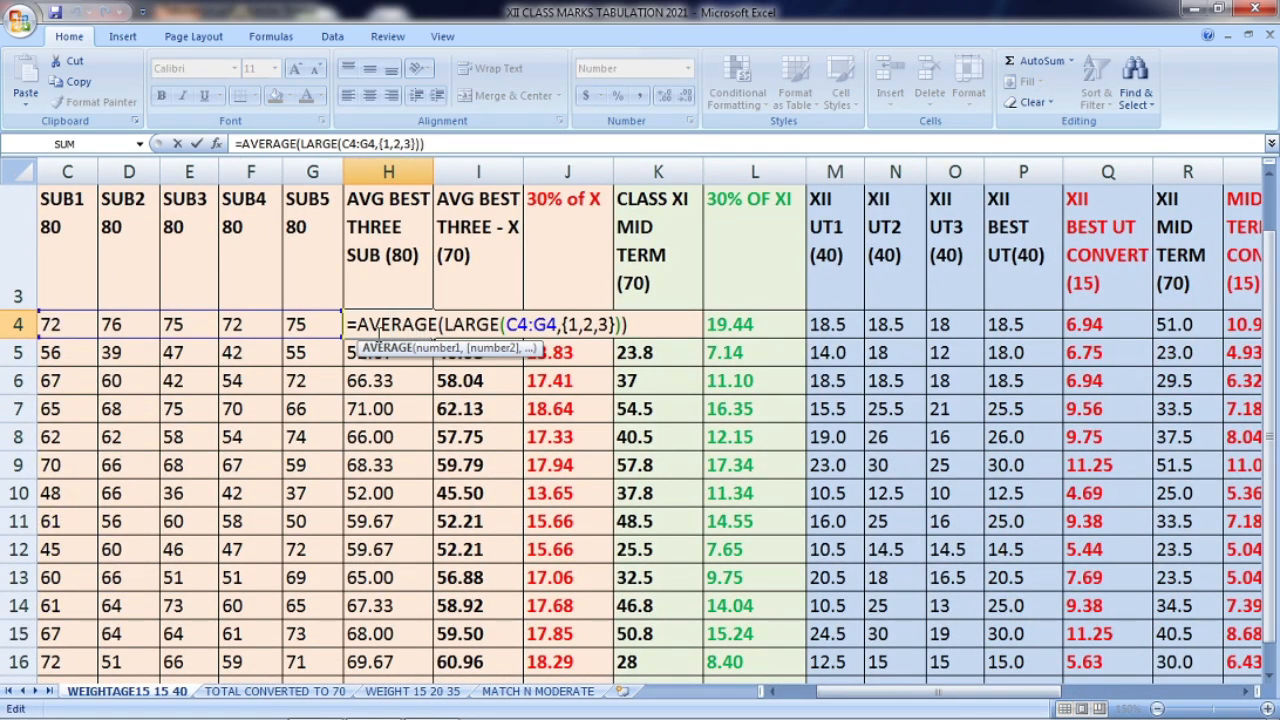
pyautogui.moveTo(630, 324); pyautogui.dragTo(344, 325)
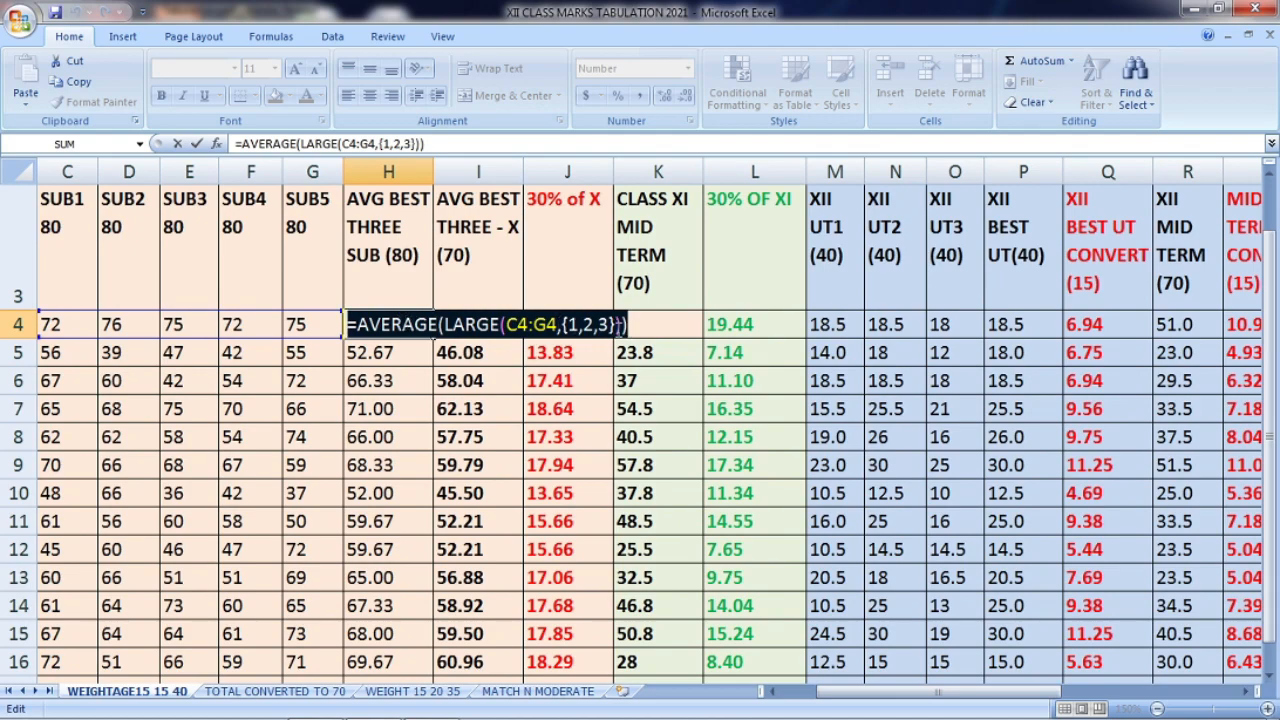
pyautogui.hotkey('ctrl', 'Return')
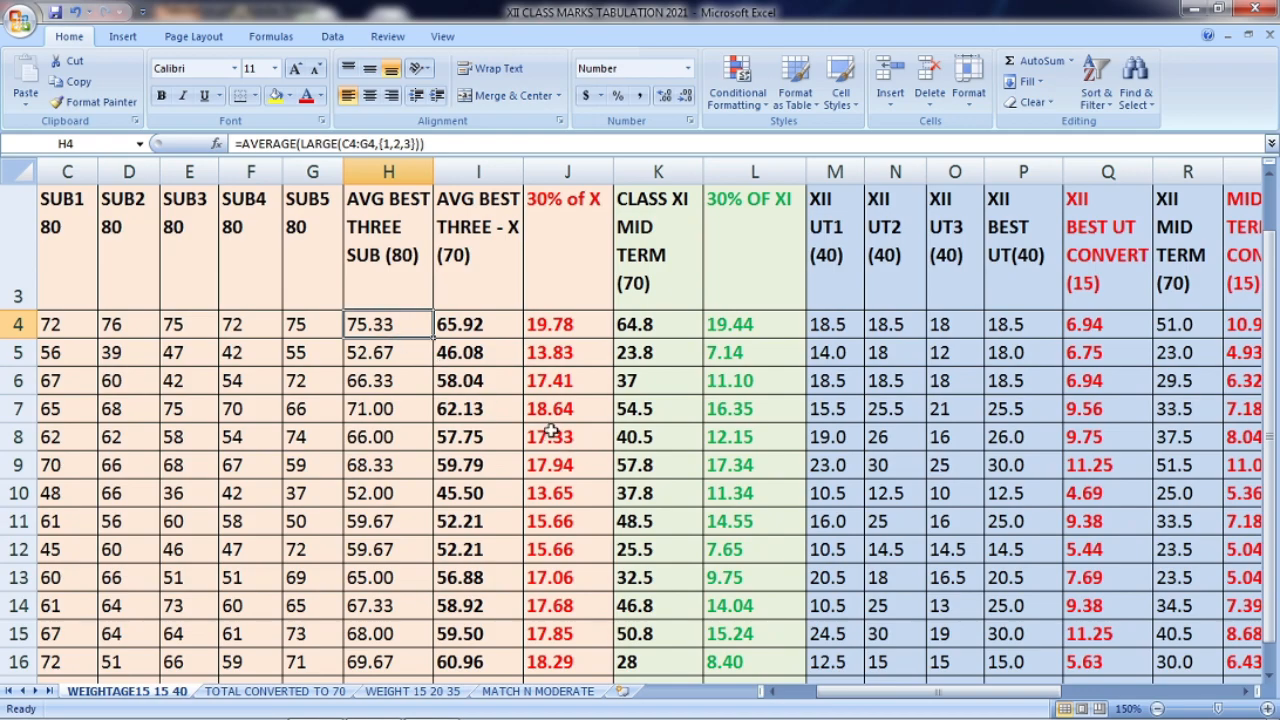
# Review the Class XII columns and the subject heading in row 1, then return to the Class X marks.
pyautogui.scroll(1, 531, 422)
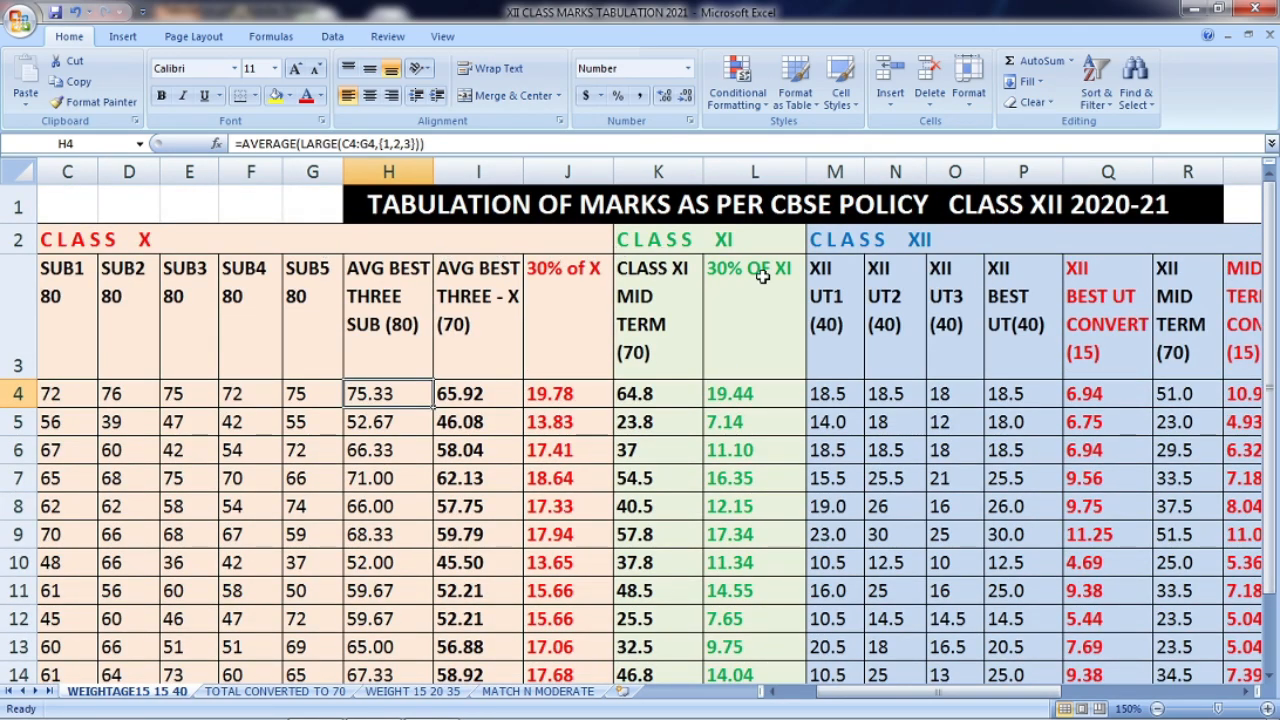
pyautogui.moveTo(884, 698); pyautogui.dragTo(1045, 698)
pyautogui.moveTo(568, 206); pyautogui.dragTo(857, 206)
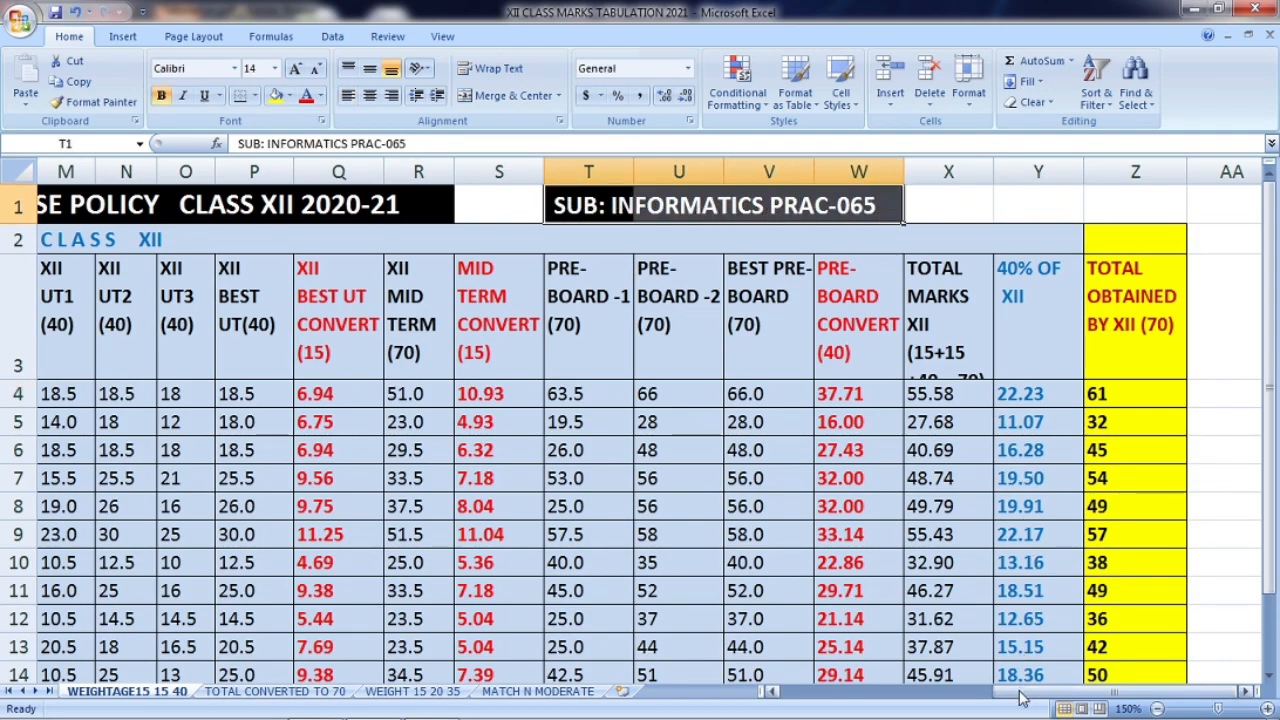
pyautogui.moveTo(1022, 698); pyautogui.dragTo(840, 708)
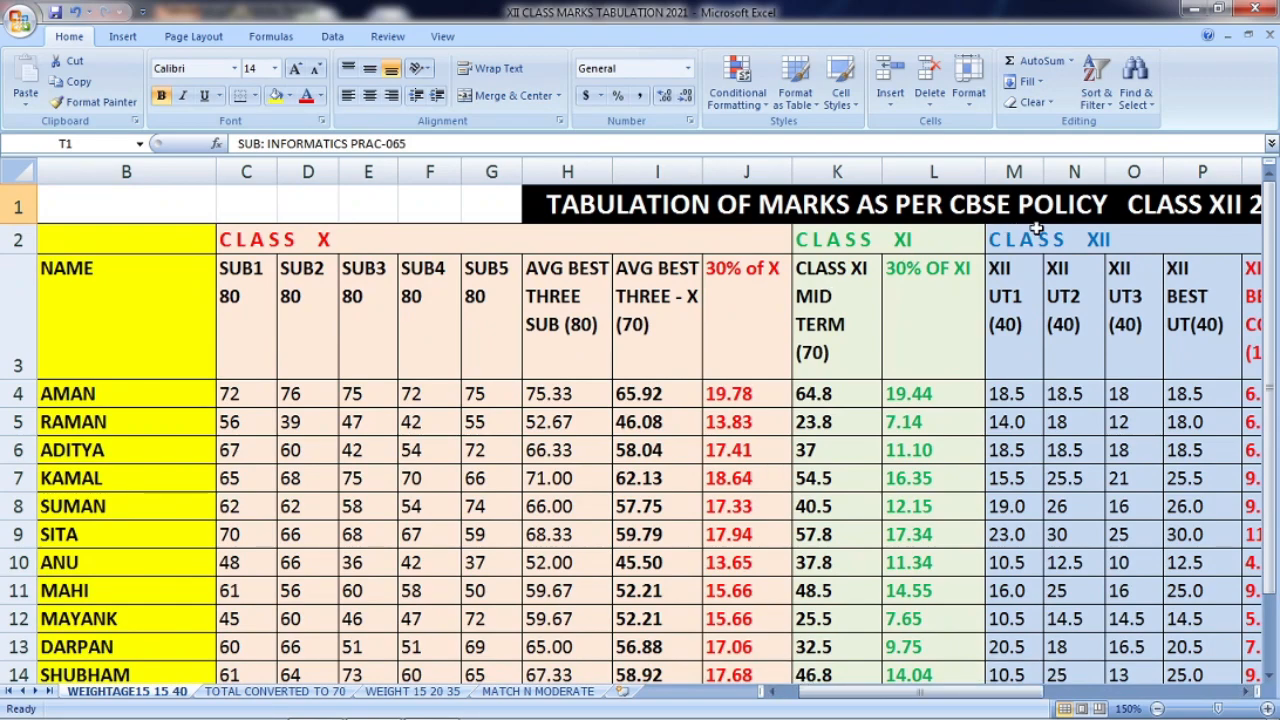
# Examine the best-three average headers in H3 and I3 and the 70-mark conversion formula in I4, leaving it as it is.
pyautogui.click(574, 320)
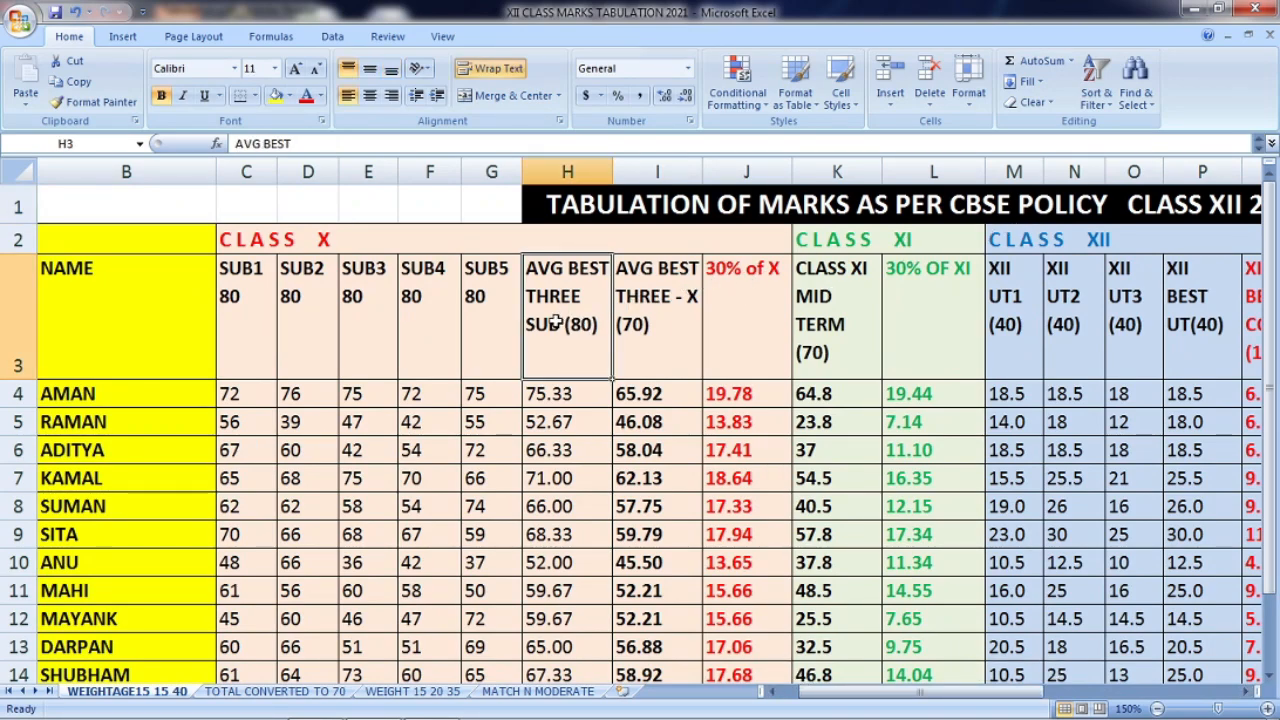
pyautogui.click(648, 334)
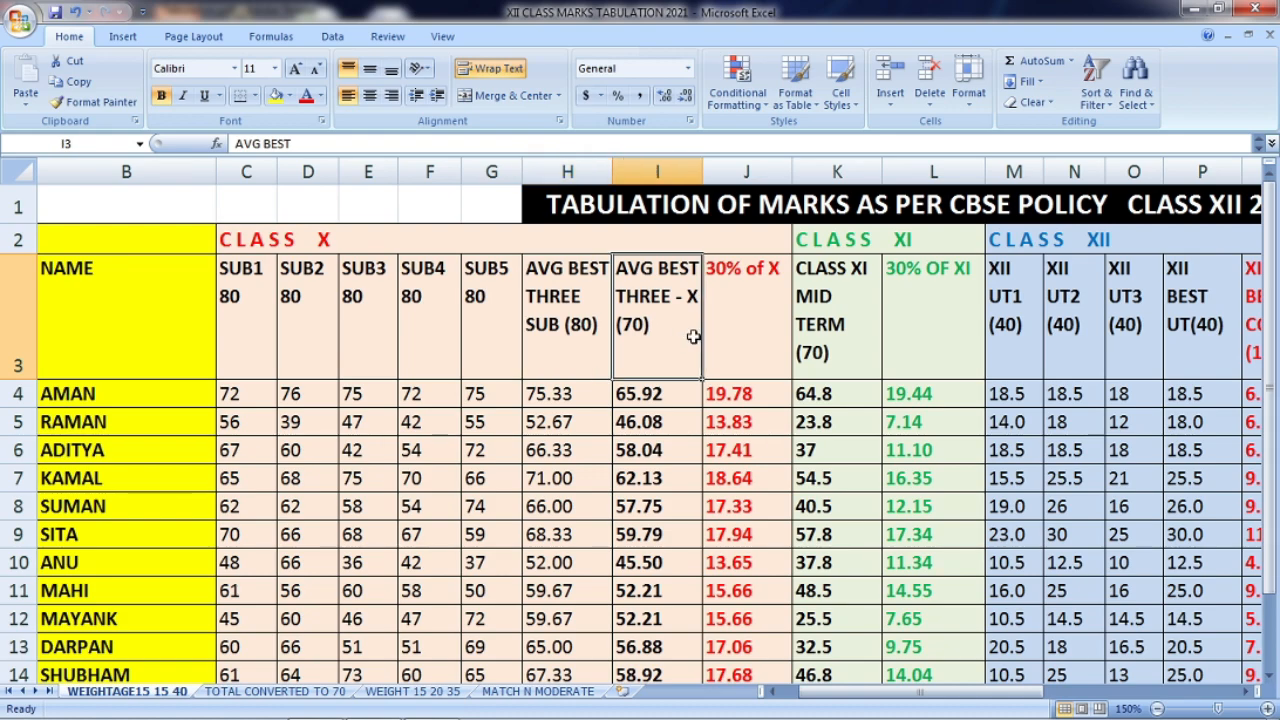
pyautogui.doubleClick(650, 393)
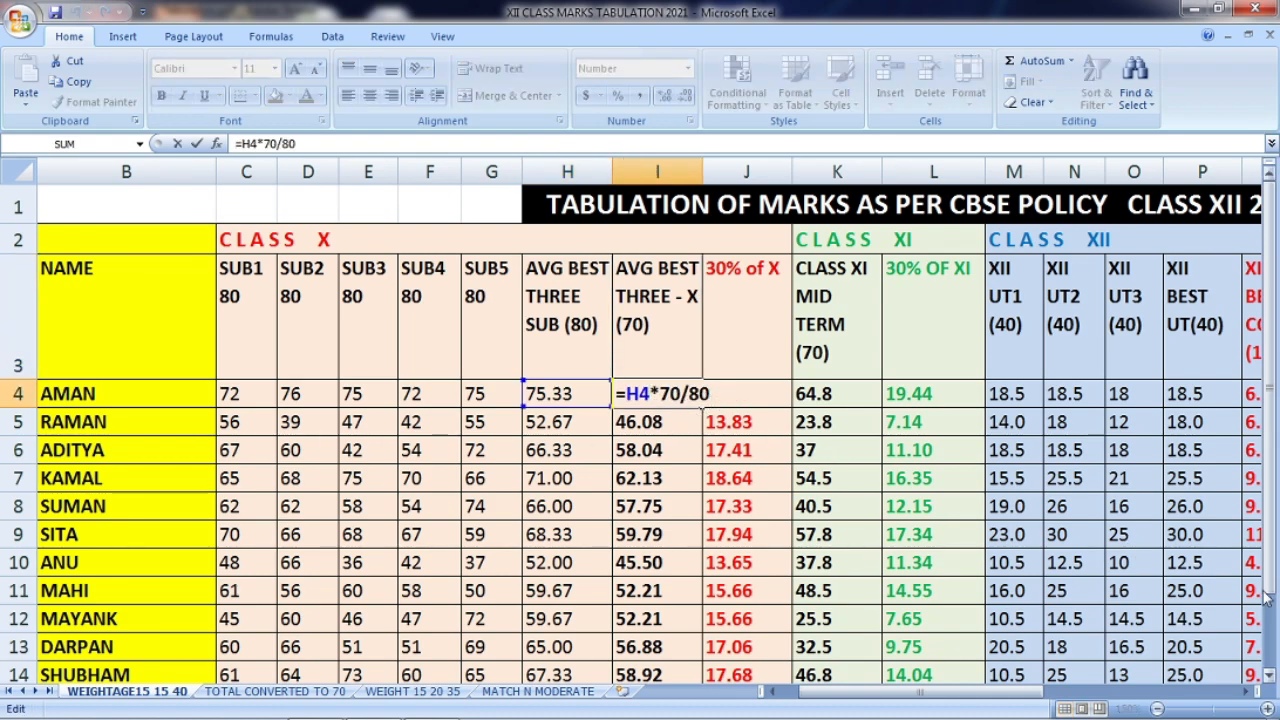
pyautogui.moveTo(712, 398); pyautogui.dragTo(612, 397)
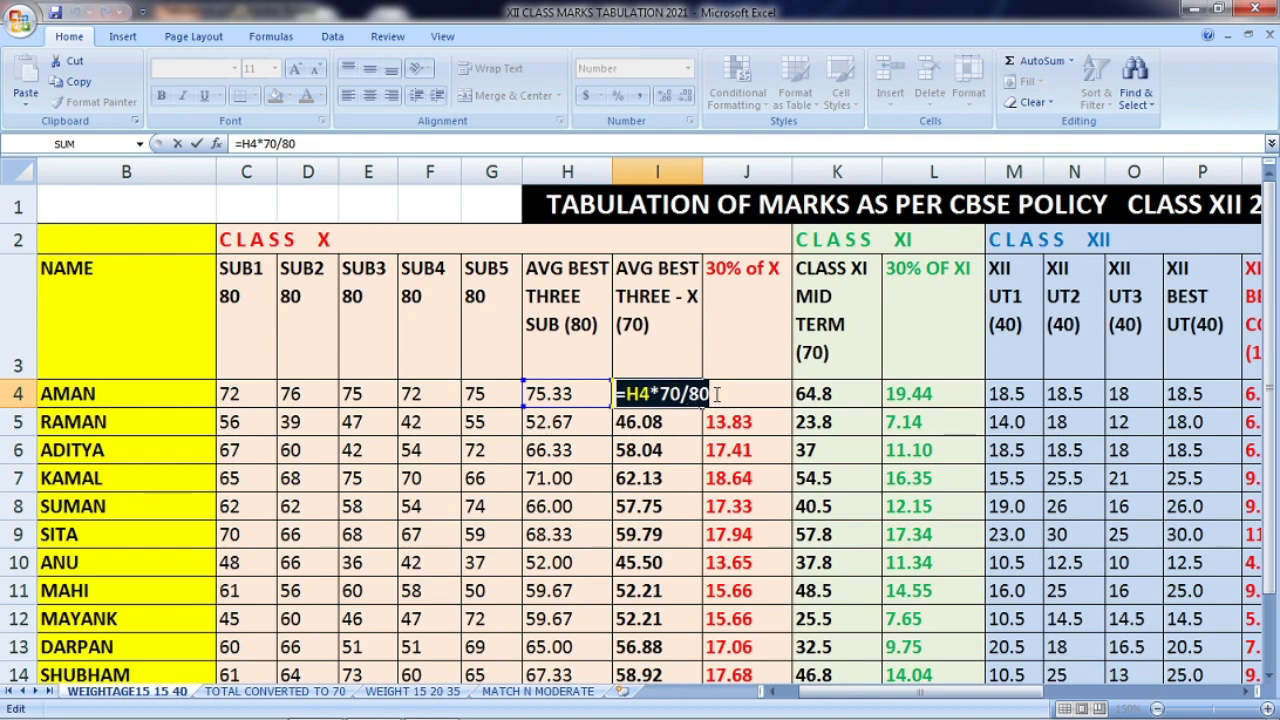
pyautogui.hotkey('ctrl', 'Return')
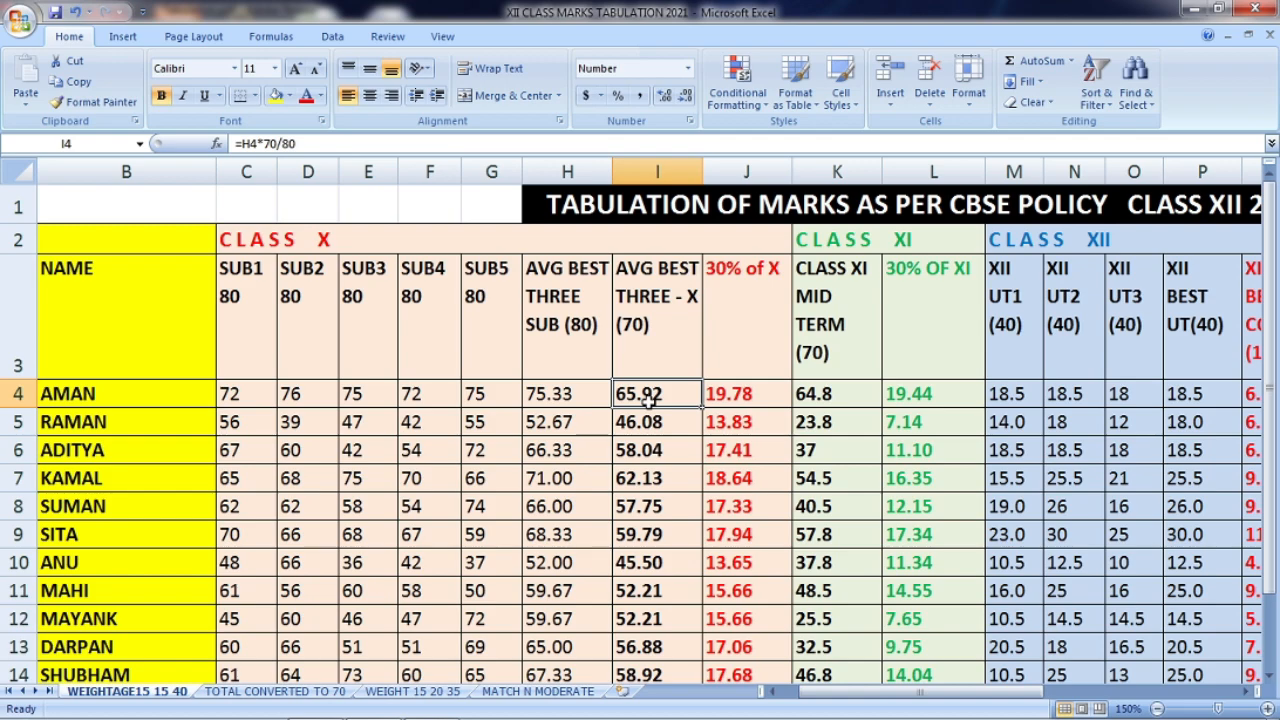
# Copy the best-three average formula in H4 down over the student rows below it in column H.
pyautogui.click(555, 400)
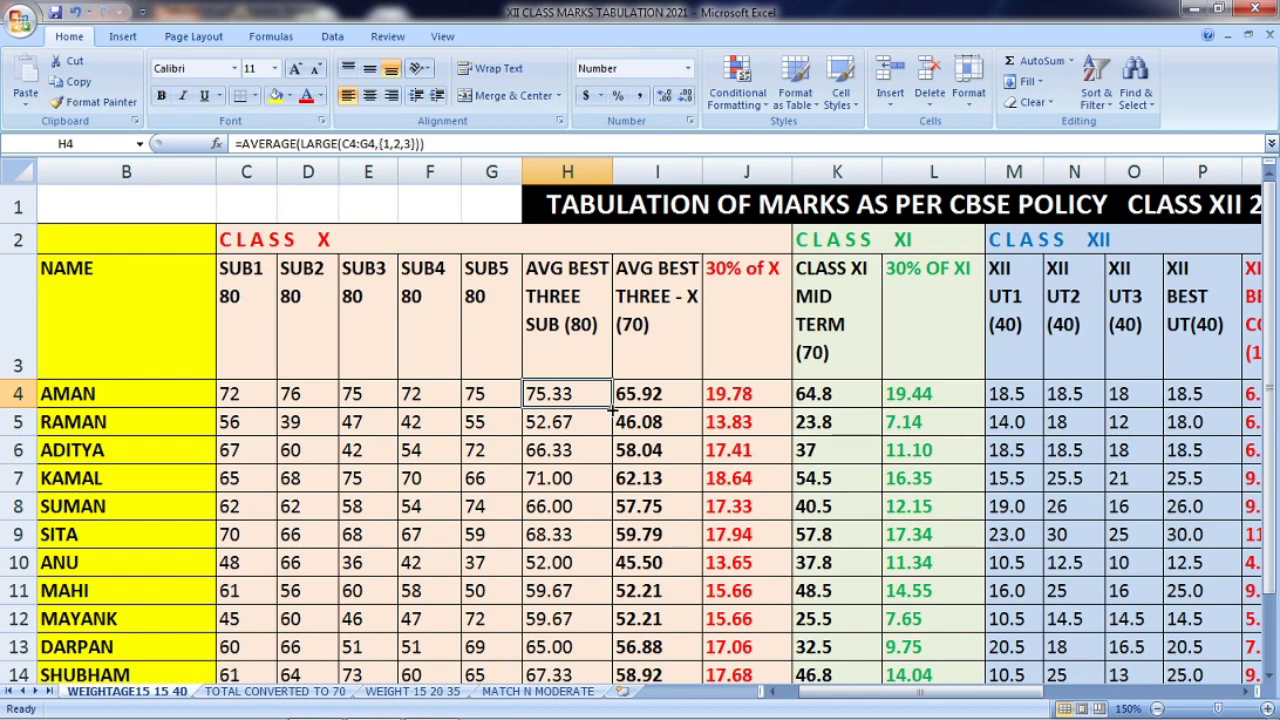
pyautogui.moveTo(612, 407); pyautogui.dragTo(610, 418)
pyautogui.moveTo(613, 405); pyautogui.dragTo(621, 672)
pyautogui.click(548, 421)
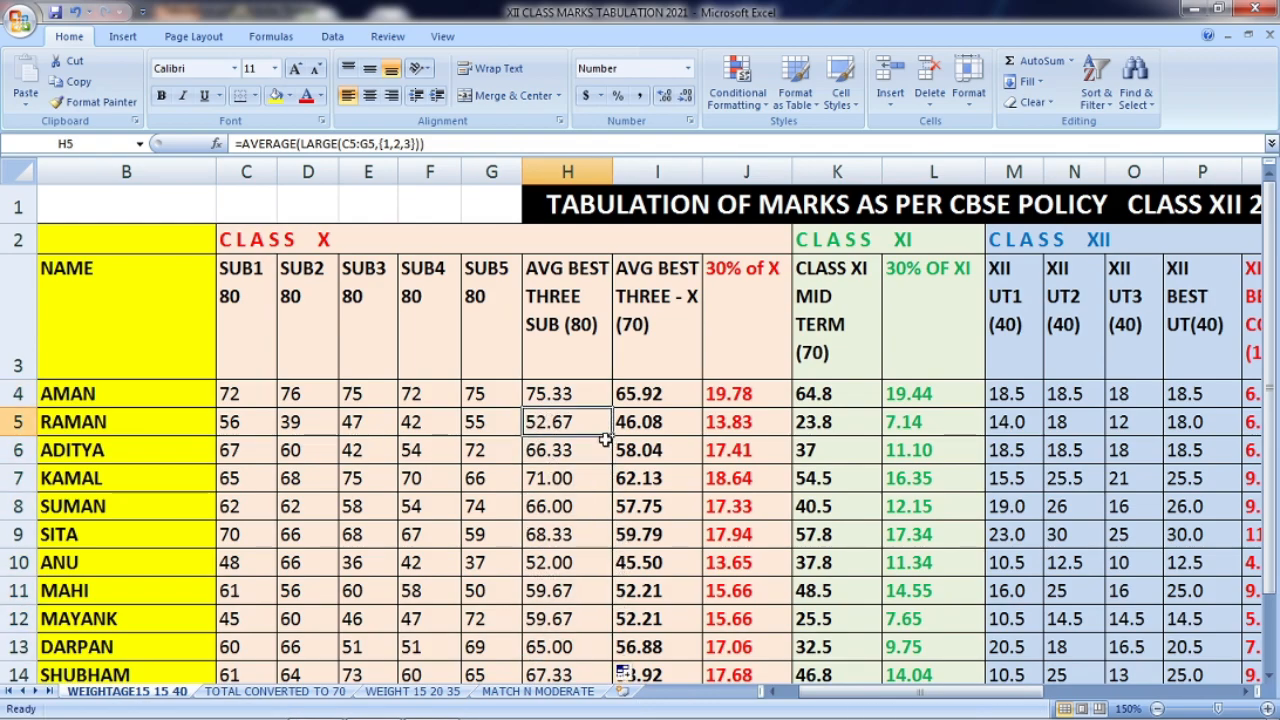
# Clear the averages in H5:H18 and refill them by copying the formula in H4 down to row 18.
pyautogui.moveTo(564, 420); pyautogui.dragTo(574, 586)
pyautogui.press('Delete')
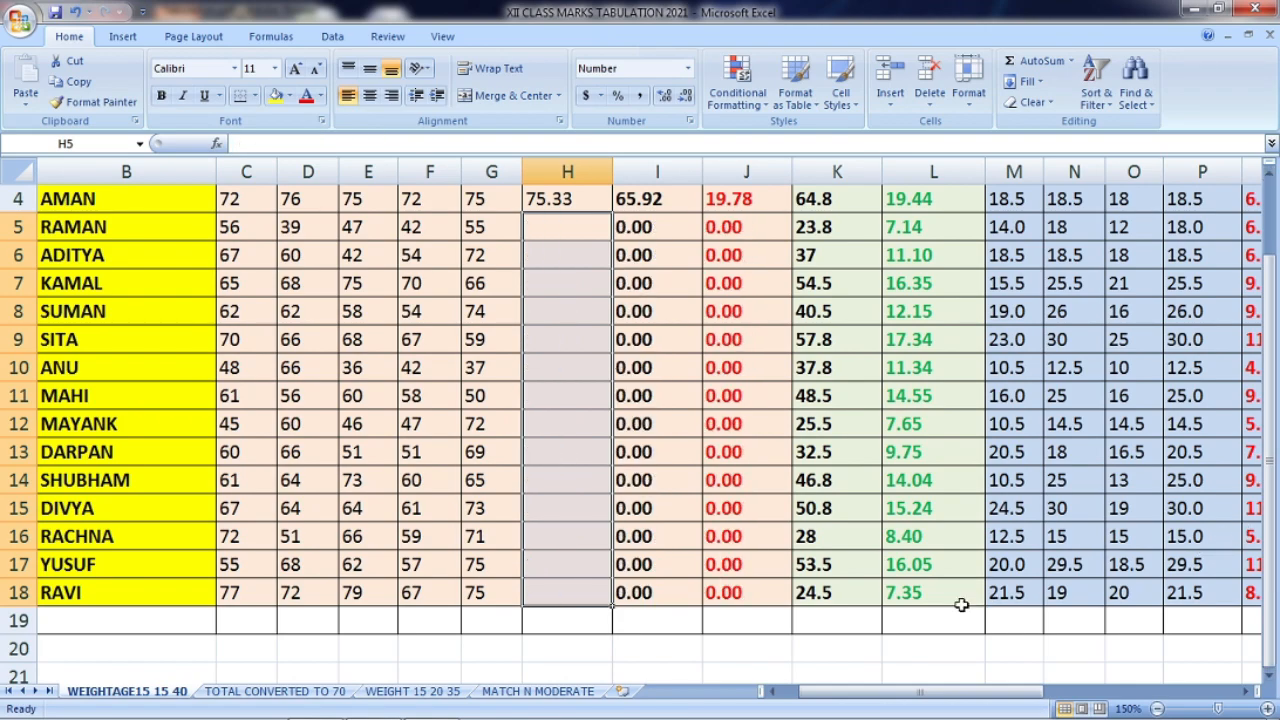
pyautogui.scroll(1, 962, 606)
pyautogui.click(578, 394)
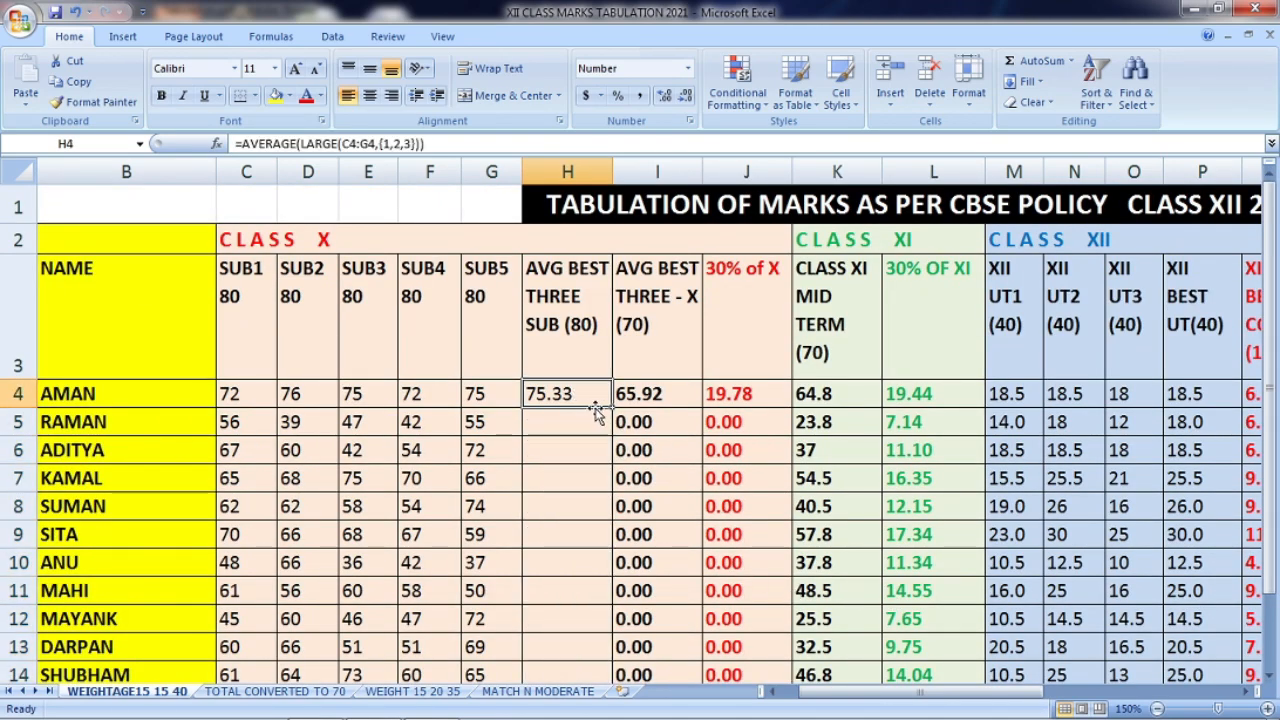
pyautogui.moveTo(611, 407); pyautogui.dragTo(598, 598)
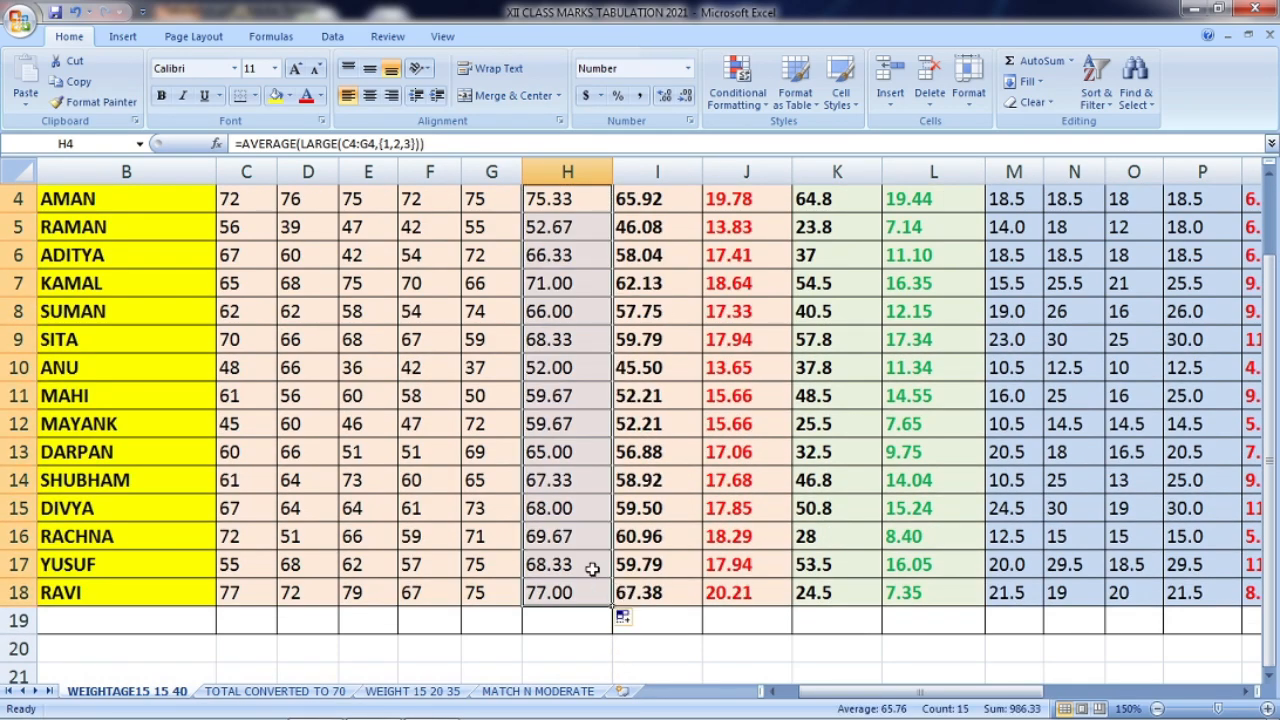
pyautogui.scroll(1, 601, 541)
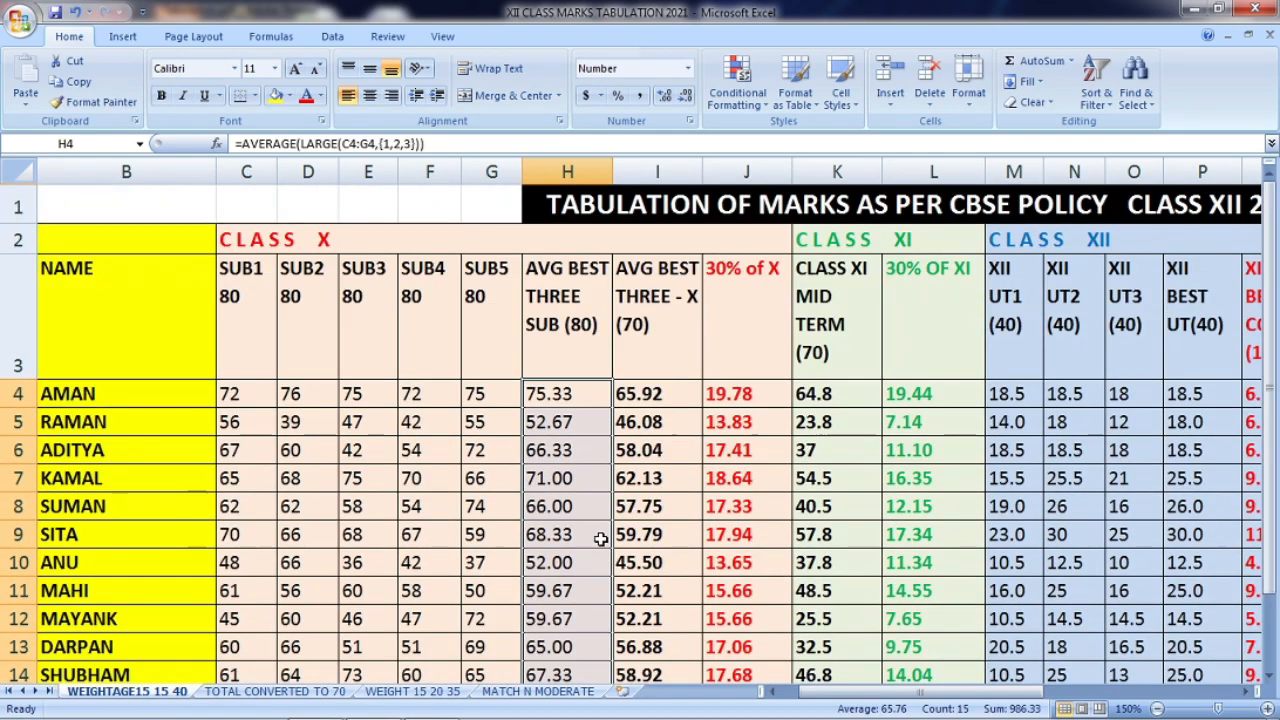
pyautogui.click(560, 424)
# Clear the converted marks in I5:I18 and refill them by copying the formula in I4 down to row 18.
pyautogui.click(647, 397)
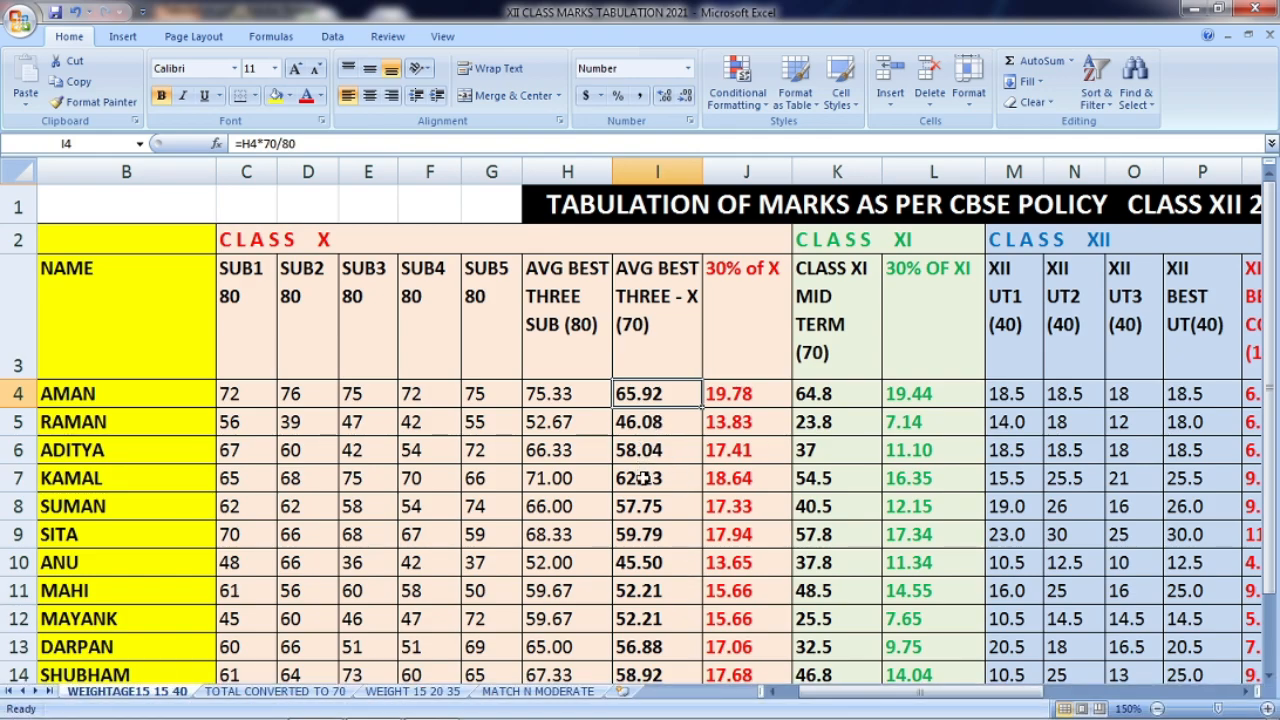
pyautogui.moveTo(660, 424); pyautogui.dragTo(650, 592)
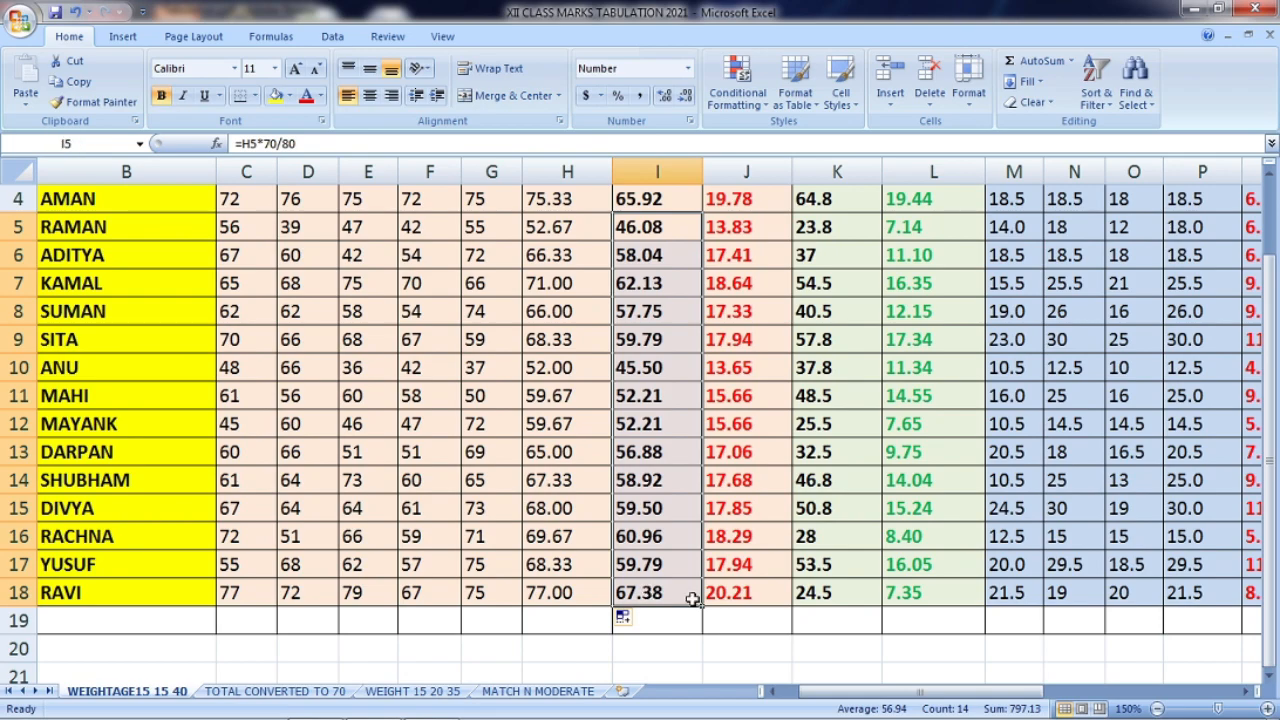
pyautogui.press('Delete')
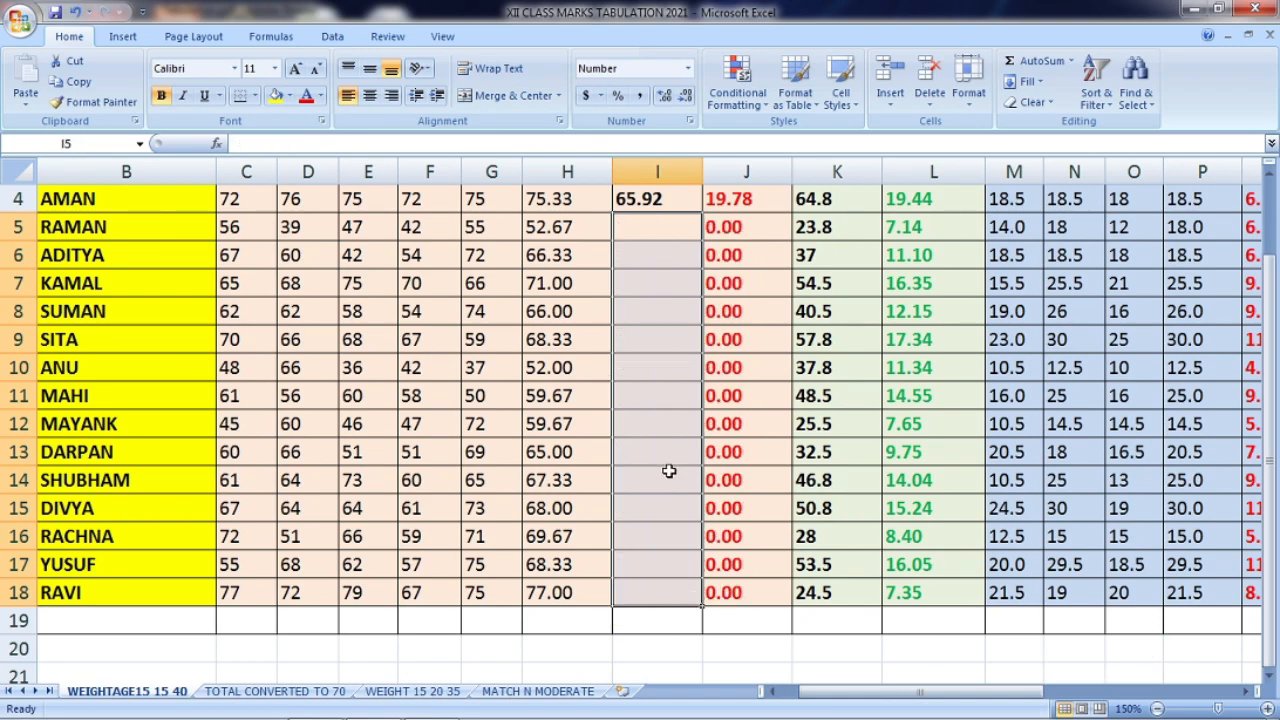
pyautogui.click(637, 202)
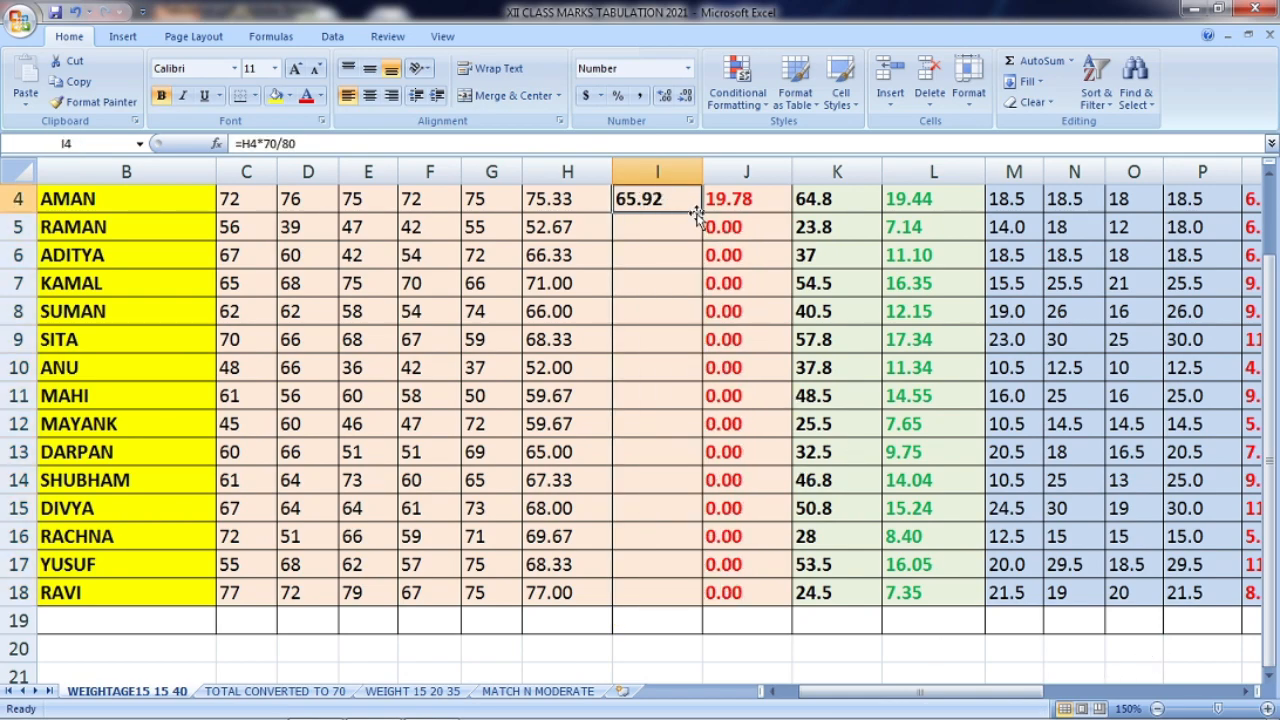
pyautogui.moveTo(701, 213); pyautogui.dragTo(690, 600)
pyautogui.scroll(1, 764, 543)
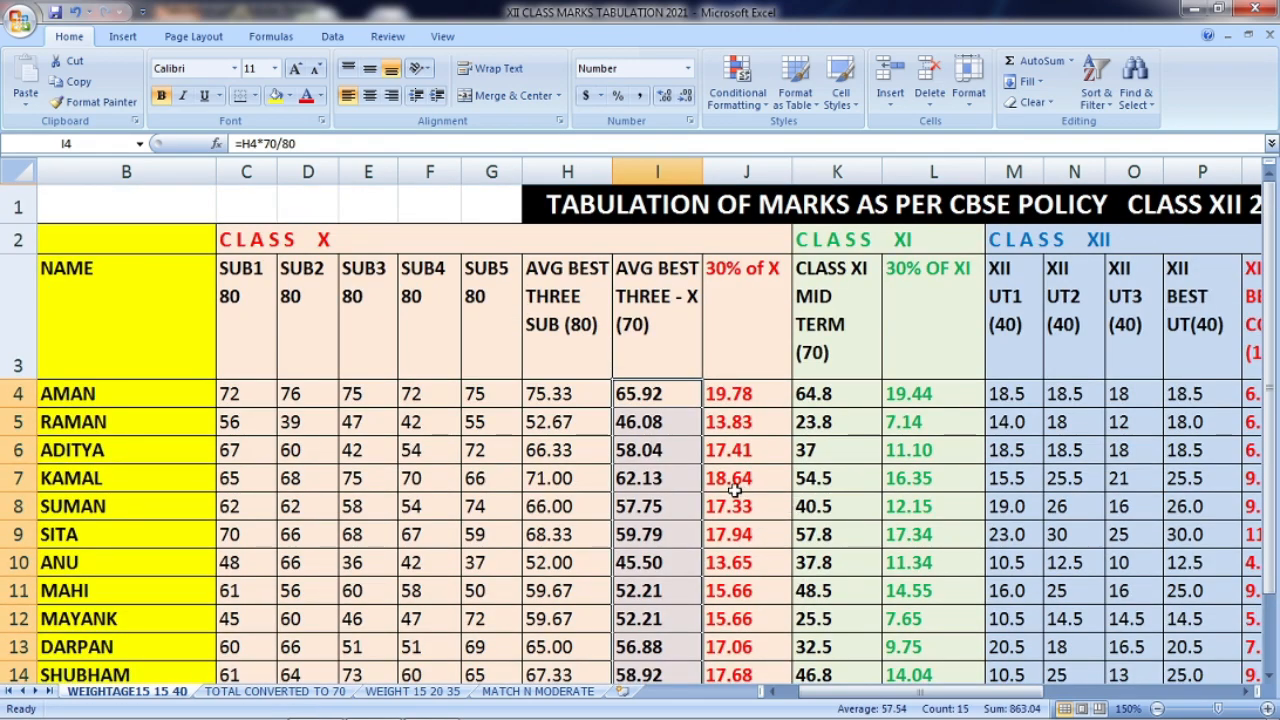
pyautogui.click(666, 418)
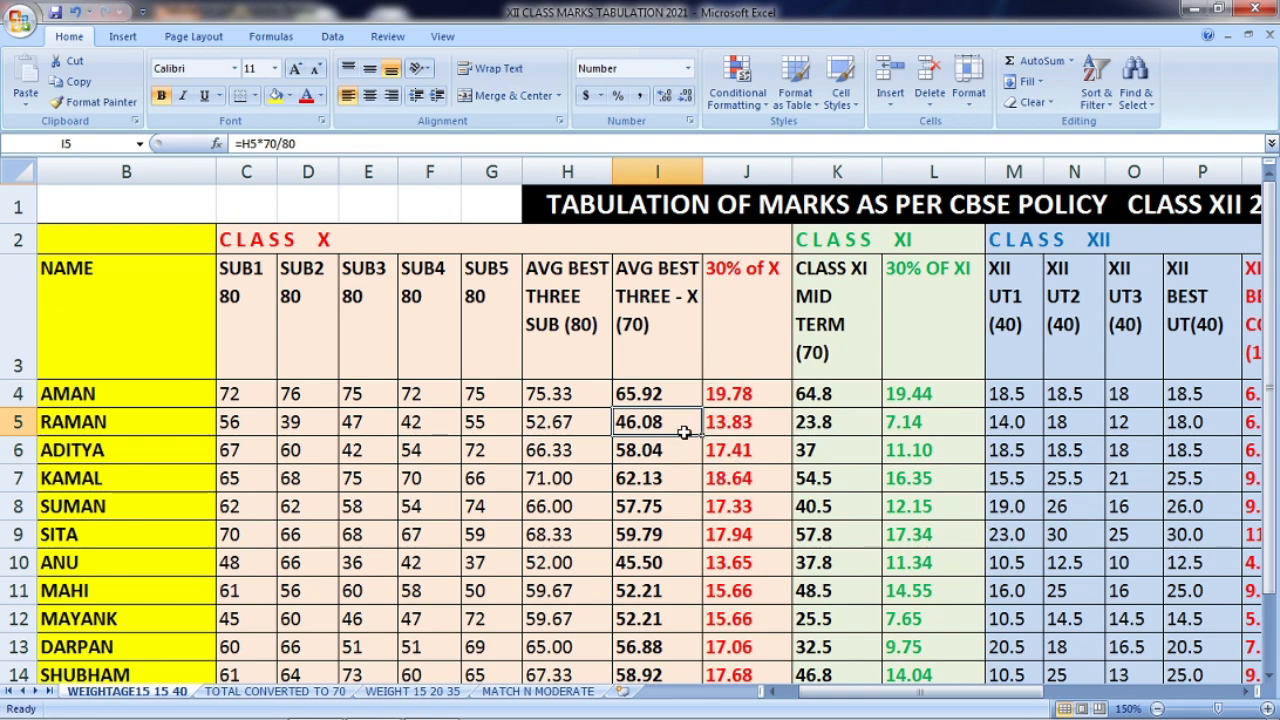
# Compare the formulas in H4 and I4, and examine the 30% of X formula in J4, leaving it as it is.
pyautogui.click(627, 402)
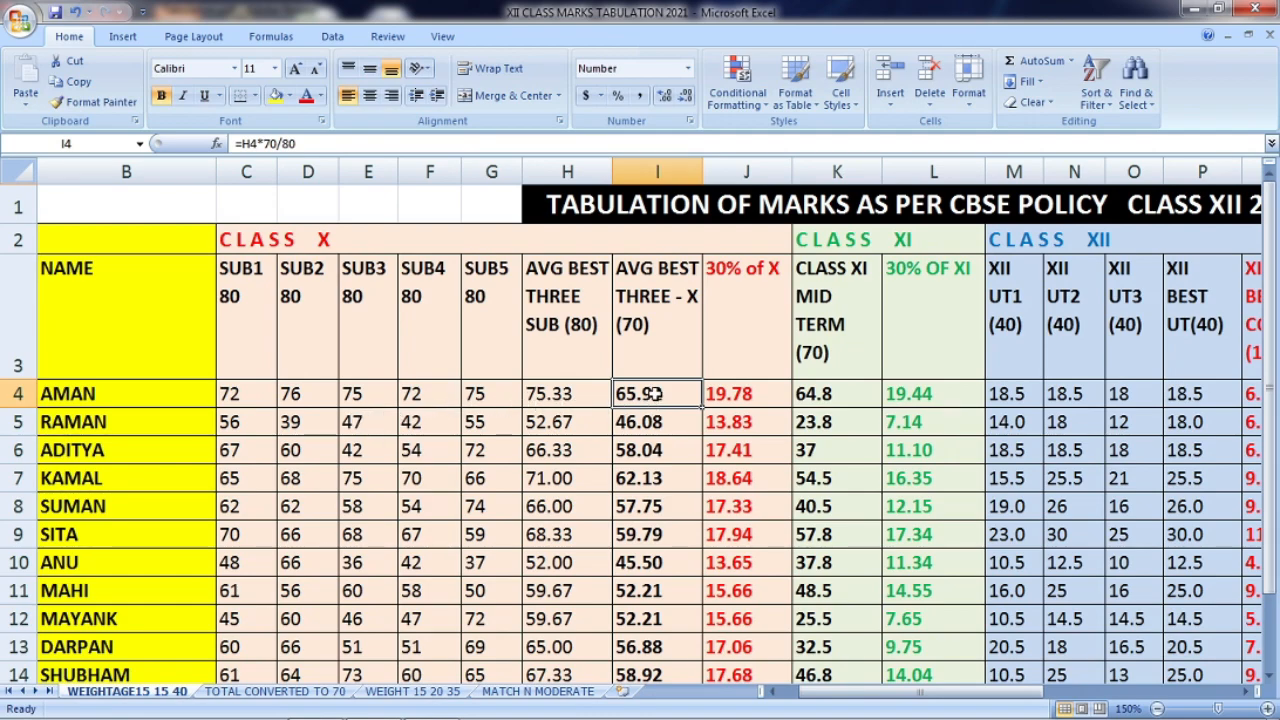
pyautogui.click(581, 396)
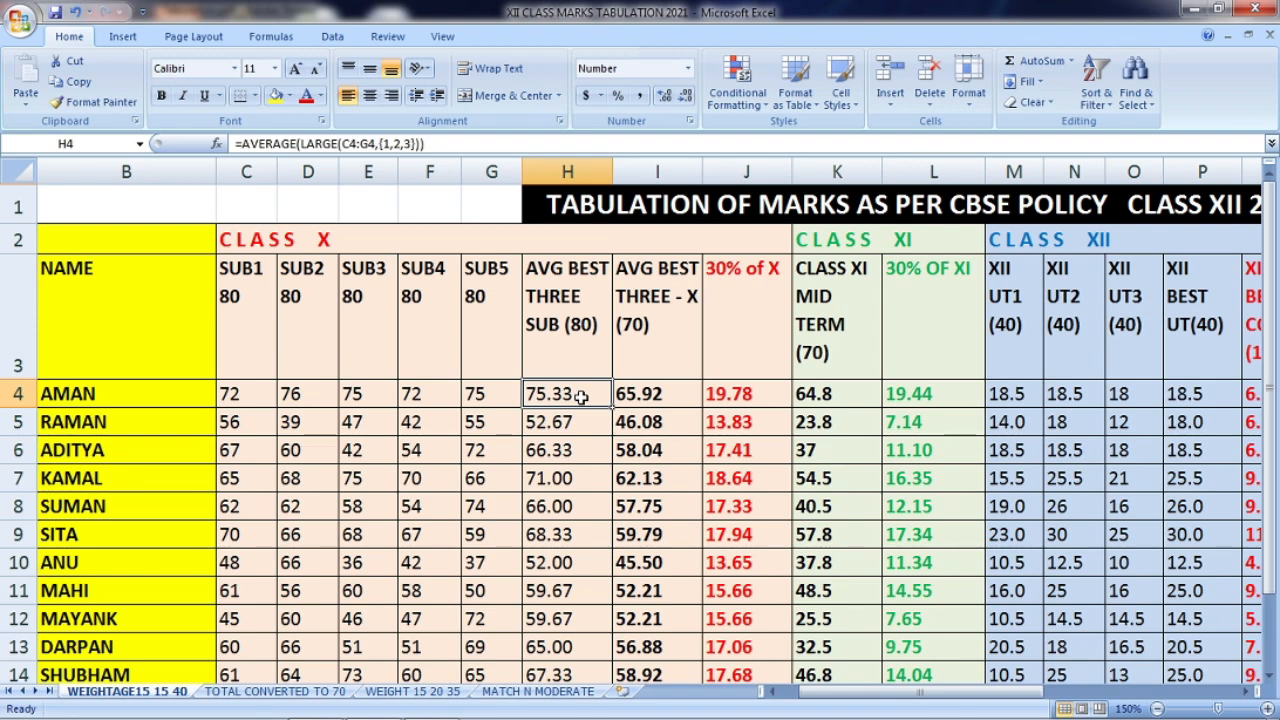
pyautogui.click(655, 398)
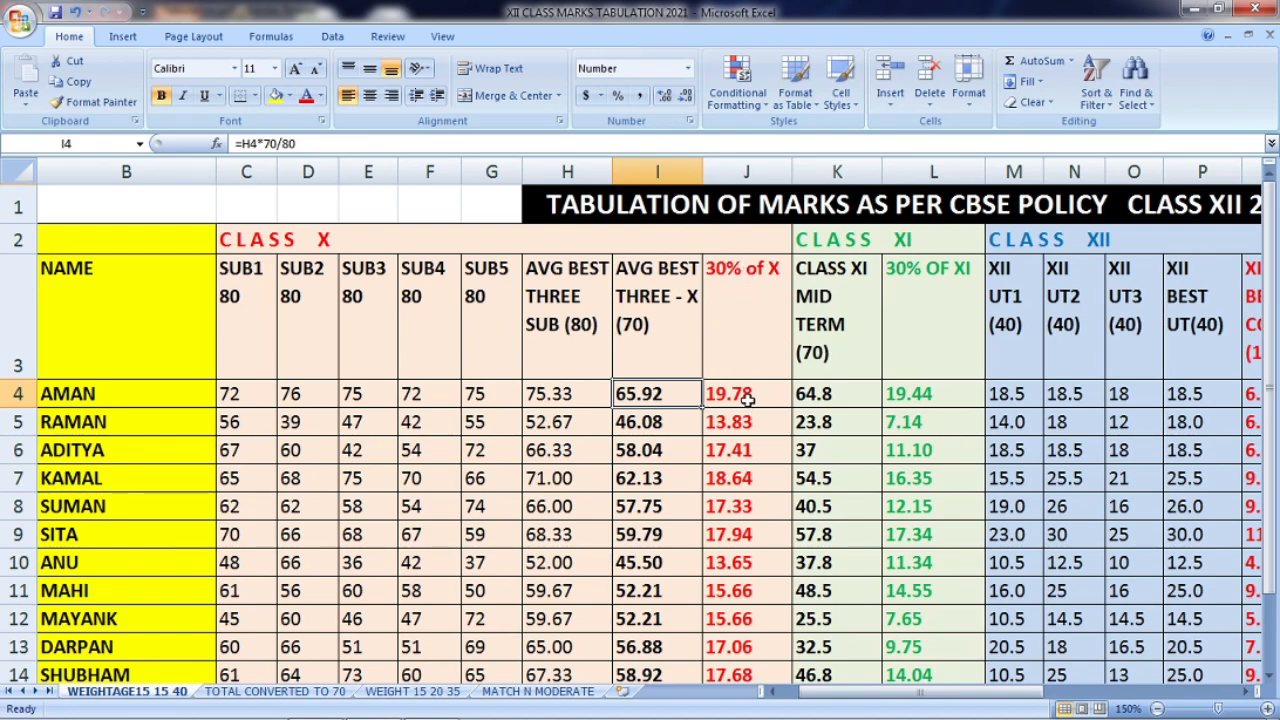
pyautogui.doubleClick(726, 394)
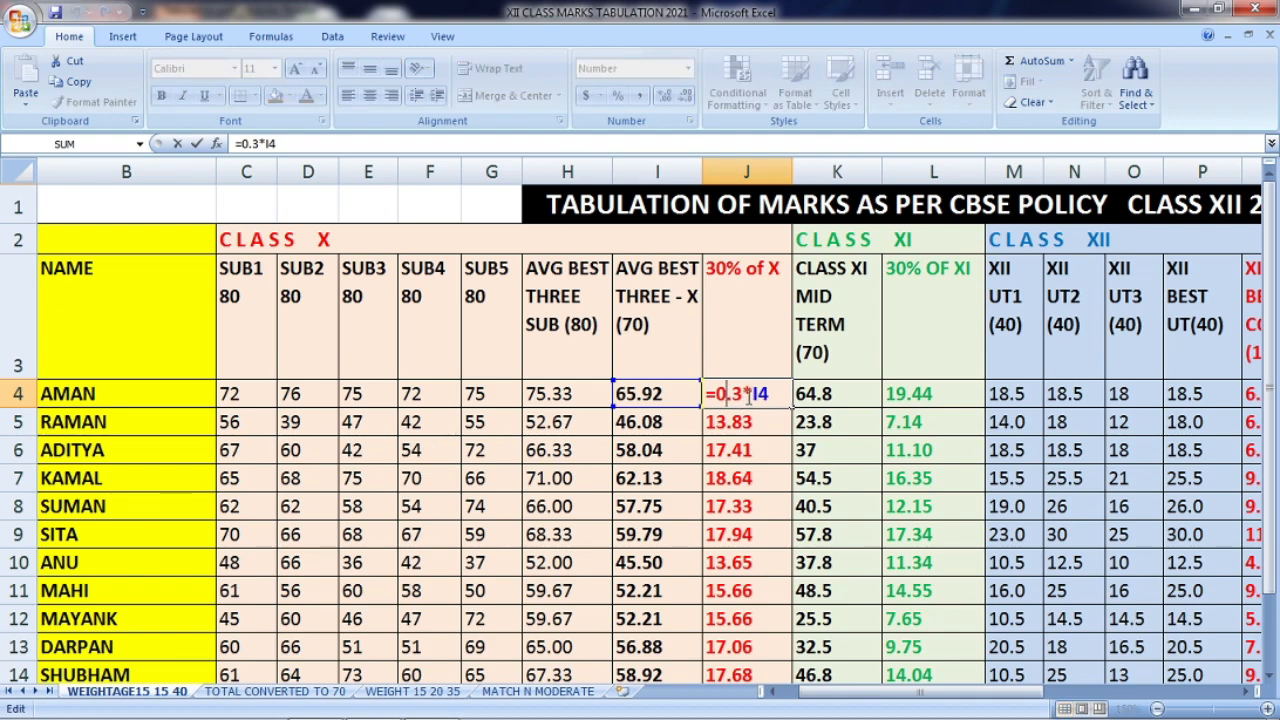
pyautogui.moveTo(745, 394)
pyautogui.mouseDown()
pyautogui.moveTo(717, 396)
pyautogui.moveTo(758, 394)
pyautogui.mouseUp()
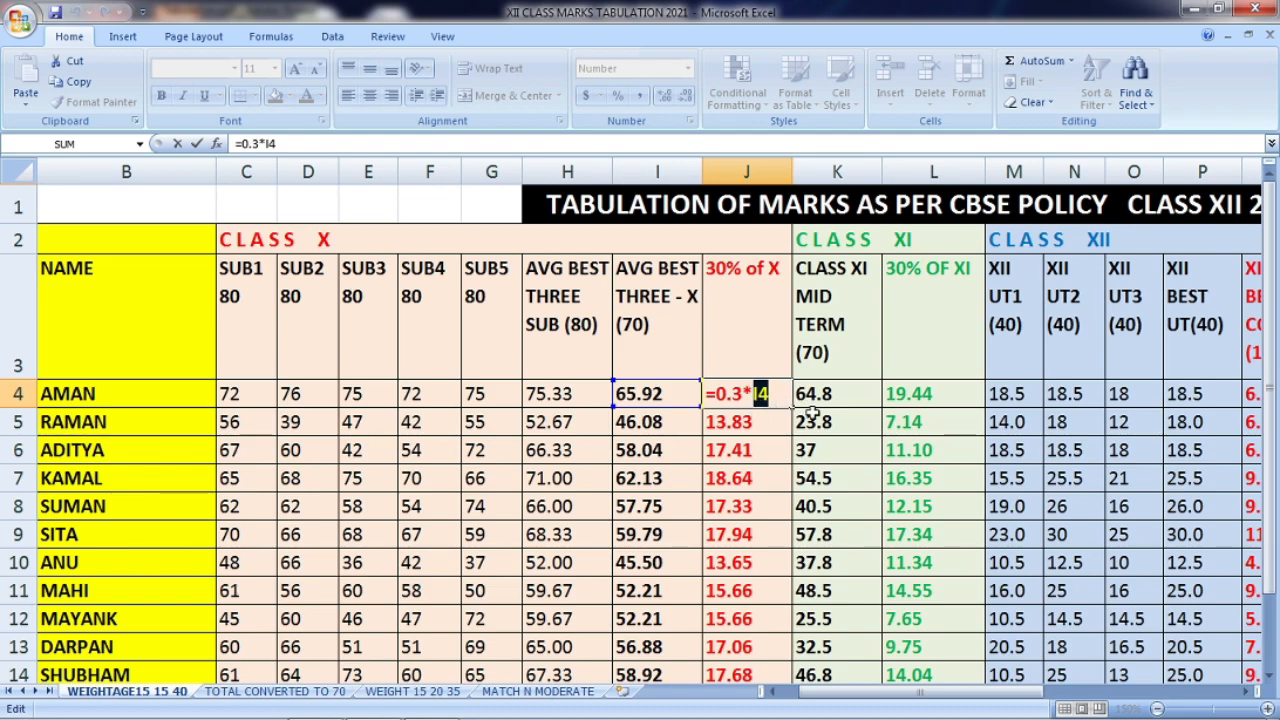
pyautogui.hotkey('ctrl', 'Return')
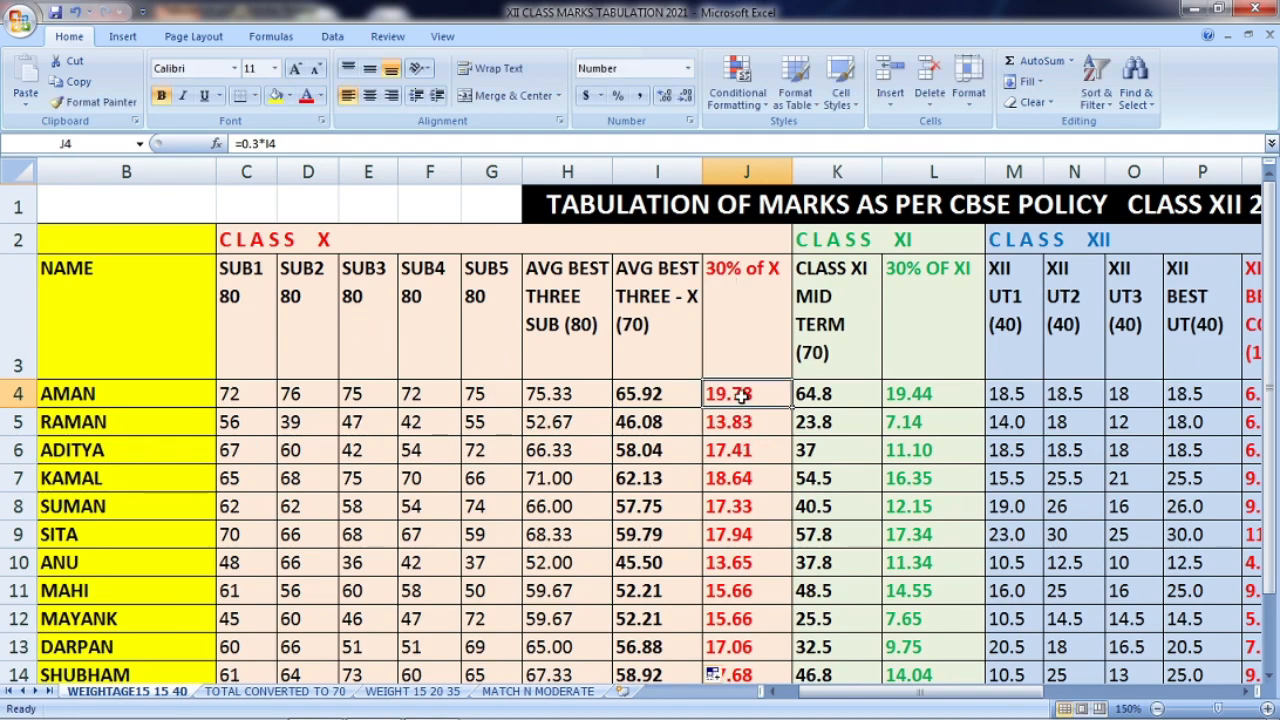
# Copy the 30% of X formula from J4 down to J18 and check the formulas in J5 and J4.
pyautogui.moveTo(793, 408)
pyautogui.mouseDown()
pyautogui.moveTo(788, 672)
pyautogui.moveTo(772, 597)
pyautogui.mouseUp()
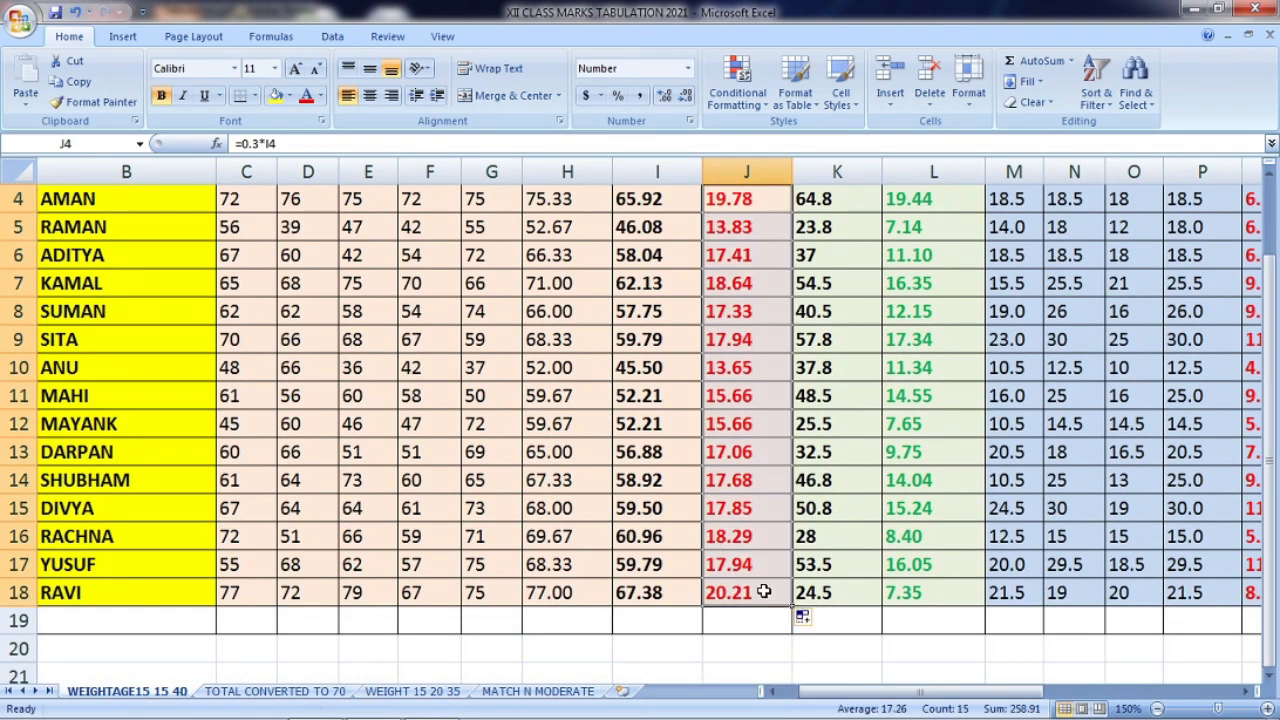
pyautogui.scroll(1, 728, 466)
pyautogui.click(745, 426)
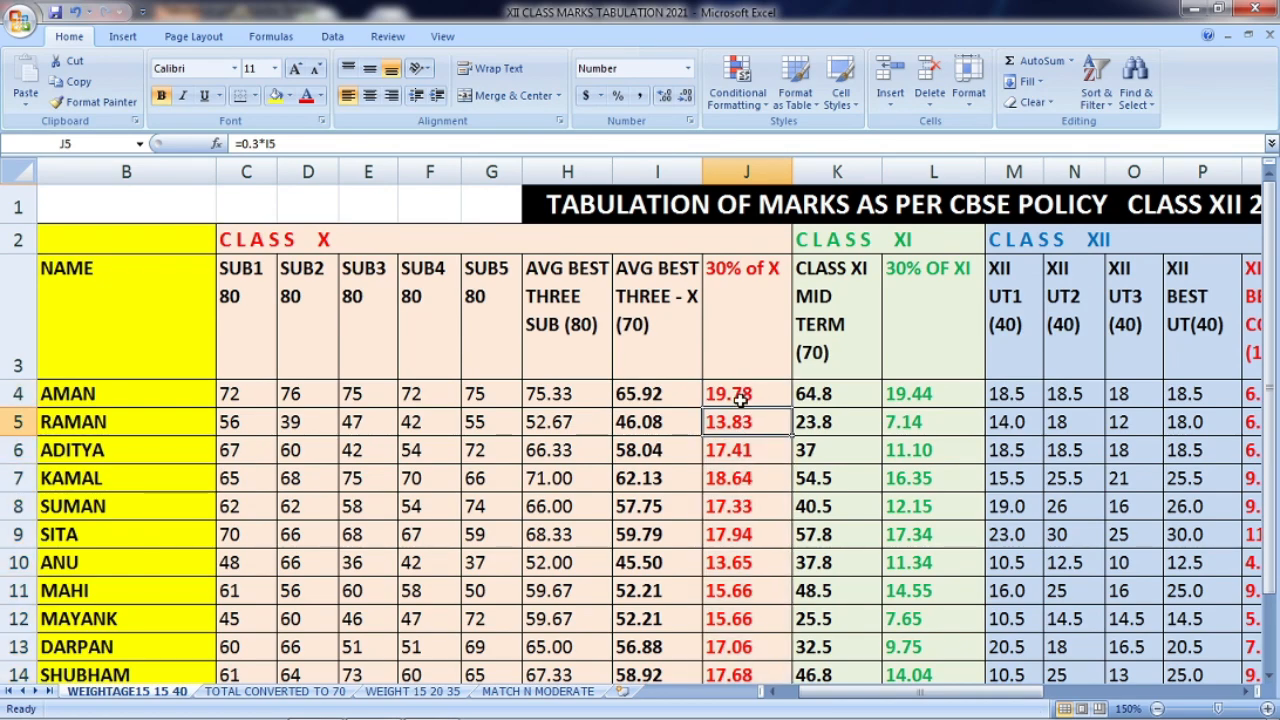
pyautogui.click(748, 398)
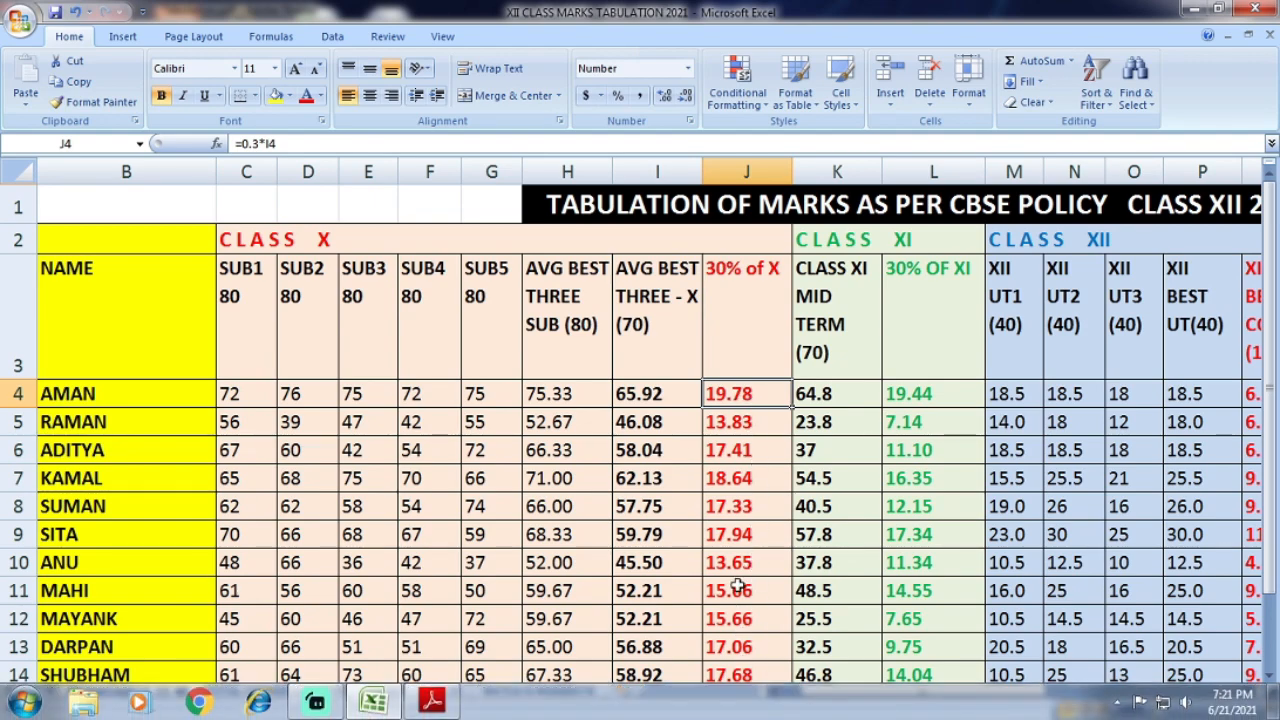
# Review the 30% of X marks in J4:J18, the Class XI mid term header in K3 and the marks in K4:K18.
pyautogui.moveTo(850, 692); pyautogui.dragTo(876, 706)
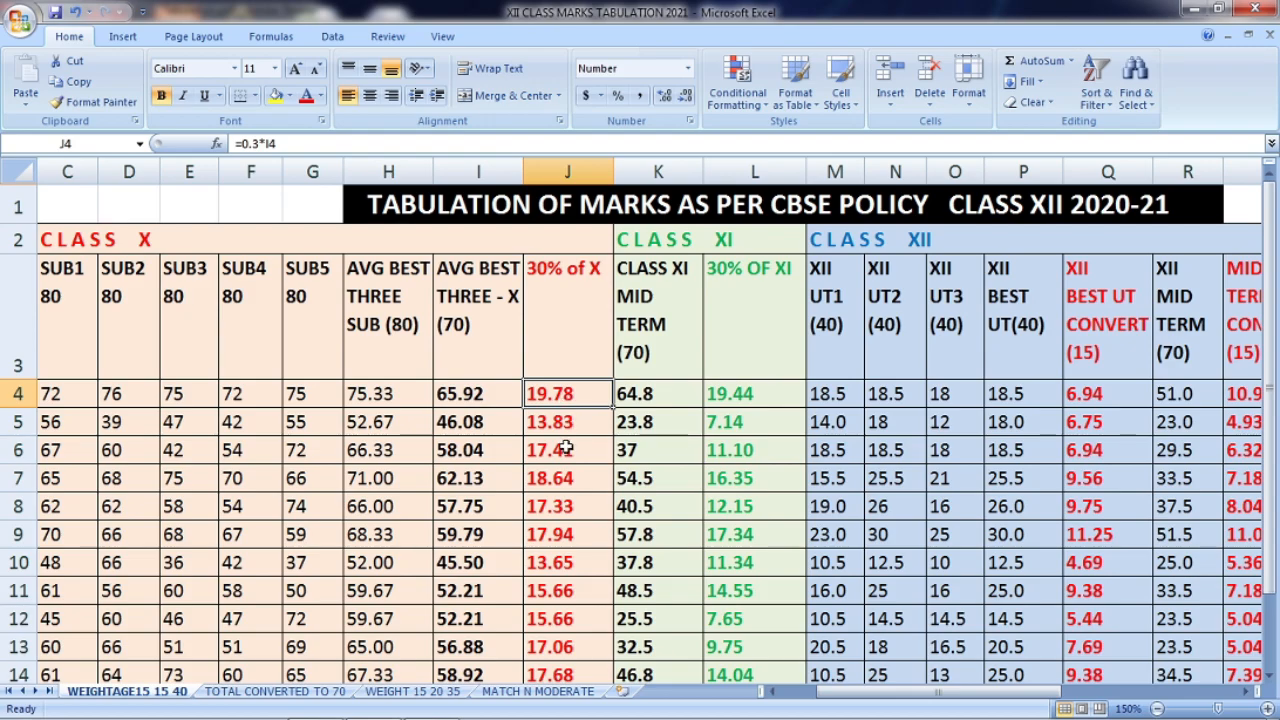
pyautogui.scroll(-1, 566, 446)
pyautogui.moveTo(549, 512); pyautogui.dragTo(566, 354)
pyautogui.scroll(2, 557, 251)
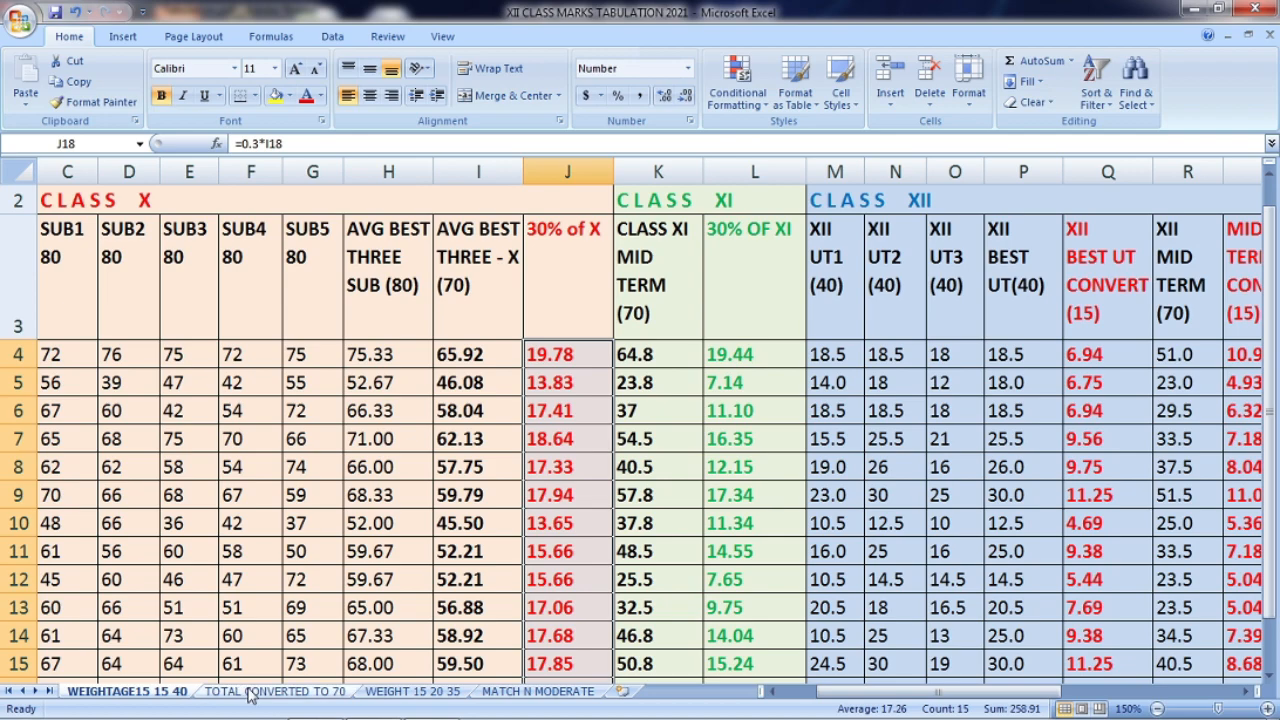
pyautogui.click(563, 358)
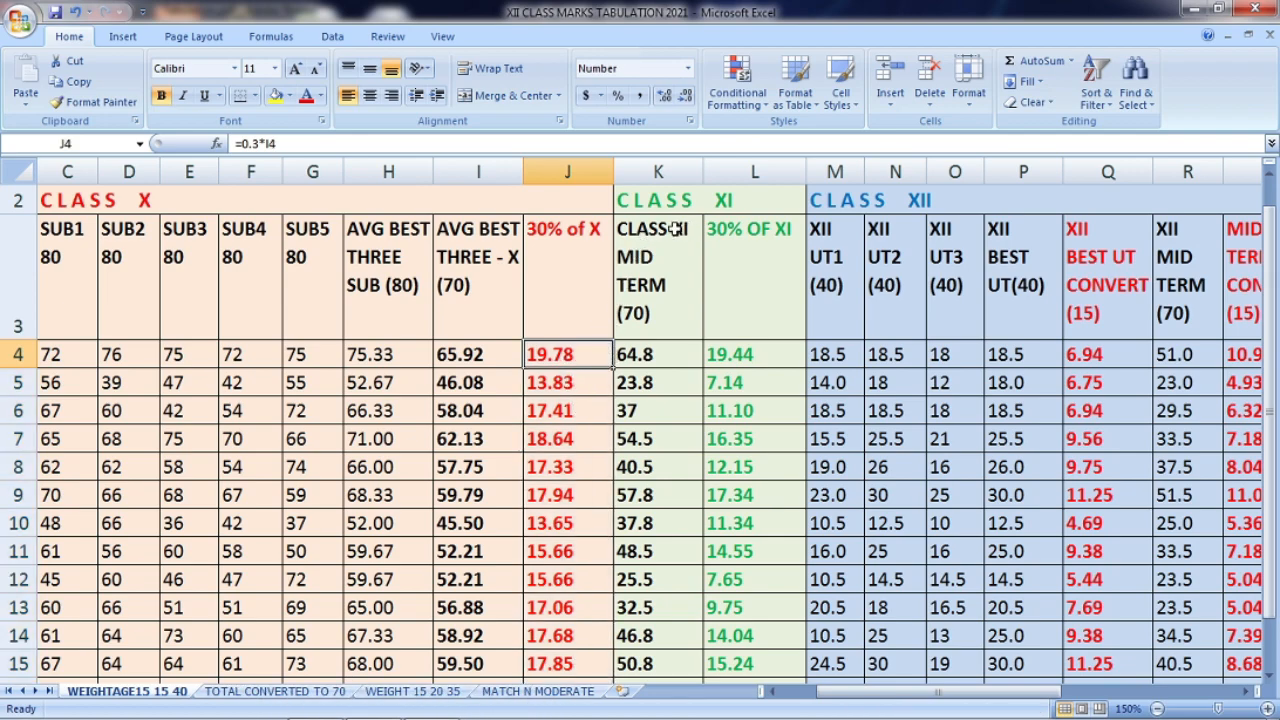
pyautogui.click(660, 322)
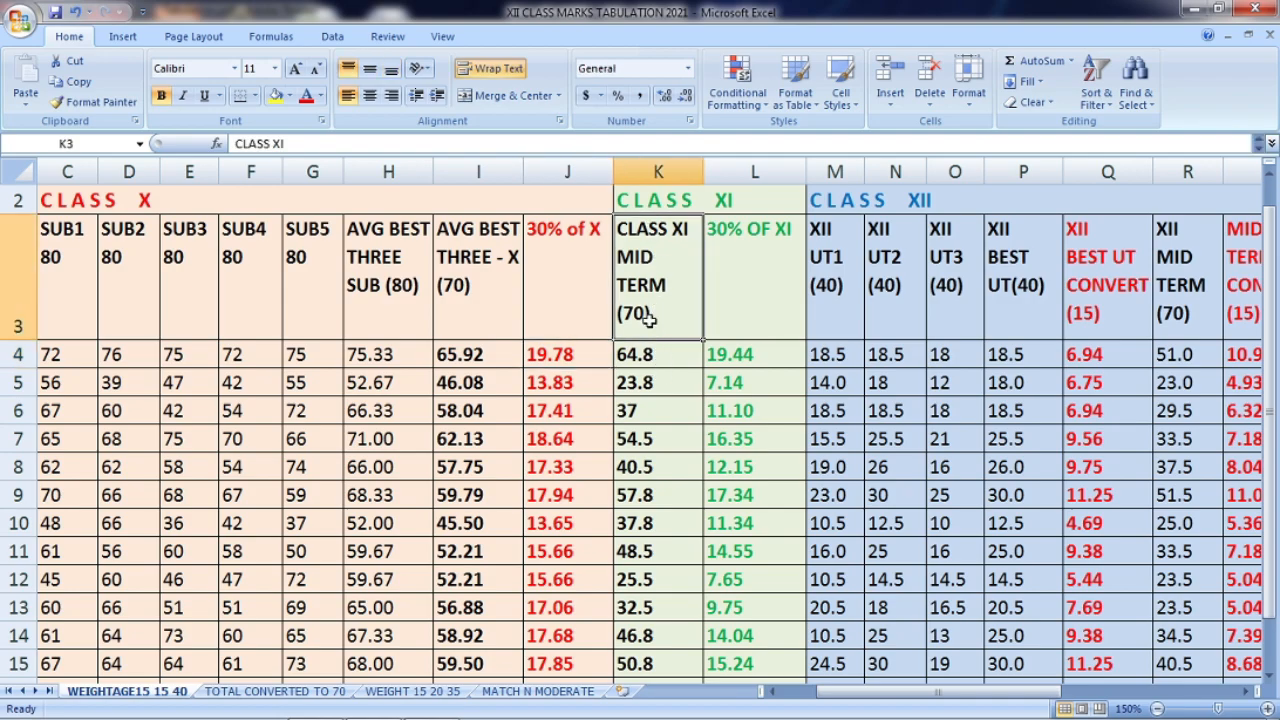
pyautogui.scroll(-2, 649, 316)
pyautogui.scroll(2, 650, 305)
pyautogui.scroll(-2, 650, 610)
pyautogui.moveTo(648, 484); pyautogui.dragTo(640, 174)
pyautogui.moveTo(640, 173); pyautogui.dragTo(652, 360)
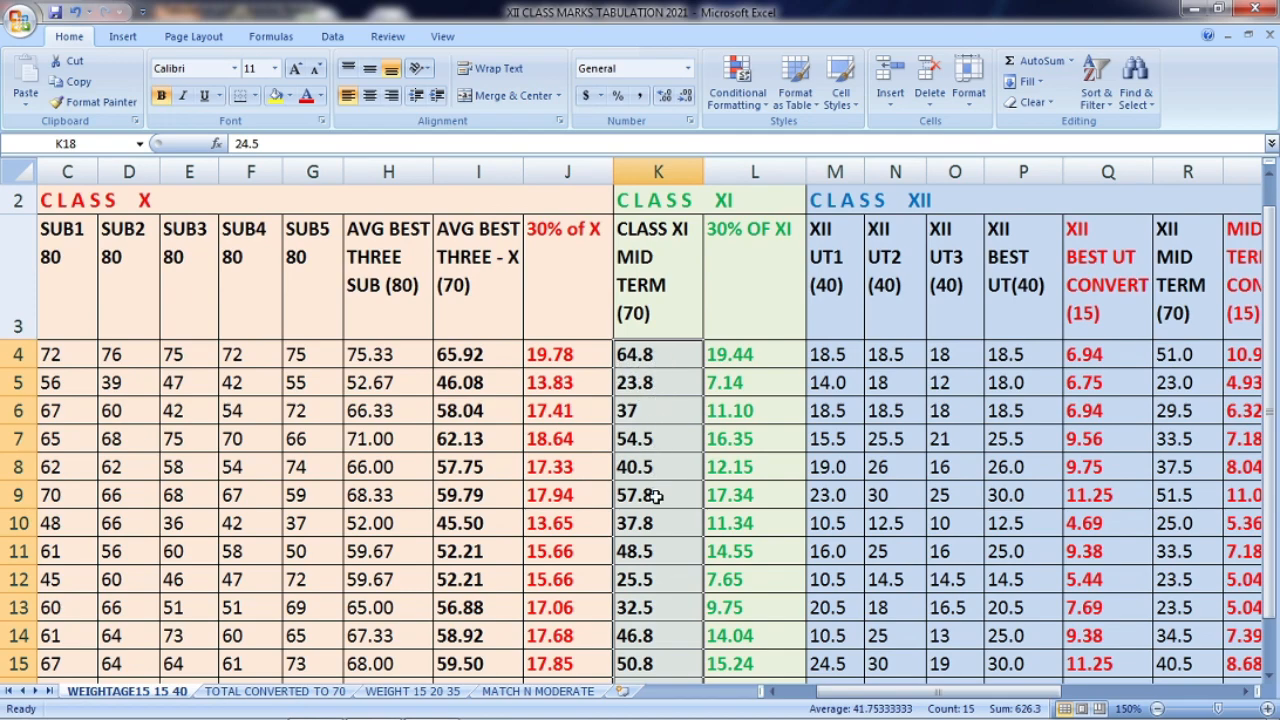
pyautogui.click(652, 353)
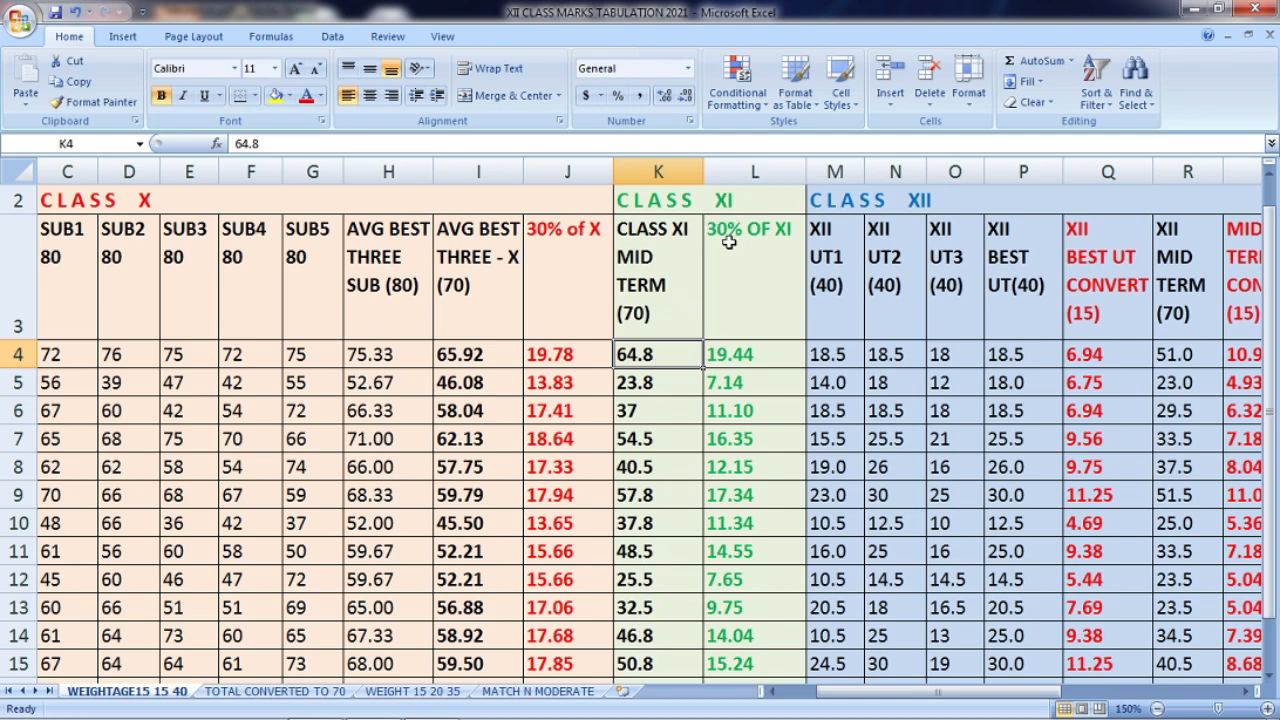
# Examine the 30% of XI formula in L4, leaving it as it is.
pyautogui.click(727, 362)
pyautogui.write('=0.3*K4')
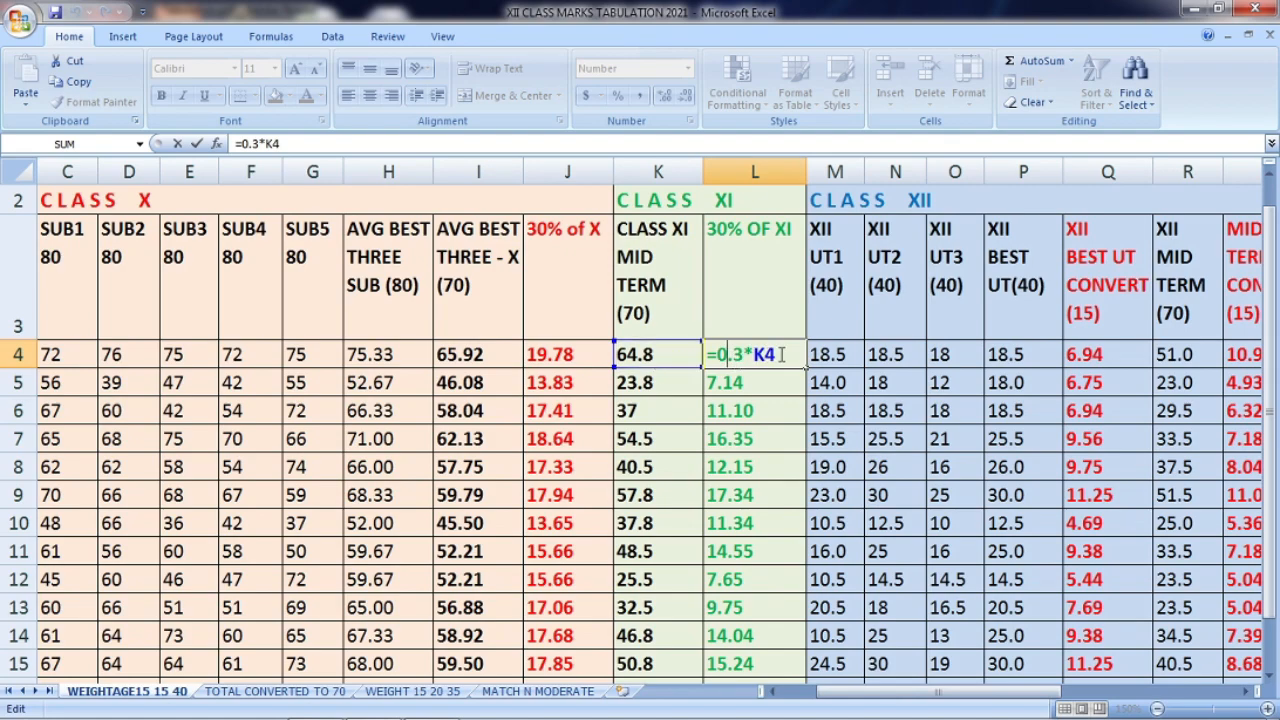
pyautogui.hotkey('ctrl', 'Return')
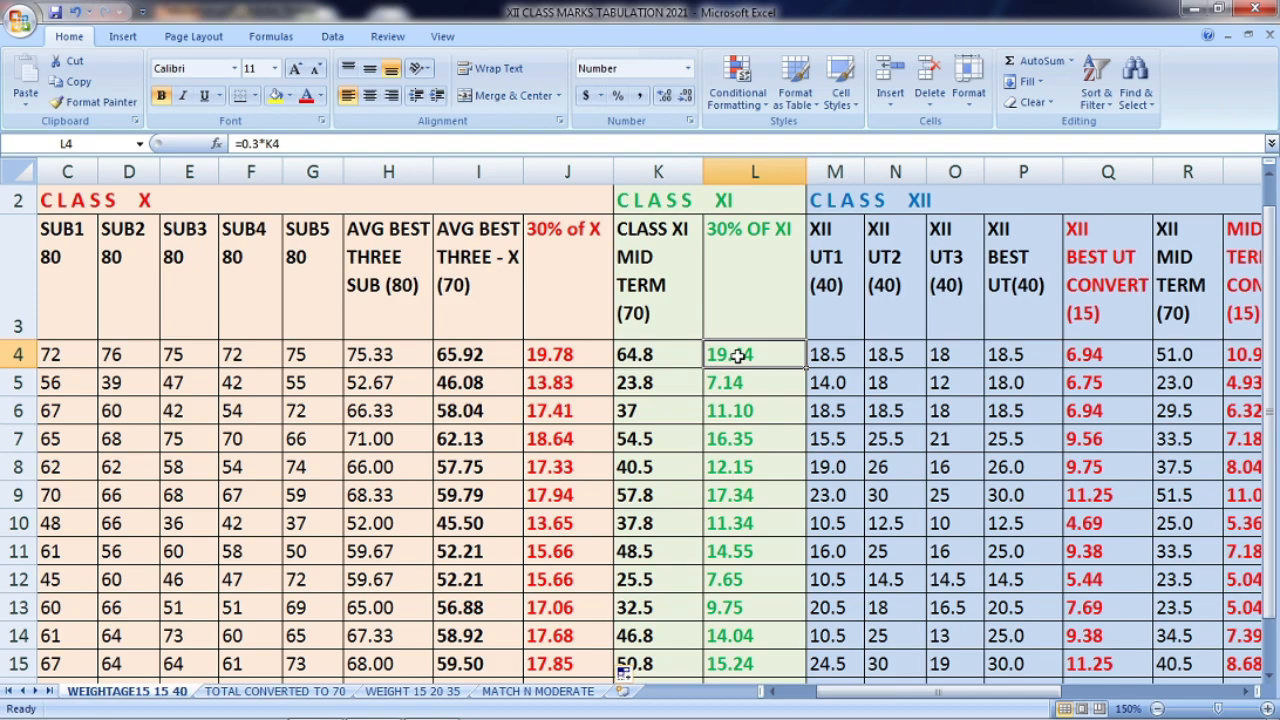
# Clear the 30% of XI marks in L5:L18 and refill them by copying the L4 formula down to L18.
pyautogui.moveTo(743, 386); pyautogui.dragTo(745, 600)
pyautogui.press('Delete')
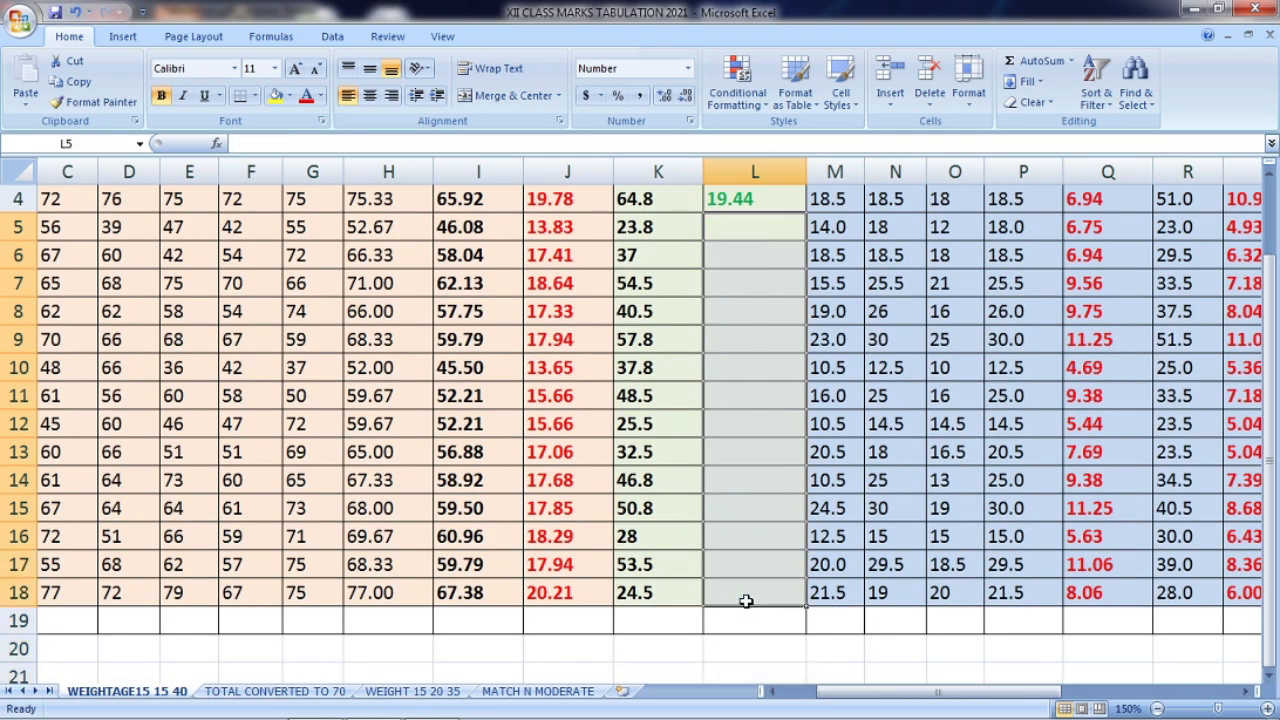
pyautogui.click(755, 201)
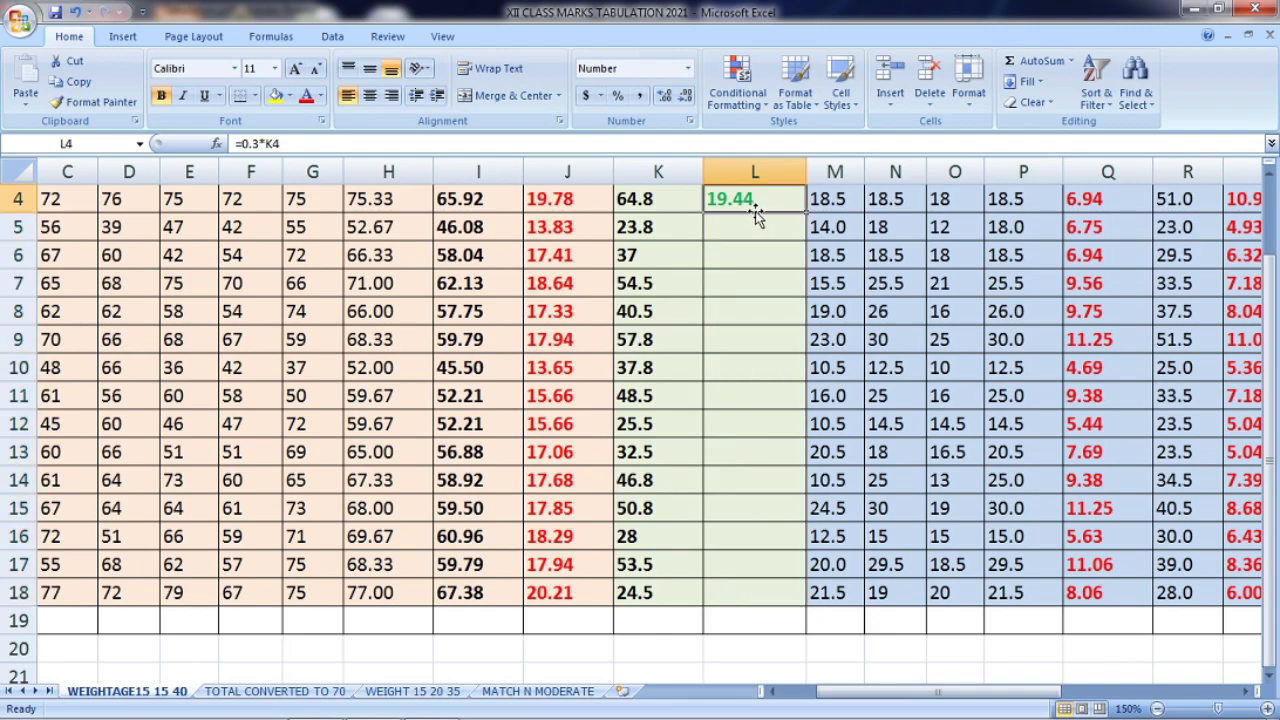
pyautogui.moveTo(806, 211); pyautogui.dragTo(836, 603)
pyautogui.scroll(1, 755, 485)
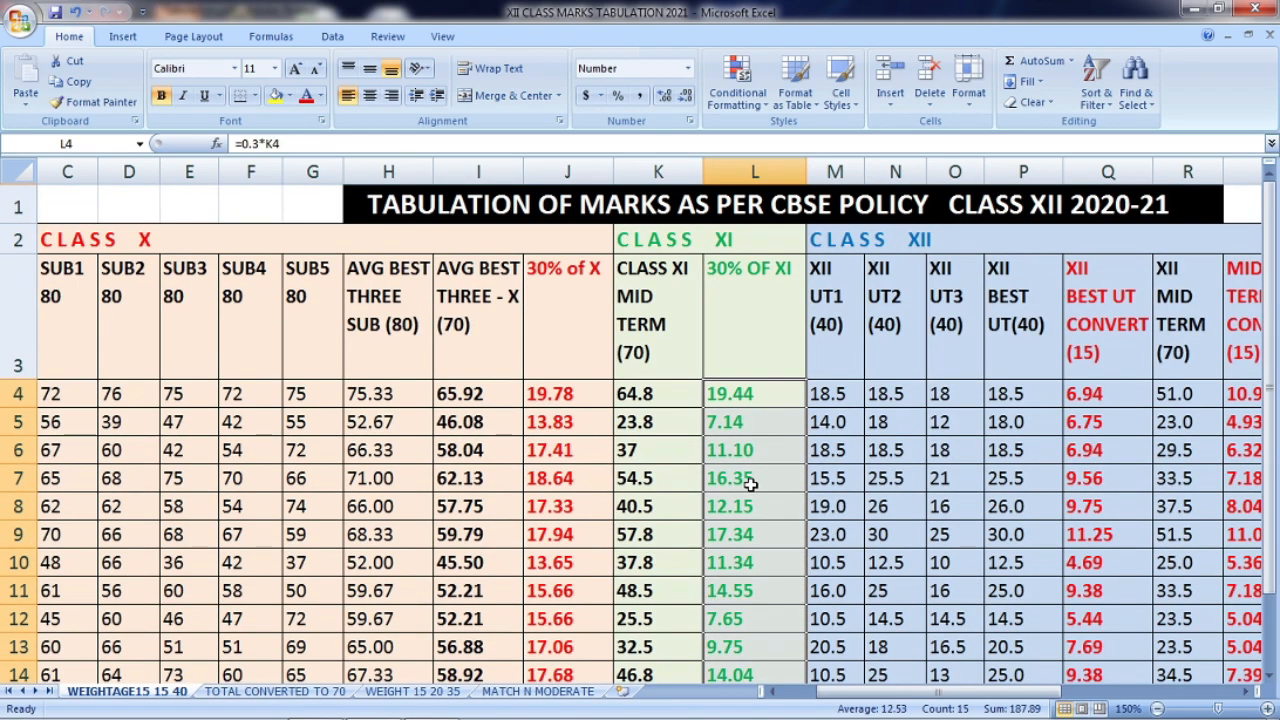
# Check the 30% of XI formula in L17, review L3:L18, and compare the formulas in J4 and L4.
pyautogui.scroll(-3, 745, 423)
pyautogui.click(748, 395)
pyautogui.scroll(3, 749, 400)
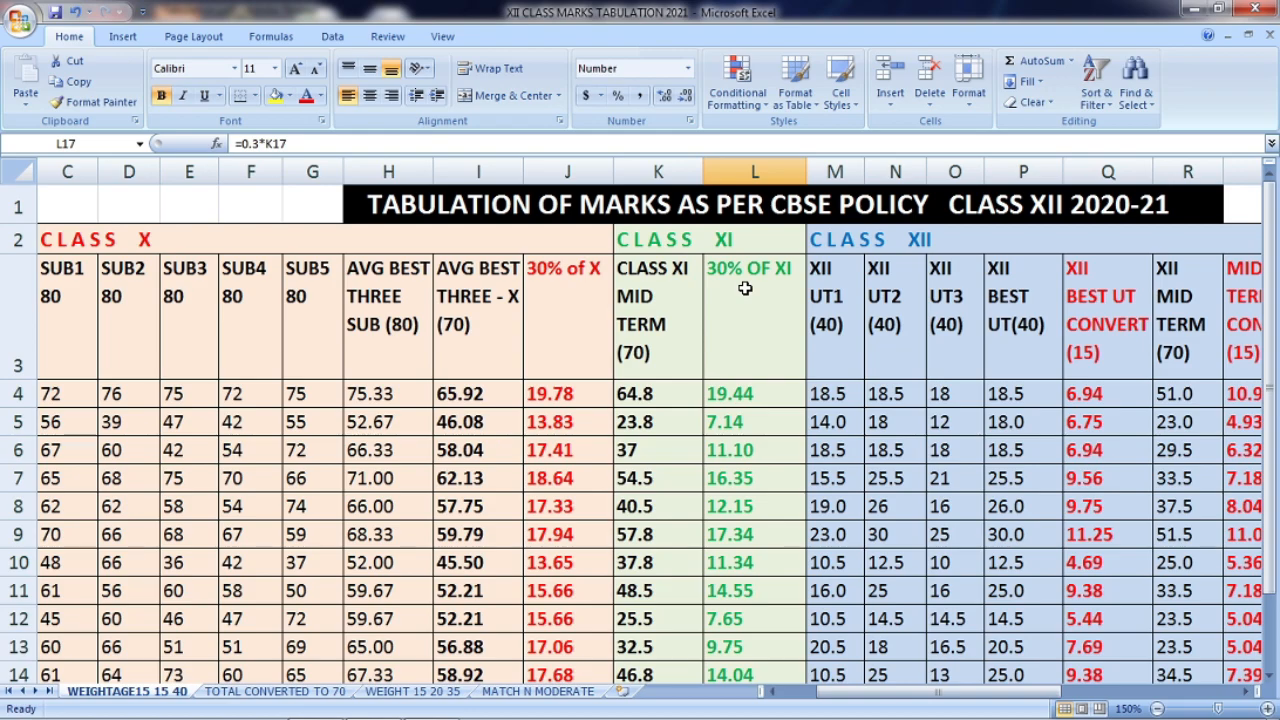
pyautogui.moveTo(745, 278); pyautogui.dragTo(755, 596)
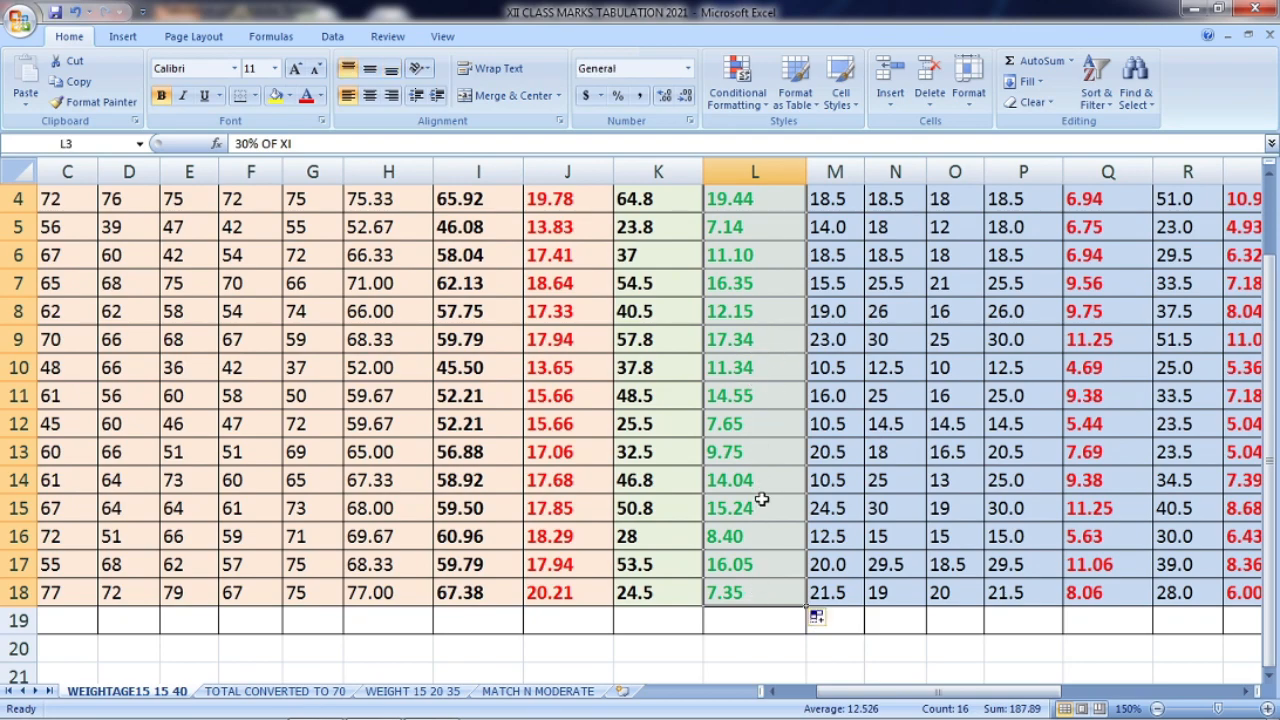
pyautogui.scroll(1, 769, 478)
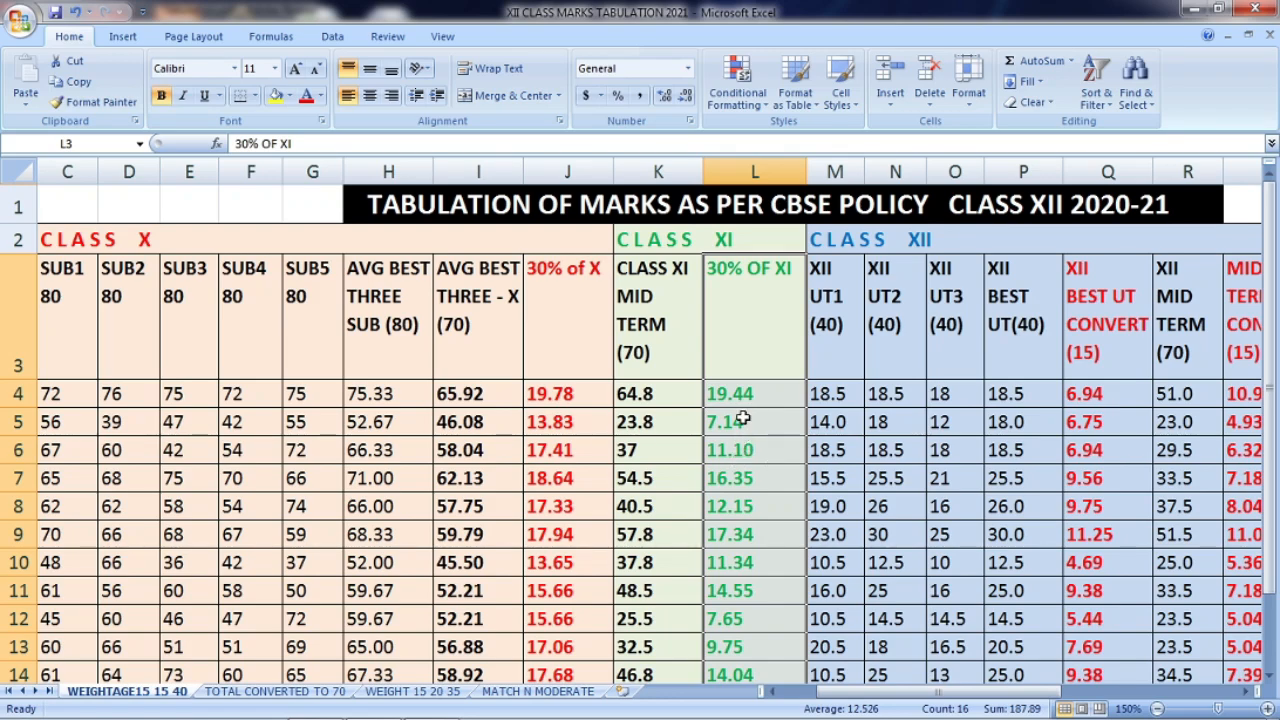
pyautogui.click(558, 396)
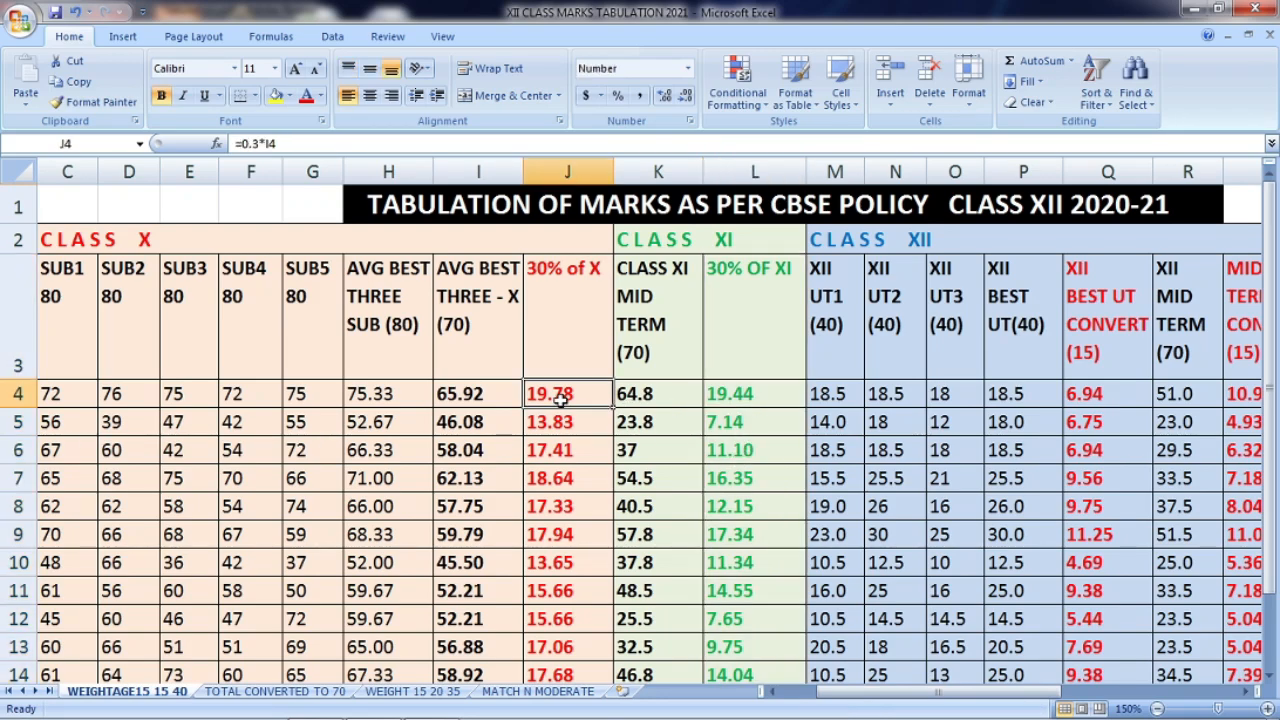
pyautogui.click(744, 398)
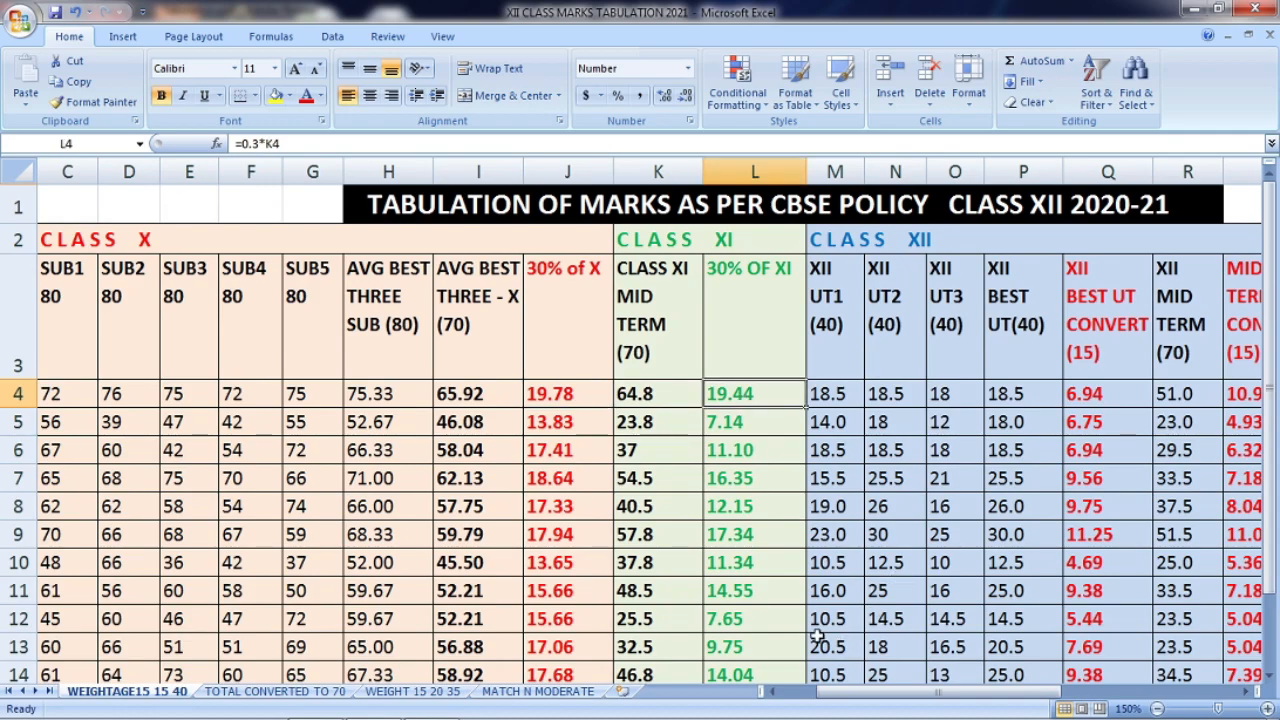
# Examine the XII best UT header in P3 and the MAX formula in P4, leaving it as it is.
pyautogui.moveTo(890, 694); pyautogui.dragTo(1010, 698)
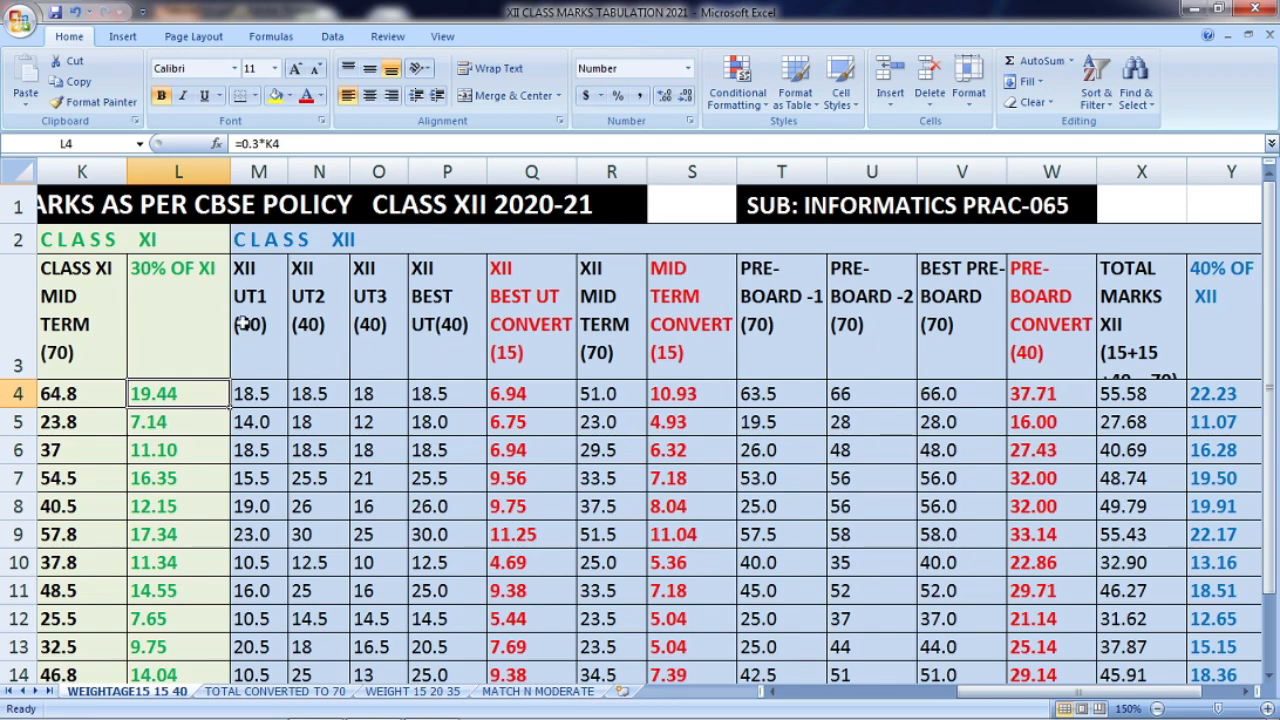
pyautogui.click(434, 349)
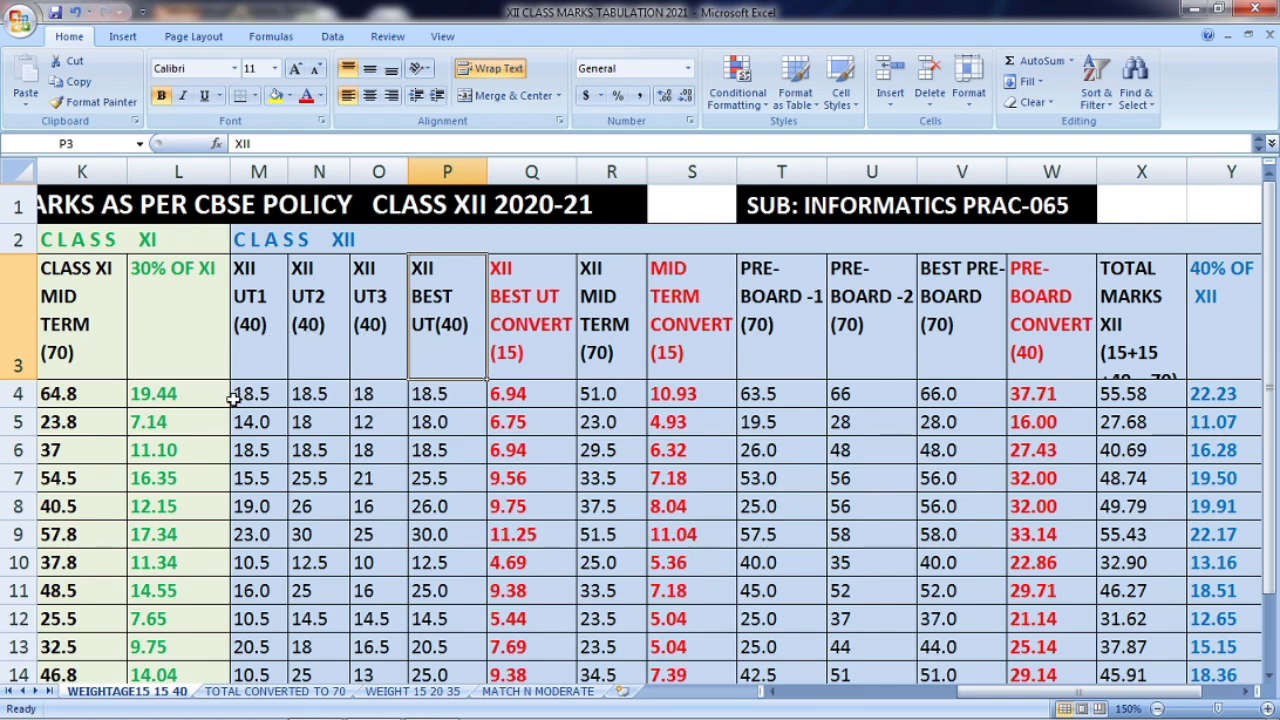
pyautogui.click(436, 396)
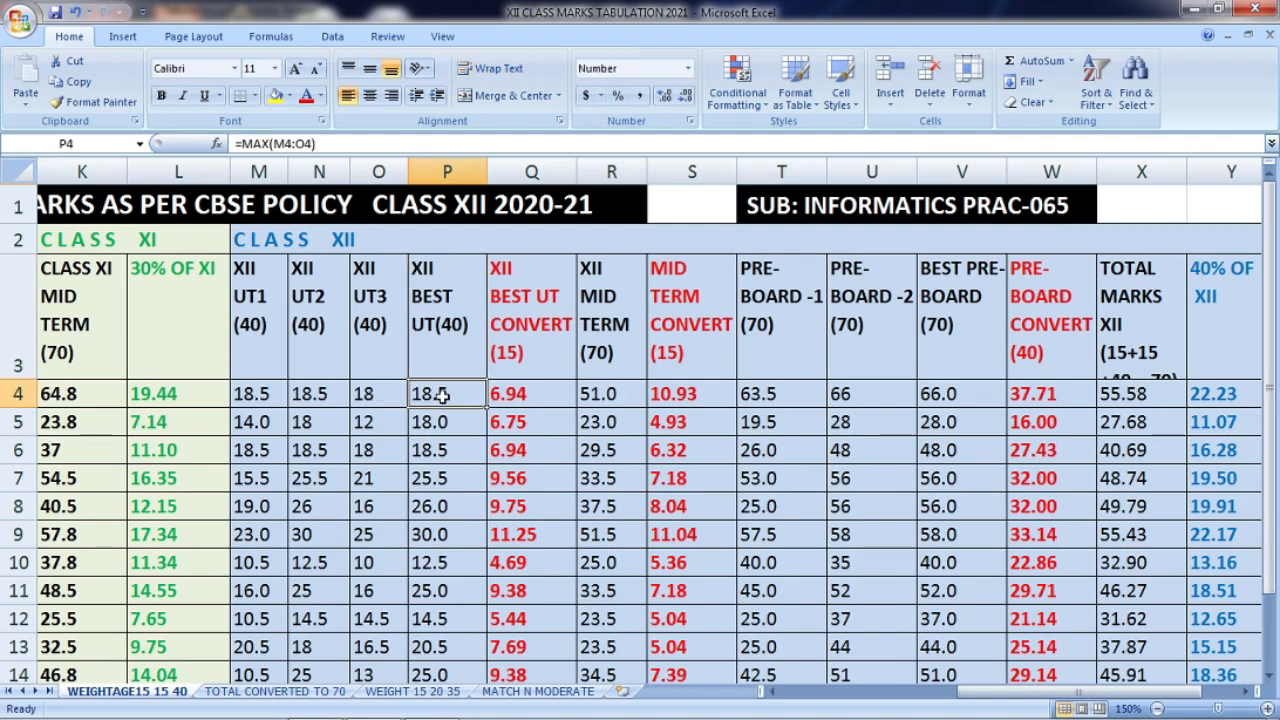
pyautogui.doubleClick(440, 396)
pyautogui.moveTo(549, 397); pyautogui.dragTo(410, 397)
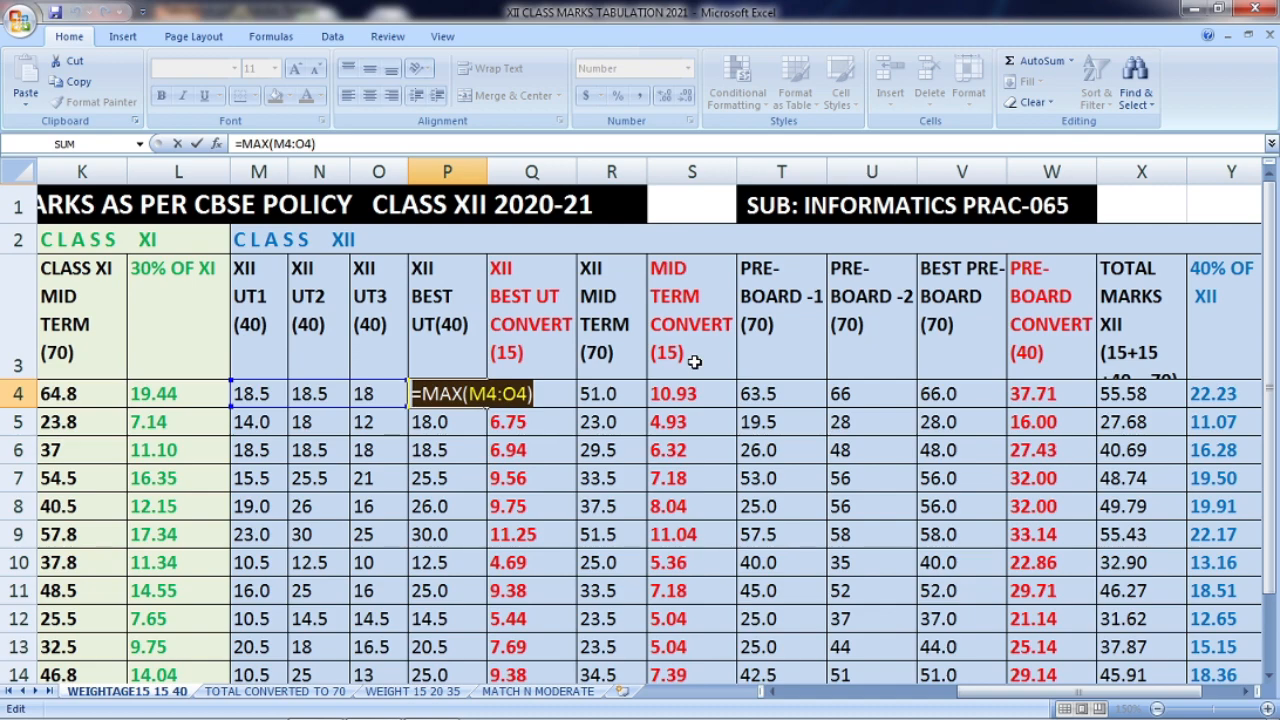
pyautogui.hotkey('ctrl', 'Return')
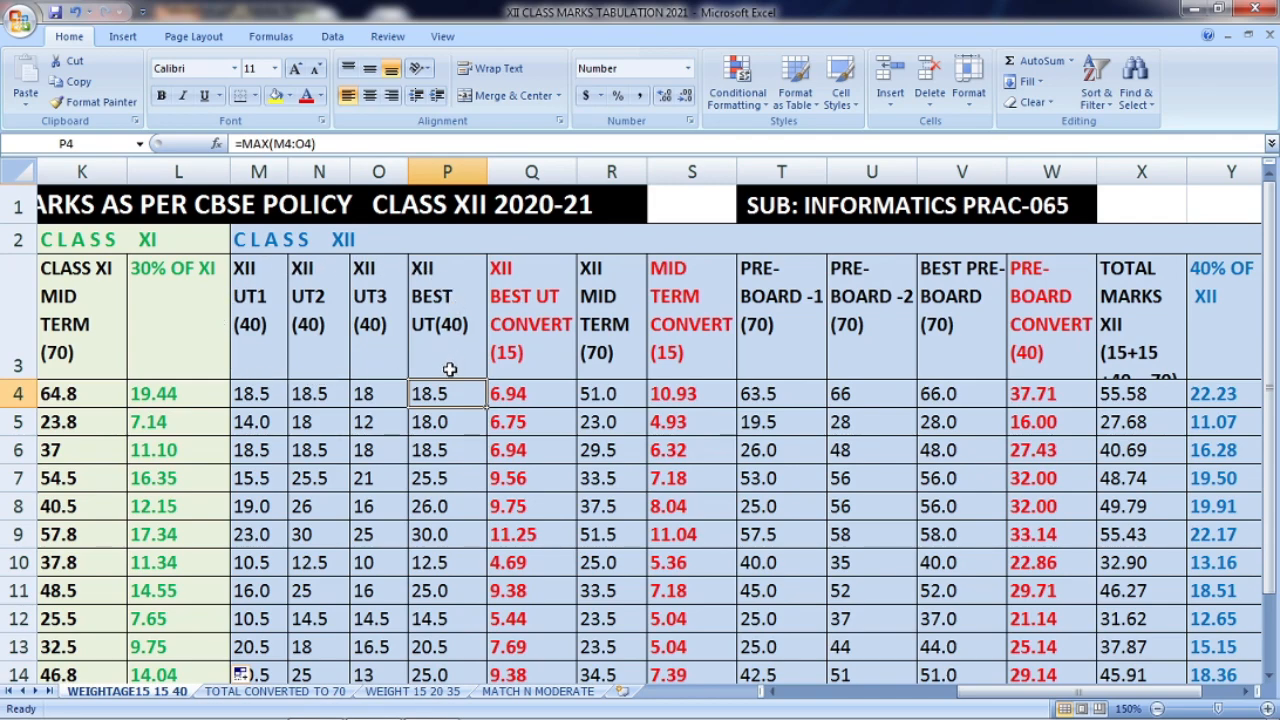
# Review the conversion headers for best UT in Q3, mid term in S3 and pre-board in W3.
pyautogui.click(518, 356)
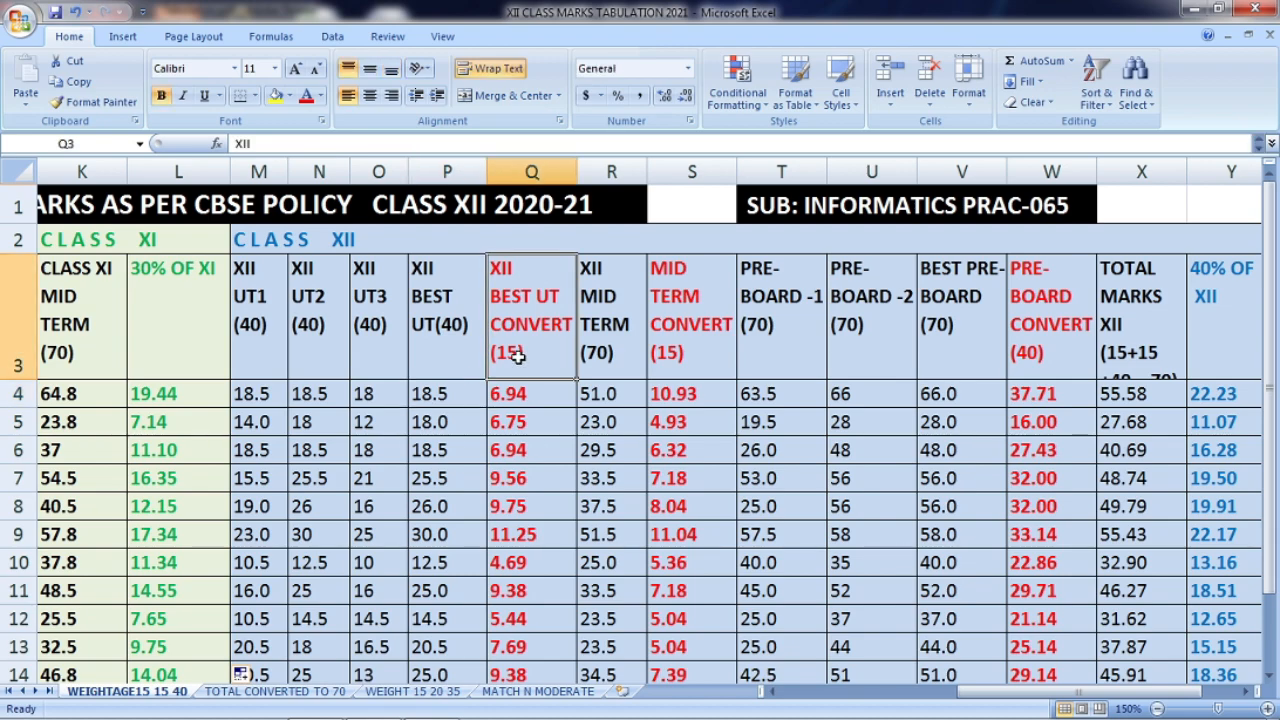
pyautogui.click(689, 357)
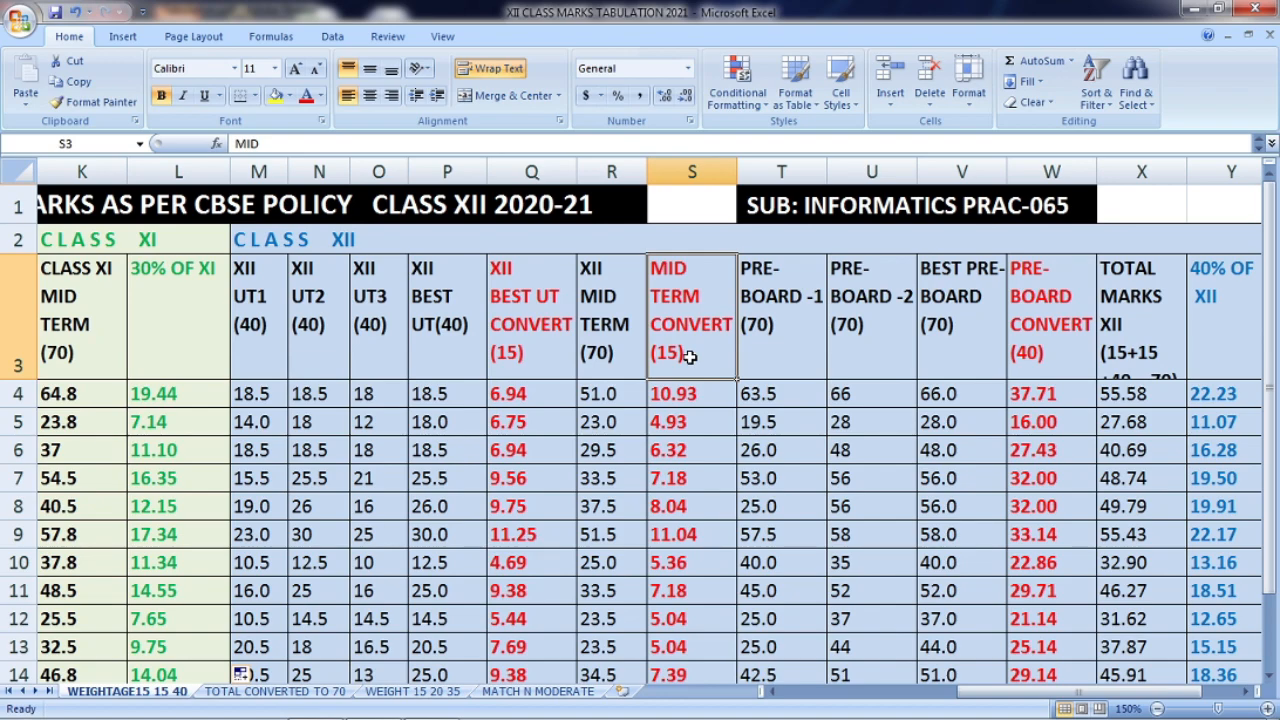
pyautogui.click(1034, 354)
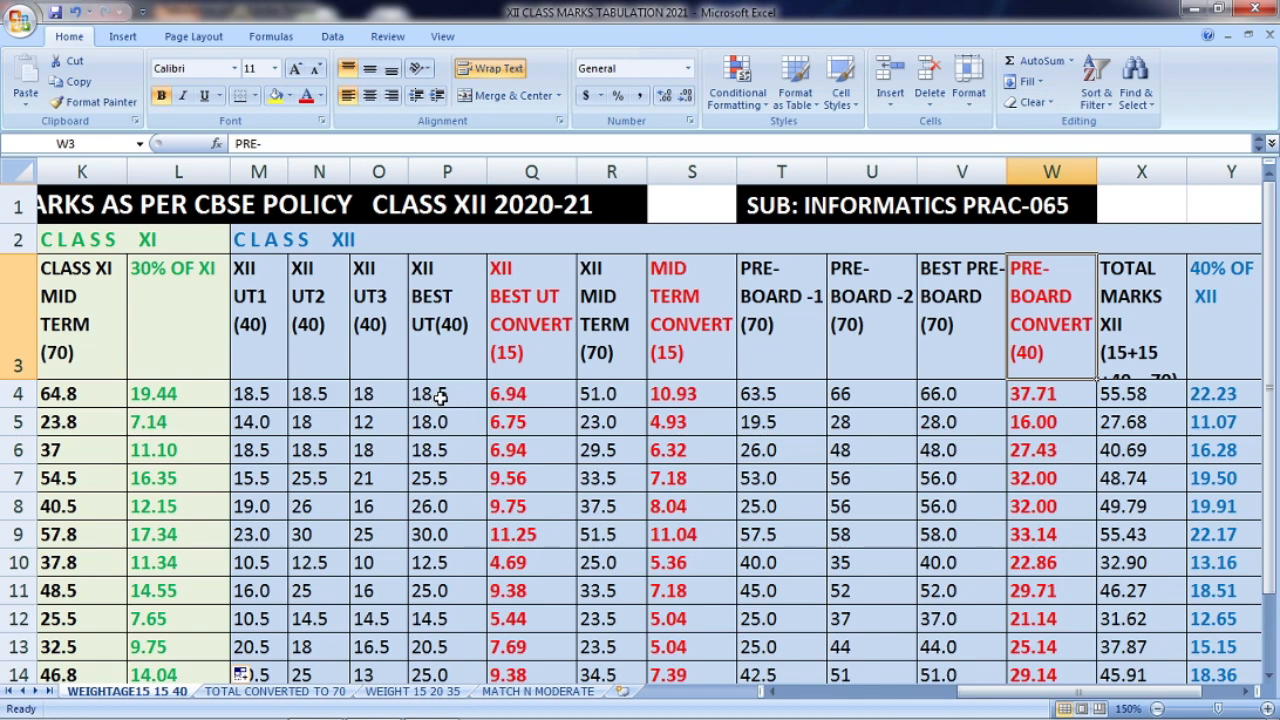
# Examine the best UT conversion formula in Q4, leaving it as it is.
pyautogui.doubleClick(527, 398)
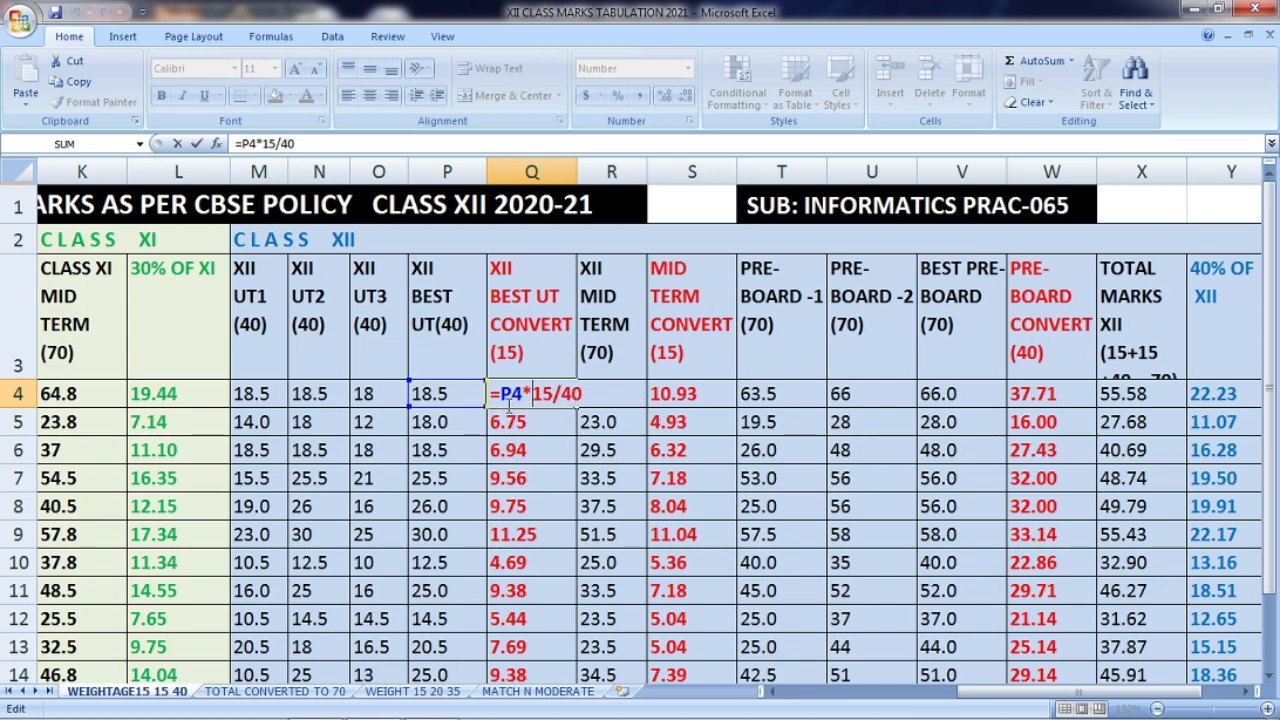
pyautogui.moveTo(551, 395); pyautogui.dragTo(463, 406)
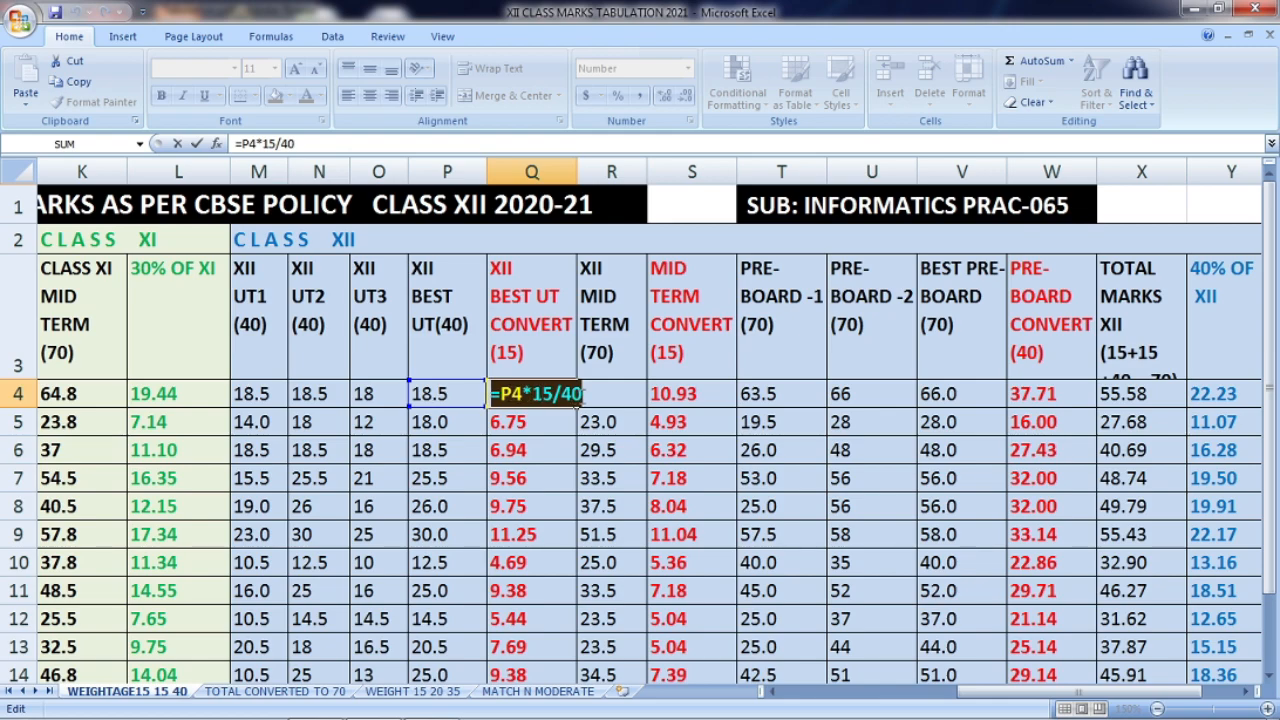
pyautogui.press('Return')
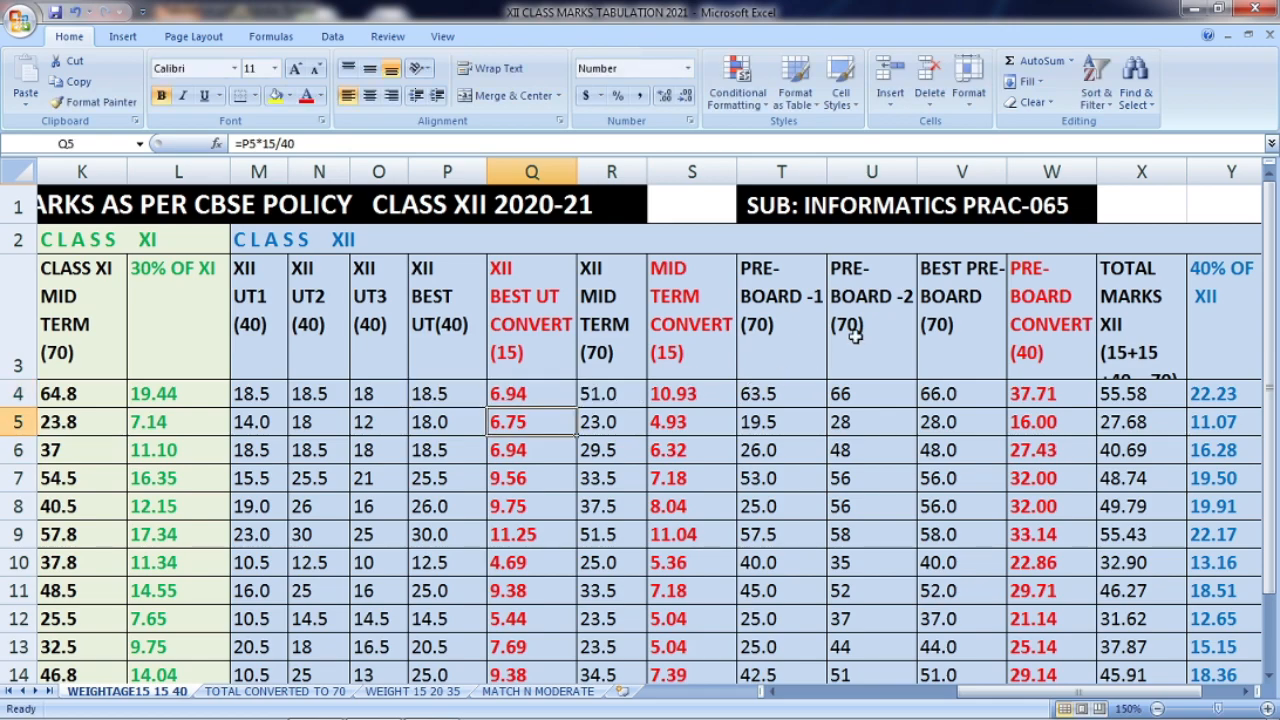
# Copy the best UT conversion formula from Q4 down to Q11, check Q7 and review the marks in Q4:Q18.
pyautogui.click(546, 390)
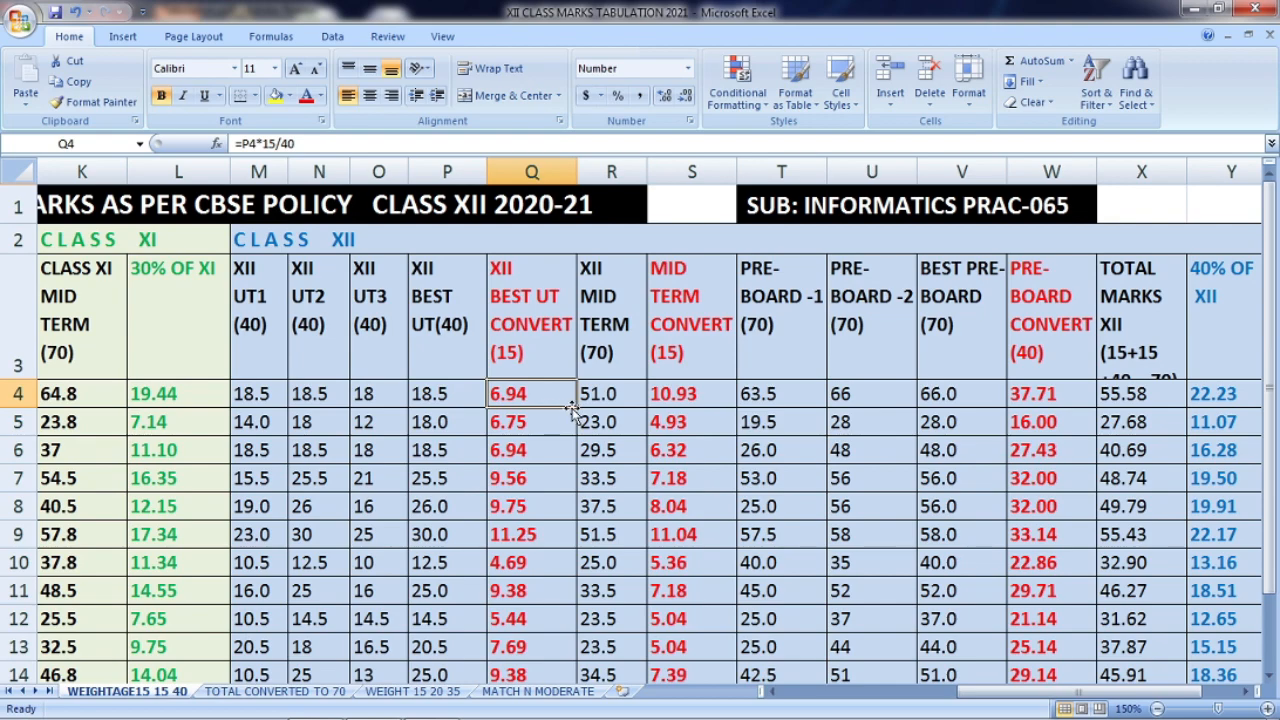
pyautogui.moveTo(575, 408); pyautogui.dragTo(576, 598)
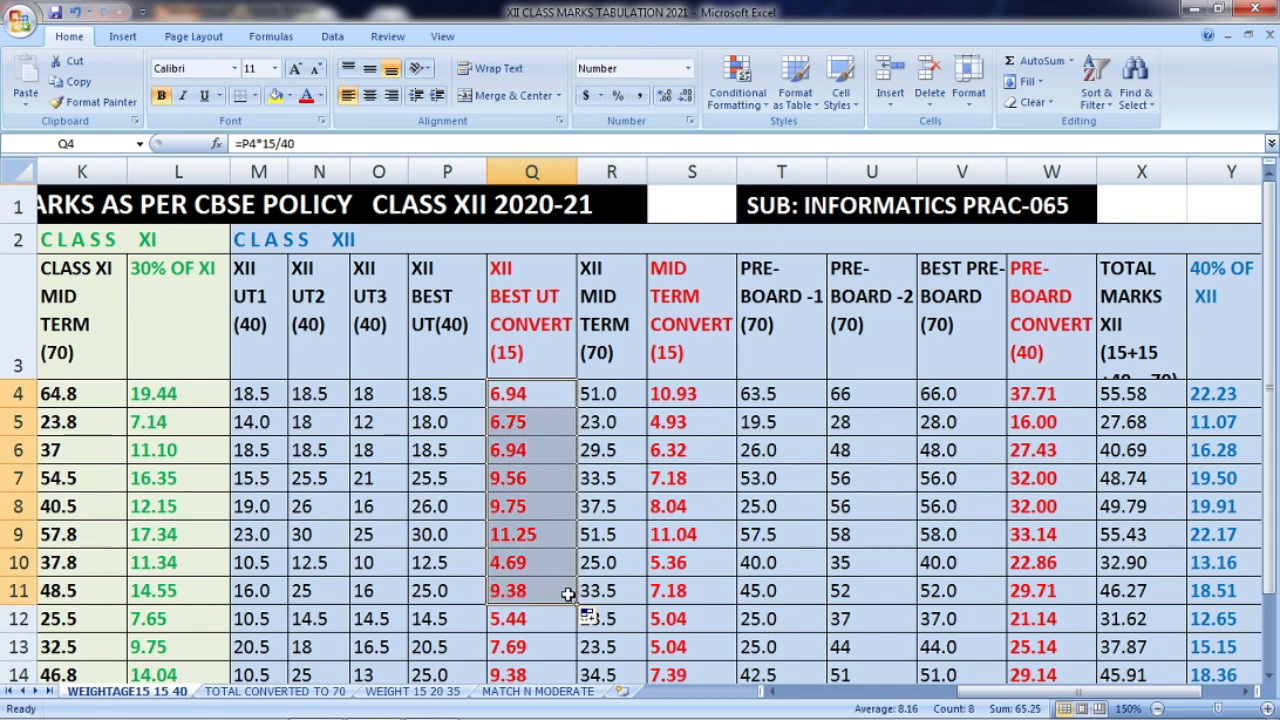
pyautogui.click(526, 488)
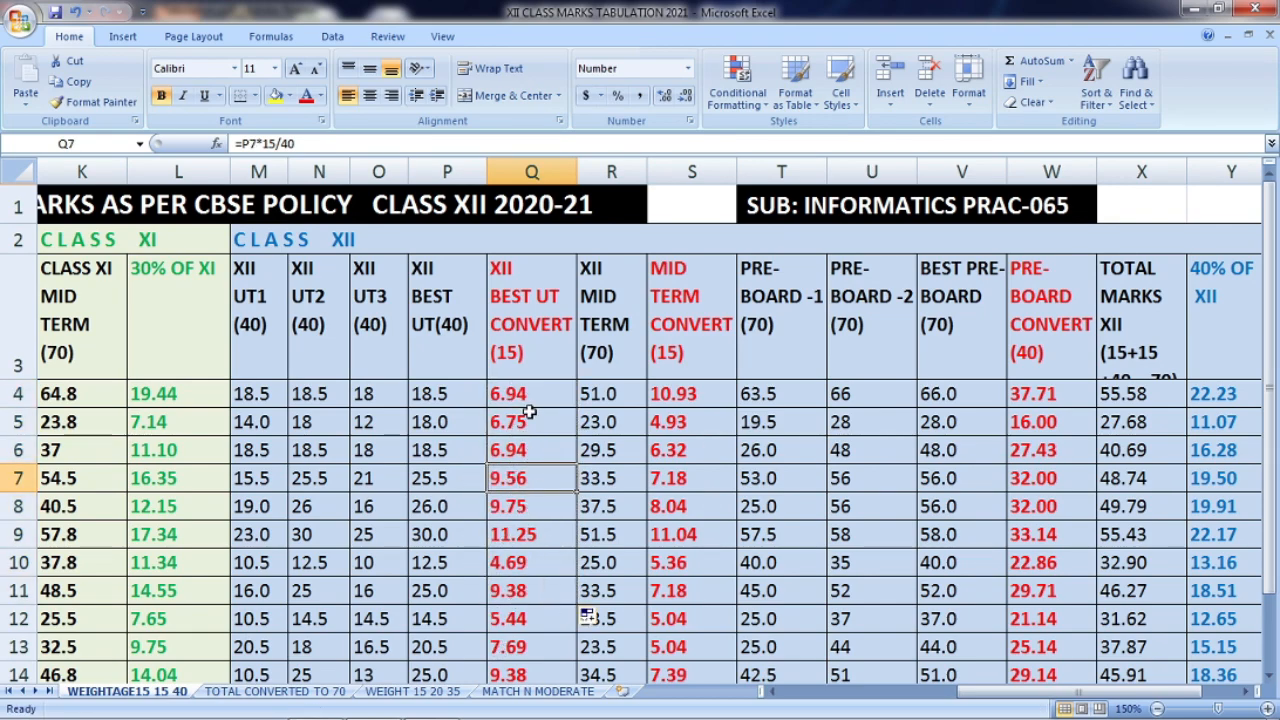
pyautogui.moveTo(530, 405); pyautogui.dragTo(542, 587)
pyautogui.scroll(1, 543, 537)
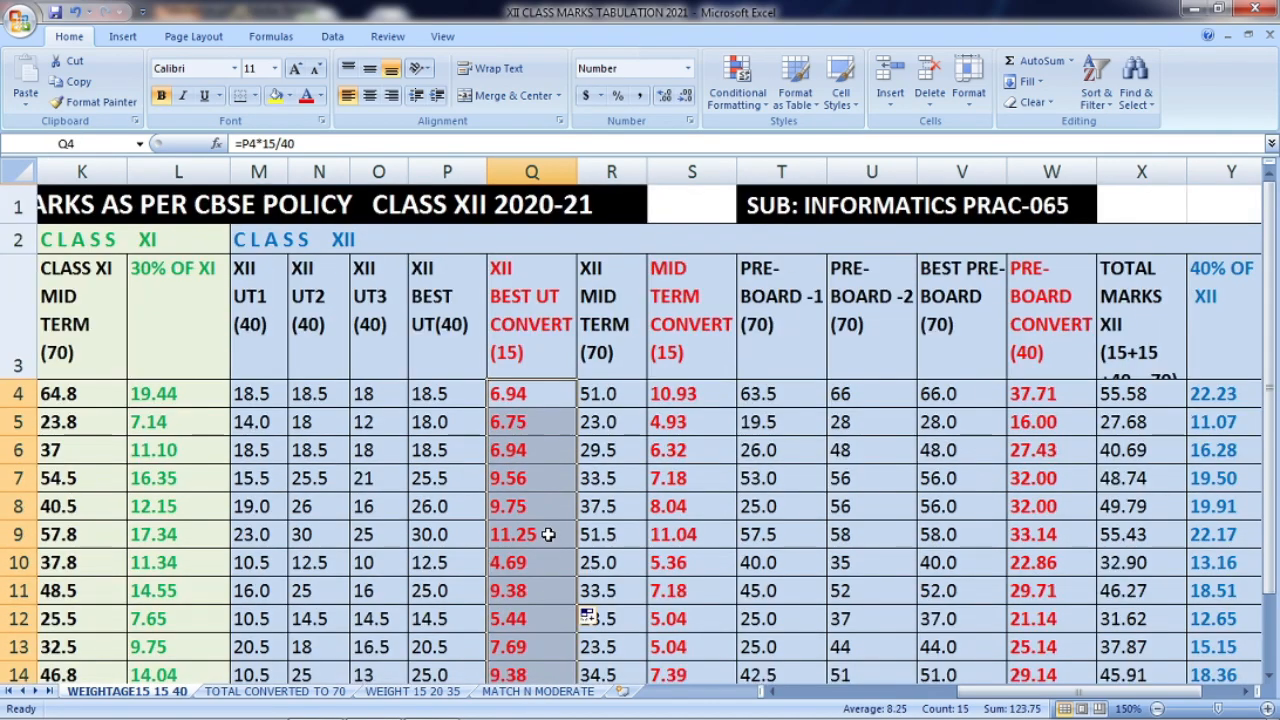
pyautogui.click(537, 391)
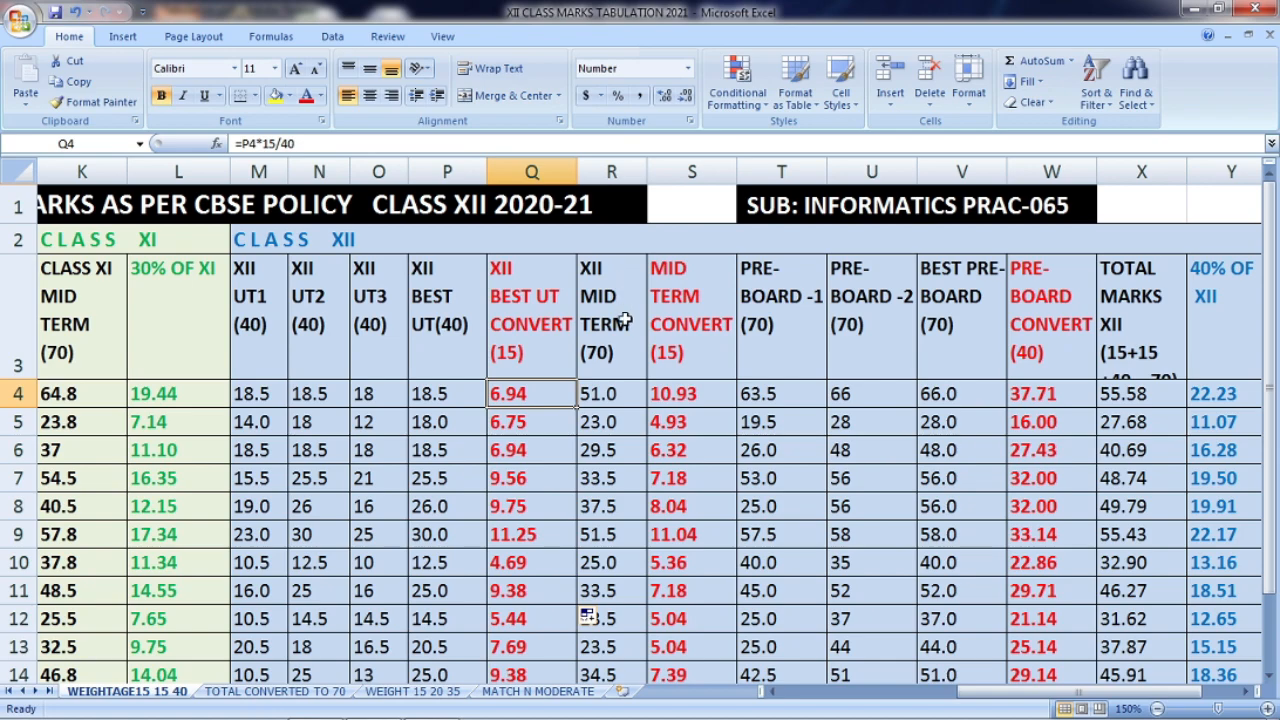
# Compare the XII mid term header in R3 with the conversion header in S3, and review the marks in R4:R18.
pyautogui.click(593, 354)
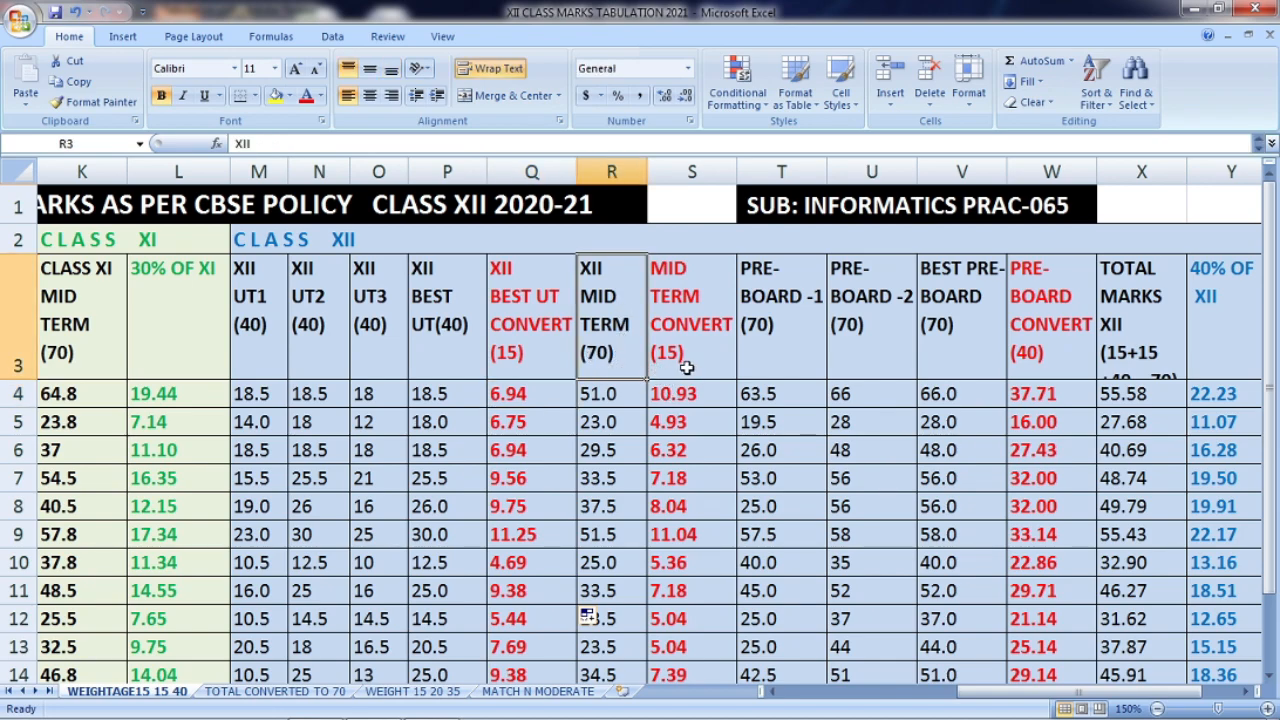
pyautogui.click(678, 360)
pyautogui.click(596, 358)
pyautogui.click(673, 360)
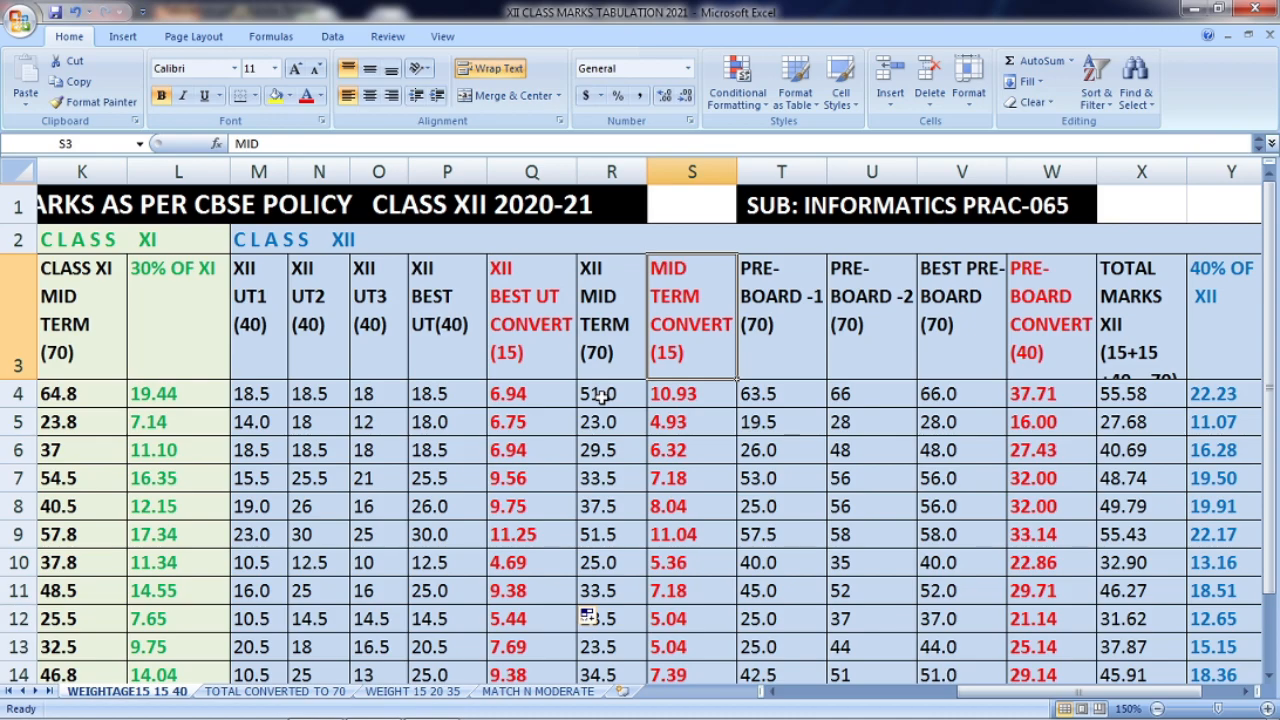
pyautogui.moveTo(597, 398); pyautogui.dragTo(600, 598)
pyautogui.scroll(1, 600, 598)
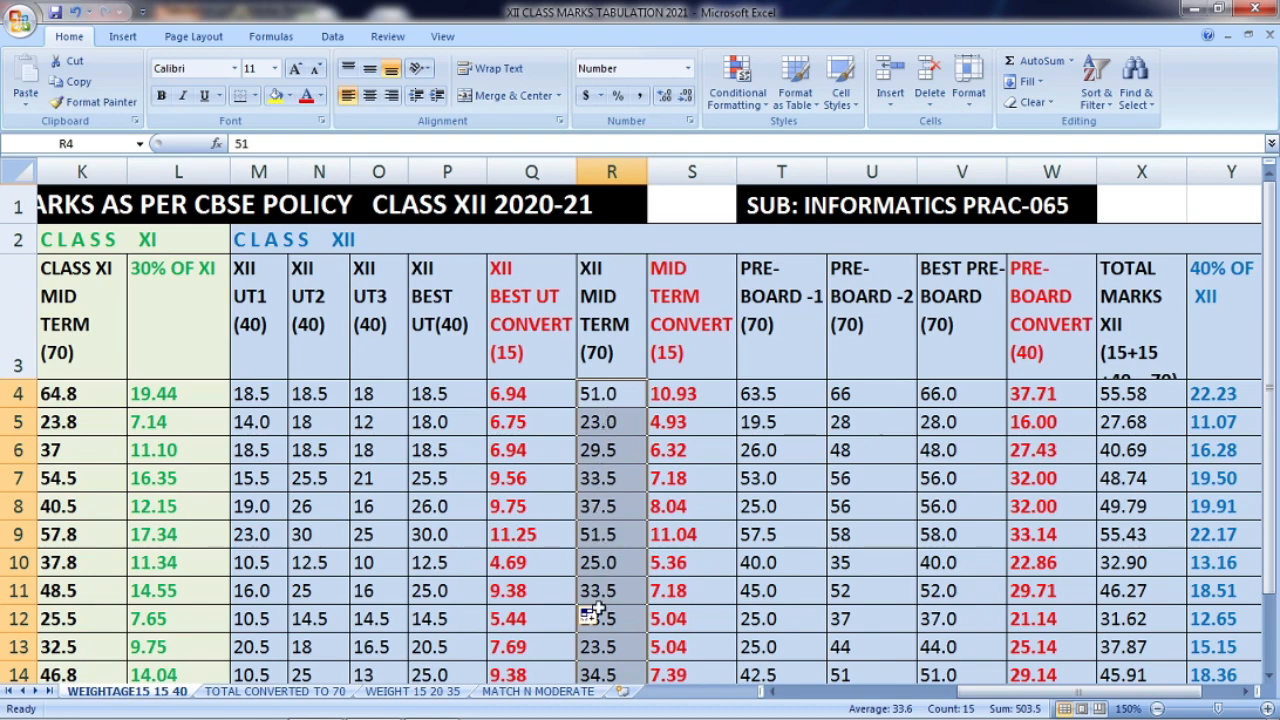
# Compare the mid term mark in R4 with the conversion formula in S4, leaving the formula as it is.
pyautogui.click(674, 396)
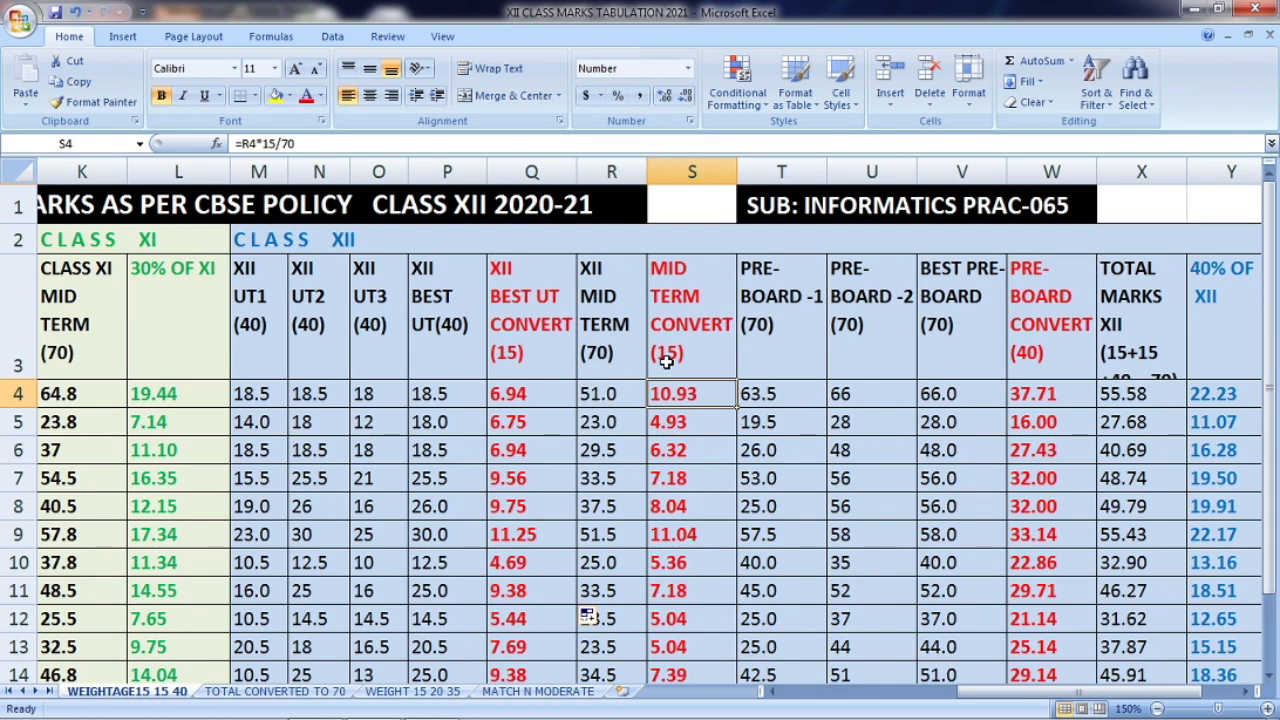
pyautogui.click(596, 396)
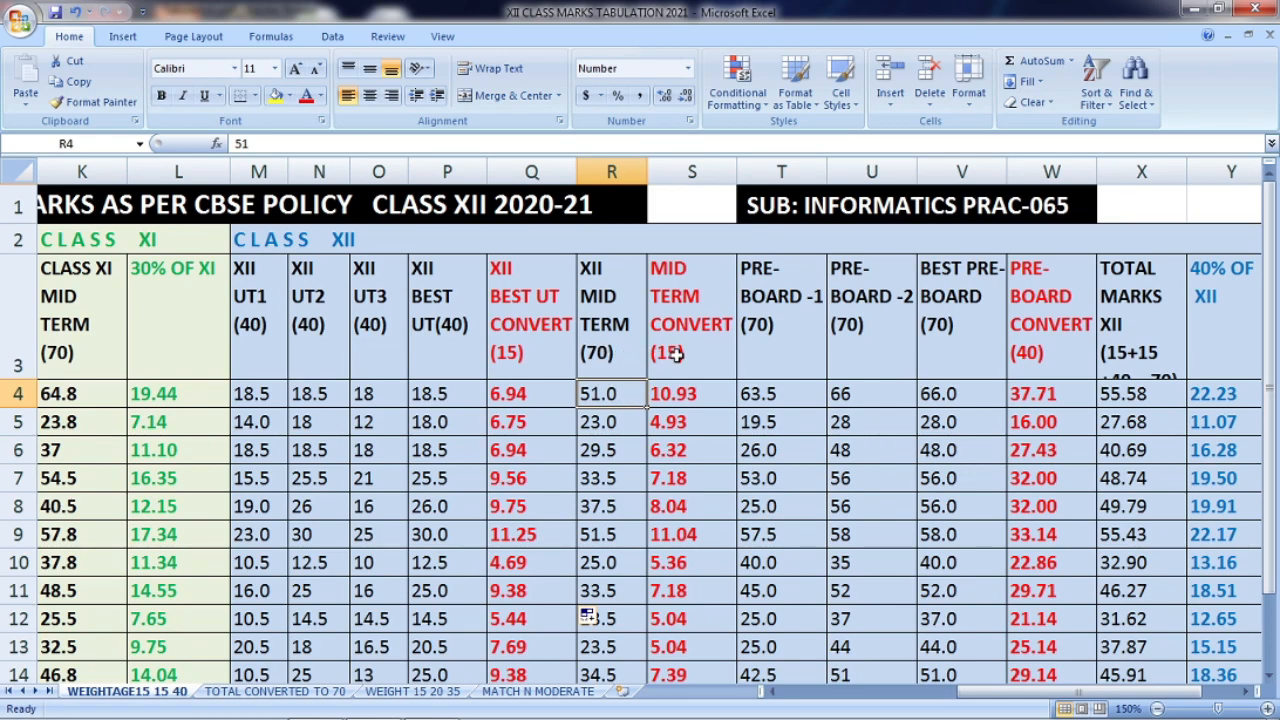
pyautogui.click(674, 395)
pyautogui.write('=R4*15/70')
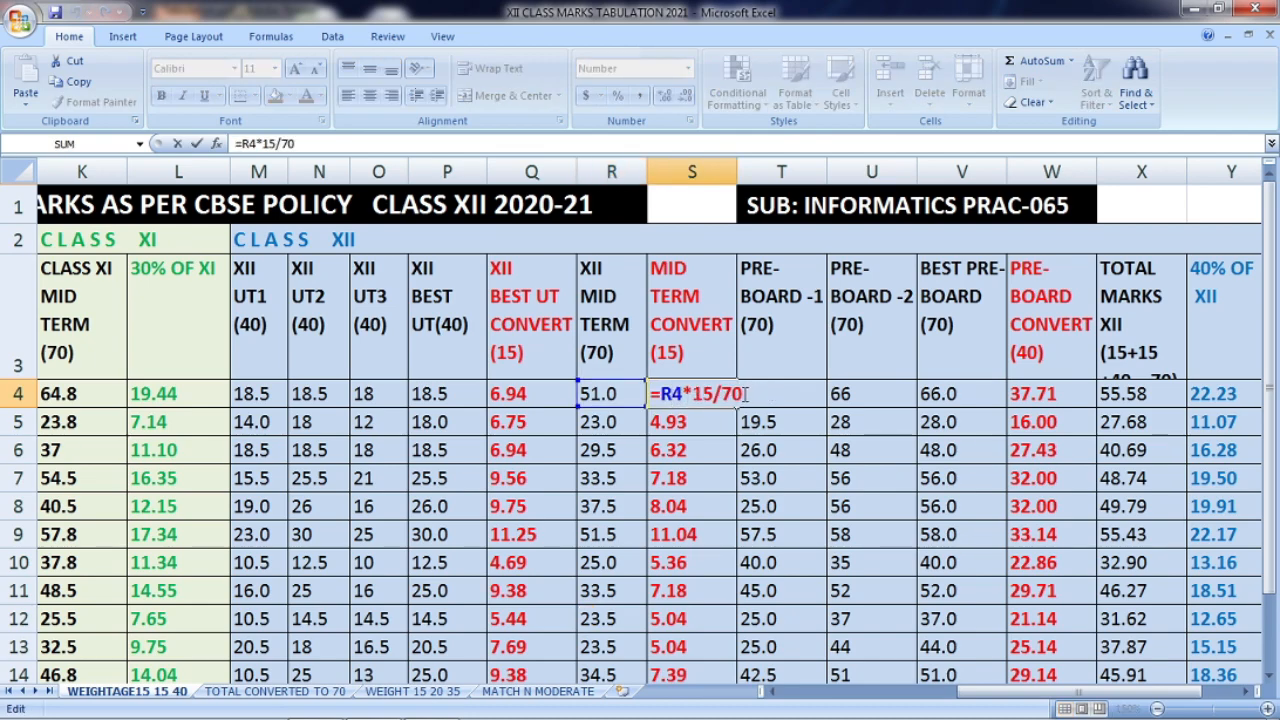
pyautogui.moveTo(745, 395); pyautogui.dragTo(632, 397)
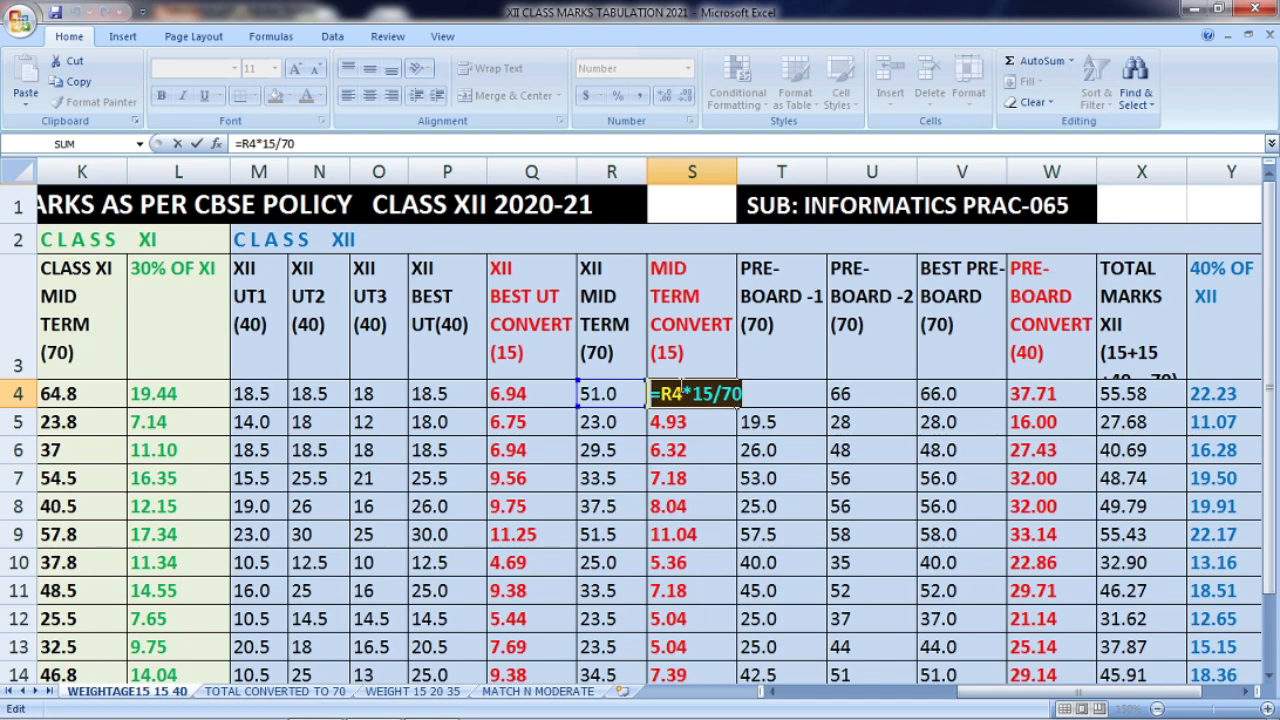
pyautogui.press('Return')
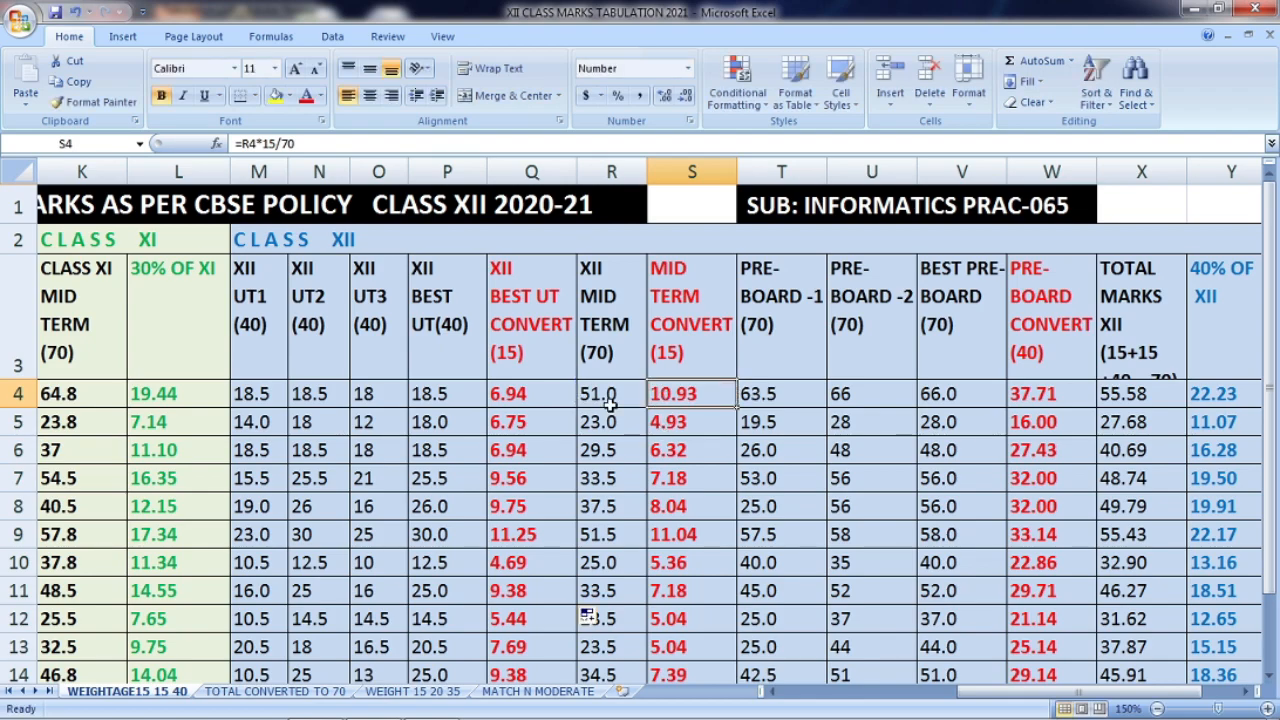
# Recheck the R4 mark against its S4 conversion and review the converted mid term marks in S4:S18.
pyautogui.click(611, 397)
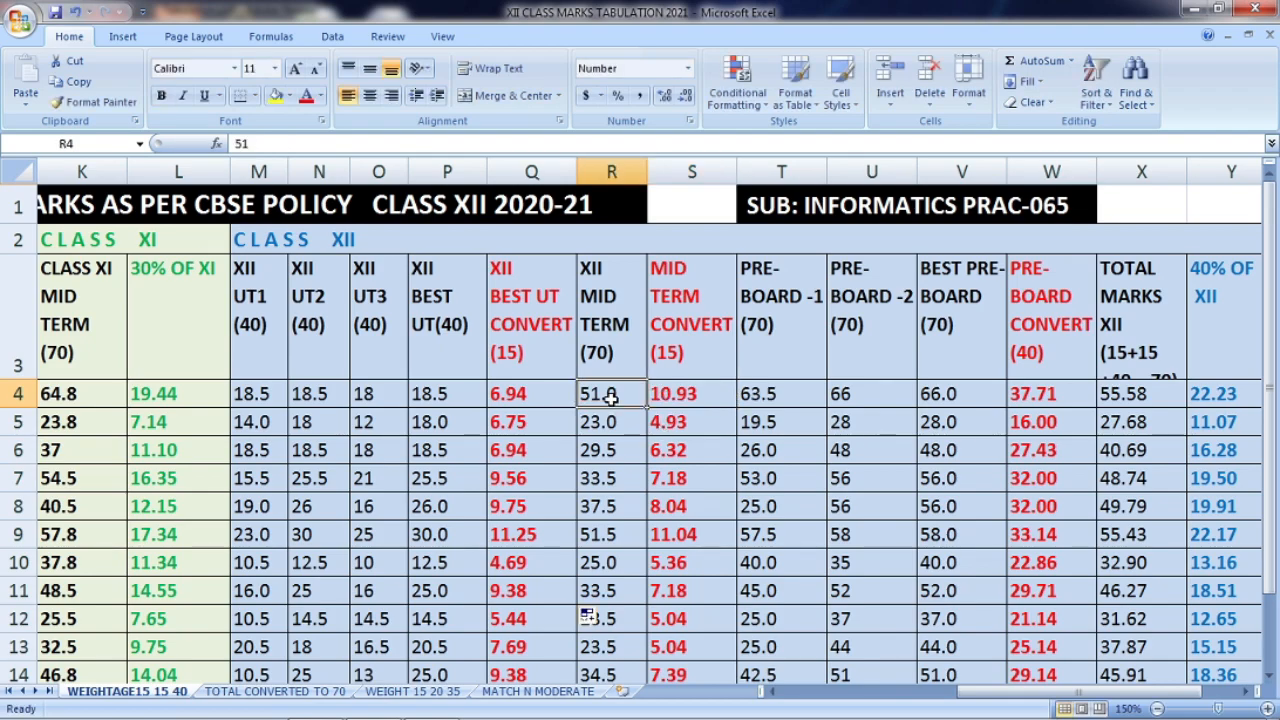
pyautogui.click(677, 395)
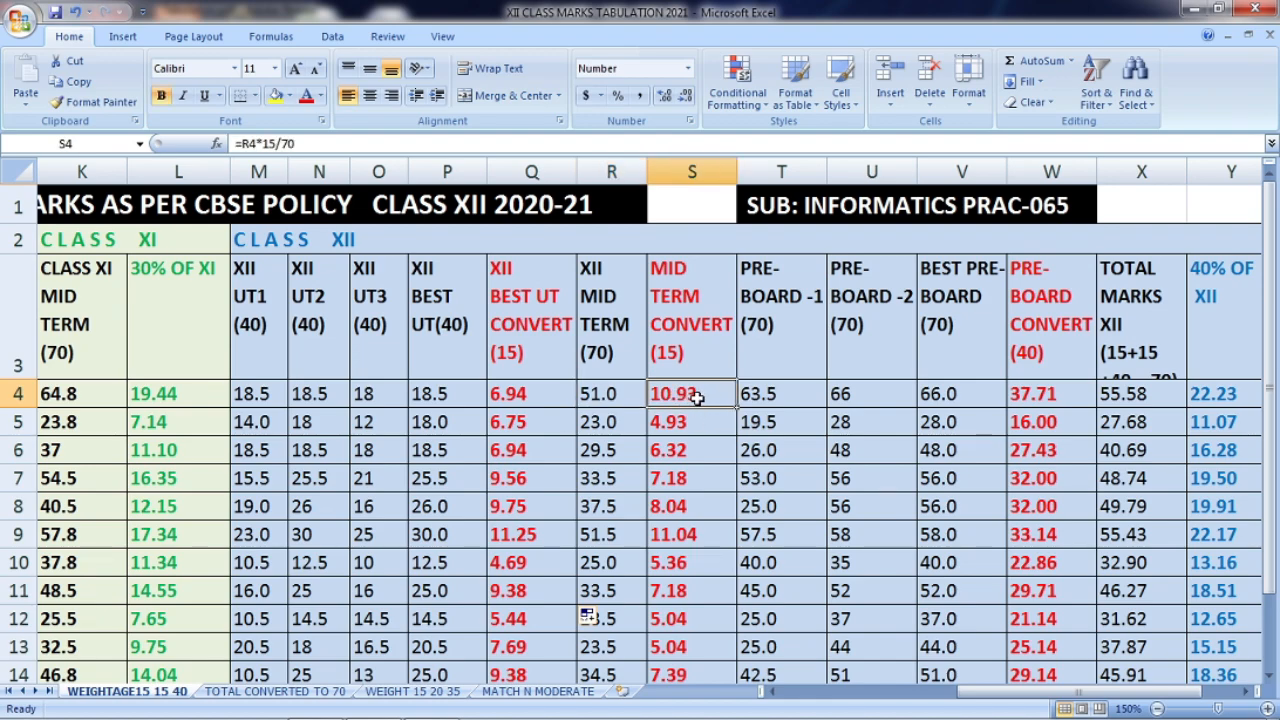
pyautogui.moveTo(690, 397); pyautogui.dragTo(686, 600)
pyautogui.scroll(1, 684, 504)
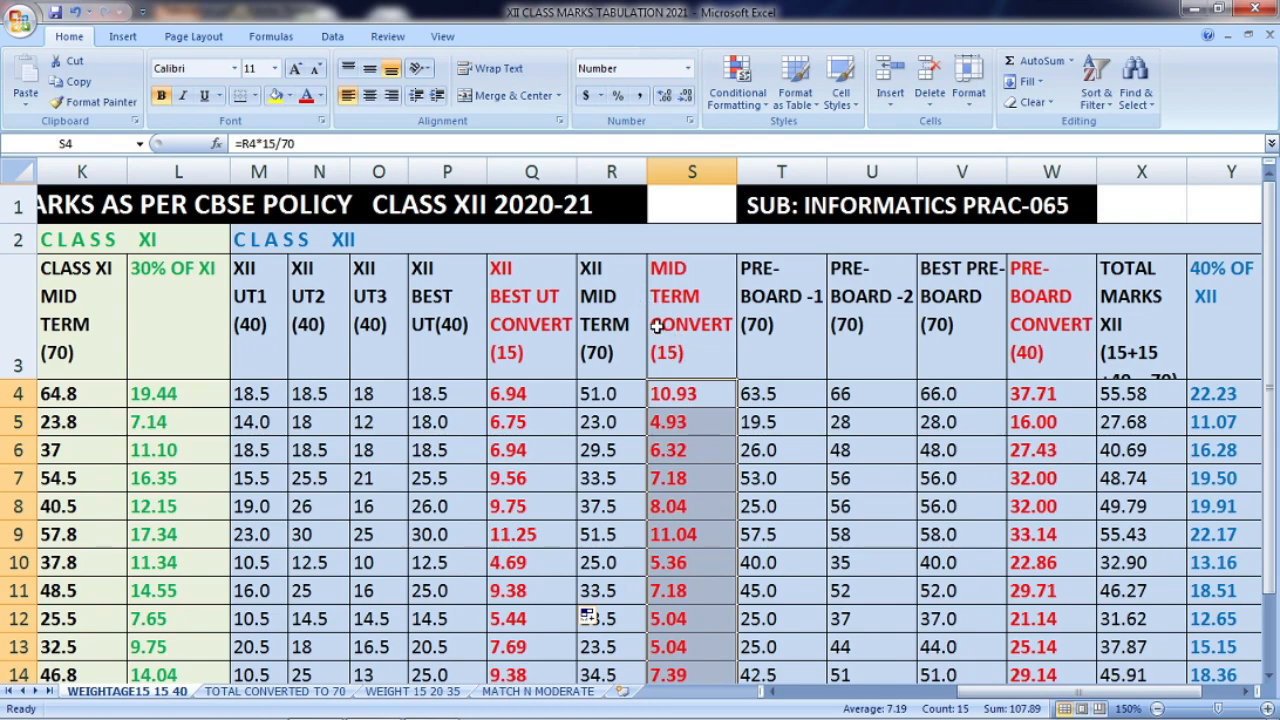
# Check the S4 mid term conversion and review the pre-board 1, pre-board 2 and best pre-board columns T, U and V.
pyautogui.click(688, 398)
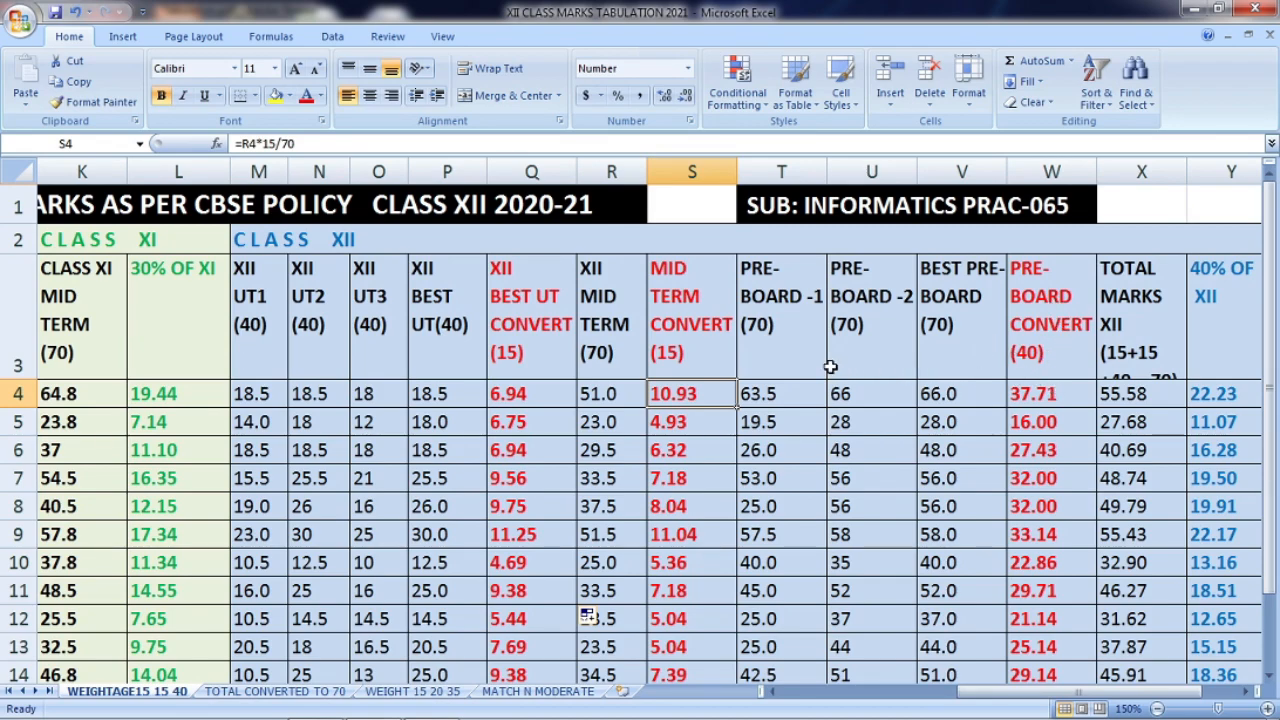
pyautogui.click(783, 356)
pyautogui.click(847, 350)
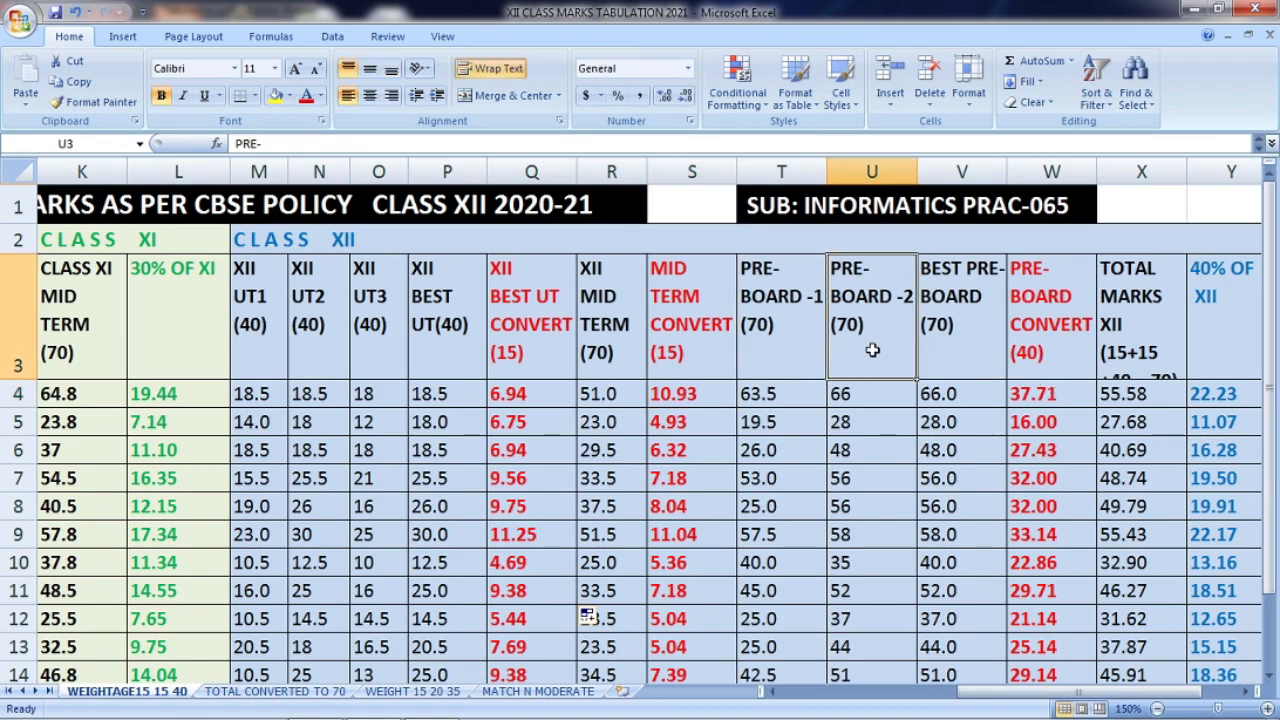
pyautogui.click(768, 345)
pyautogui.moveTo(767, 346); pyautogui.dragTo(823, 643)
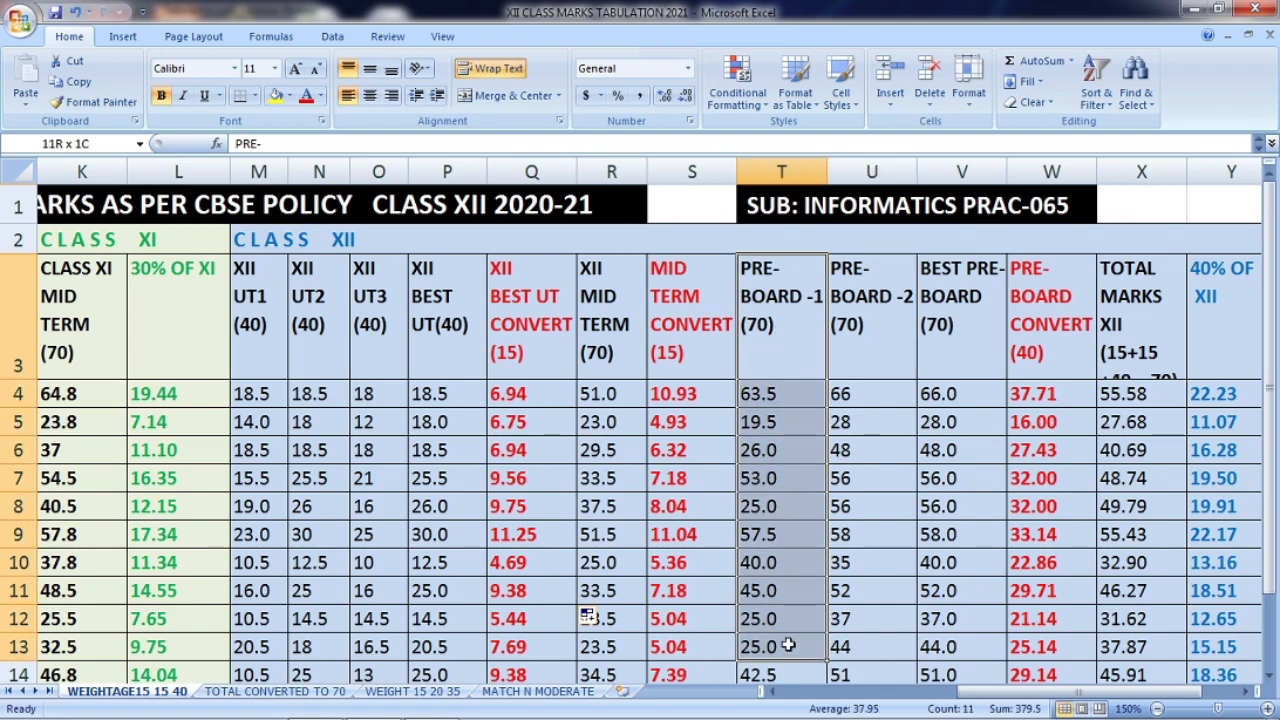
pyautogui.click(858, 325)
pyautogui.moveTo(858, 325); pyautogui.dragTo(868, 645)
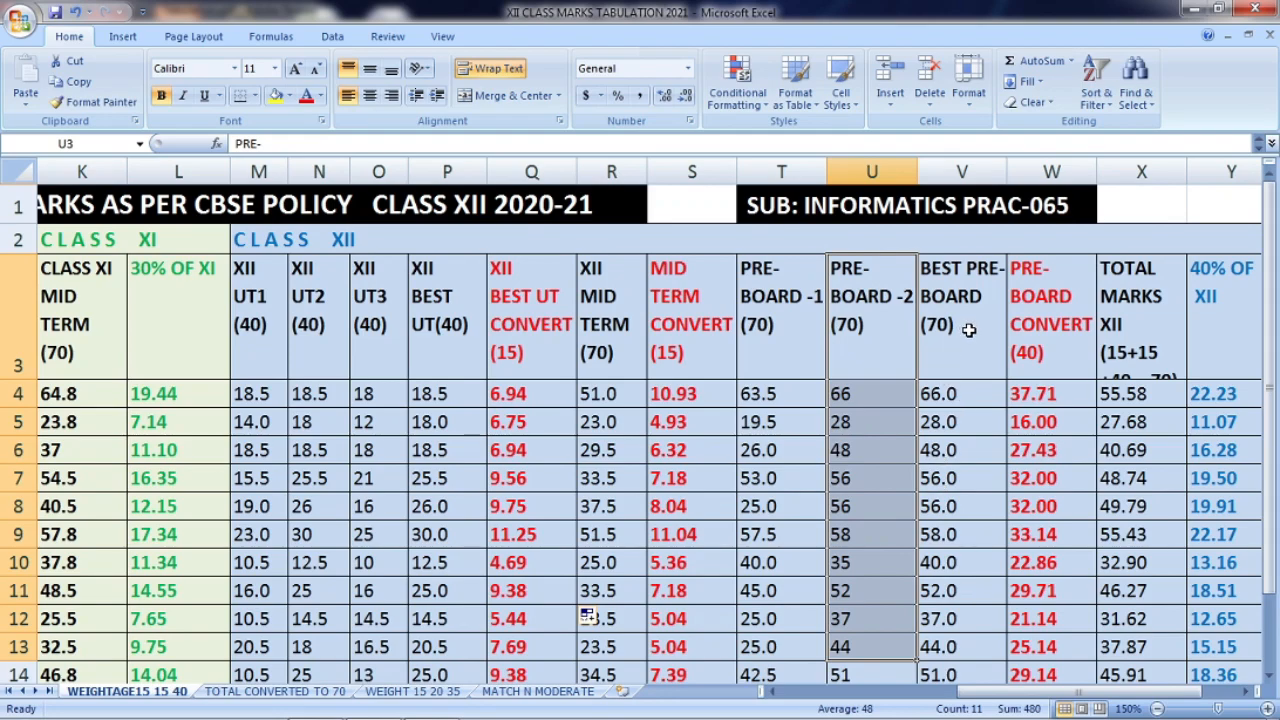
pyautogui.moveTo(980, 320); pyautogui.dragTo(967, 662)
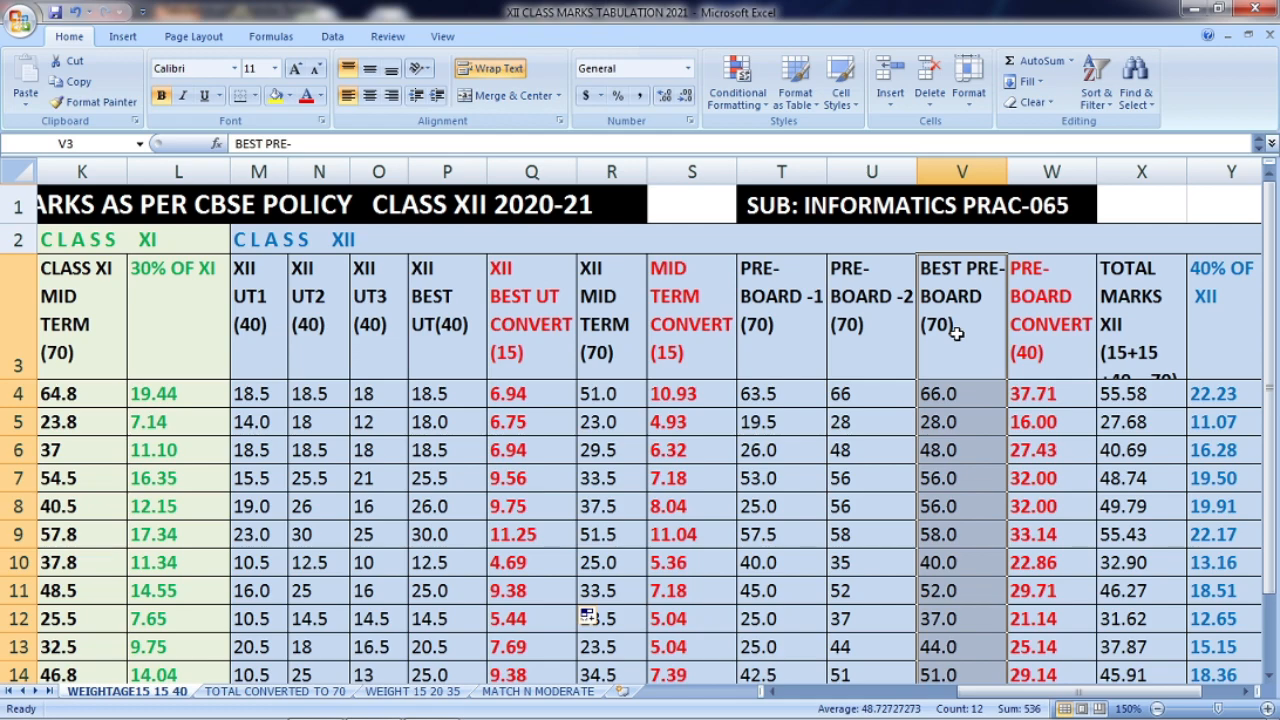
# Examine the MAX formula in V4 and compare it with the two pre-board marks in T4:U4, leaving the formula as it is.
pyautogui.click(955, 396)
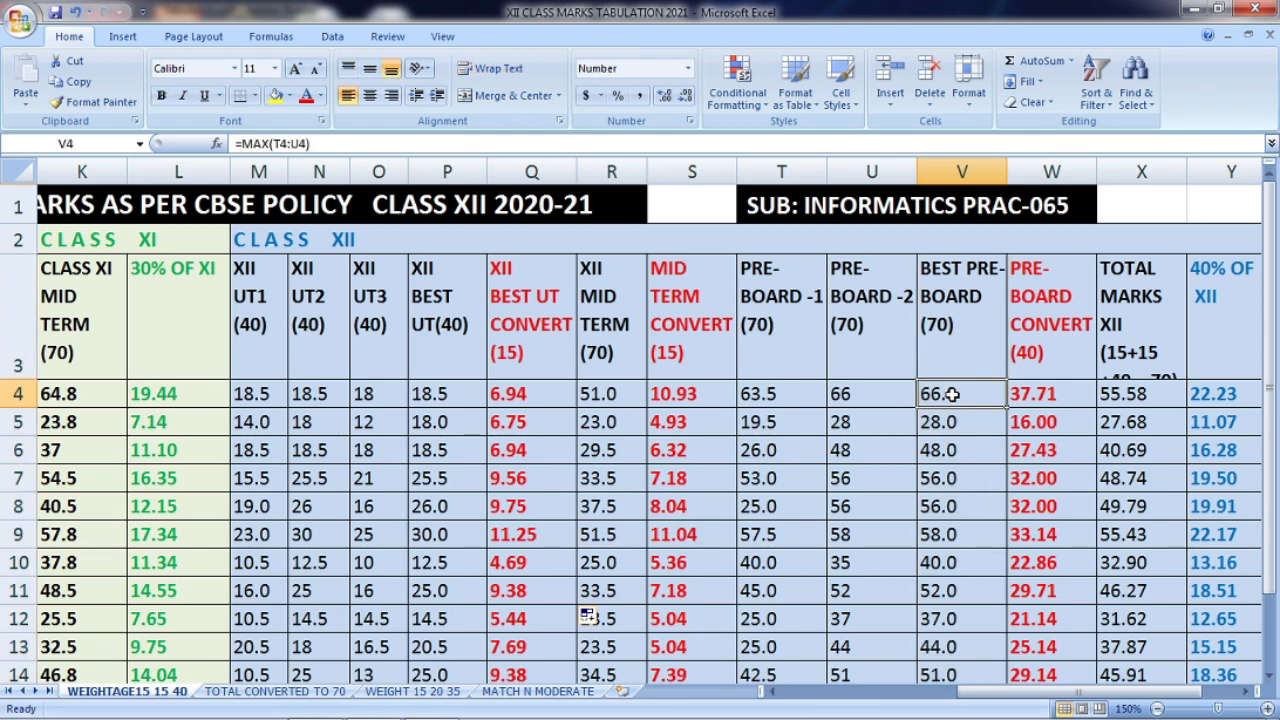
pyautogui.doubleClick(952, 395)
pyautogui.moveTo(1036, 397); pyautogui.dragTo(918, 396)
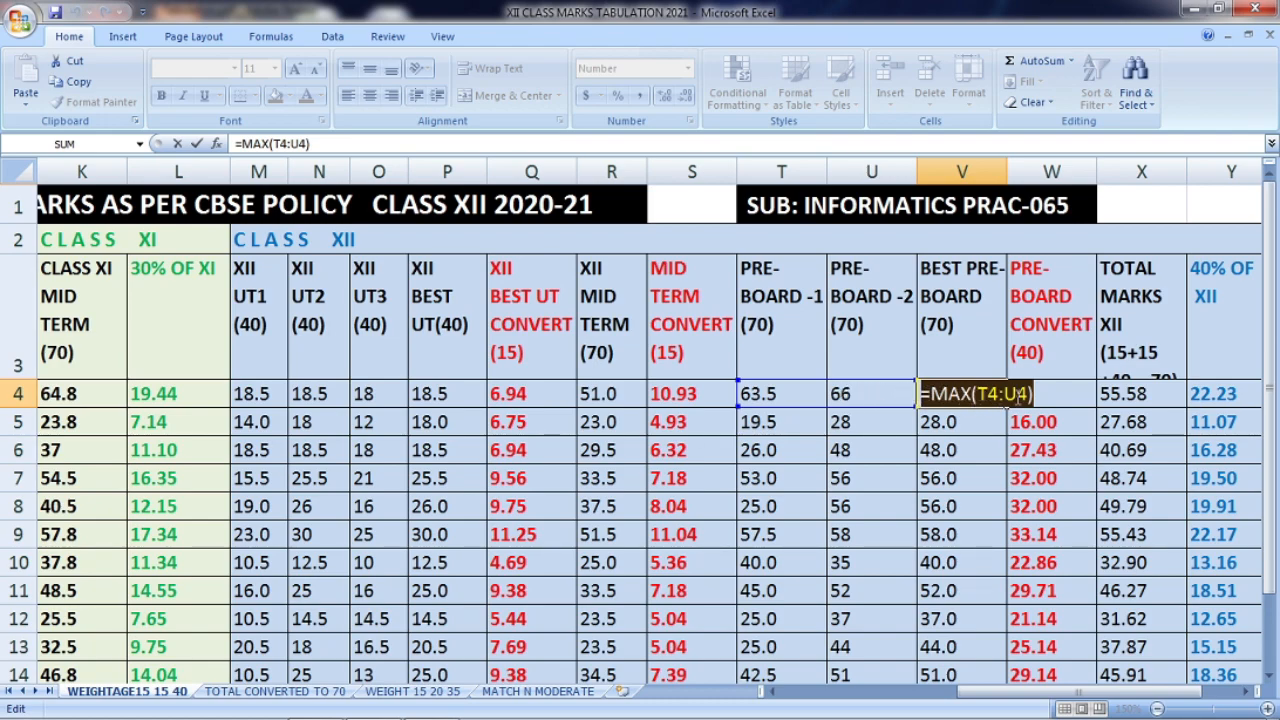
pyautogui.press('Return')
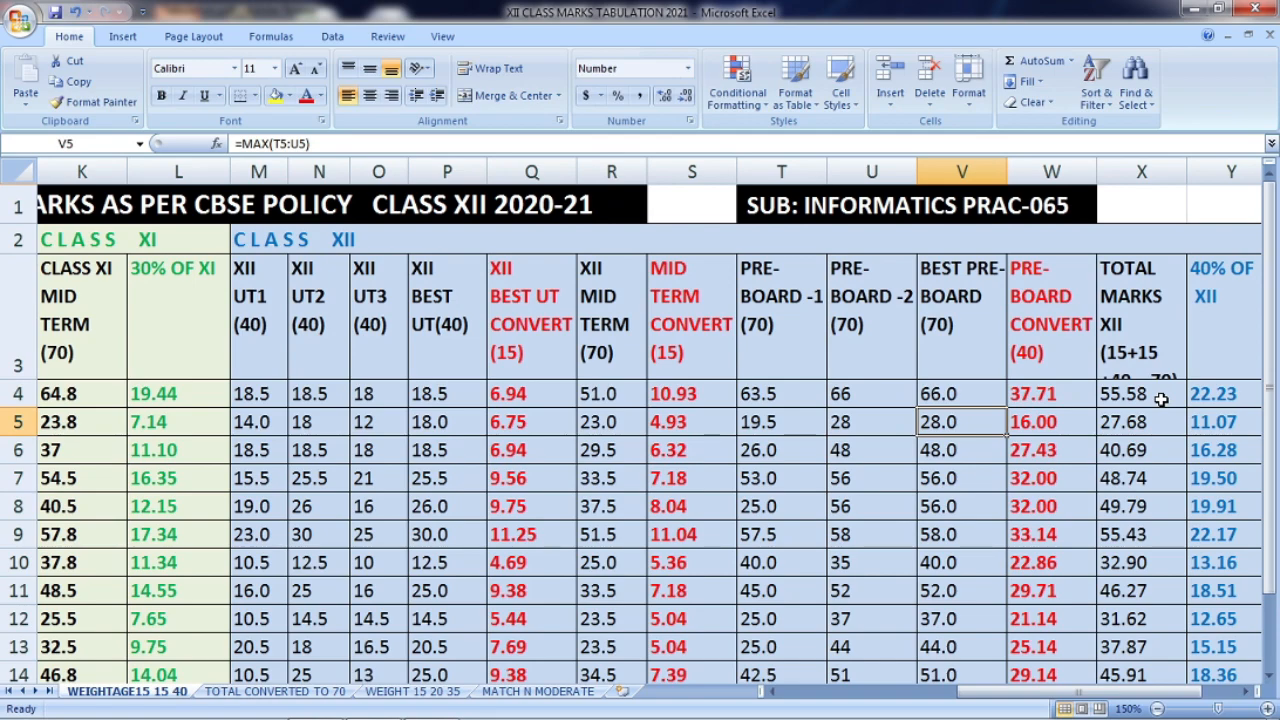
pyautogui.click(958, 396)
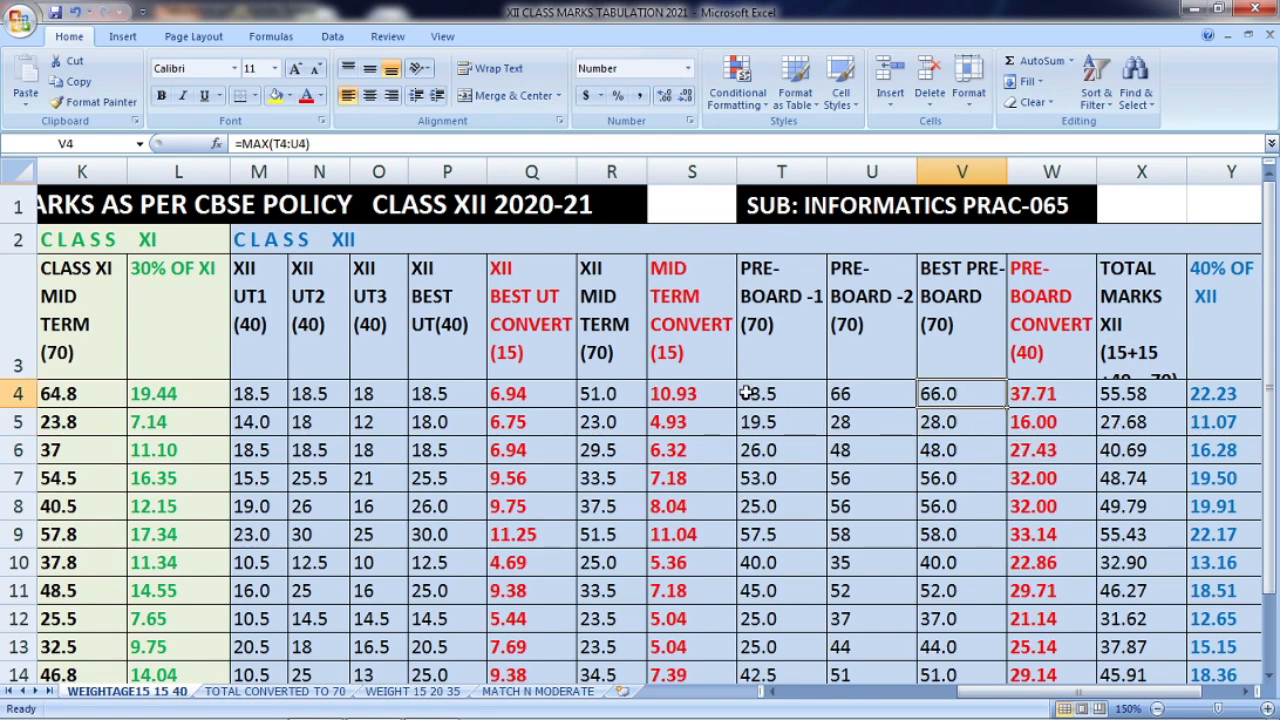
pyautogui.click(855, 397)
pyautogui.click(790, 398)
pyautogui.moveTo(840, 396); pyautogui.dragTo(768, 396)
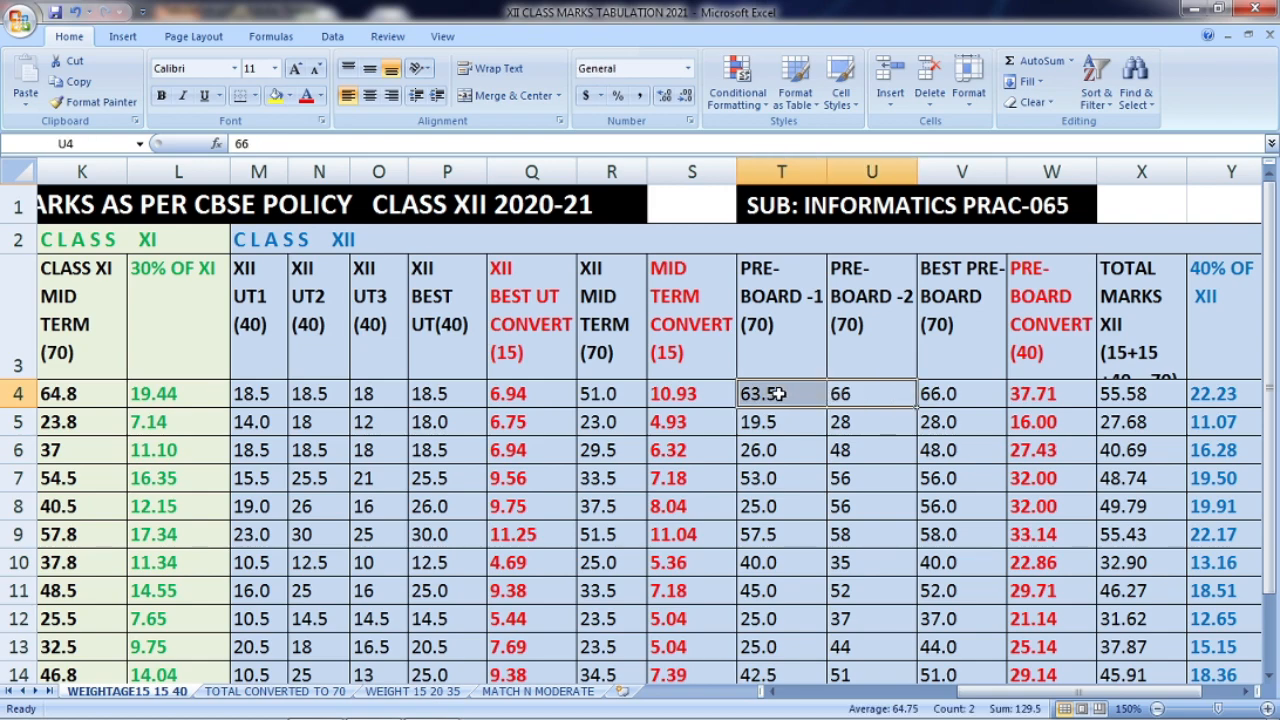
# Copy the best pre-board formula from V4 down to V13, review the marks in V4:V18 and check V6.
pyautogui.click(967, 397)
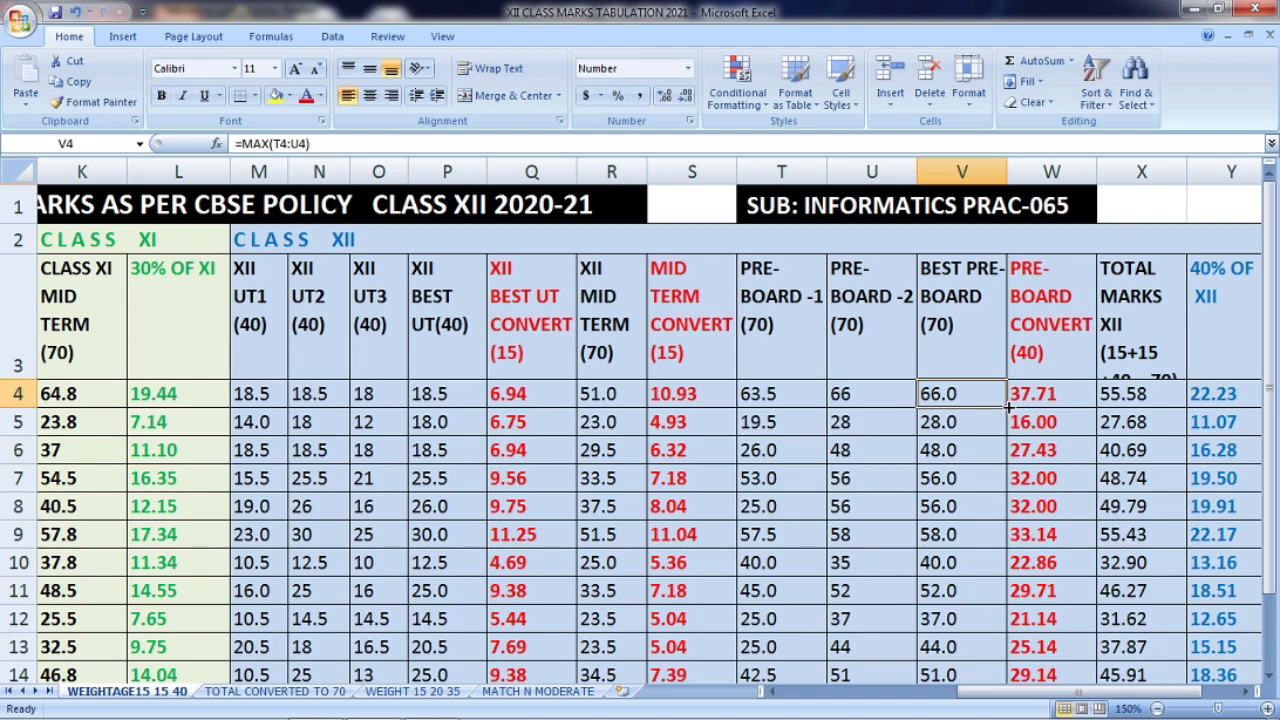
pyautogui.moveTo(1008, 406); pyautogui.dragTo(995, 665)
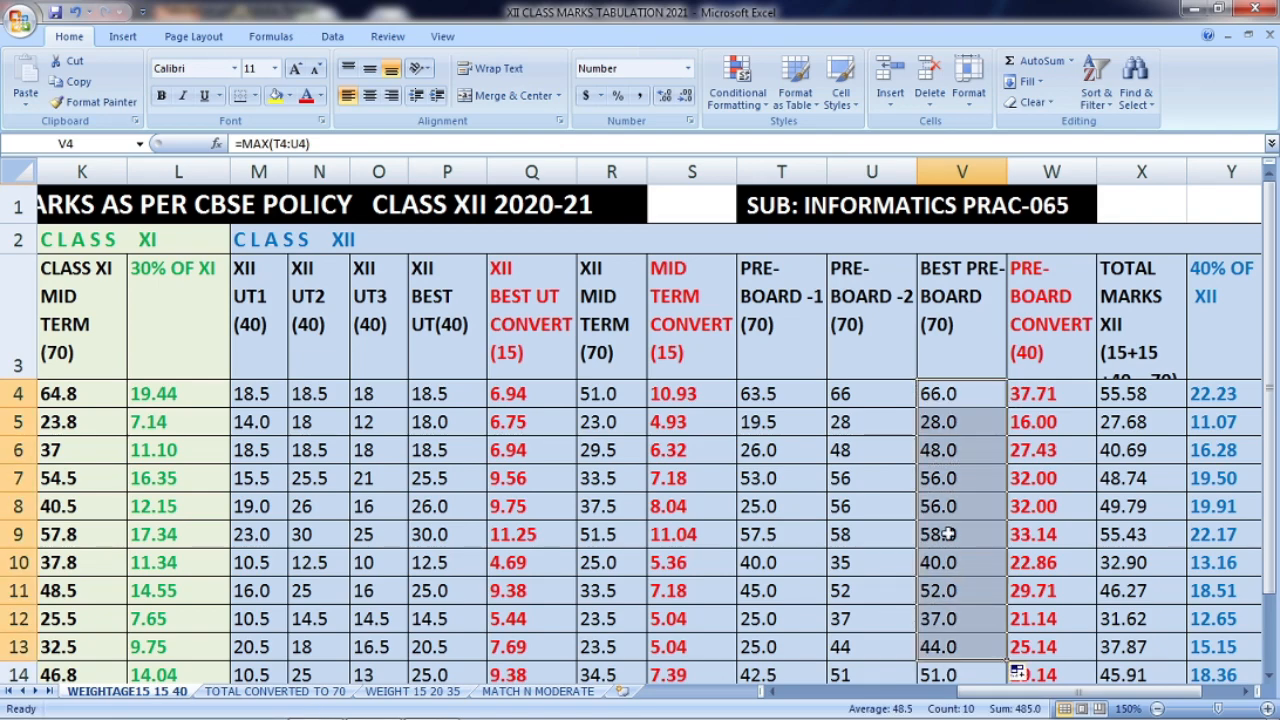
pyautogui.click(950, 400)
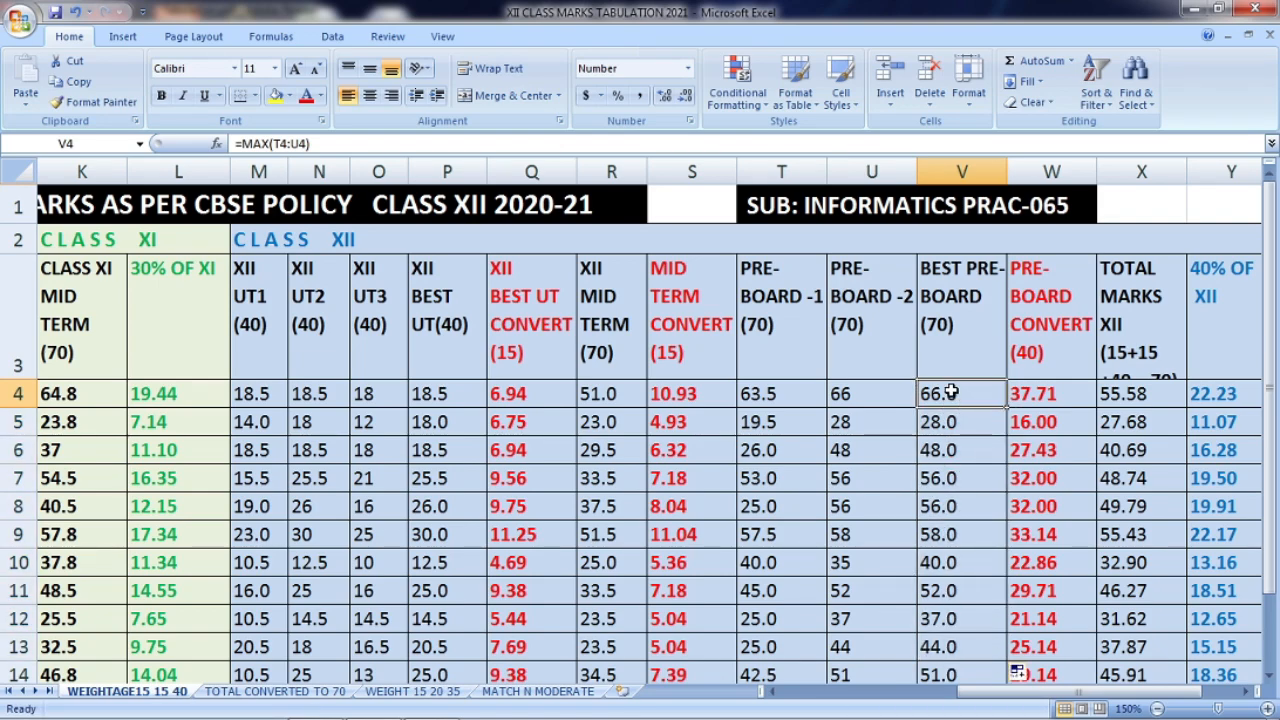
pyautogui.moveTo(948, 398); pyautogui.dragTo(949, 589)
pyautogui.scroll(1, 931, 527)
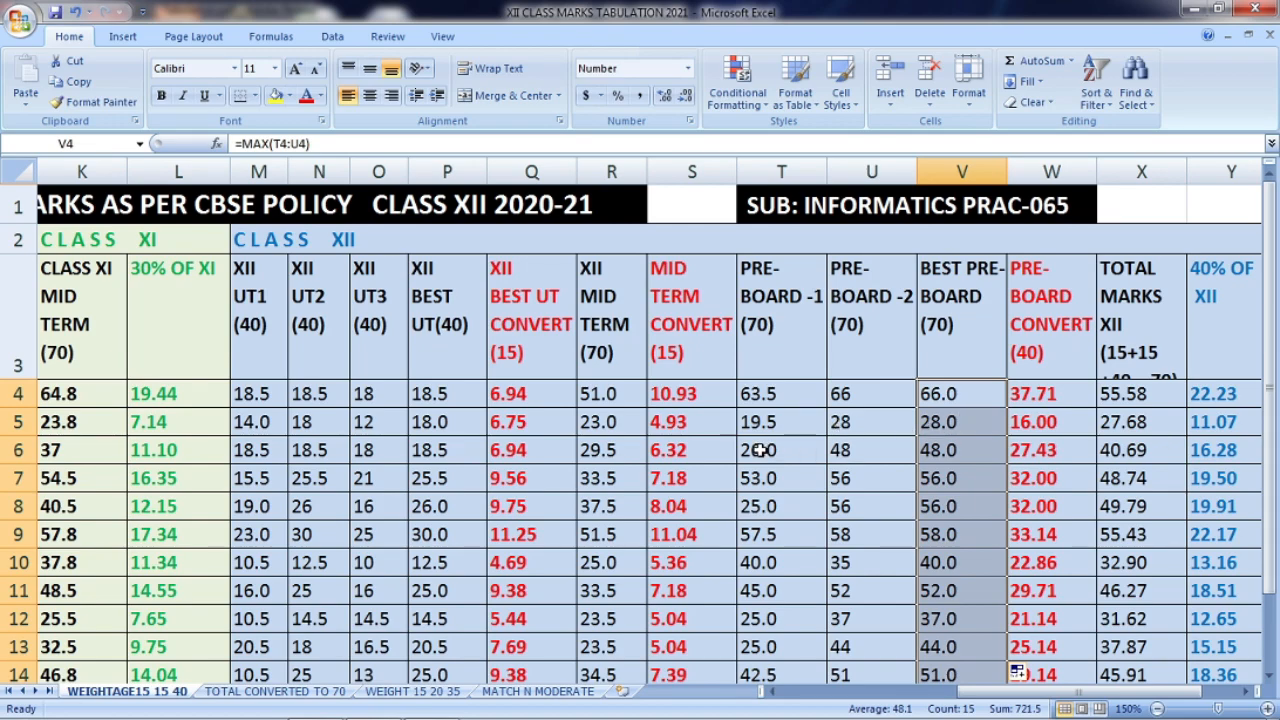
pyautogui.click(945, 451)
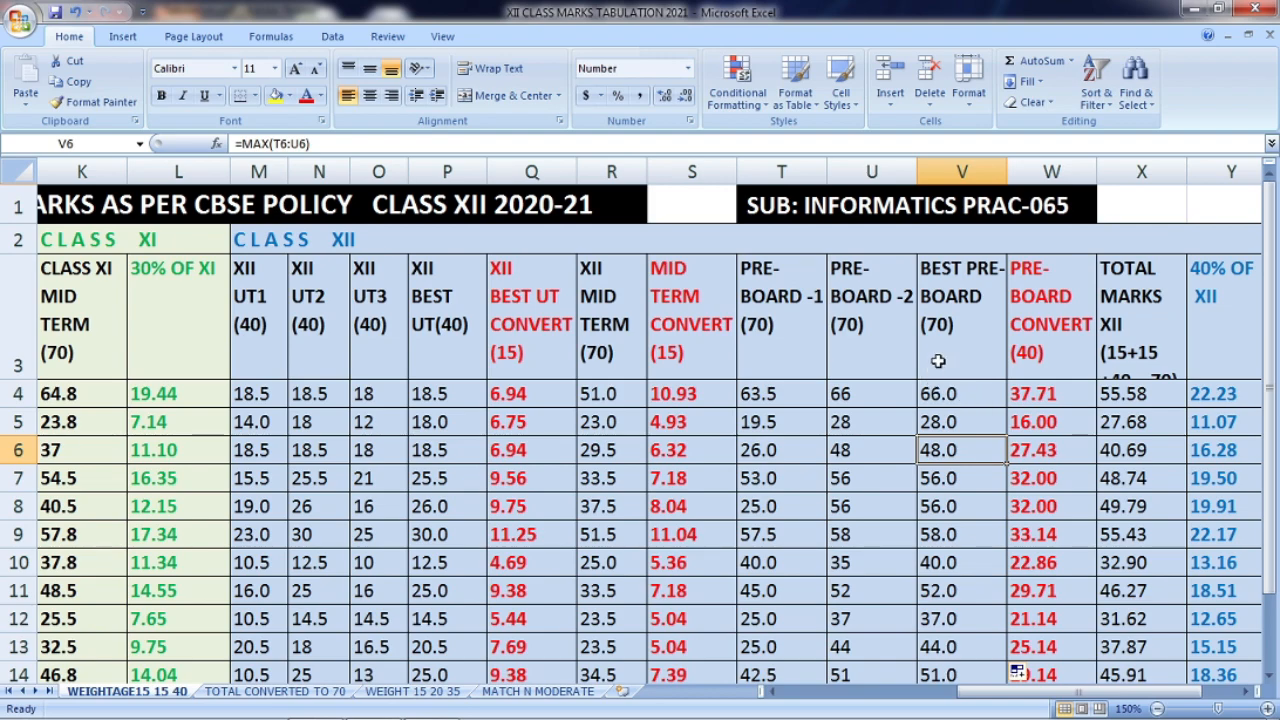
# Compare the best pre-board mark in V4 with the conversion formula in W4 and review the converted marks in W4:W14.
pyautogui.click(1035, 396)
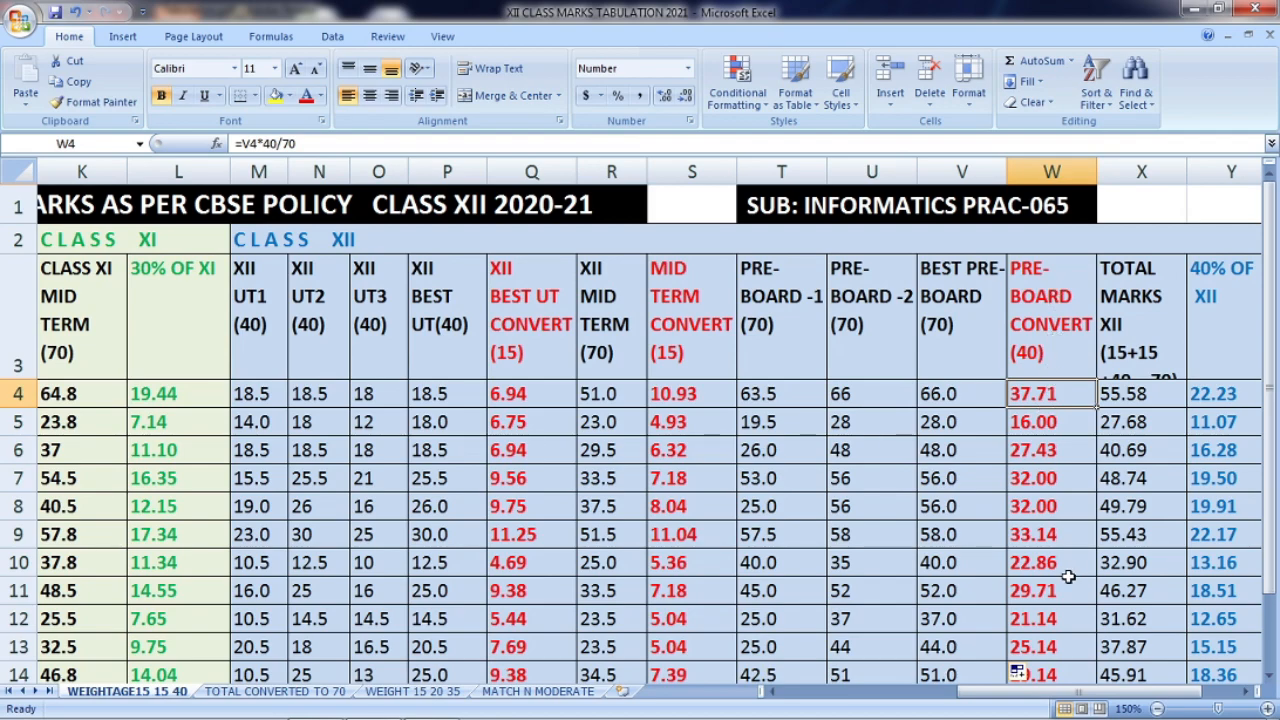
pyautogui.click(951, 398)
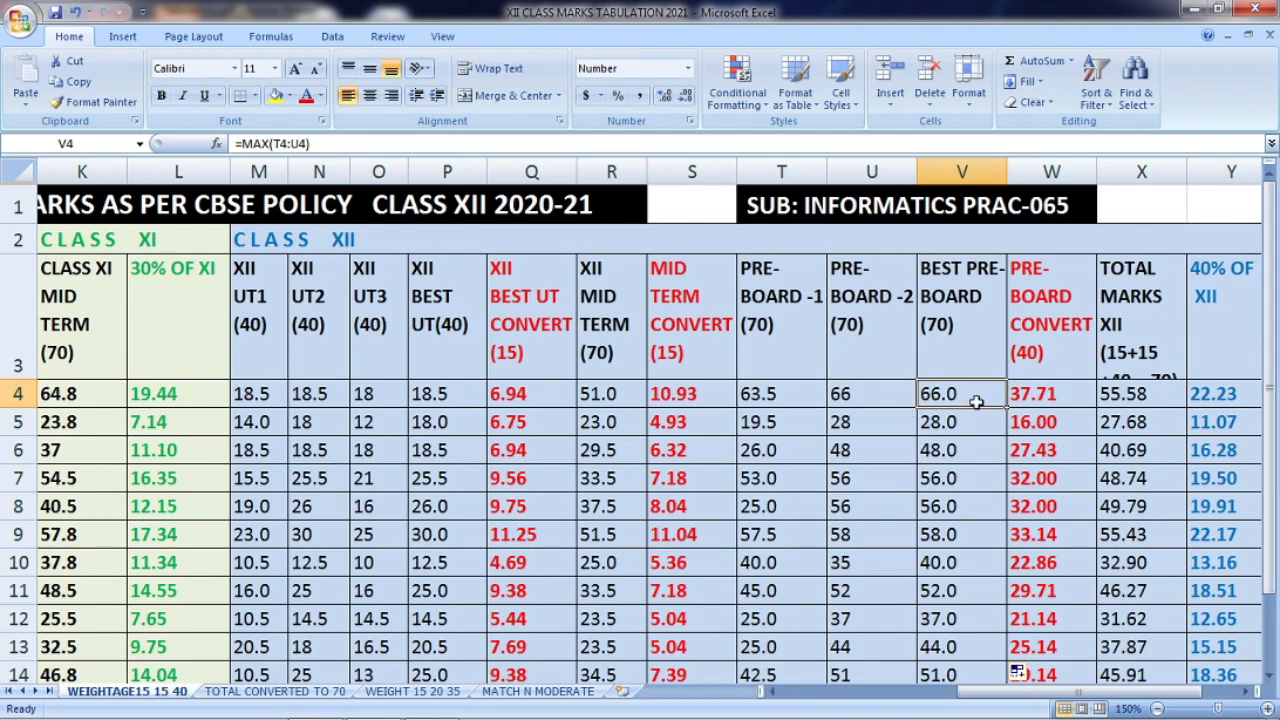
pyautogui.click(1040, 396)
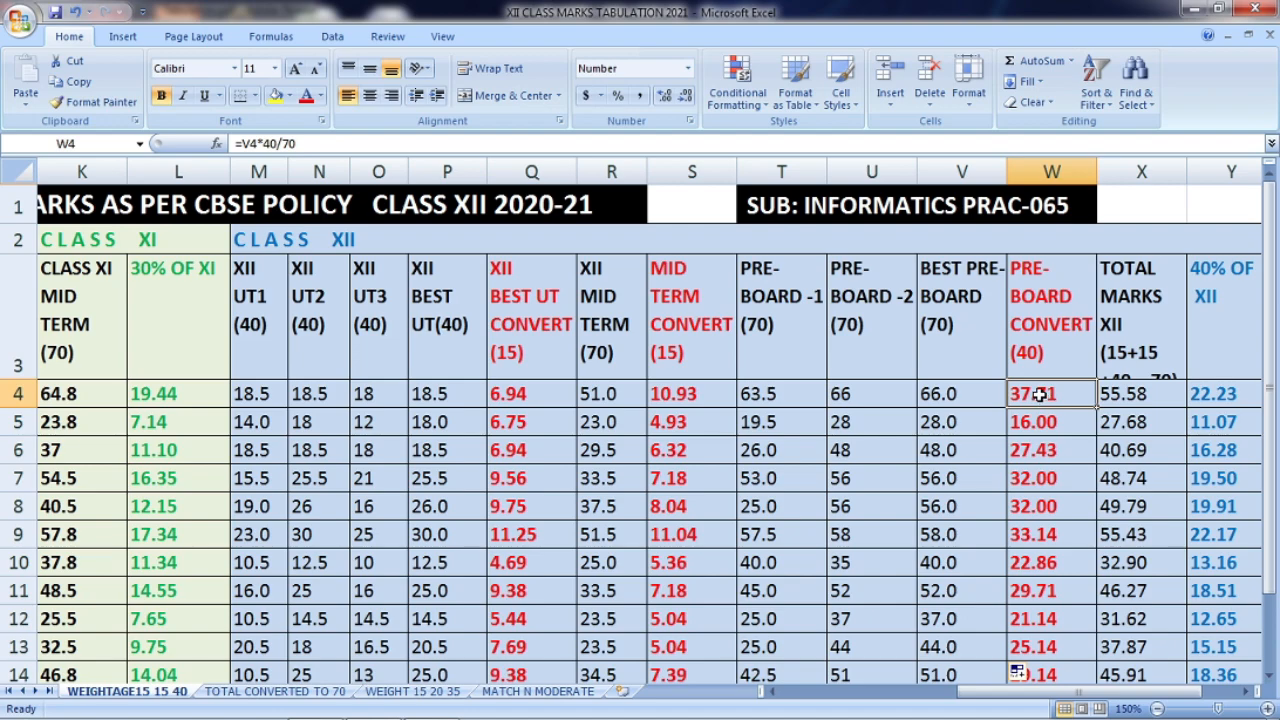
pyautogui.doubleClick(1040, 396)
pyautogui.moveTo(1117, 394); pyautogui.dragTo(997, 397)
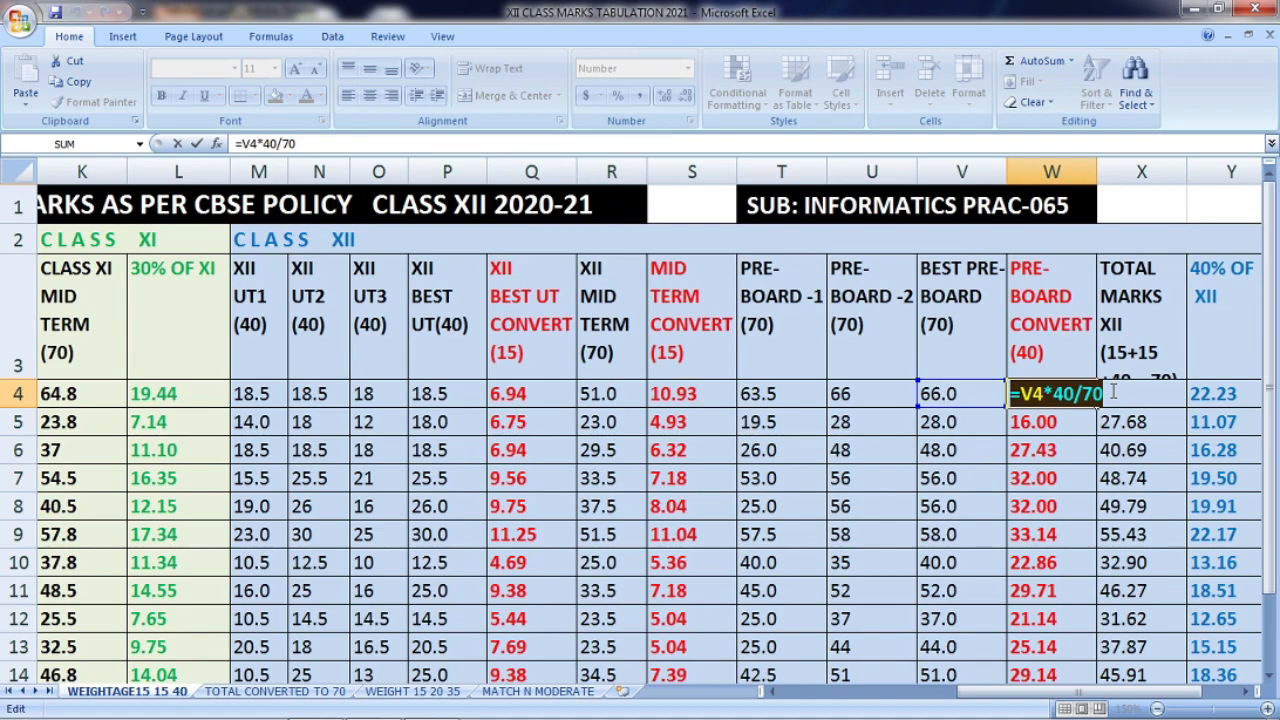
pyautogui.press('Escape')
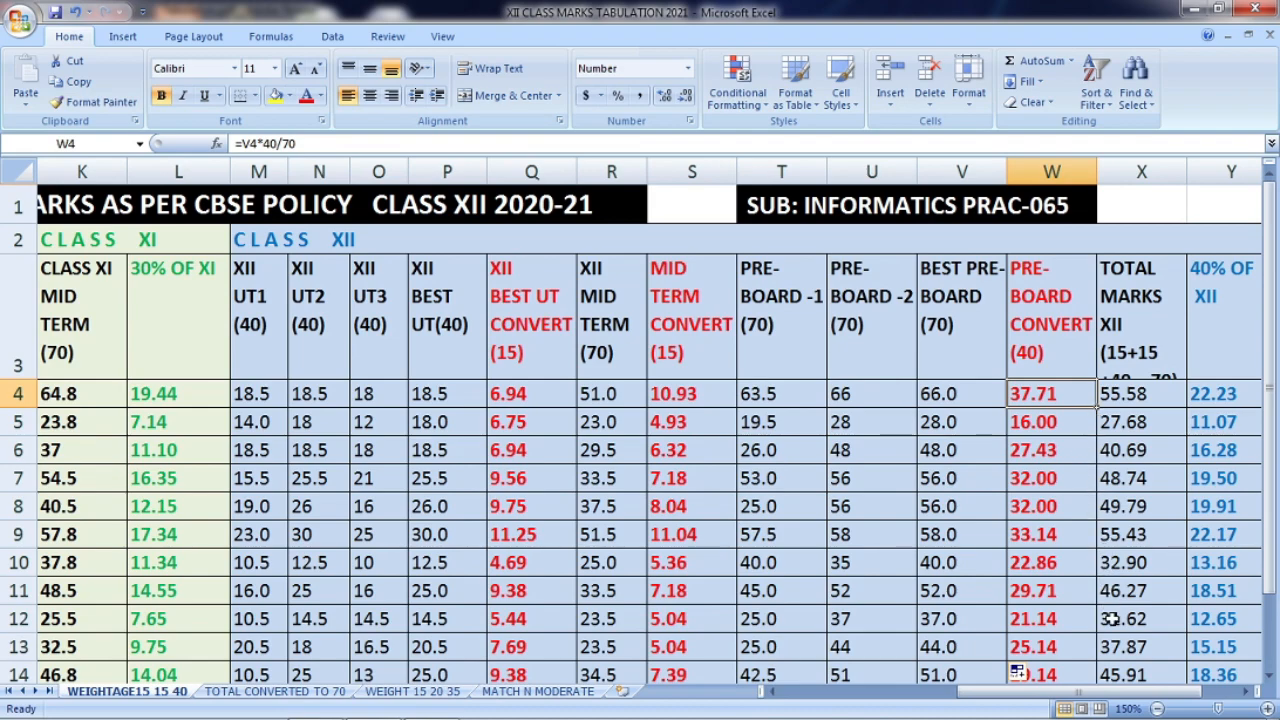
pyautogui.moveTo(1051, 400); pyautogui.dragTo(1044, 672)
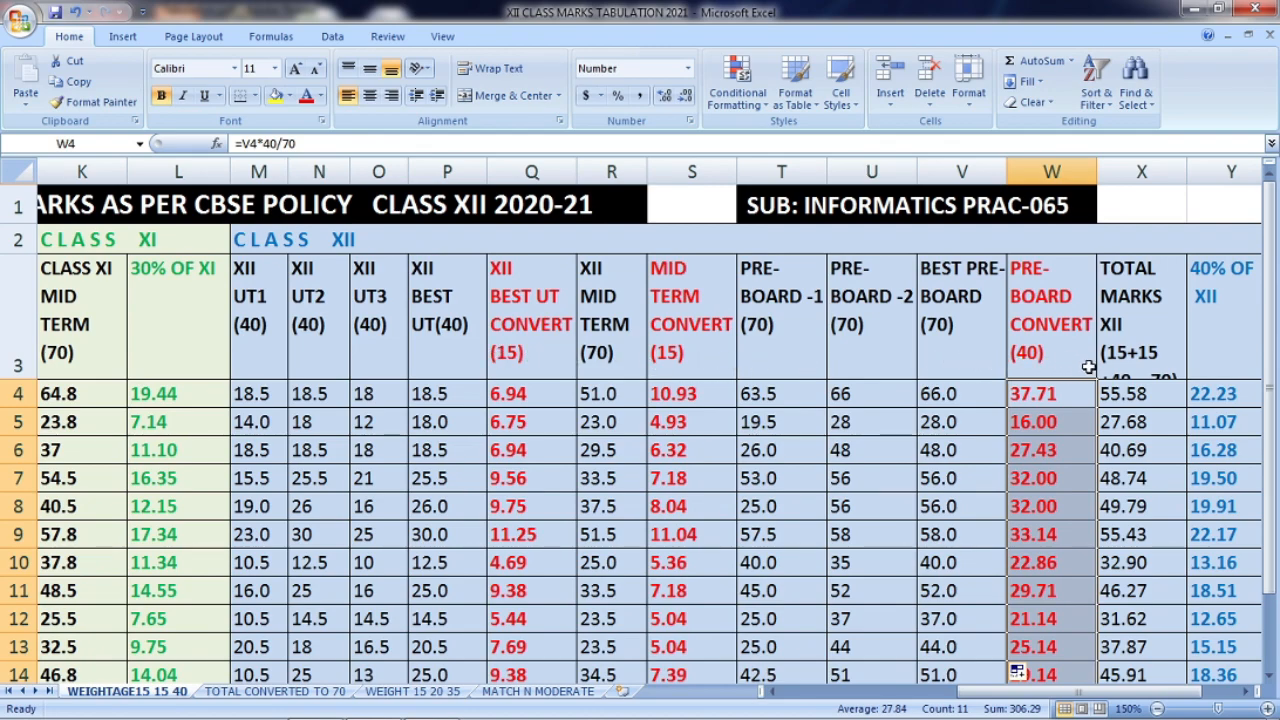
# Increase the height of row 3 to fit the full total marks header, and check the conversion headers in Q3, S3 and W3.
pyautogui.moveTo(8, 385); pyautogui.dragTo(8, 405)
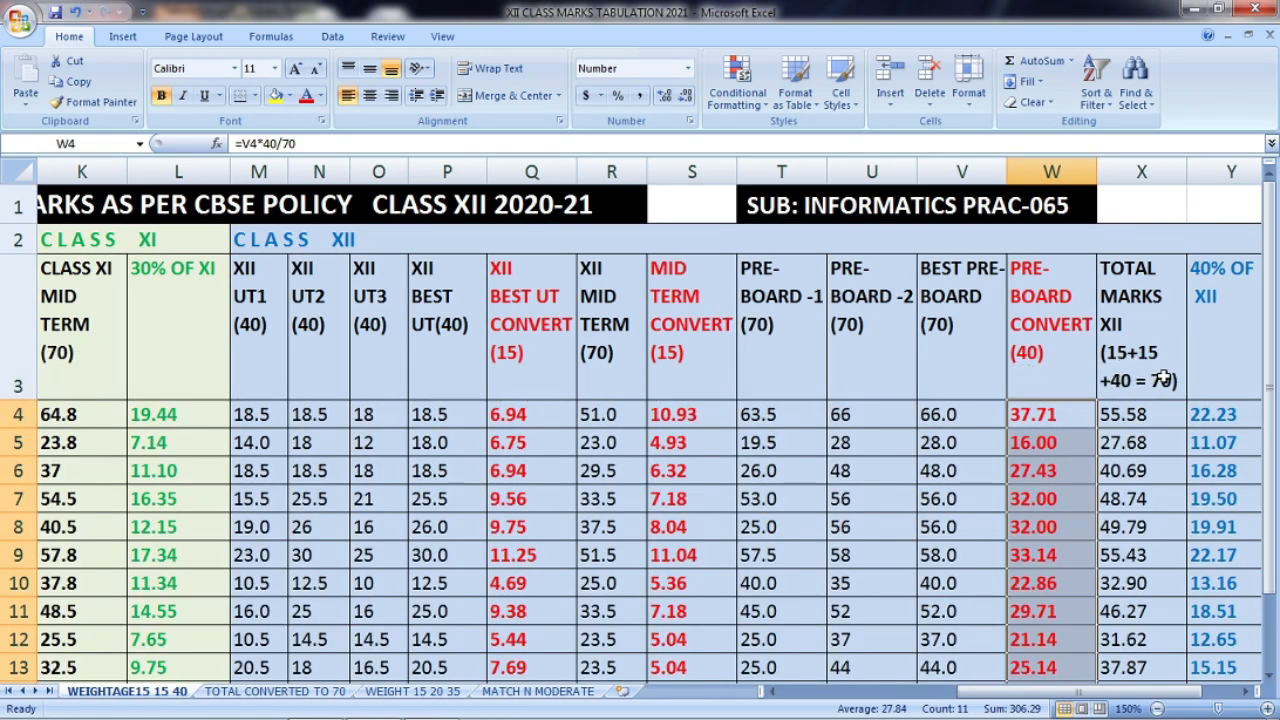
pyautogui.click(505, 348)
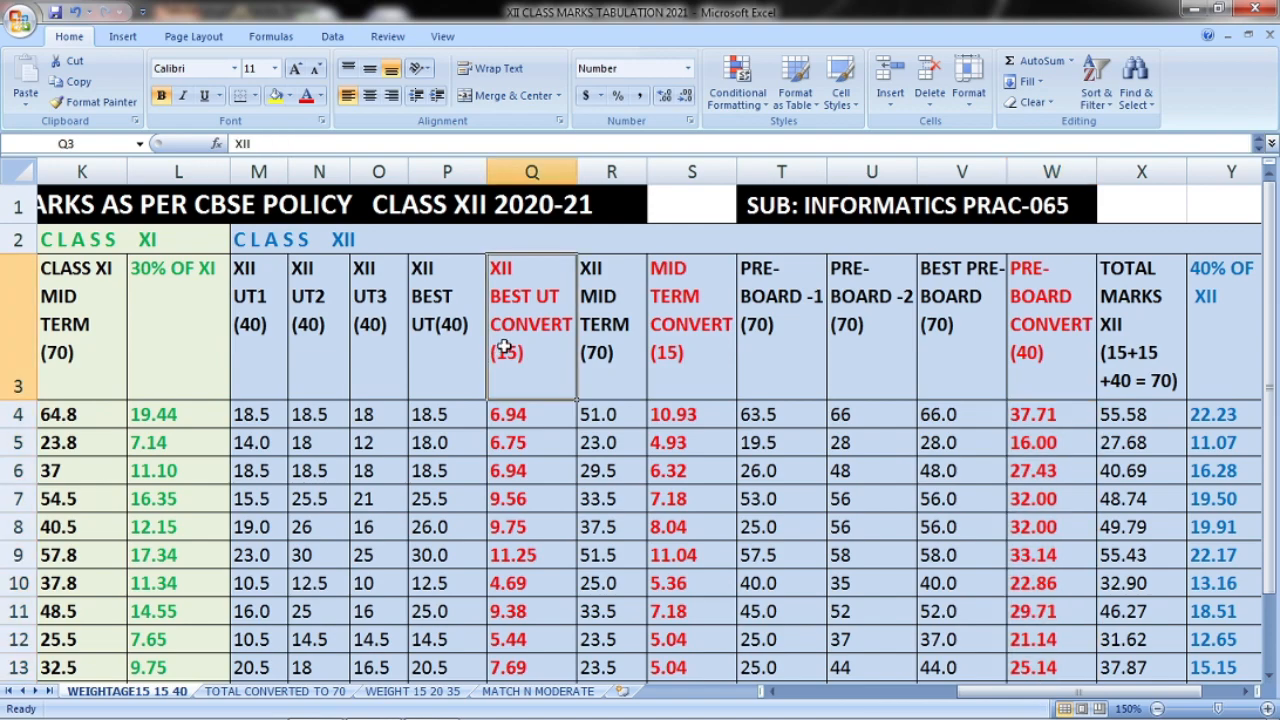
pyautogui.click(668, 350)
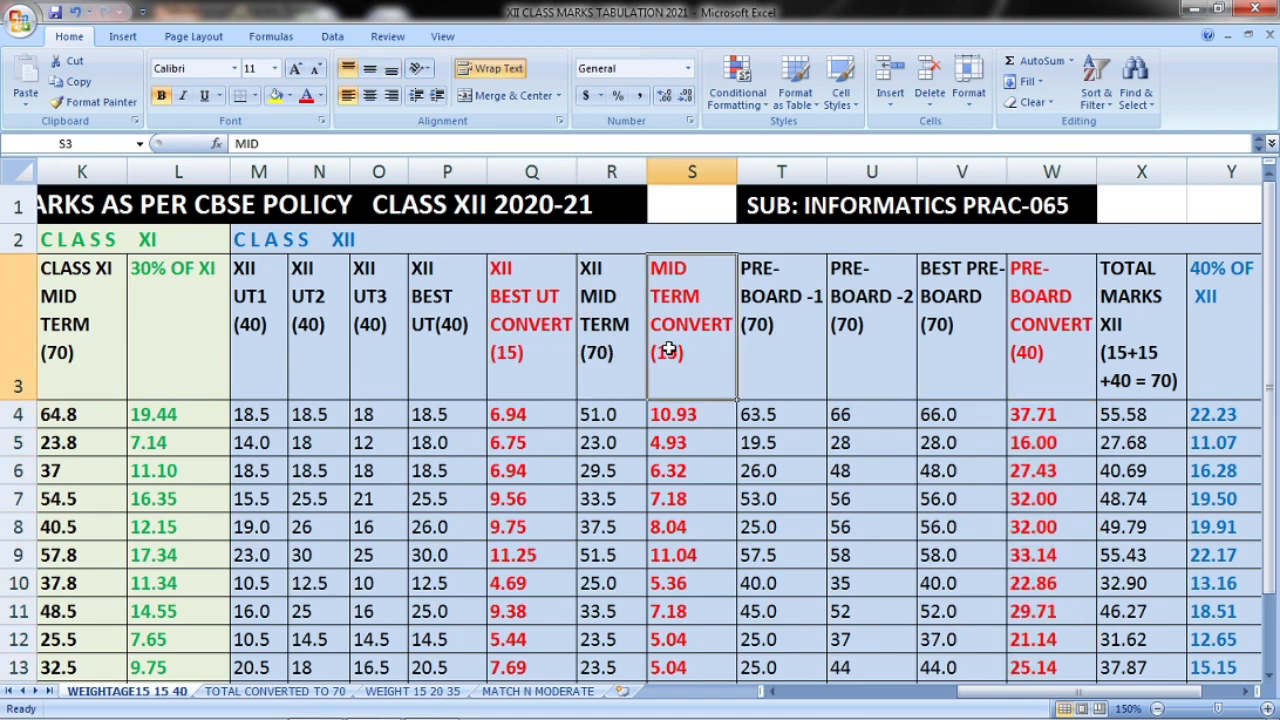
pyautogui.click(1050, 340)
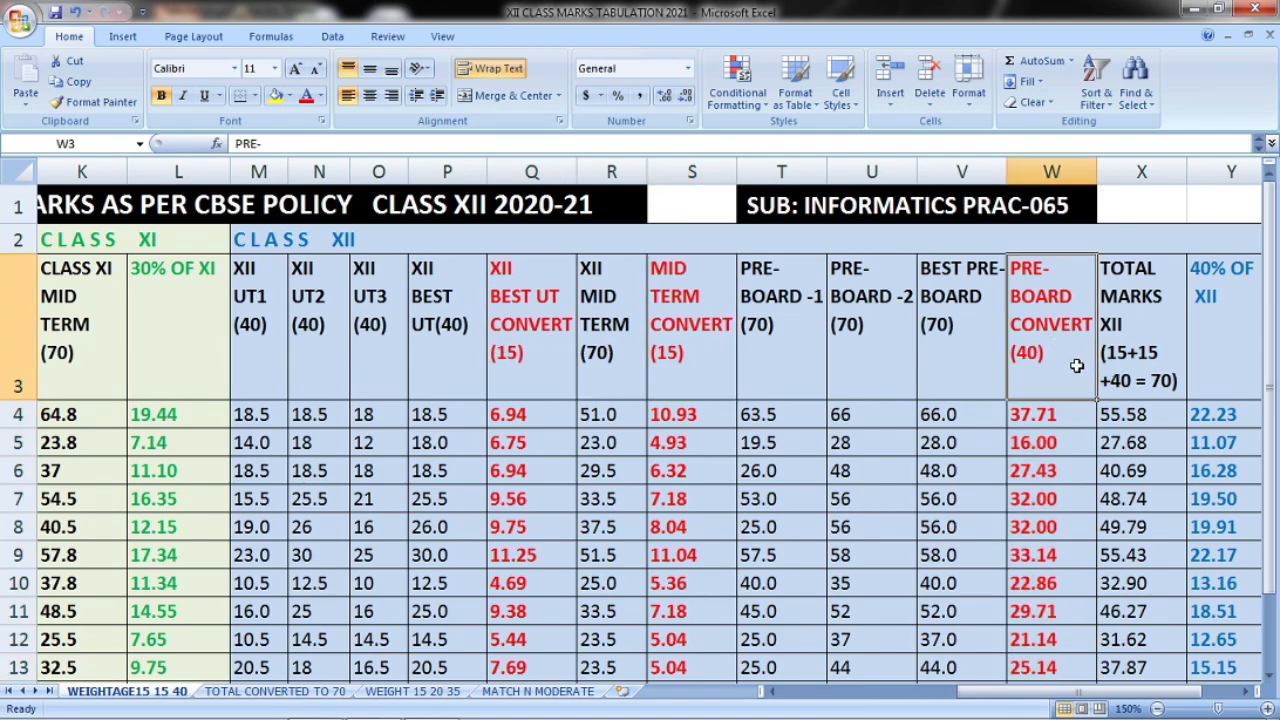
# Examine the SUM formula in X4 for the Class XII total without changing it, and review the totals in X4:X13.
pyautogui.click(1143, 420)
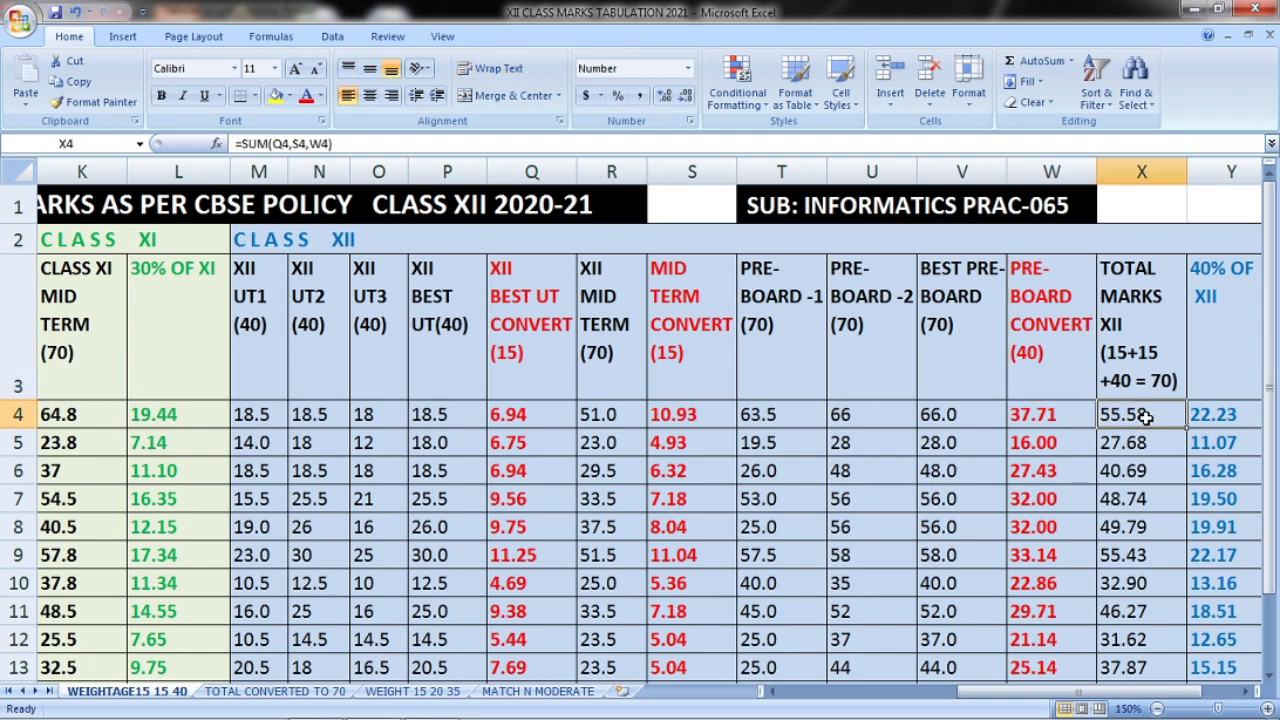
pyautogui.doubleClick(1145, 418)
pyautogui.moveTo(1257, 412); pyautogui.dragTo(1085, 414)
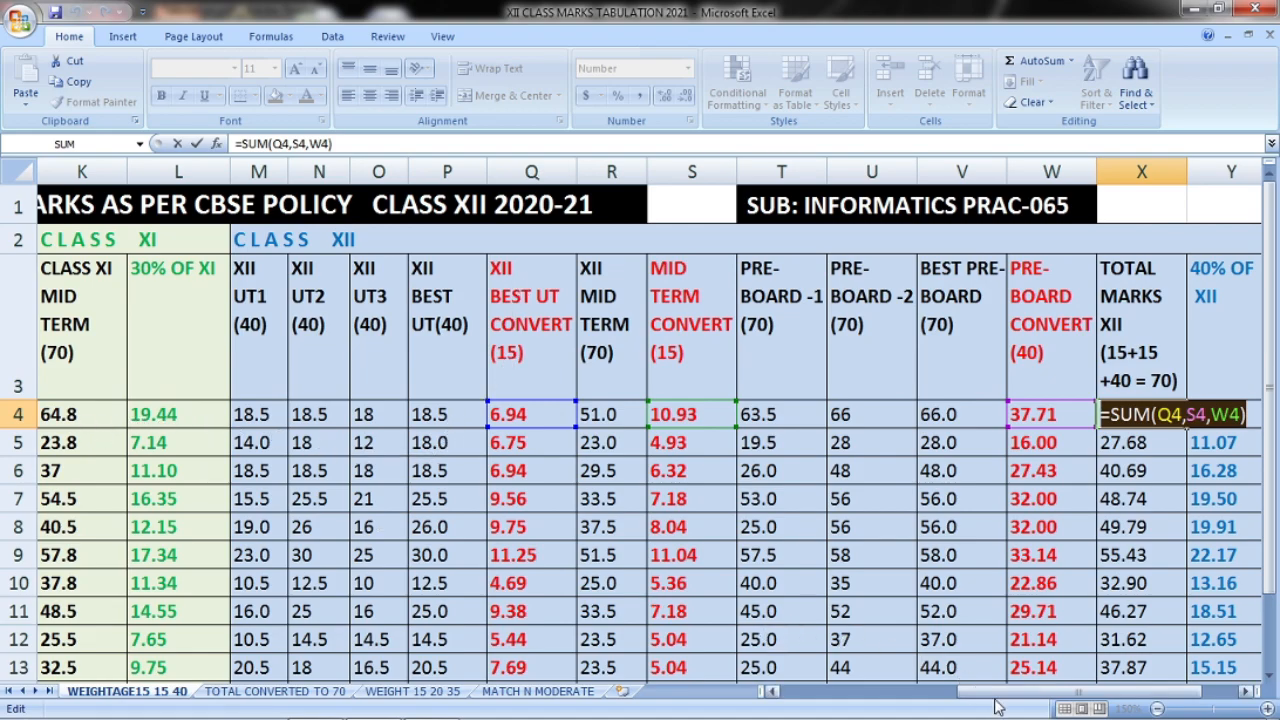
pyautogui.moveTo(997, 700); pyautogui.dragTo(825, 705)
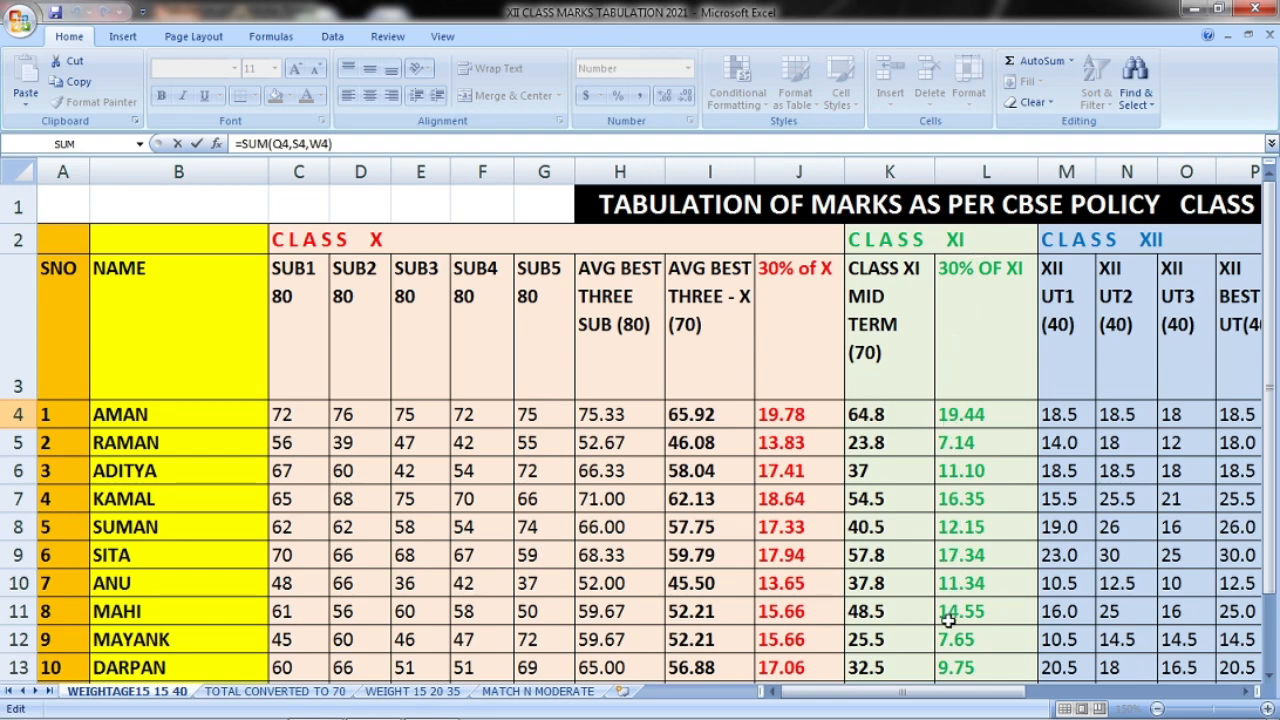
pyautogui.moveTo(918, 692); pyautogui.dragTo(1108, 693)
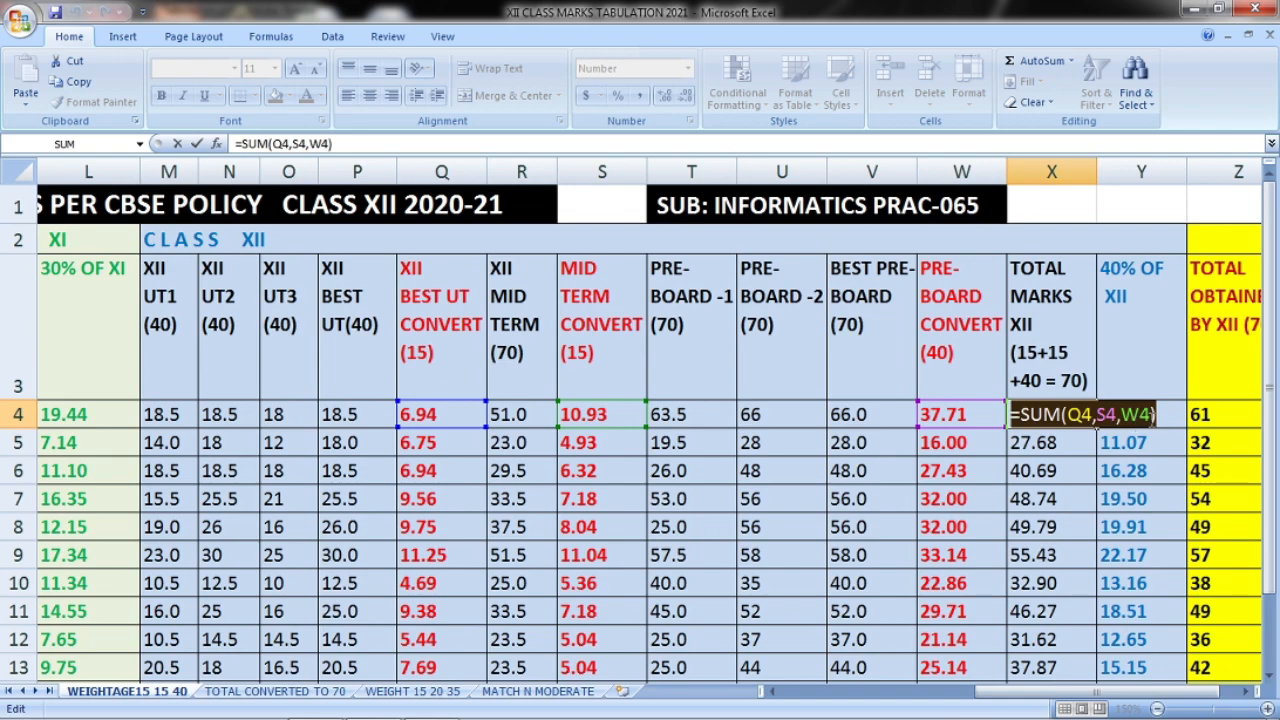
pyautogui.hotkey('ctrl', 'Return')
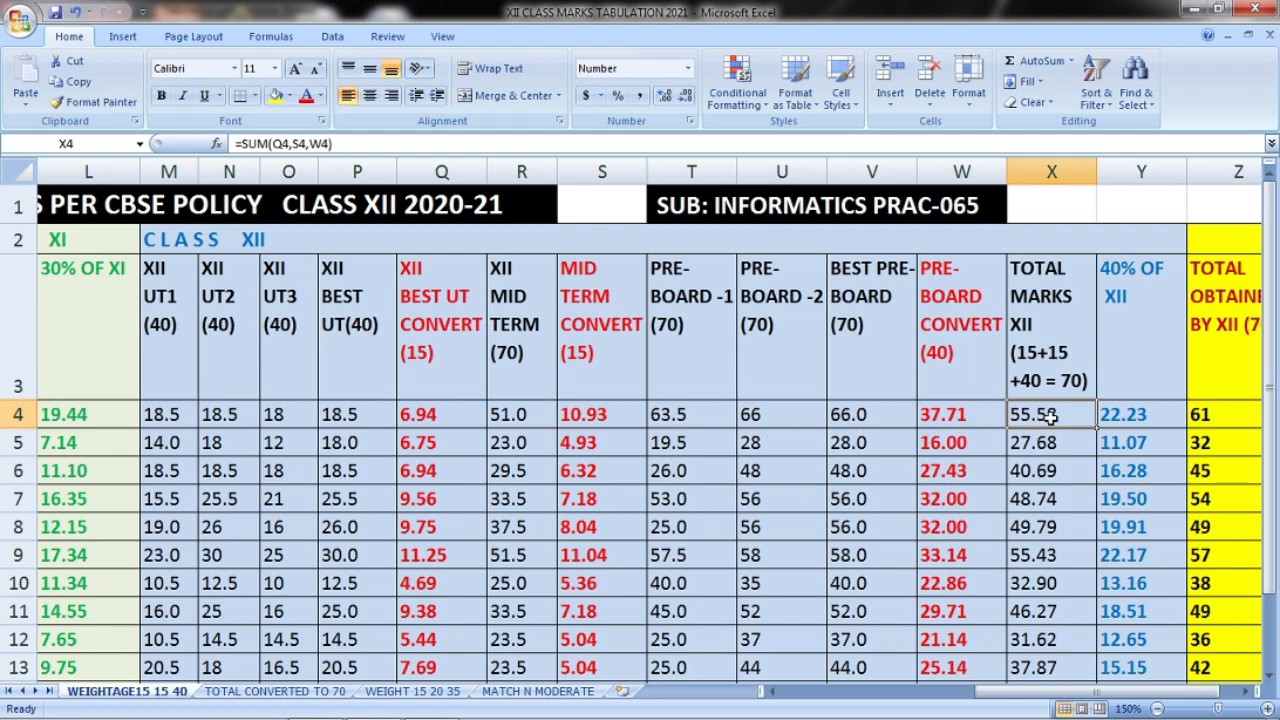
pyautogui.moveTo(1051, 416); pyautogui.dragTo(1050, 678)
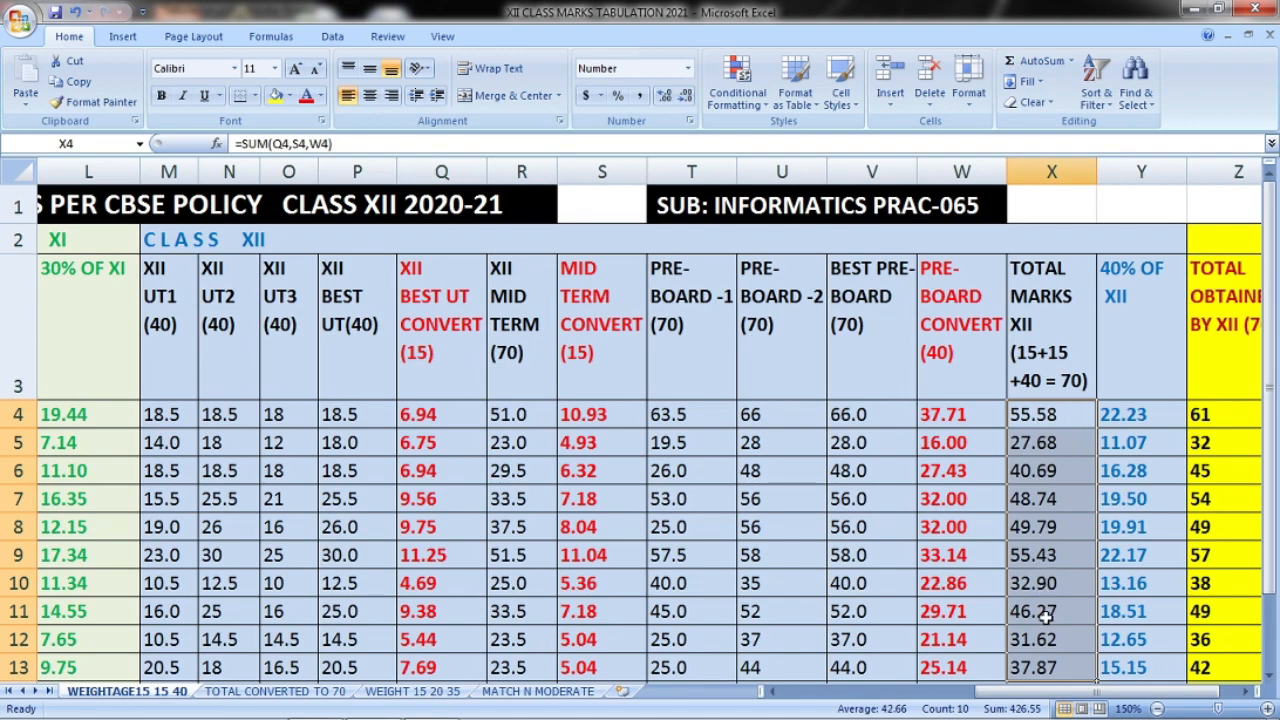
# Examine the 40% of XII formula in Y4, leaving it as it is, and review the weighted marks in Y4:Y18.
pyautogui.doubleClick(1153, 415)
pyautogui.moveTo(1175, 415); pyautogui.dragTo(1054, 418)
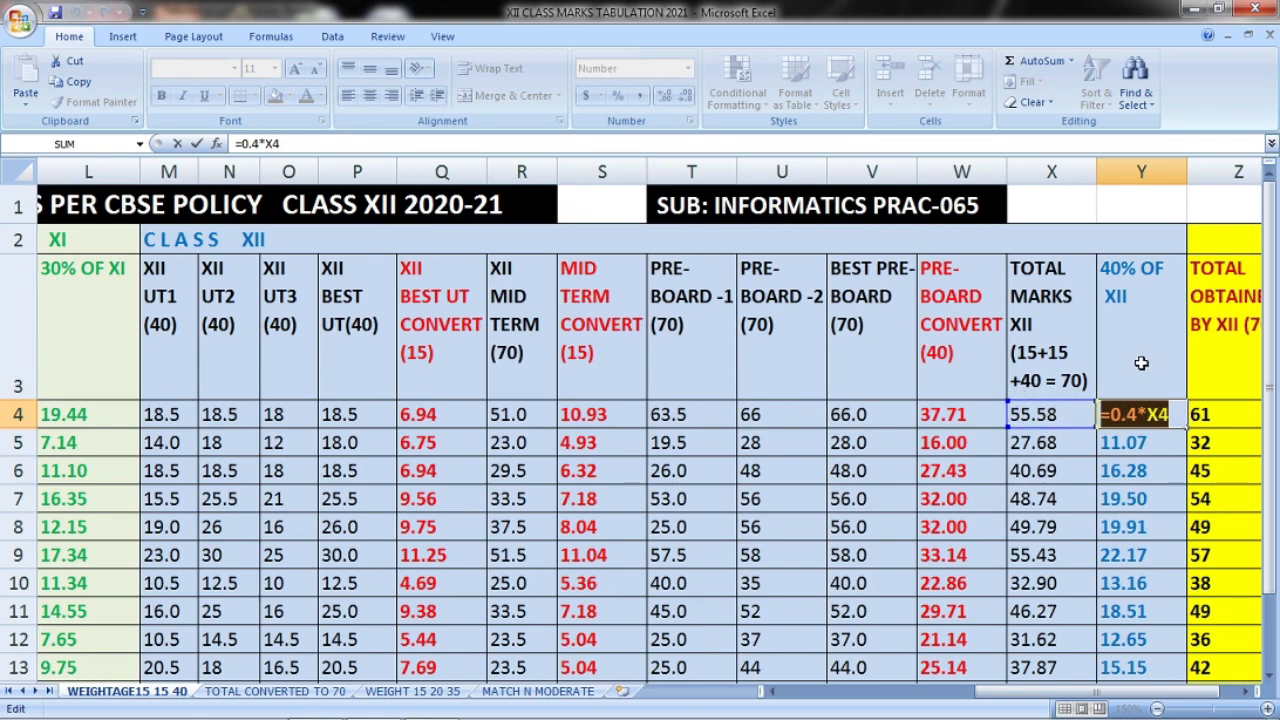
pyautogui.hotkey('ctrl', 'Return')
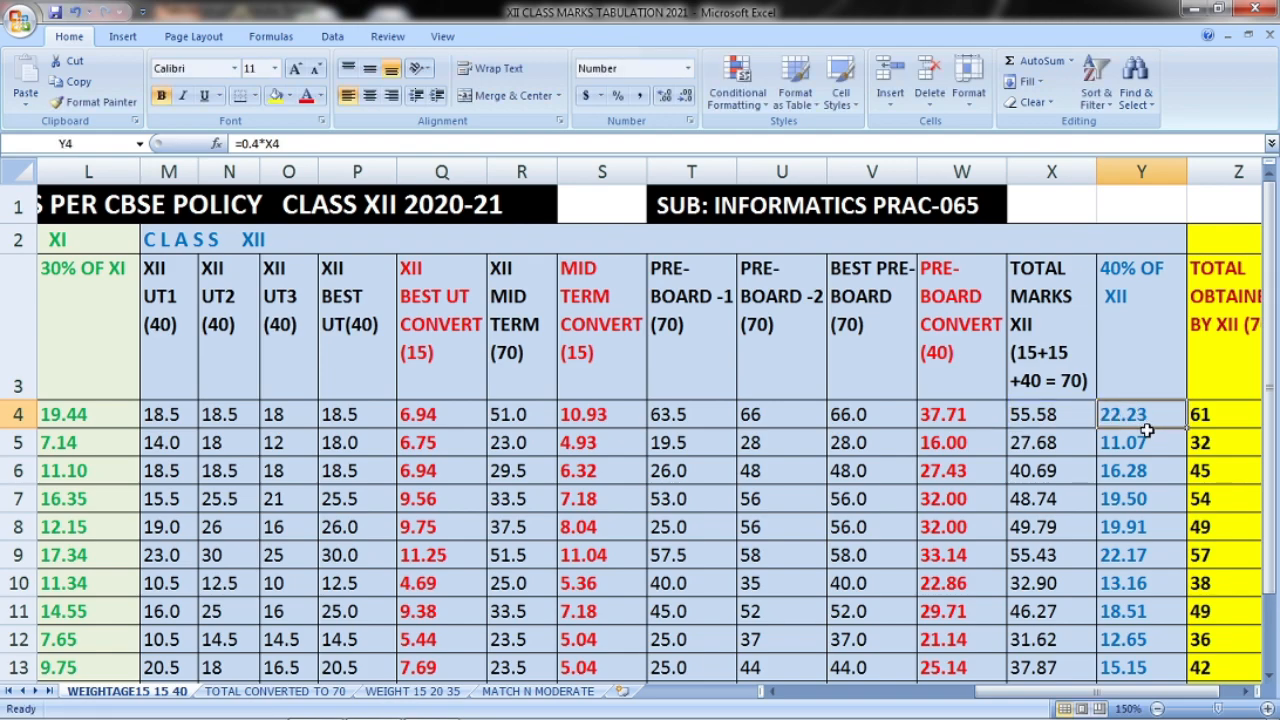
pyautogui.moveTo(1140, 415); pyautogui.dragTo(1140, 594)
pyautogui.scroll(1, 1127, 565)
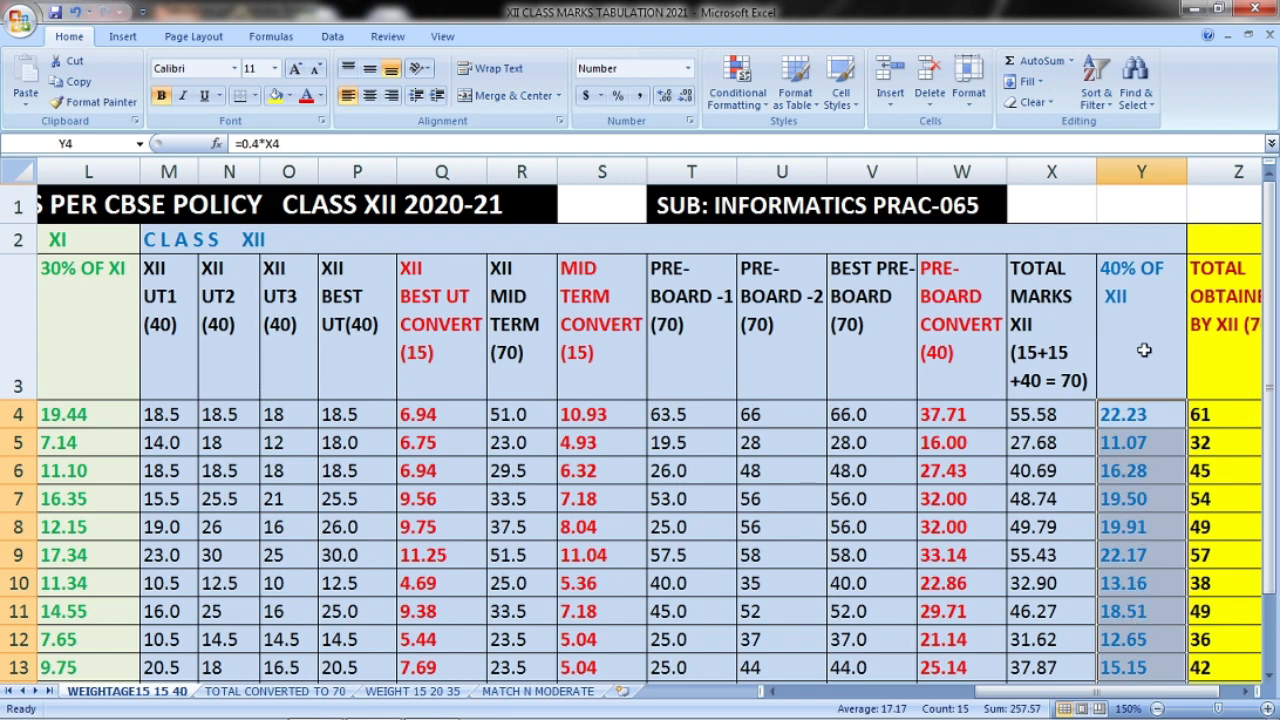
# Review the 30% of XI marks in L4:L18 alongside the 30% of X column.
pyautogui.moveTo(60, 424); pyautogui.dragTo(86, 590)
pyautogui.moveTo(990, 697); pyautogui.dragTo(870, 697)
pyautogui.scroll(1, 448, 330)
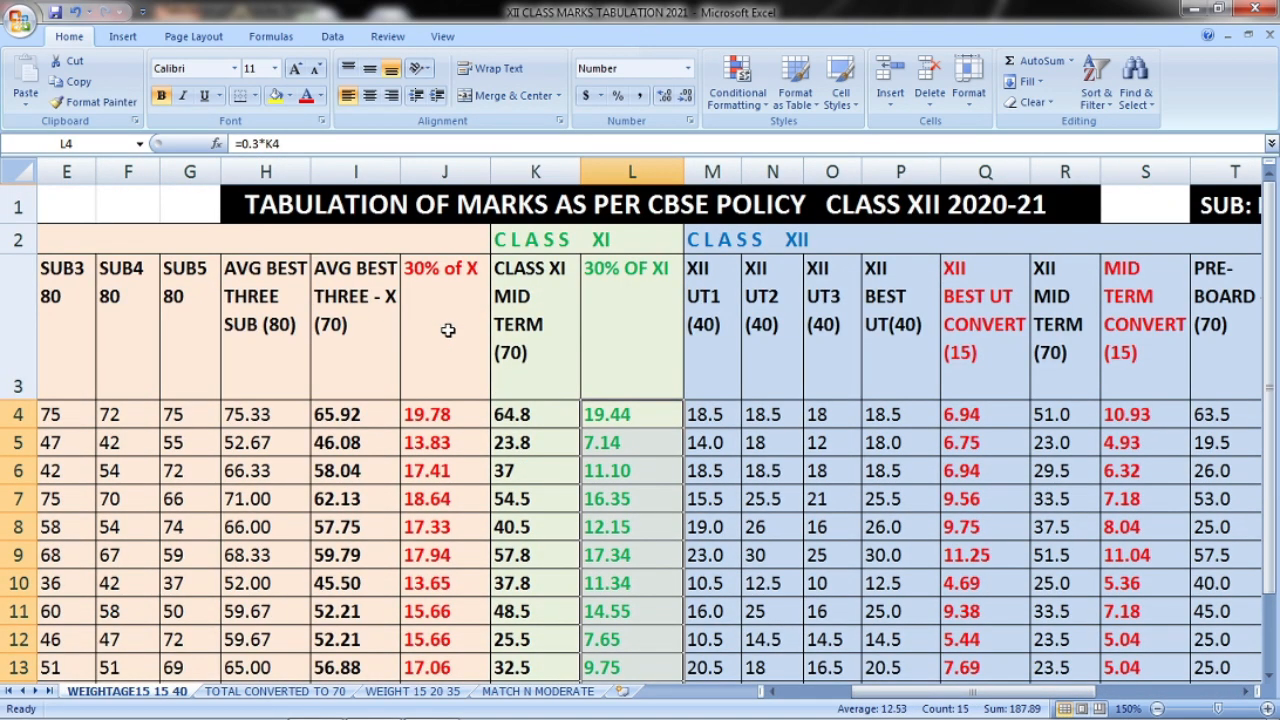
# Review the 30% of X marks in J4:J18, and check the total obtained formula in Z4 with the totals in Z4:Z7.
pyautogui.moveTo(435, 420); pyautogui.dragTo(445, 596)
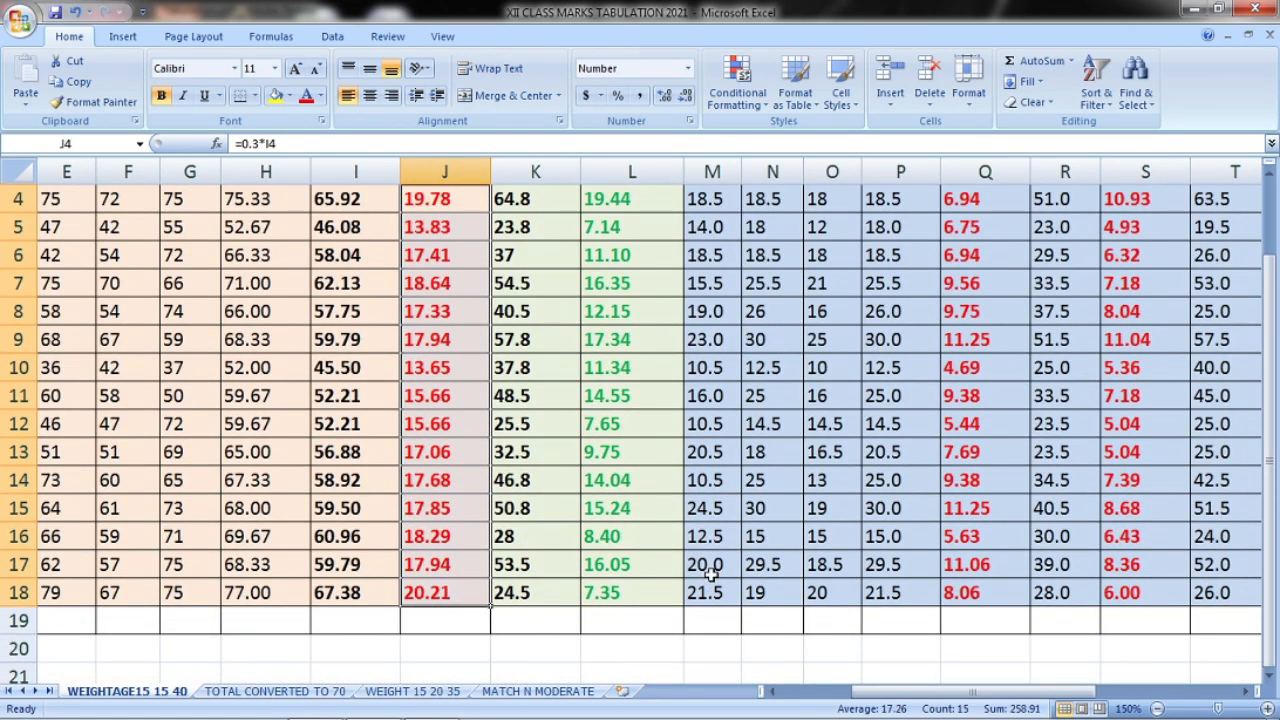
pyautogui.moveTo(877, 697); pyautogui.dragTo(1097, 708)
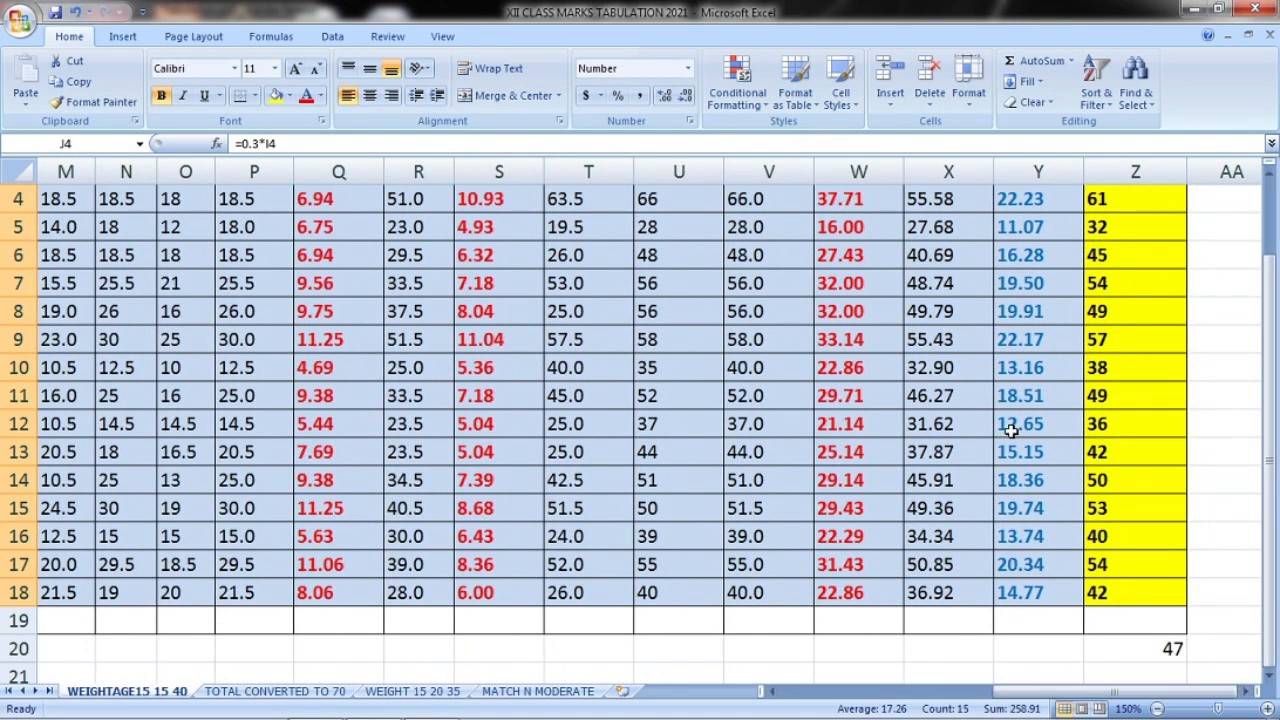
pyautogui.scroll(1, 1060, 445)
pyautogui.click(1134, 418)
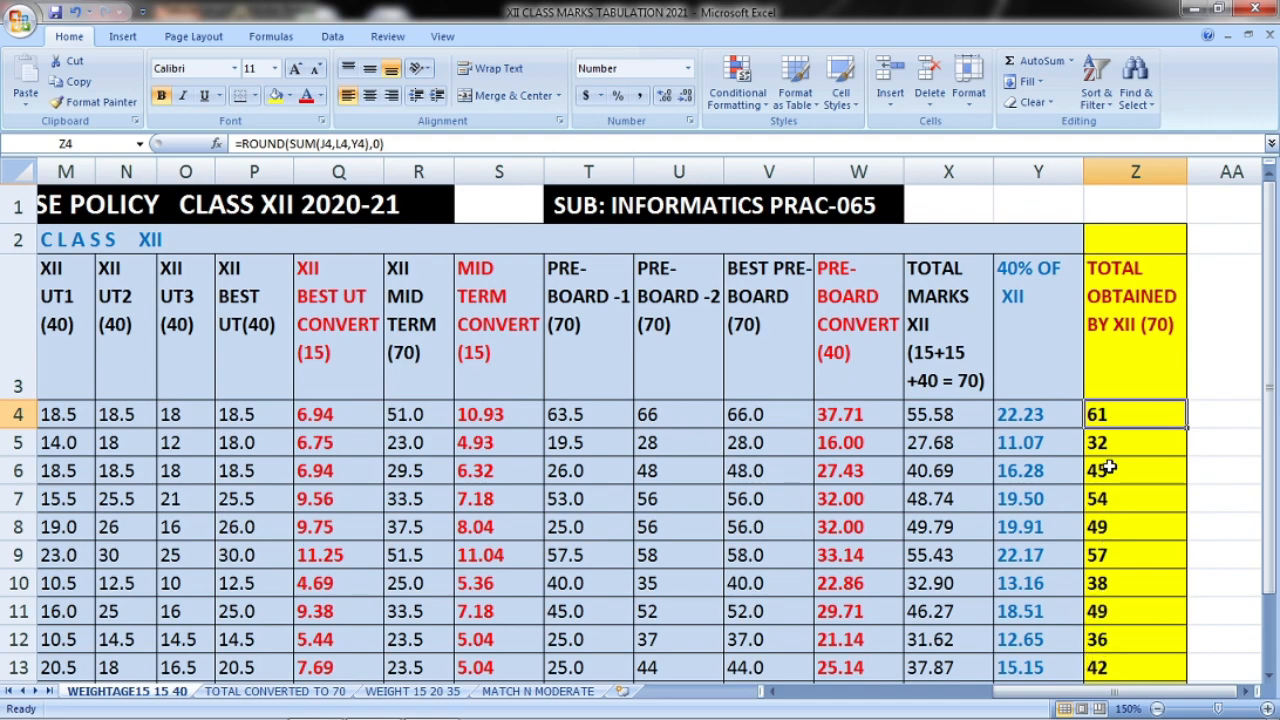
pyautogui.moveTo(1116, 418); pyautogui.dragTo(1123, 500)
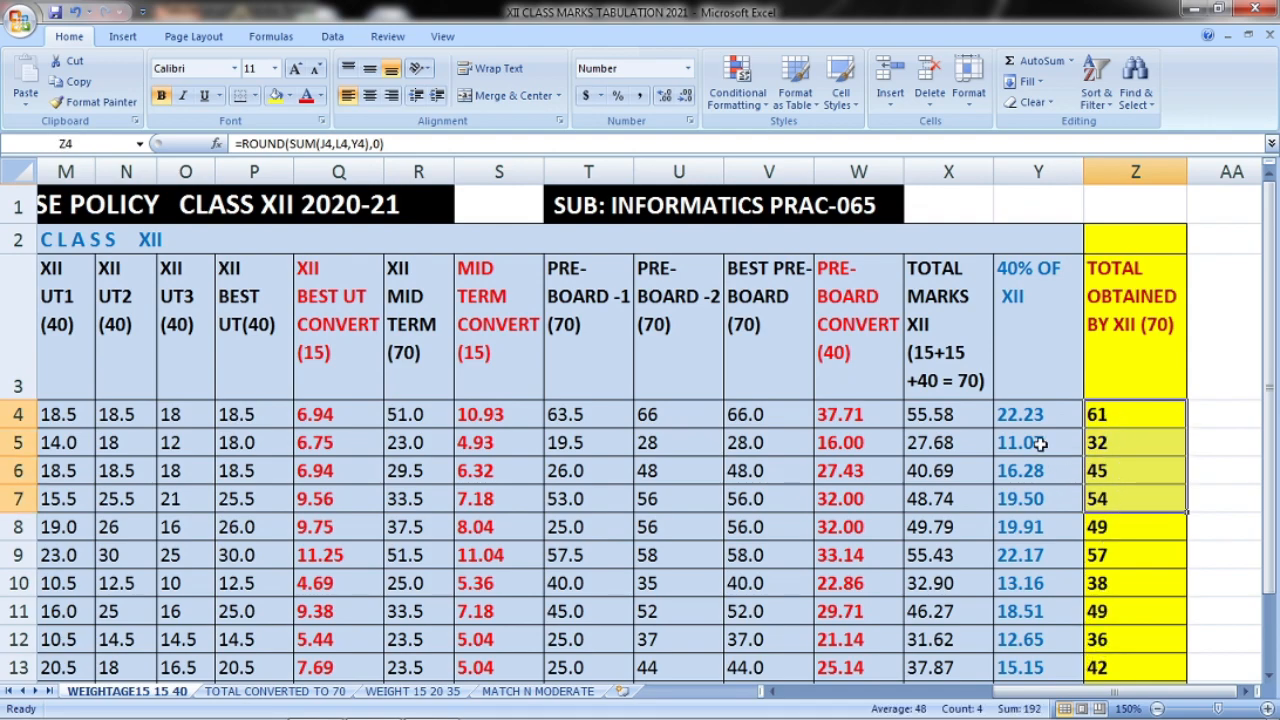
# Compare the 40% of XII formula in Y4 with the 30% of XI and 30% of X columns.
pyautogui.click(1028, 416)
pyautogui.moveTo(1000, 691); pyautogui.dragTo(785, 712)
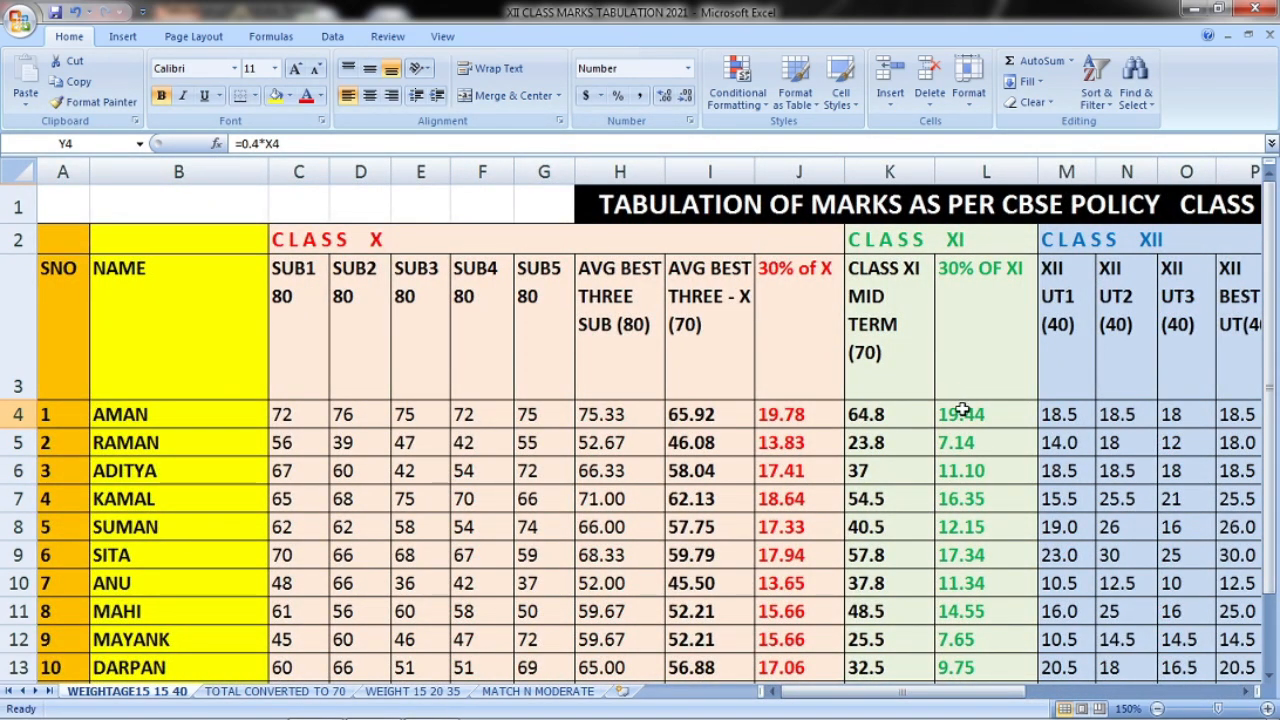
pyautogui.click(963, 412)
pyautogui.click(977, 304)
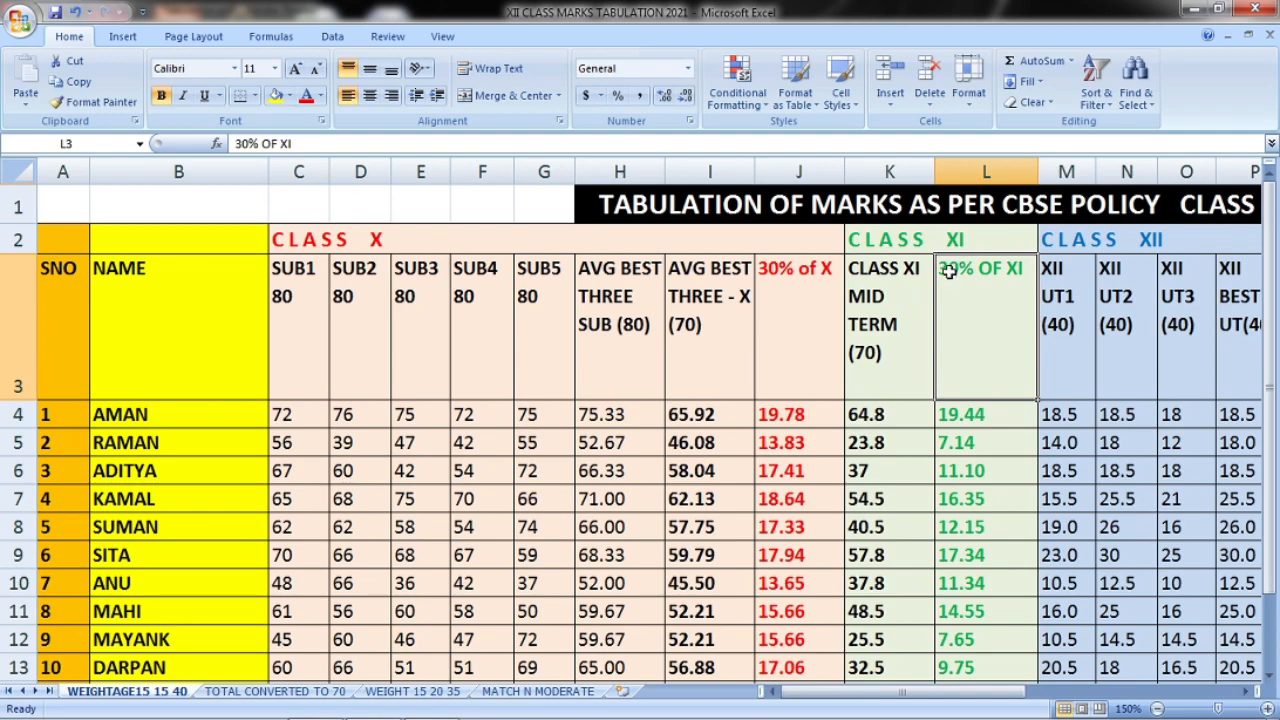
pyautogui.moveTo(974, 337); pyautogui.dragTo(984, 636)
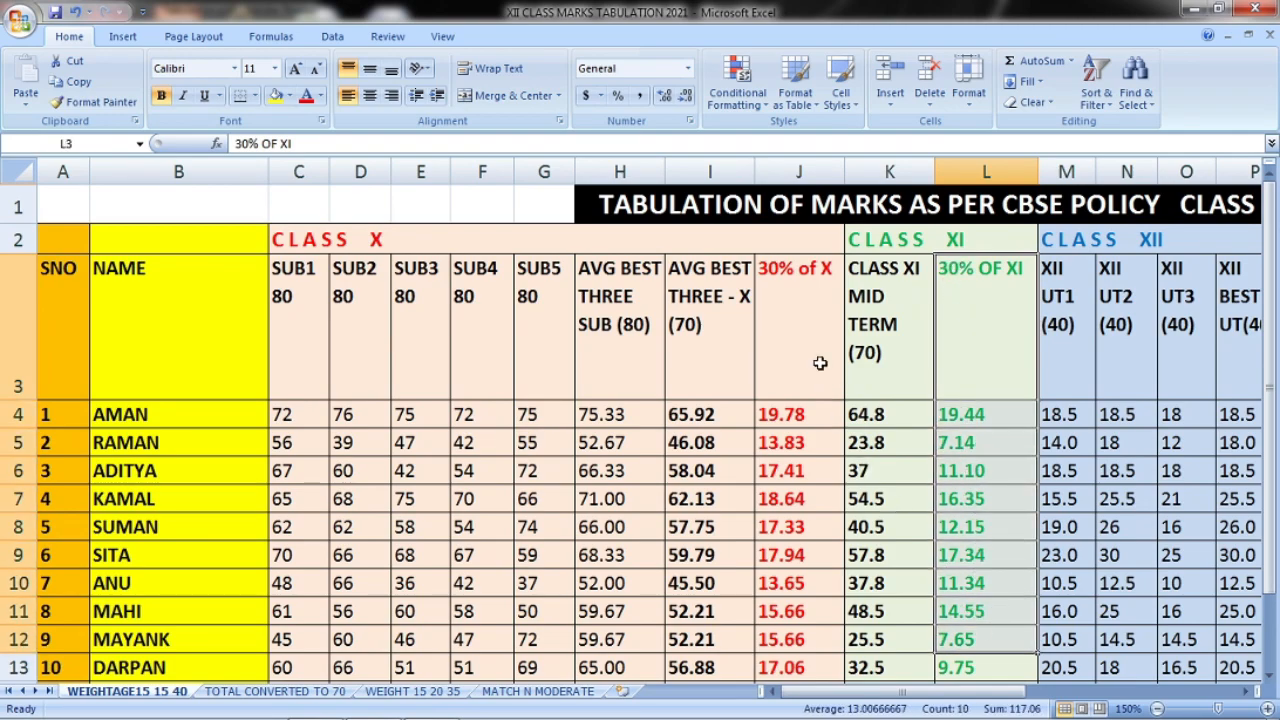
pyautogui.moveTo(786, 285); pyautogui.dragTo(792, 615)
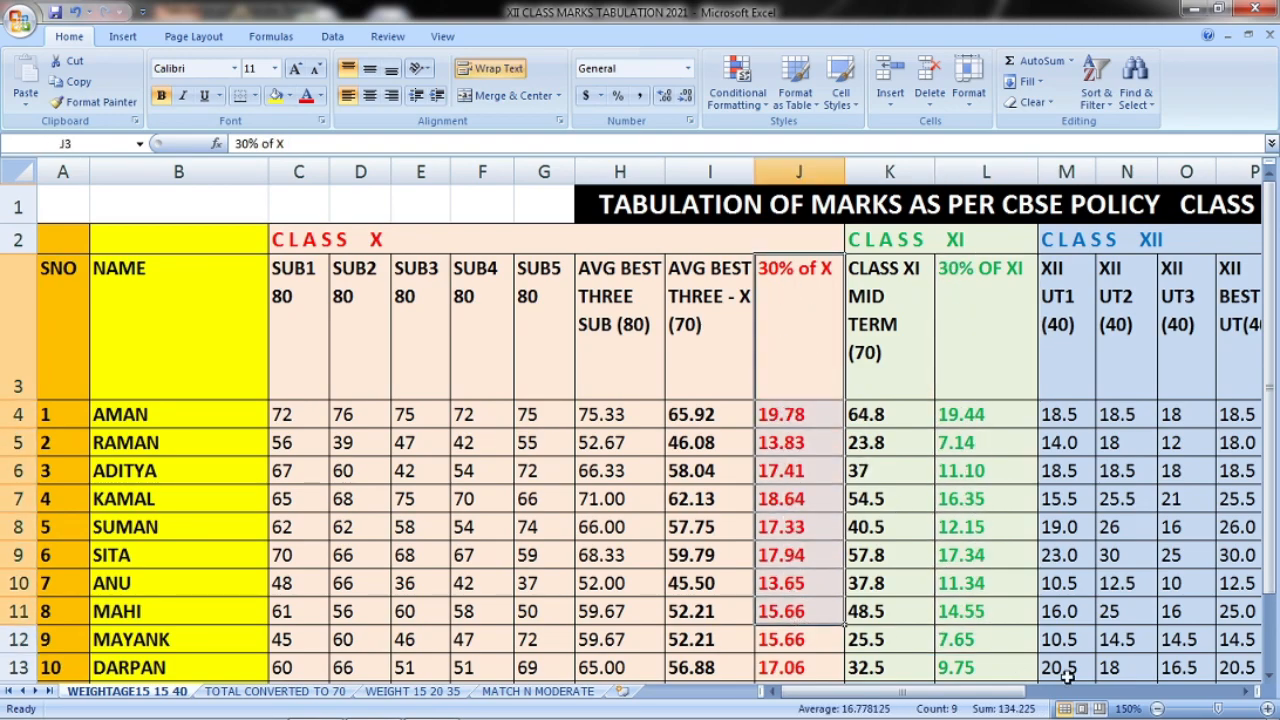
# Review the totals in Z4:Z18, and examine the ROUND formula in Z4 along with its source cells J4, L4 and Y4, leaving it as it is.
pyautogui.moveTo(940, 691); pyautogui.dragTo(1151, 697)
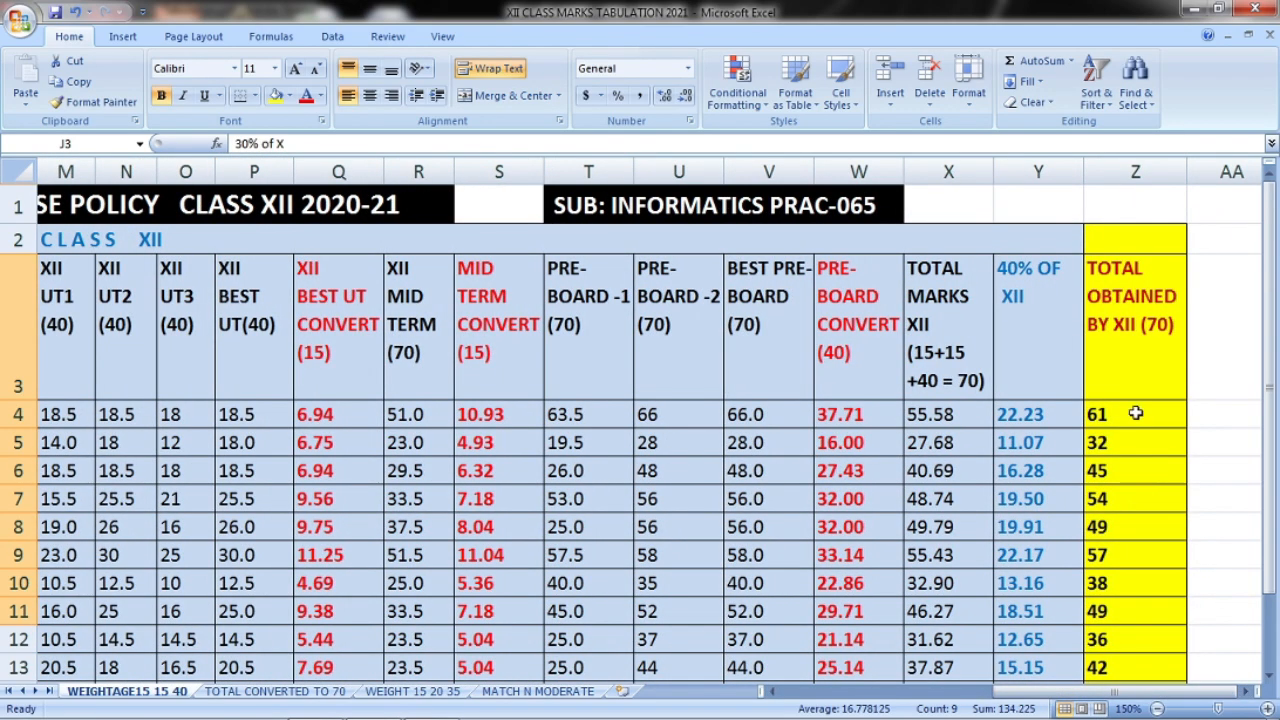
pyautogui.moveTo(1123, 414); pyautogui.dragTo(1129, 594)
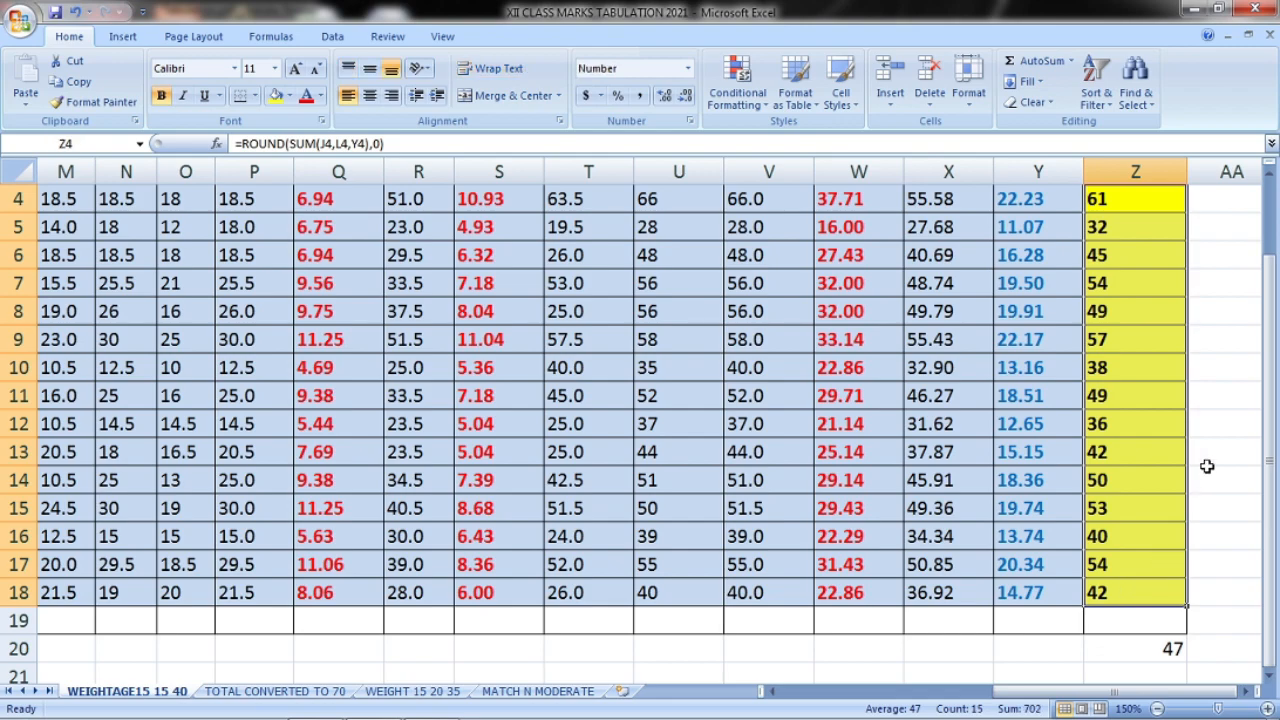
pyautogui.scroll(1, 1190, 445)
pyautogui.doubleClick(1105, 415)
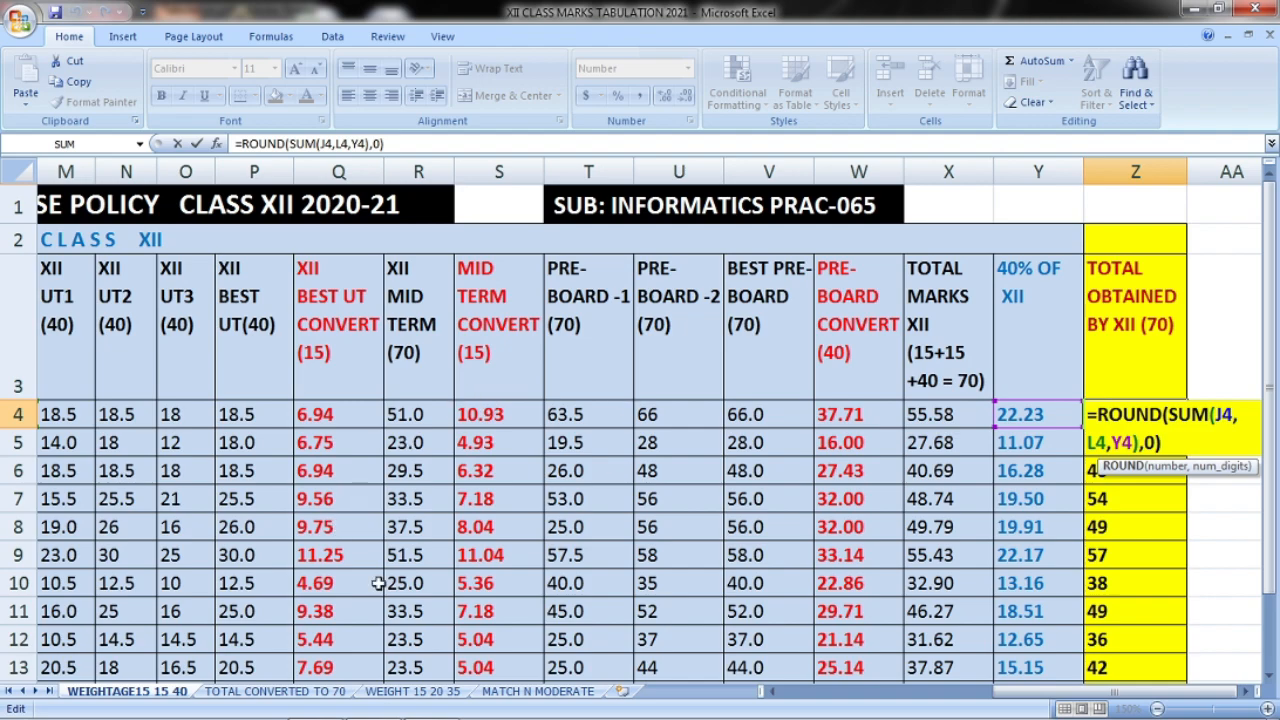
pyautogui.moveTo(993, 697); pyautogui.dragTo(912, 710)
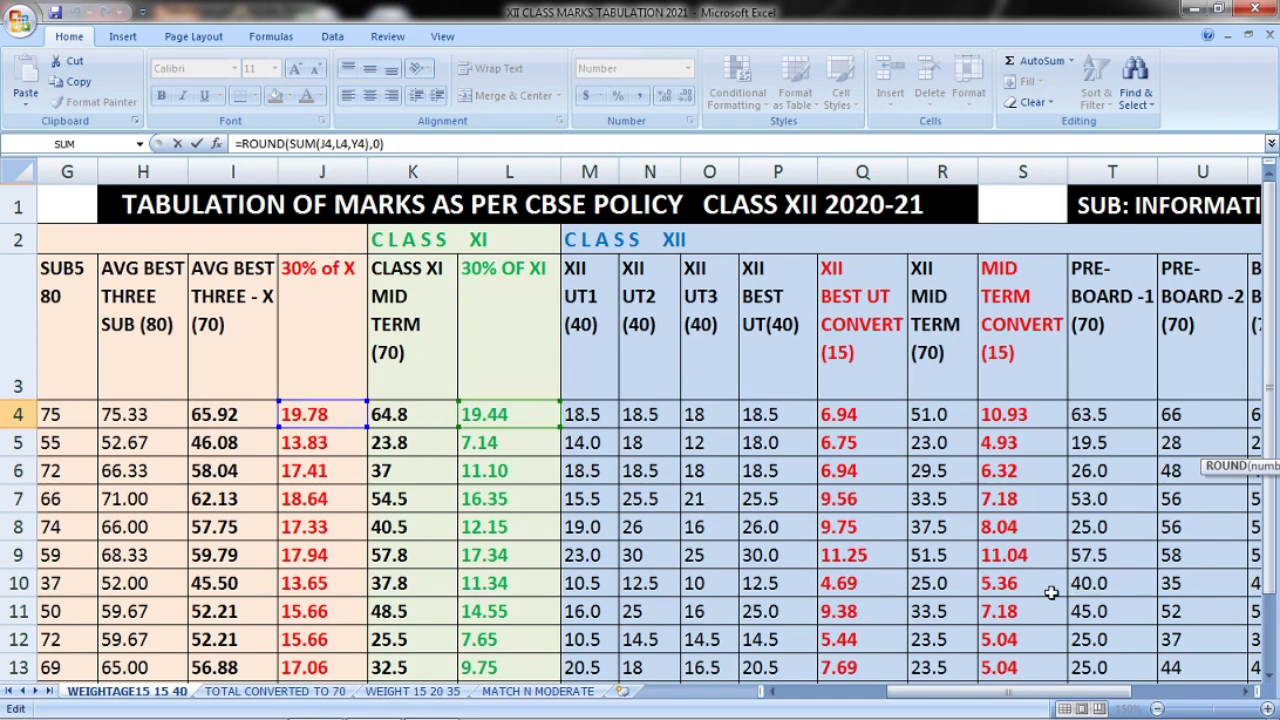
pyautogui.moveTo(938, 703); pyautogui.dragTo(1105, 703)
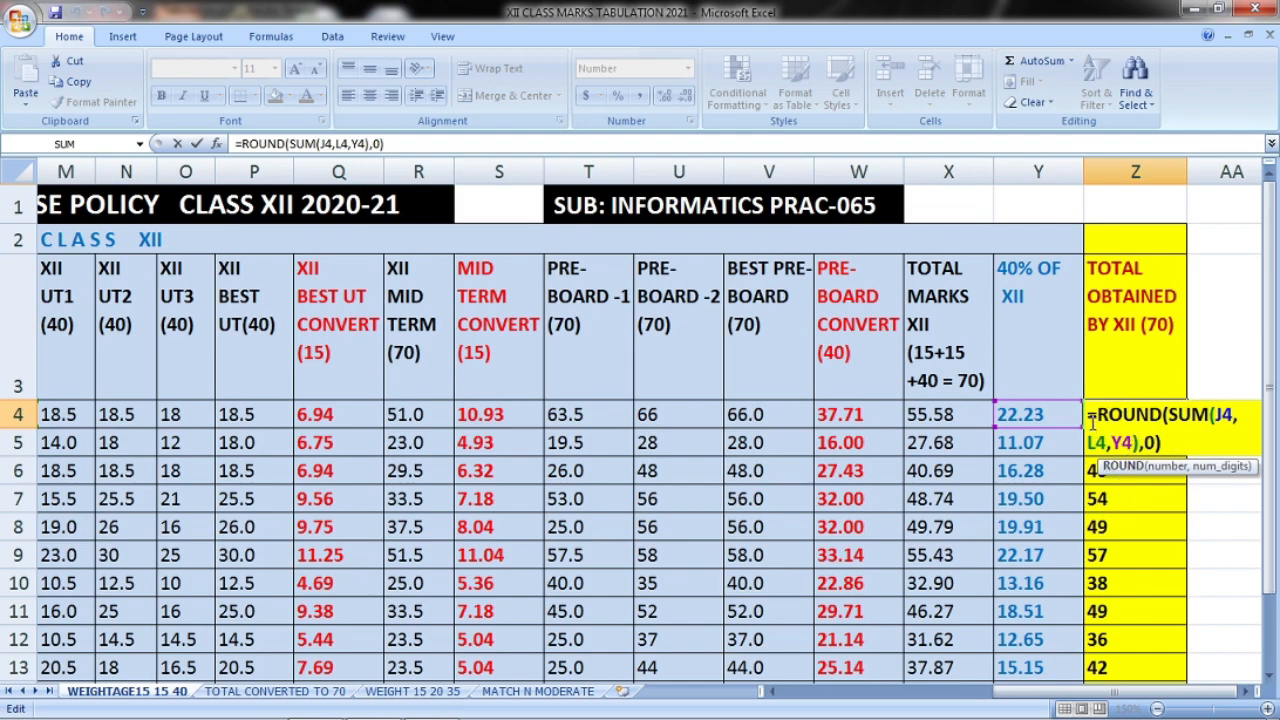
pyautogui.moveTo(1090, 414); pyautogui.dragTo(1175, 448)
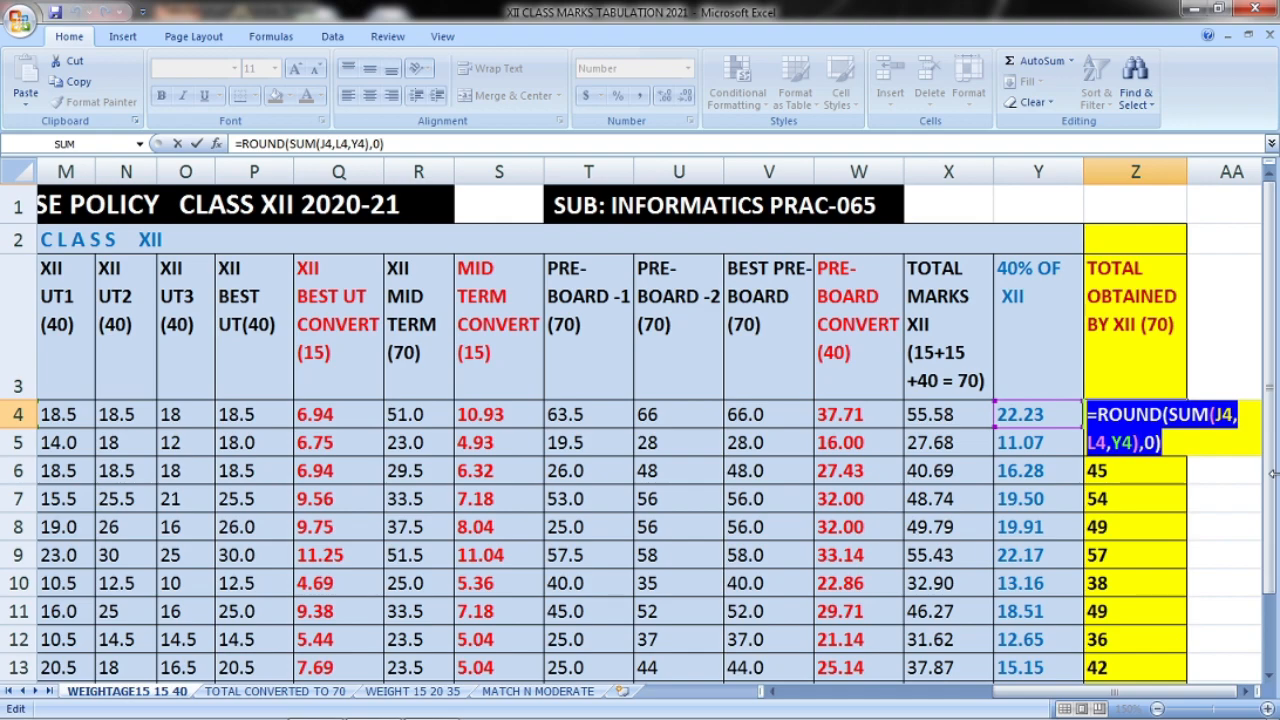
pyautogui.hotkey('ctrl', 'Return')
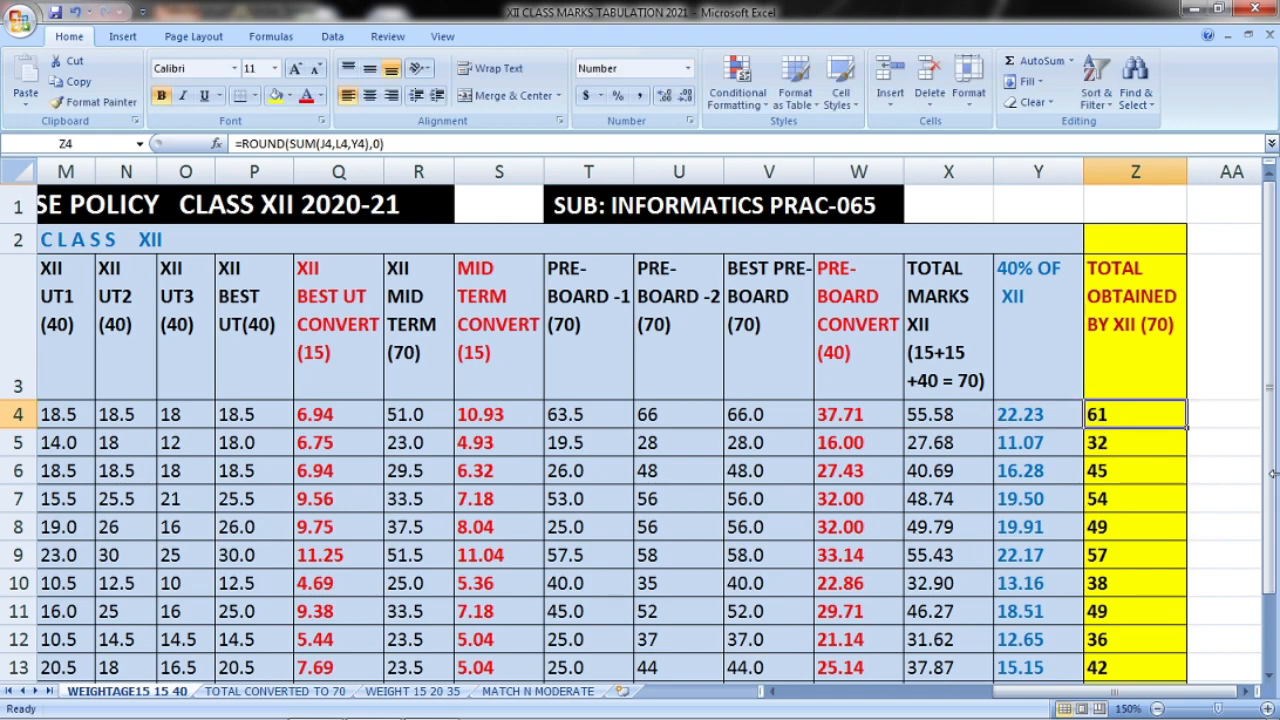
# Refill the total obtained formula from Z4 down to Z12, and review the totals in Z4:Z18.
pyautogui.moveTo(1186, 428); pyautogui.dragTo(1204, 636)
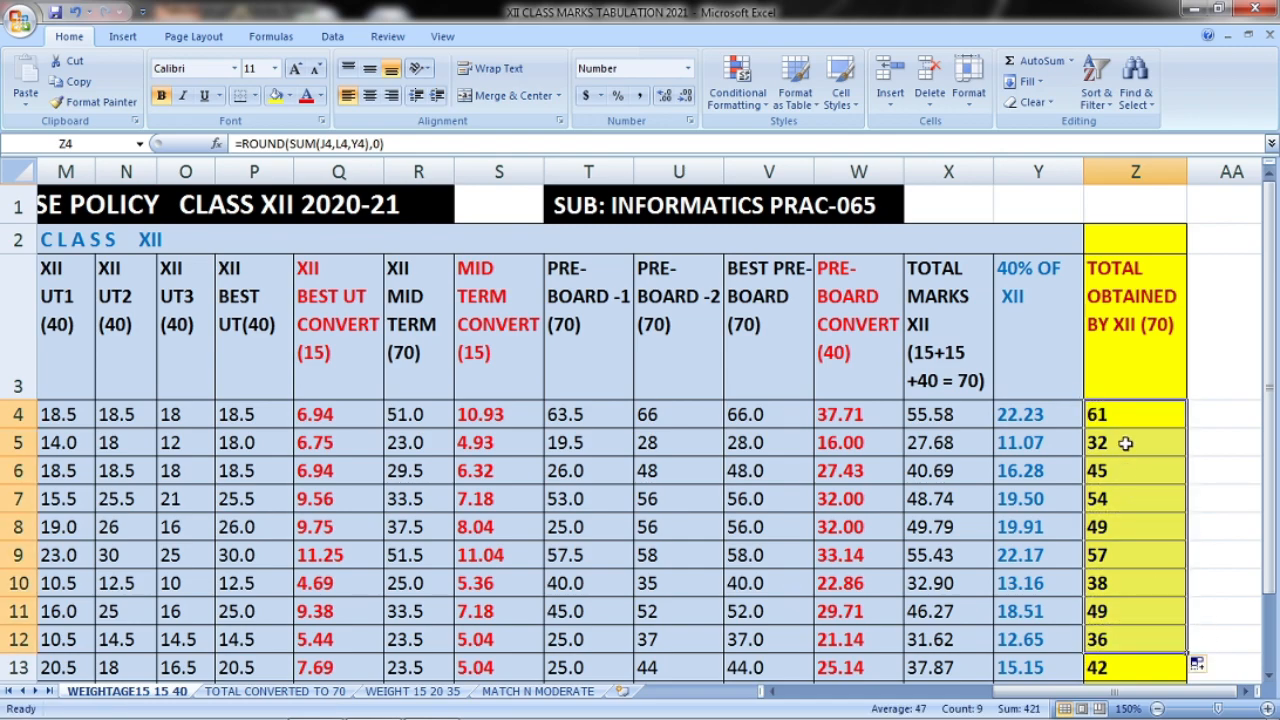
pyautogui.moveTo(1127, 416); pyautogui.dragTo(1137, 586)
pyautogui.scroll(1, 1123, 397)
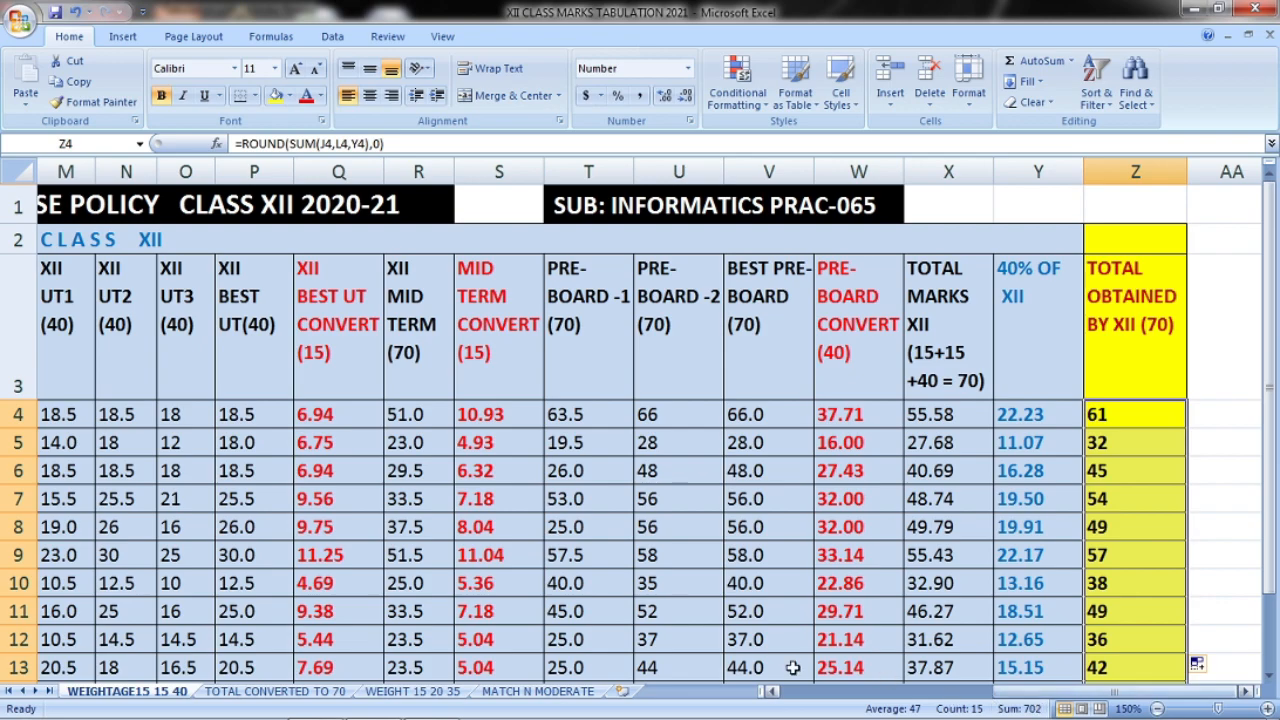
# Examine the formula in Z20 below the total obtained column.
pyautogui.scroll(-3, 1143, 514)
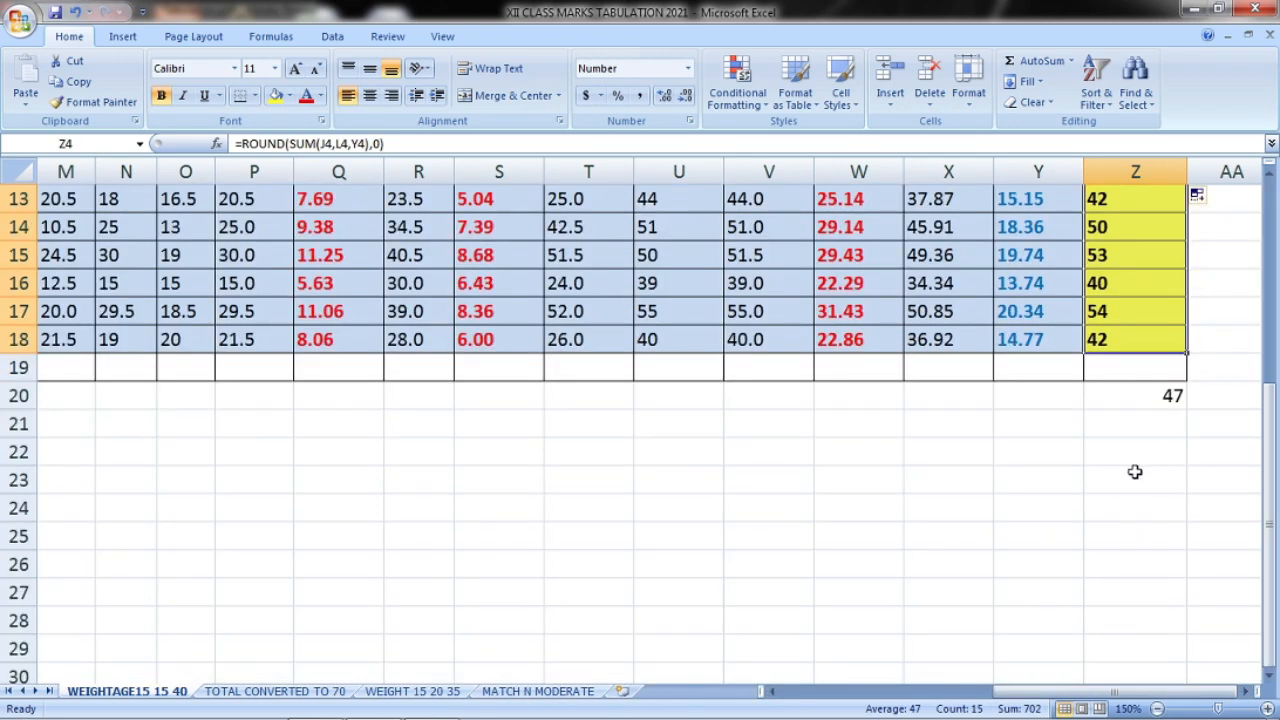
pyautogui.scroll(3, 1125, 486)
pyautogui.click(1171, 650)
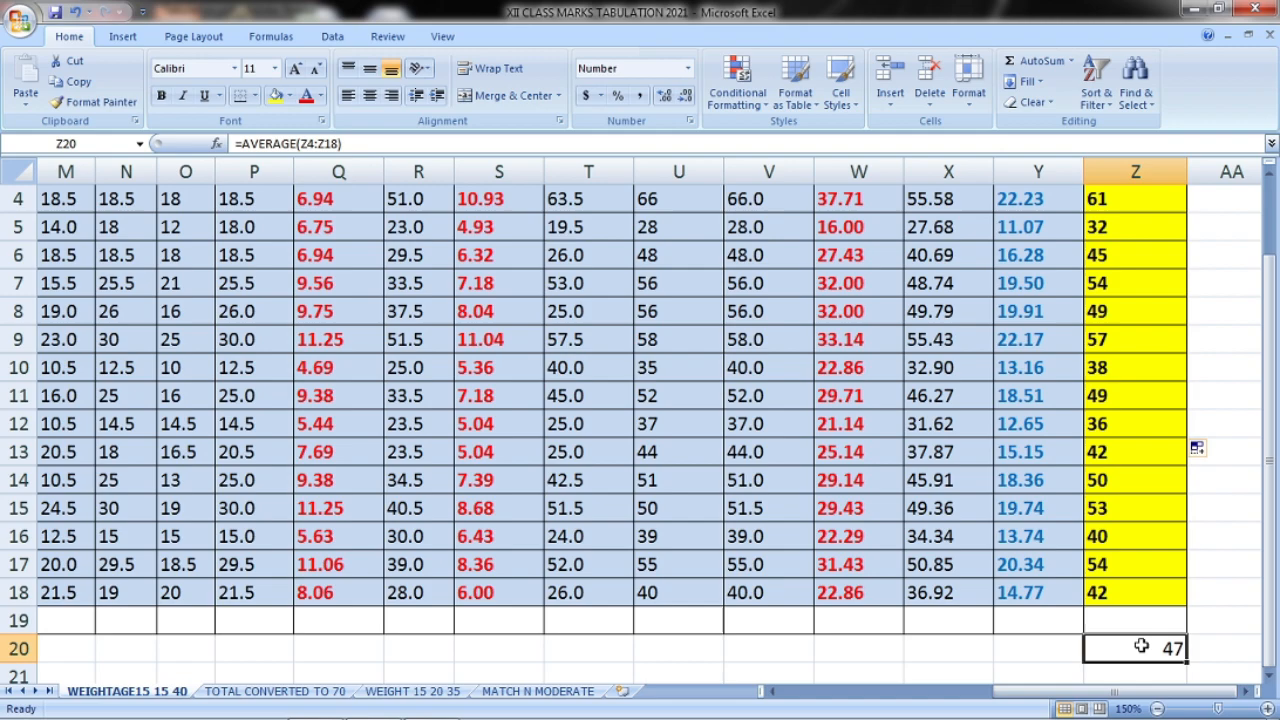
pyautogui.moveTo(343, 143); pyautogui.dragTo(236, 143)
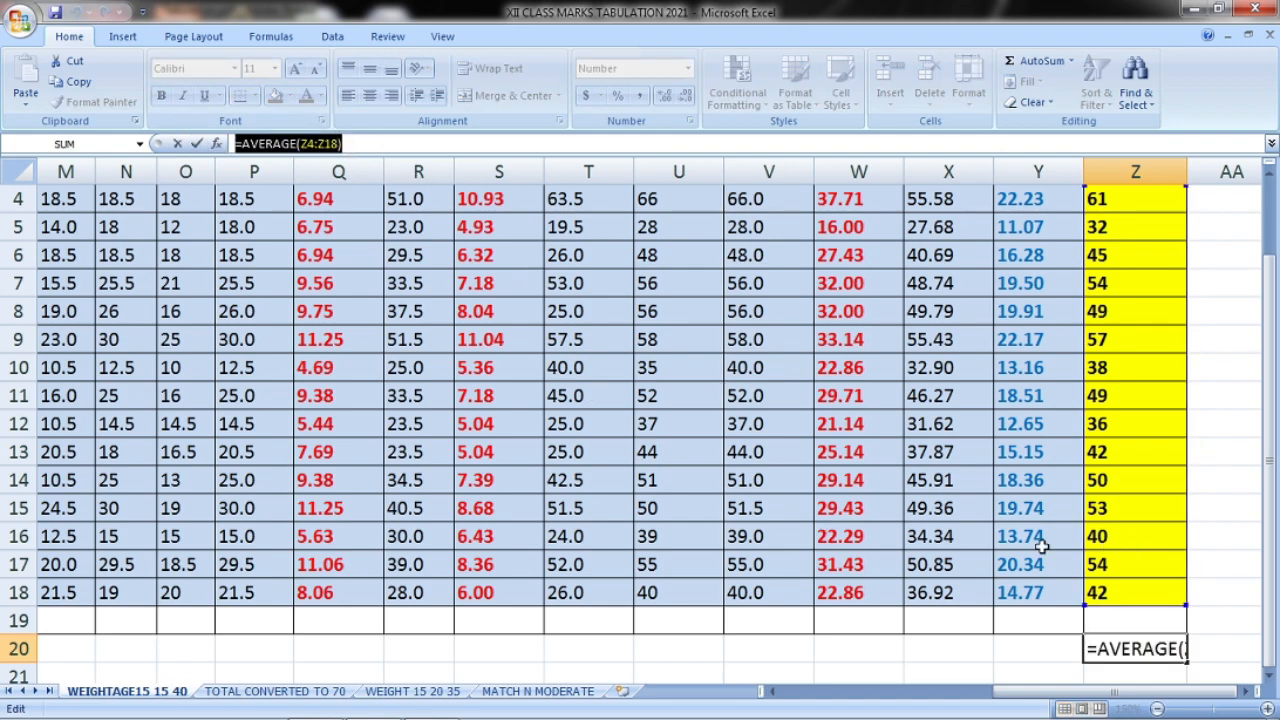
pyautogui.write('=')
pyautogui.click(1045, 652)
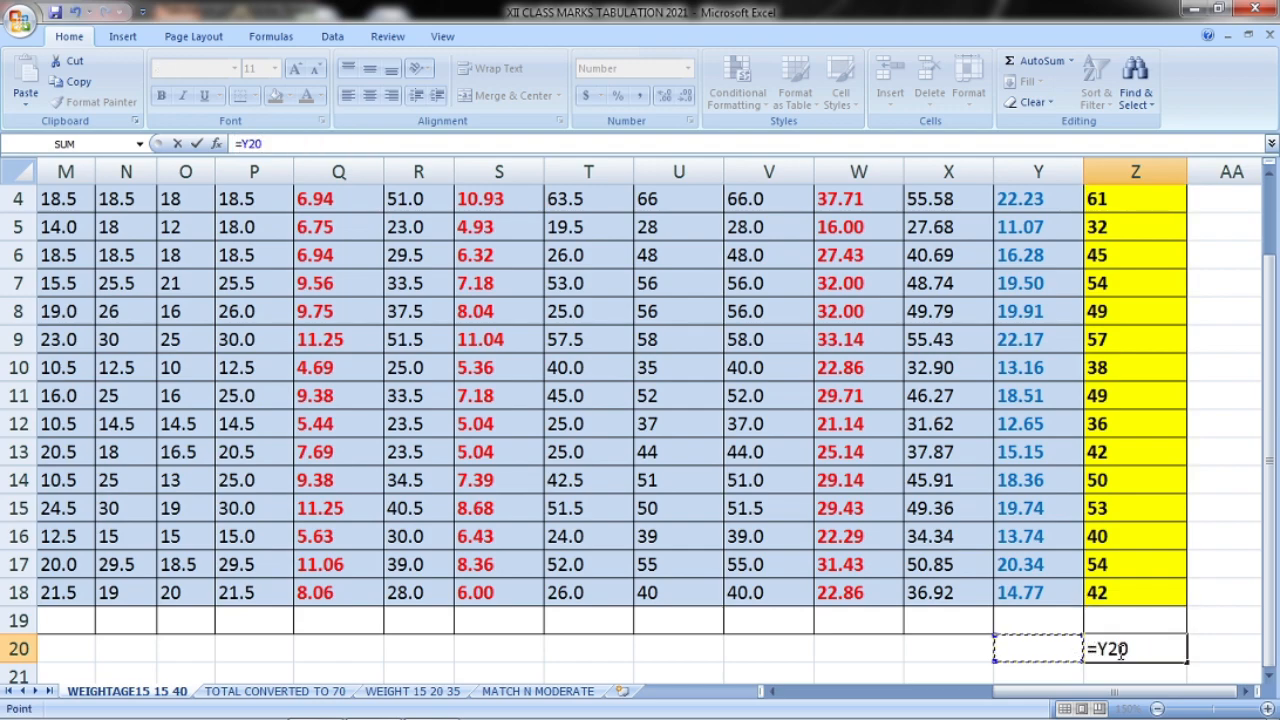
pyautogui.press('Escape')
# Check the Z4:Z18 range used by the AVERAGE function in Z20, keeping the formula as it is.
pyautogui.doubleClick(1140, 650)
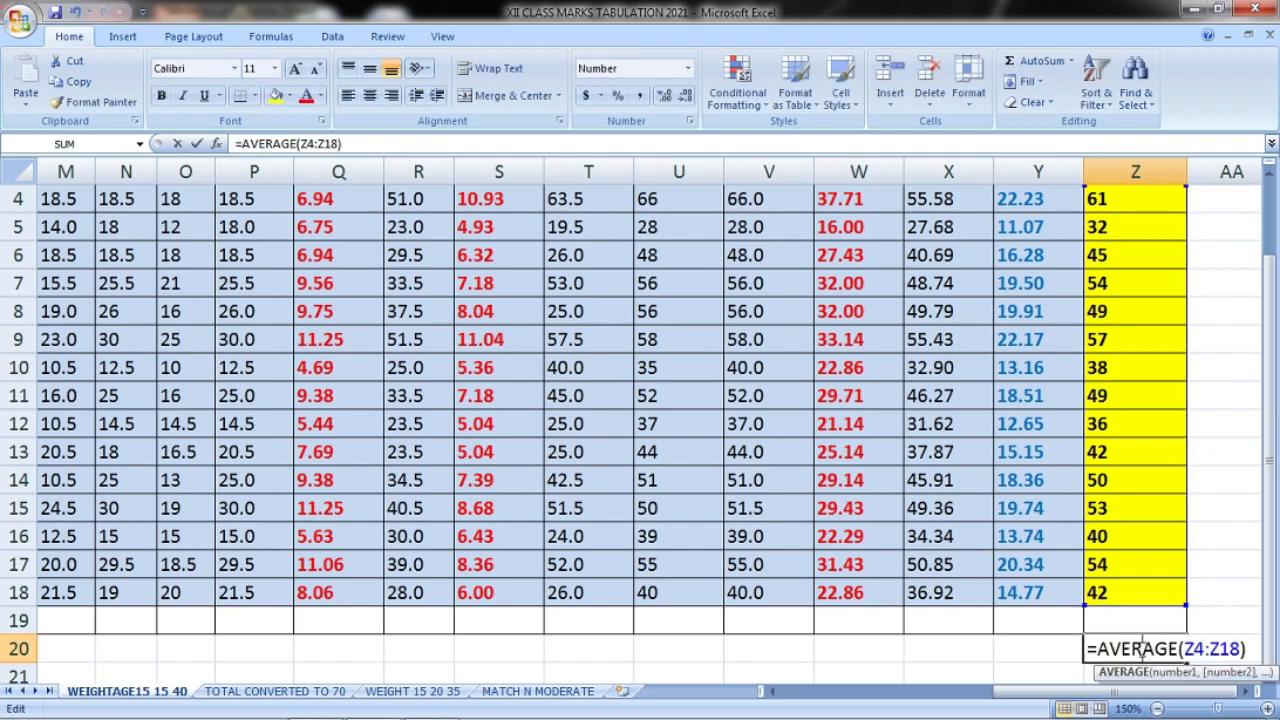
pyautogui.moveTo(1255, 649); pyautogui.dragTo(1089, 649)
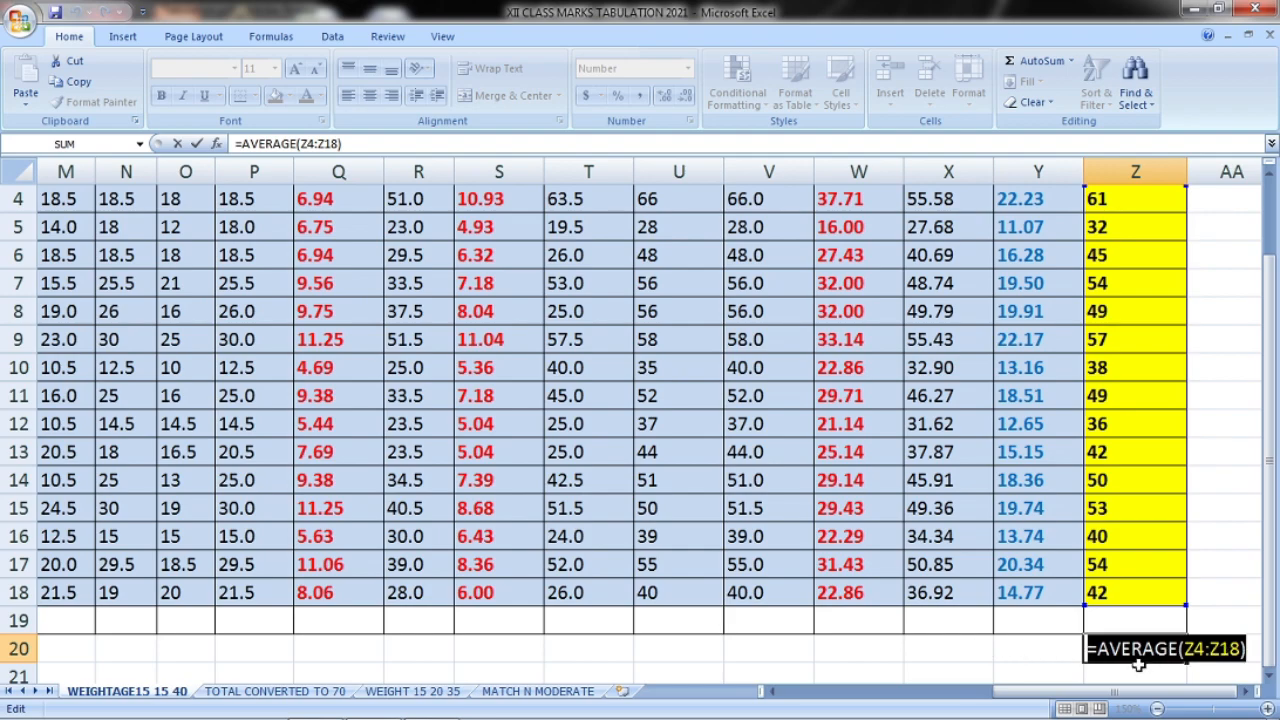
pyautogui.hotkey('ctrl', 'Return')
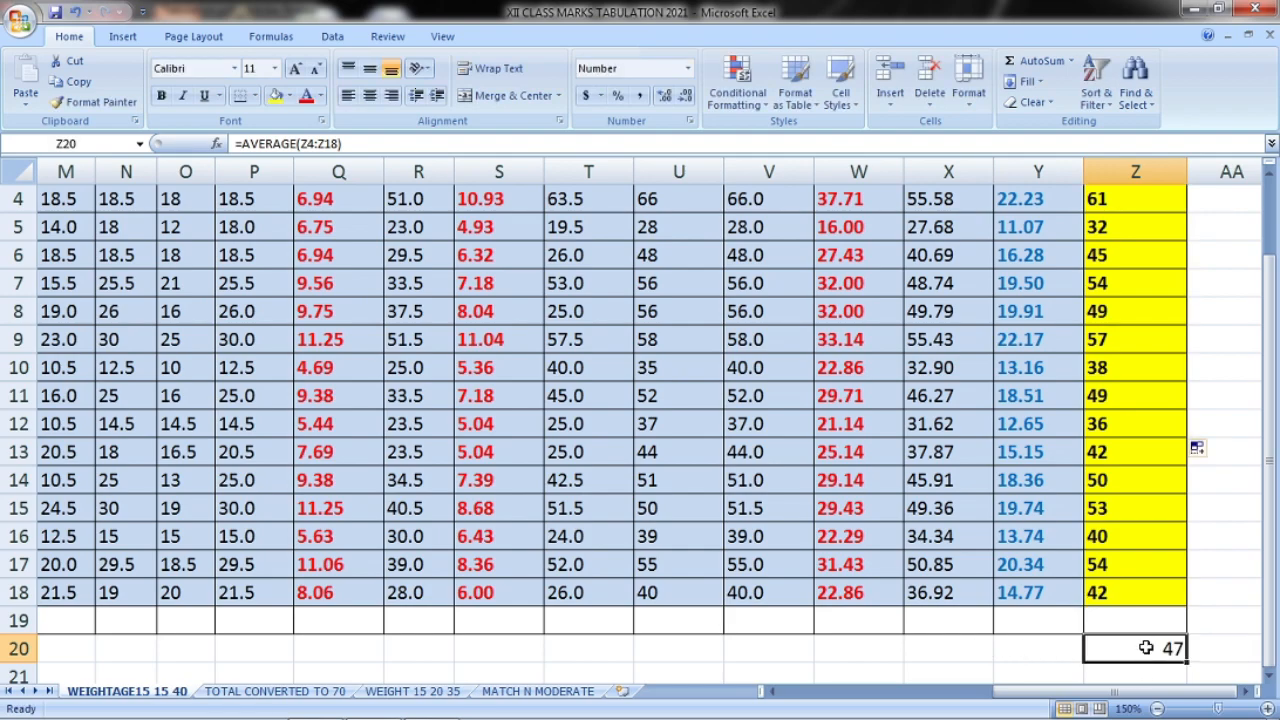
# Look over the Class X, XI and XII columns of the 15-15-40 weightage sheet once more.
pyautogui.moveTo(1037, 697); pyautogui.dragTo(871, 706)
pyautogui.scroll(1, 909, 590)
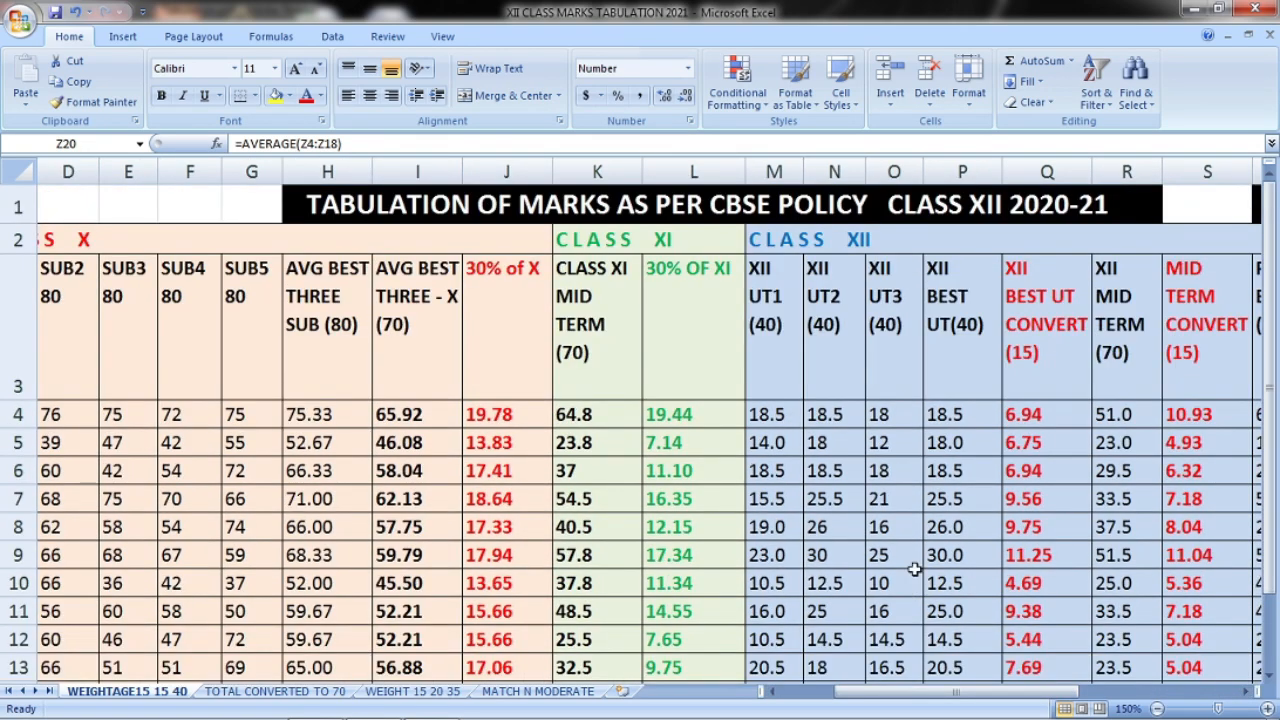
pyautogui.moveTo(946, 697); pyautogui.dragTo(1026, 698)
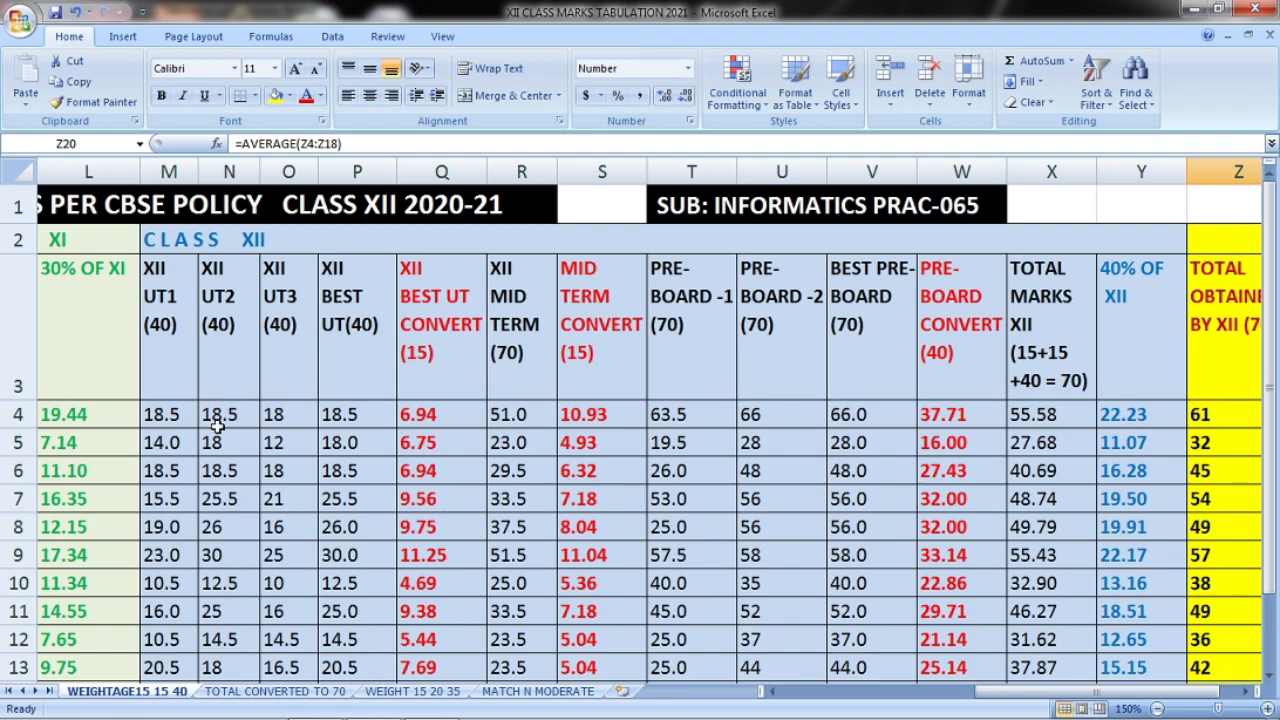
# Open the TOTAL CONVERTED TO 70 sheet and enlarge its view to 140%.
pyautogui.click(270, 691)
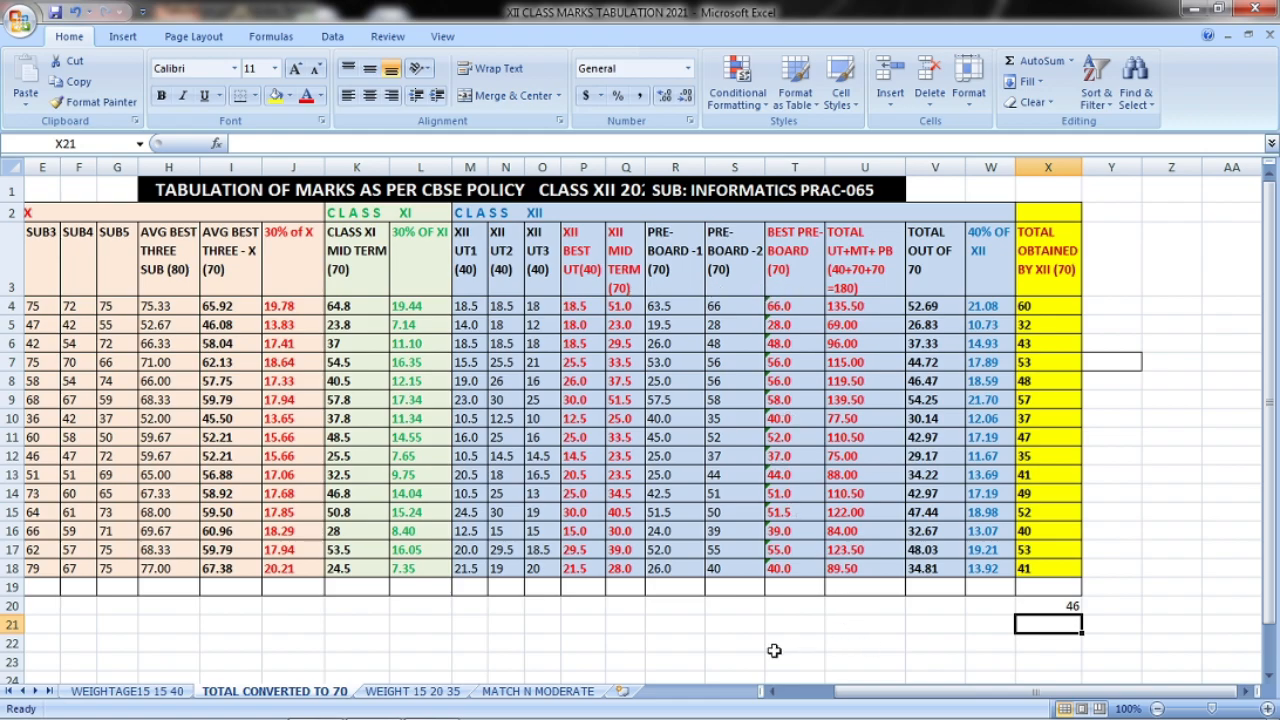
pyautogui.click(1268, 708)
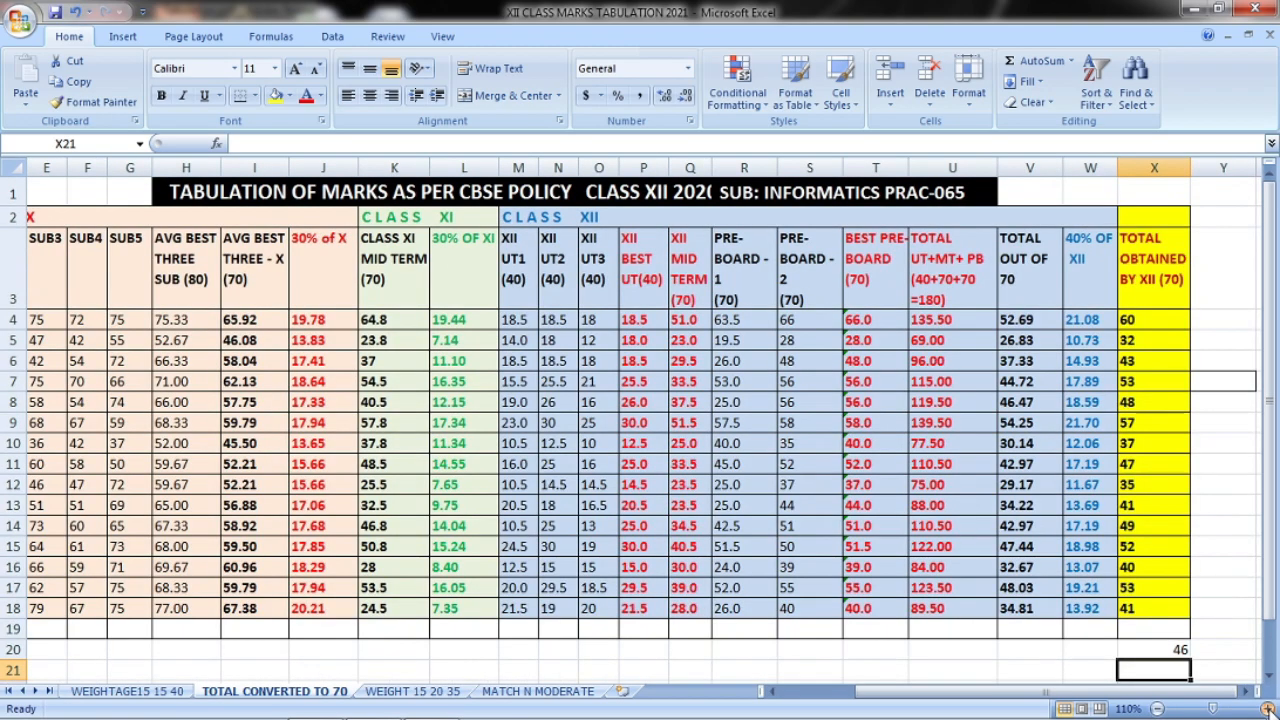
pyautogui.click(1268, 708)
pyautogui.click(1268, 708)
pyautogui.click(1268, 708)
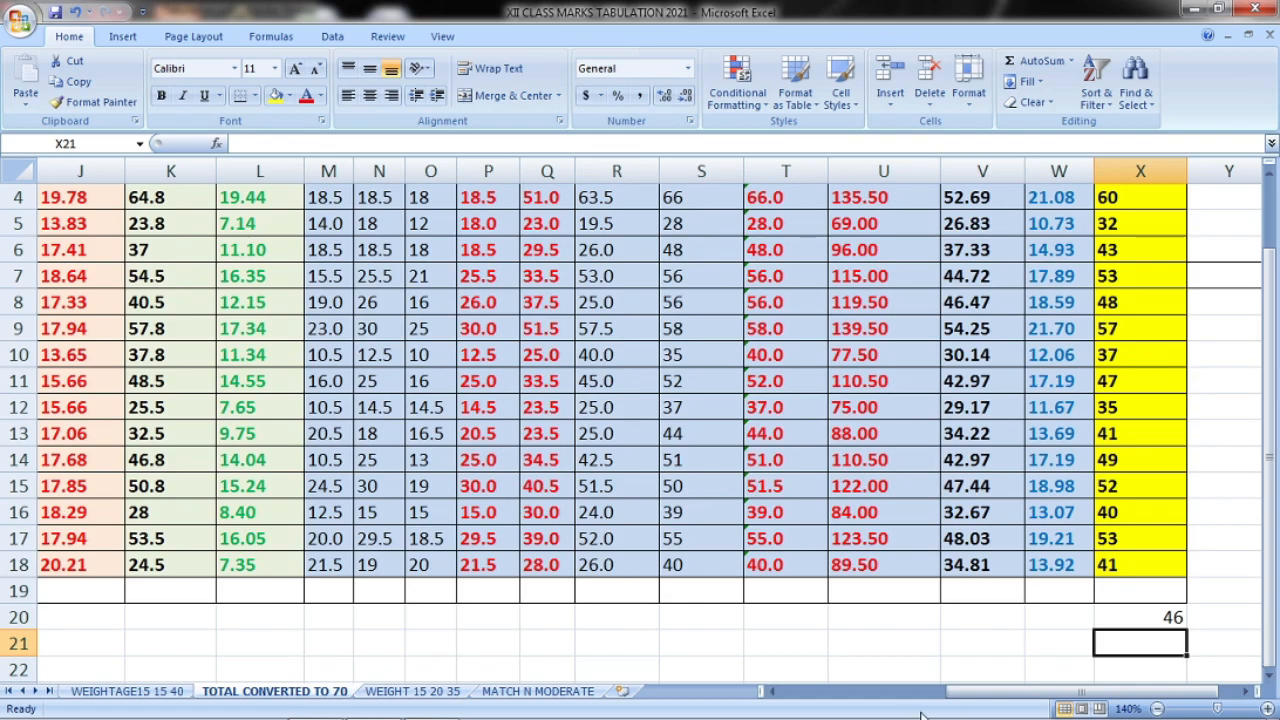
# Review the 30% of X and 30% of XI columns on the TOTAL CONVERTED TO 70 sheet.
pyautogui.moveTo(994, 691); pyautogui.dragTo(850, 691)
pyautogui.scroll(1, 957, 591)
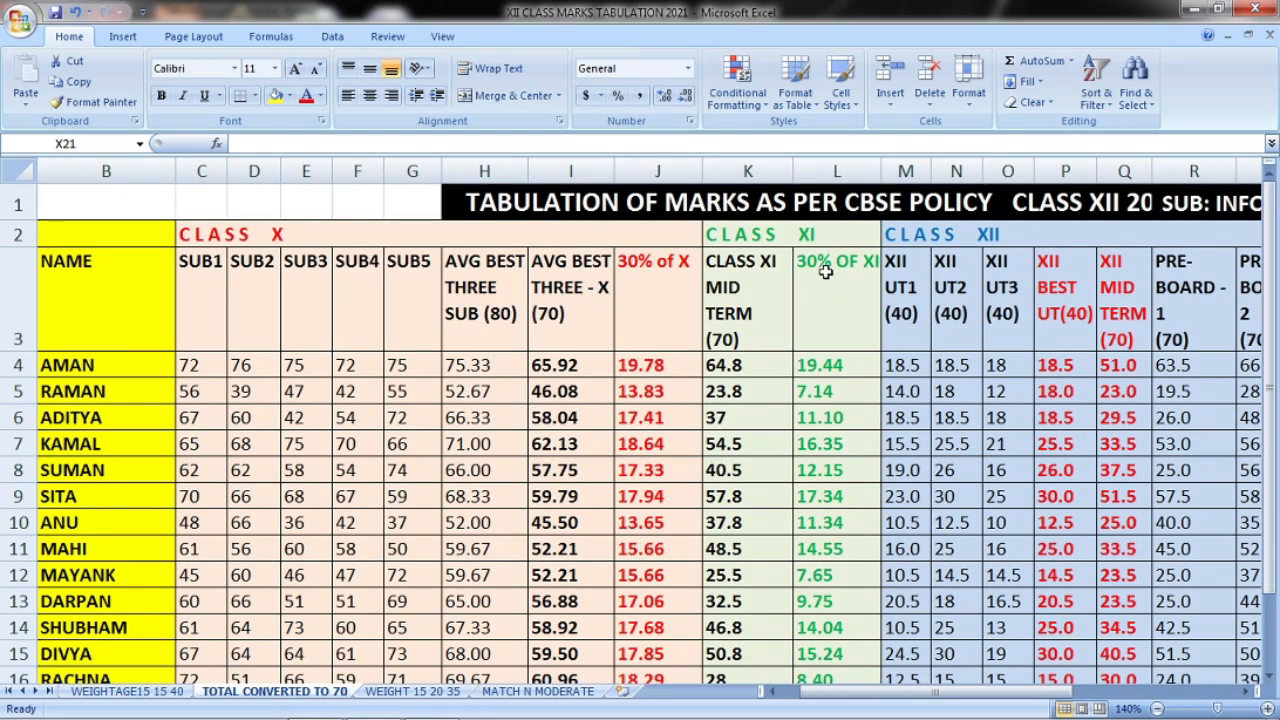
pyautogui.moveTo(640, 262); pyautogui.dragTo(648, 668)
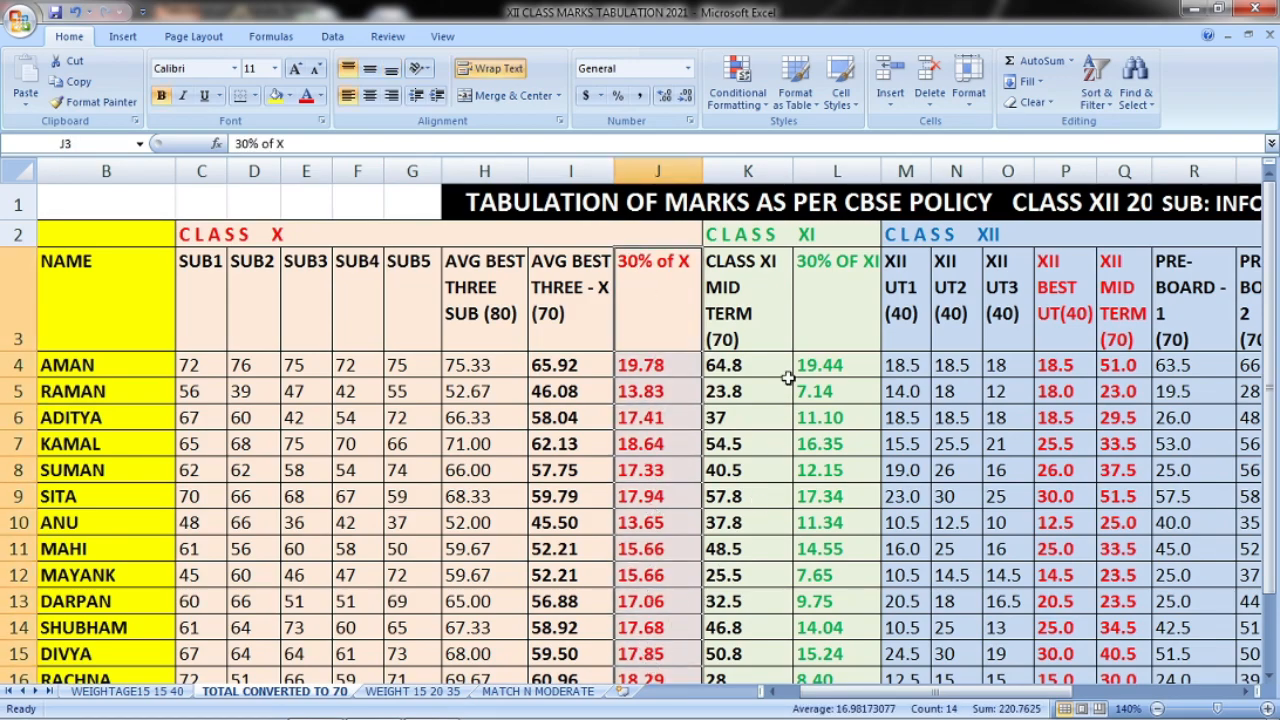
pyautogui.moveTo(820, 268); pyautogui.dragTo(840, 662)
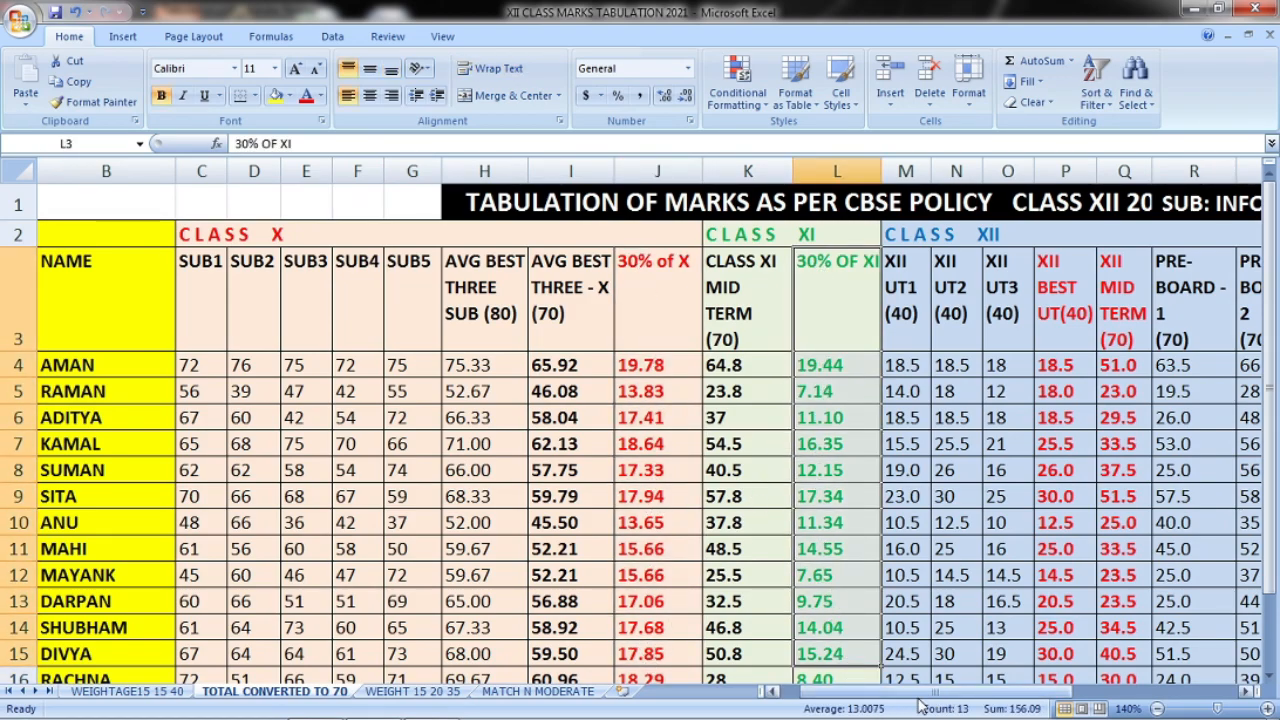
# Check the best UT and mid term headers in P3:Q3, and examine the SUM formula in U4 for the Class XII total out of 180.
pyautogui.moveTo(906, 696); pyautogui.dragTo(1033, 690)
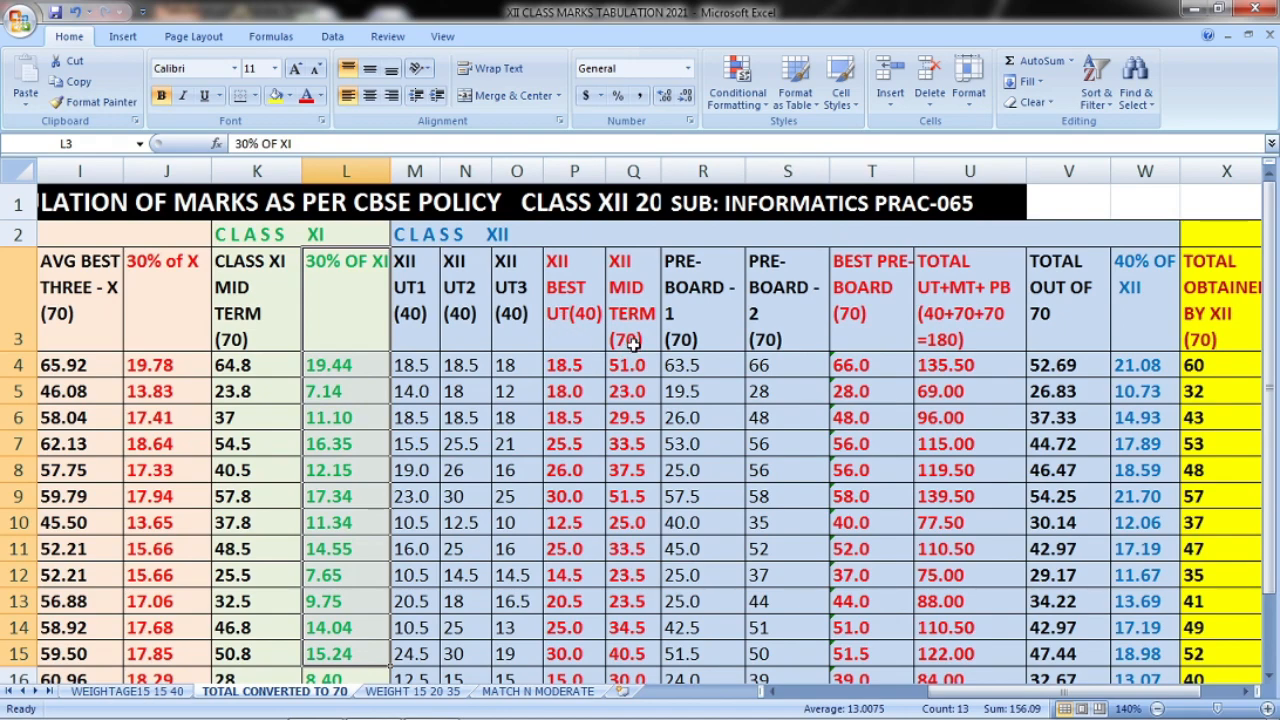
pyautogui.moveTo(566, 320); pyautogui.dragTo(635, 268)
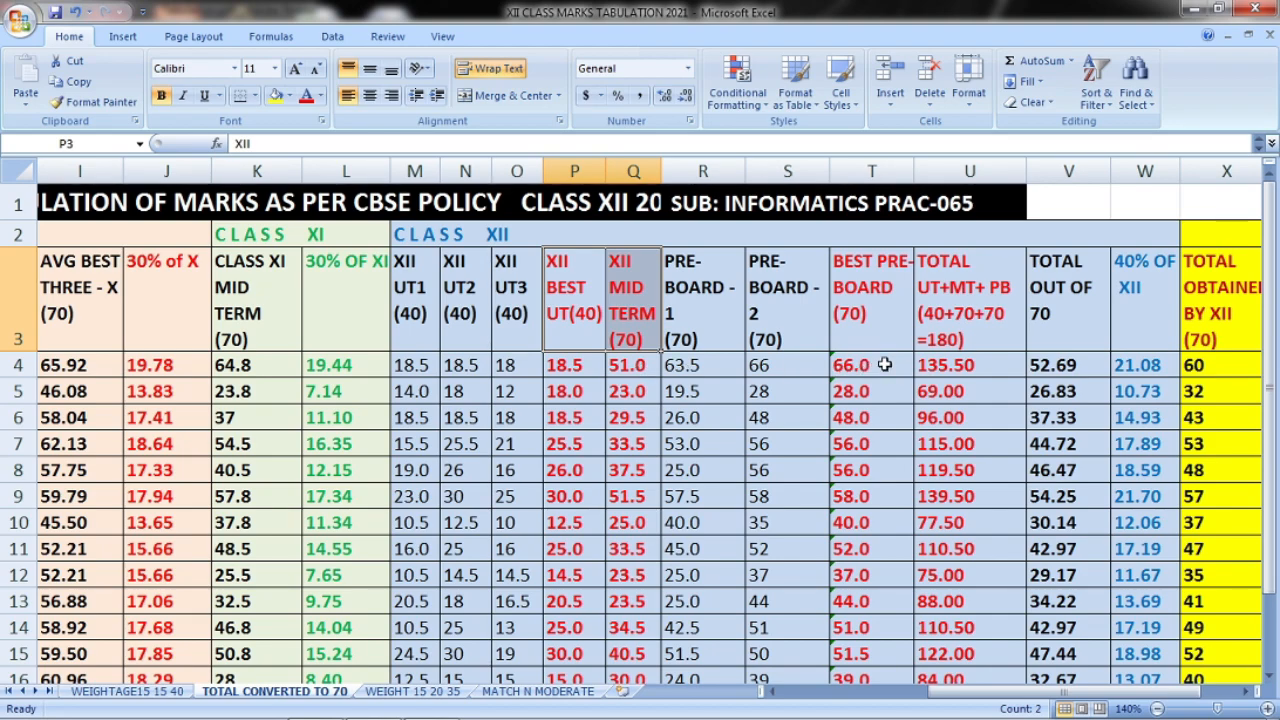
pyautogui.click(940, 342)
pyautogui.click(930, 366)
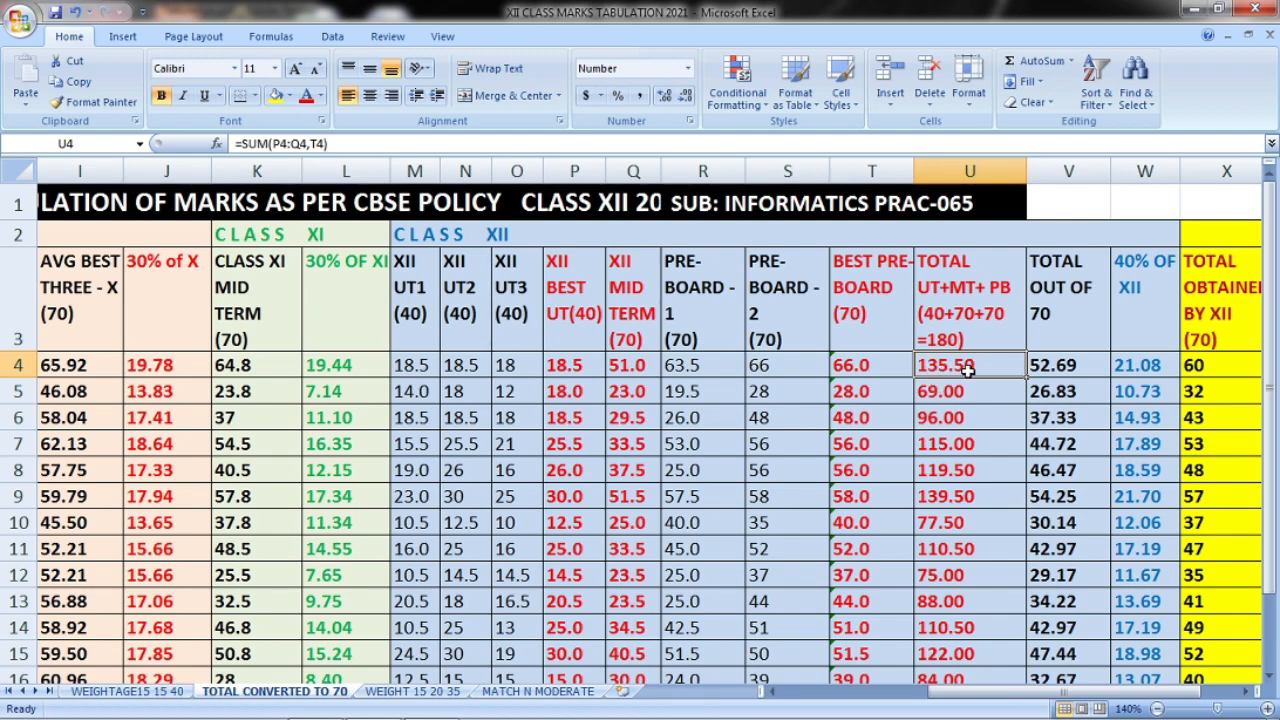
# Examine the V4 formula that scales the Class XII total from 180 to 70, and review the TOTAL OUT OF 70 column.
pyautogui.click(1072, 368)
pyautogui.doubleClick(1072, 368)
pyautogui.moveTo(1133, 365); pyautogui.dragTo(1030, 365)
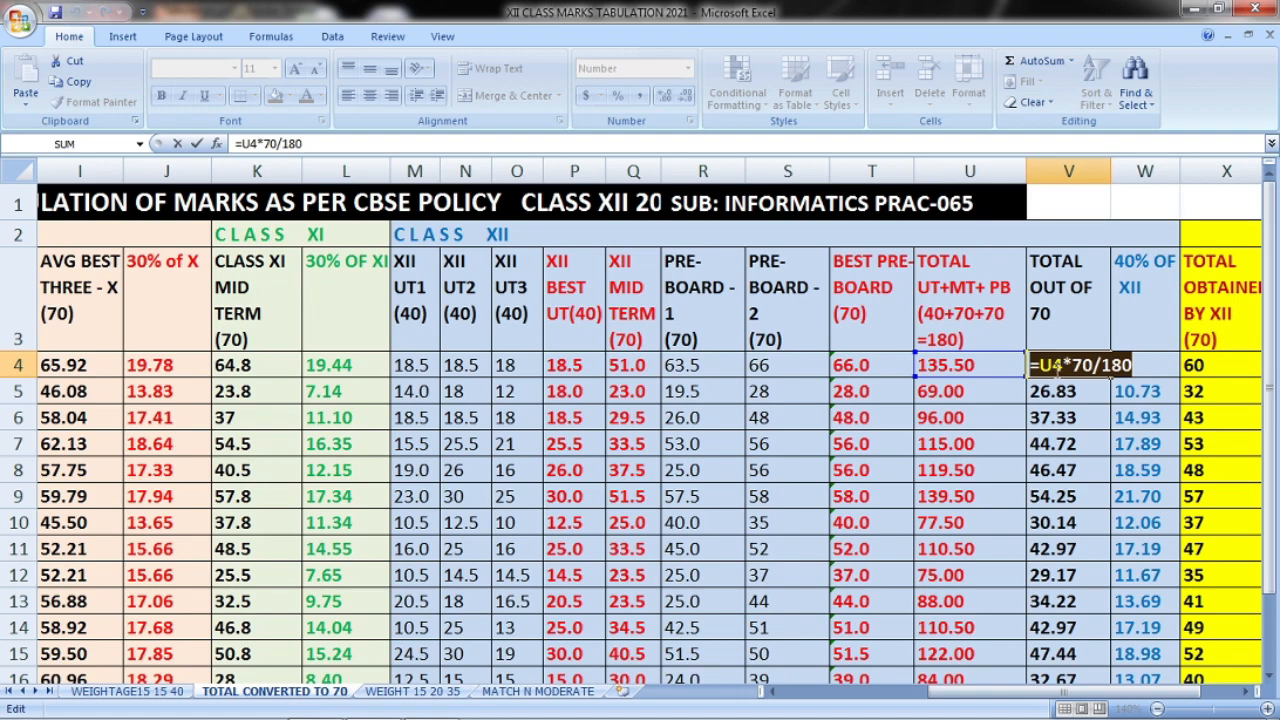
pyautogui.press('Return')
pyautogui.moveTo(1058, 302); pyautogui.dragTo(1076, 658)
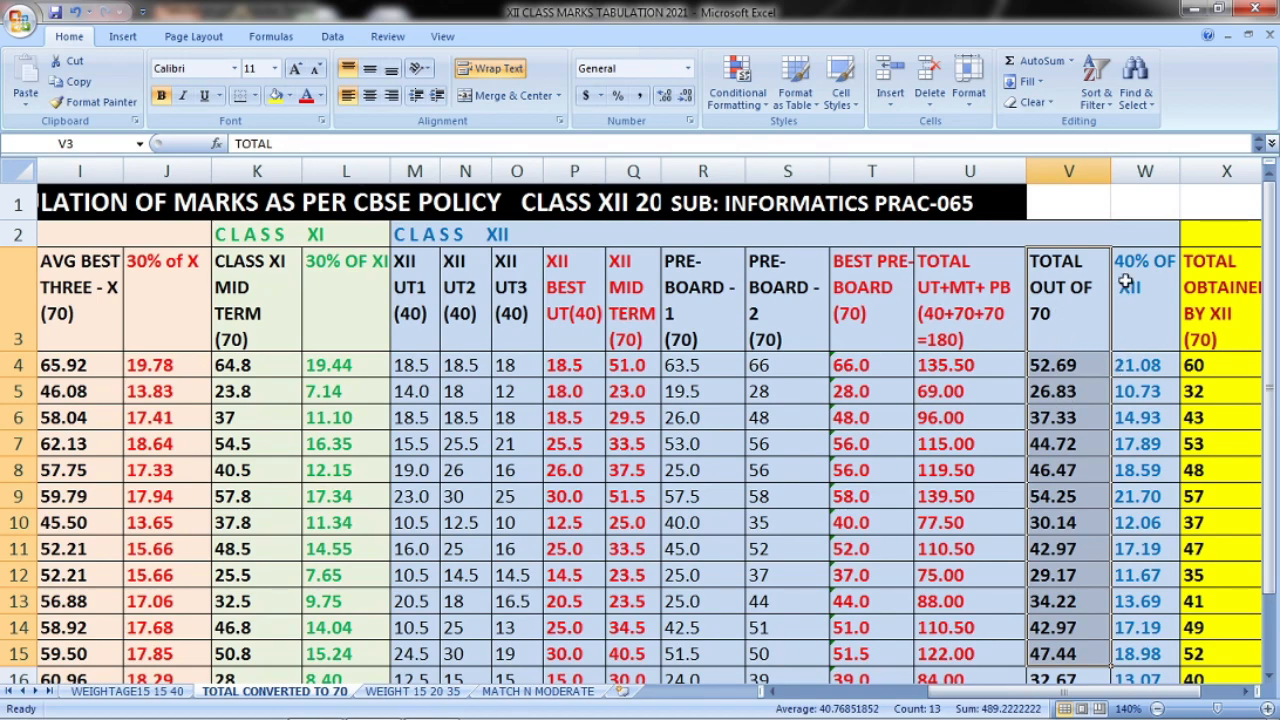
# Examine the W4 formula for 40% of the Class XII total, and review the 40% OF XII marks in W4:W18.
pyautogui.click(1245, 694)
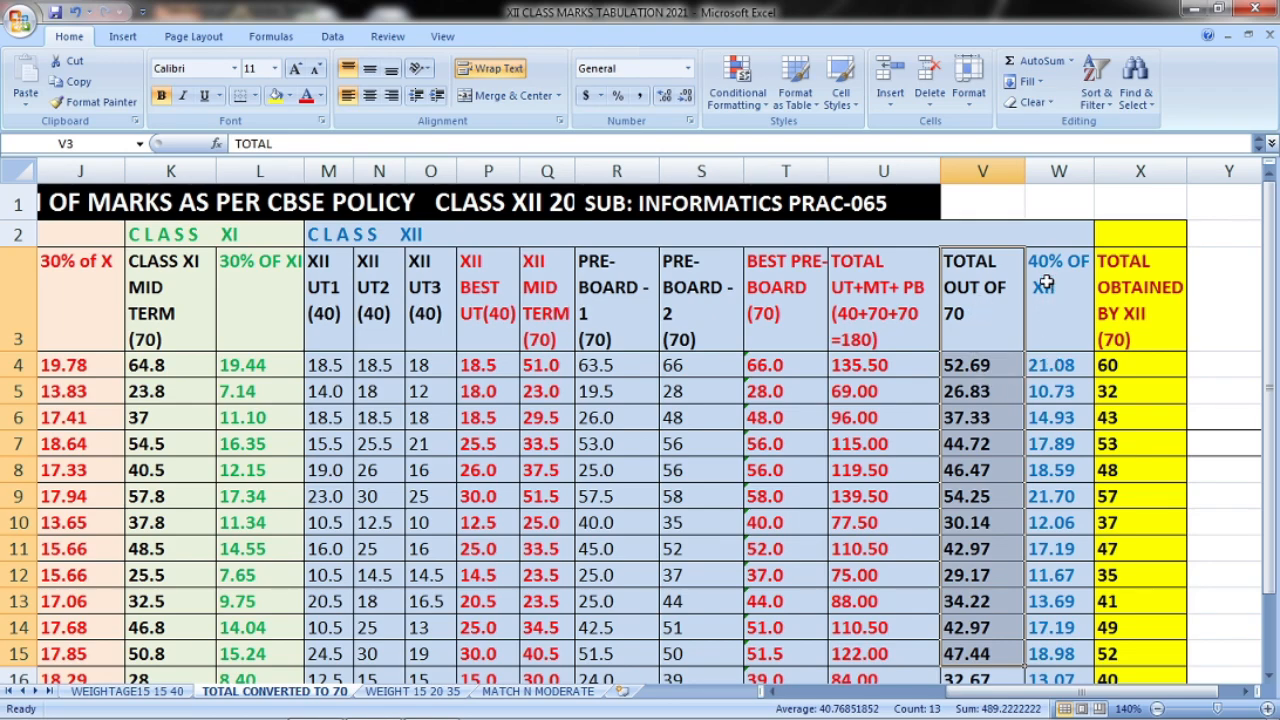
pyautogui.click(1055, 367)
pyautogui.doubleClick(1055, 367)
pyautogui.moveTo(1110, 367); pyautogui.dragTo(1006, 367)
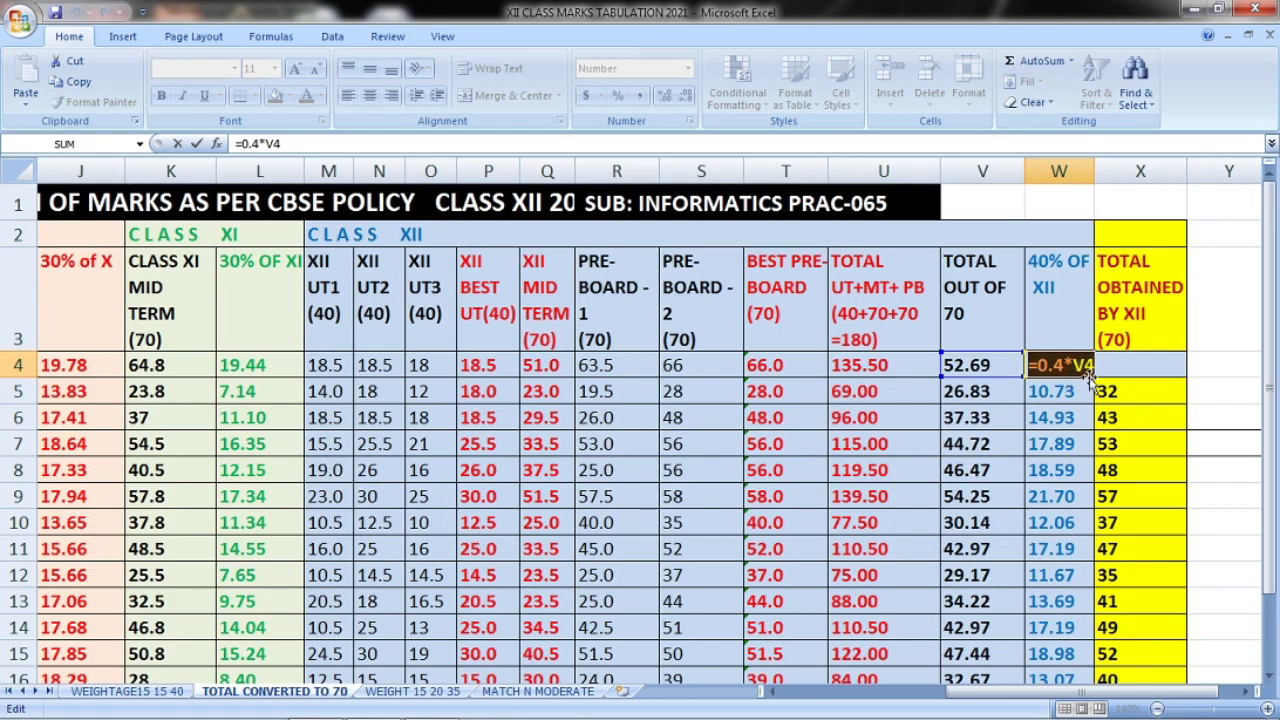
pyautogui.press('Return')
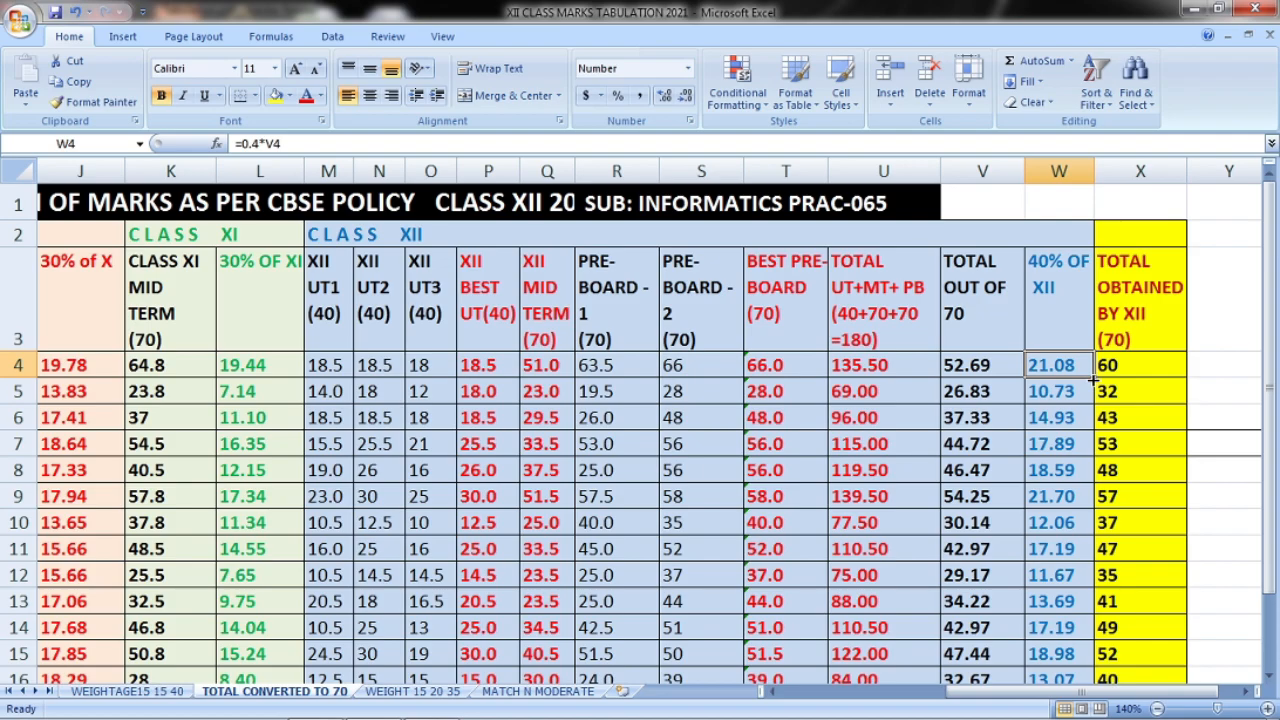
pyautogui.moveTo(1063, 366); pyautogui.dragTo(1060, 563)
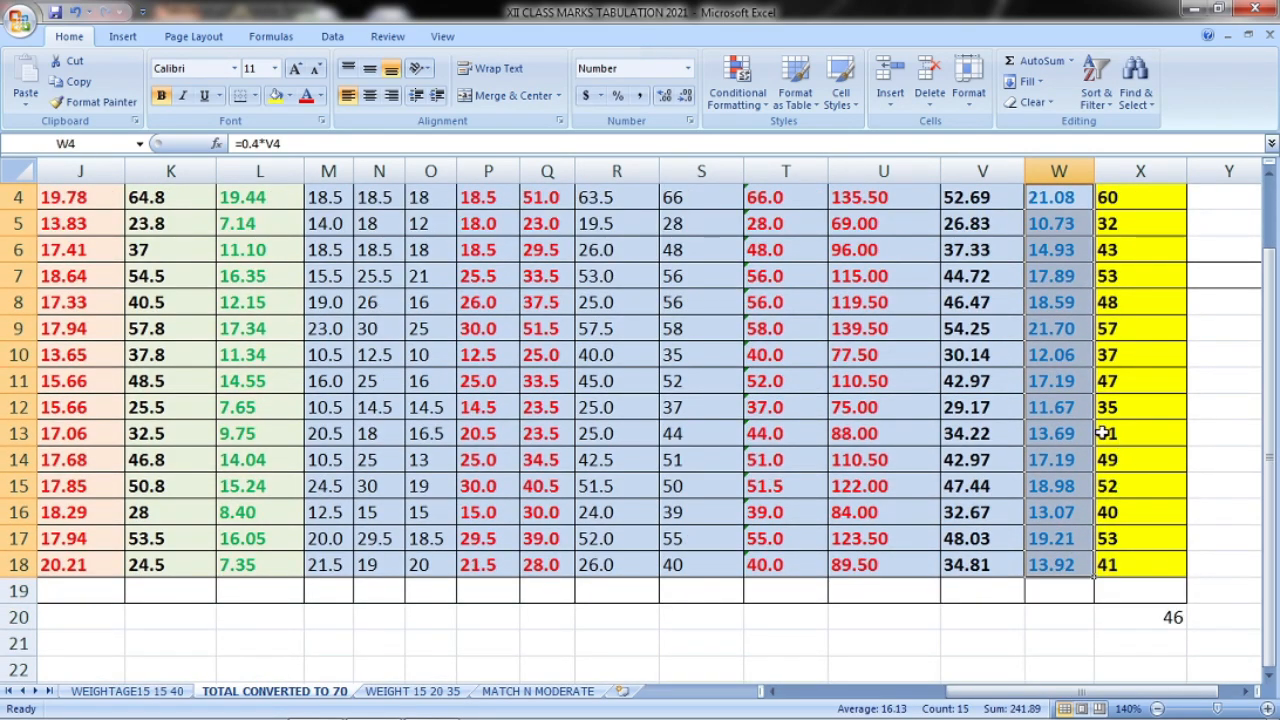
pyautogui.scroll(1, 1090, 432)
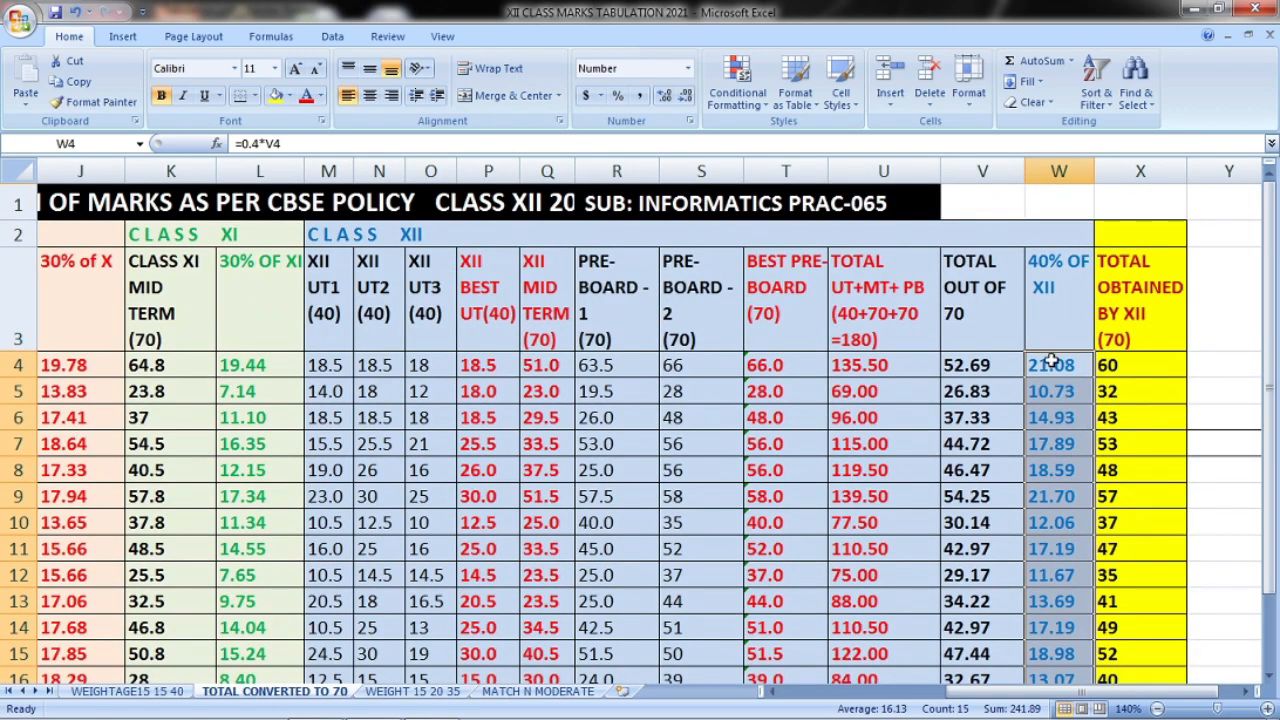
# Review the 30% OF XI marks in column L and the 30% of X marks in column J.
pyautogui.moveTo(252, 367); pyautogui.dragTo(260, 583)
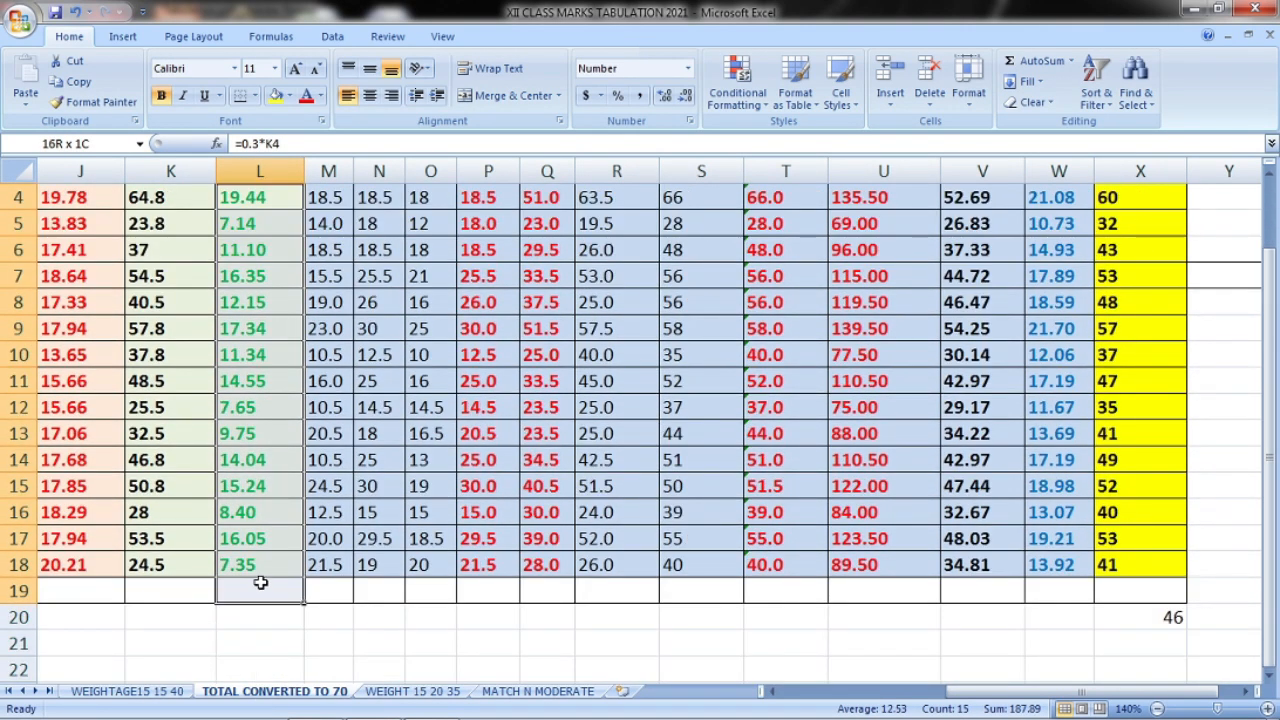
pyautogui.scroll(1, 77, 497)
pyautogui.click(85, 370)
pyautogui.moveTo(85, 370); pyautogui.dragTo(80, 675)
pyautogui.scroll(-1, 157, 529)
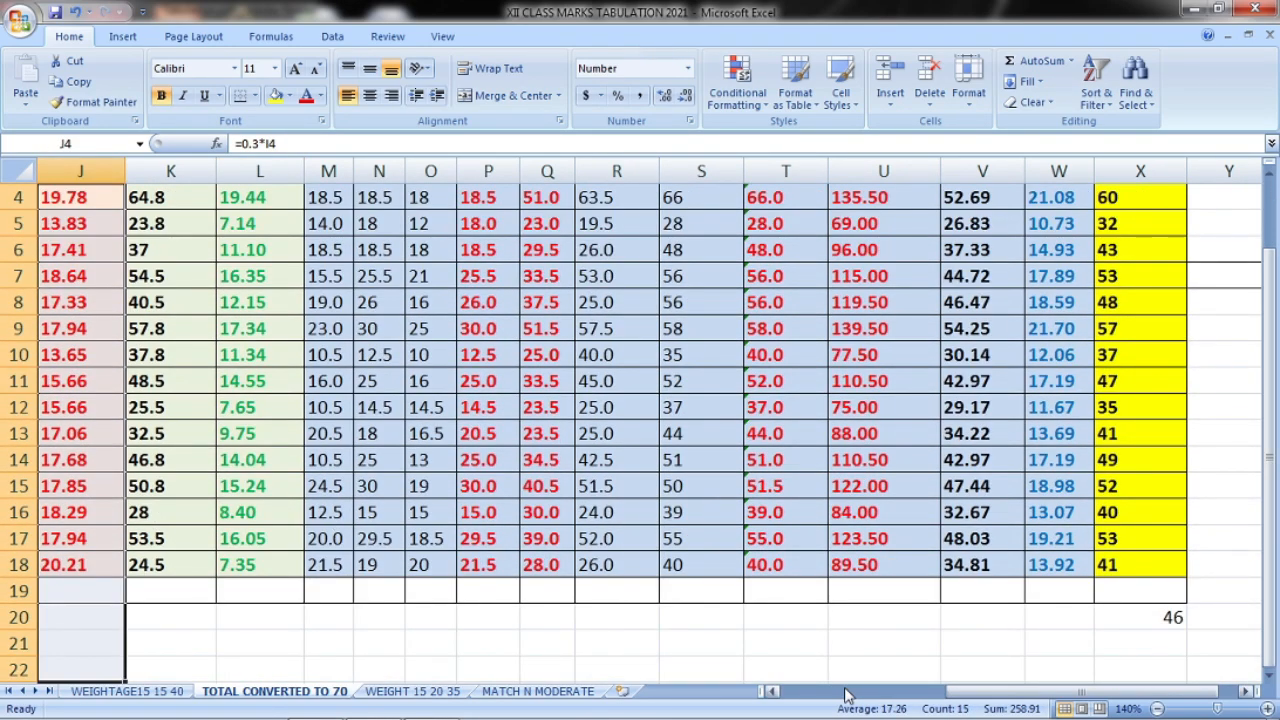
pyautogui.scroll(1, 1150, 570)
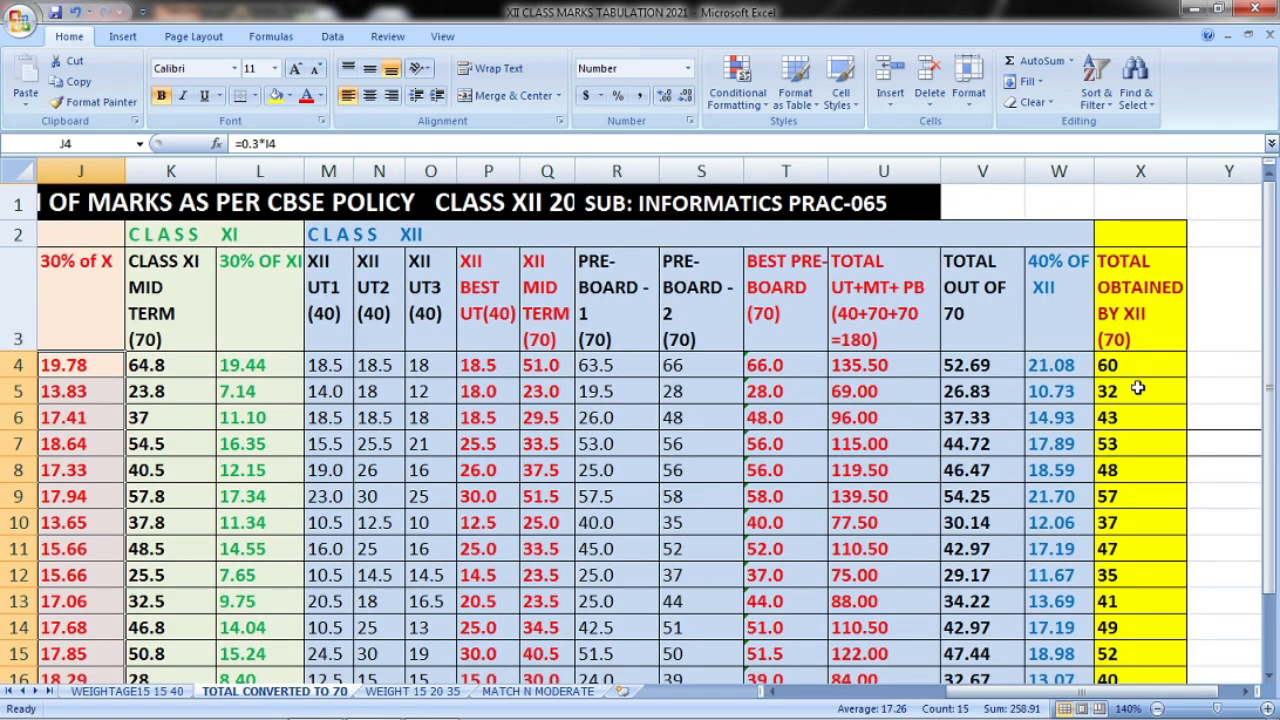
# Review the TOTAL OBTAINED BY XII marks in column X and examine the AVERAGE formula in X20.
pyautogui.moveTo(1140, 369); pyautogui.dragTo(1144, 570)
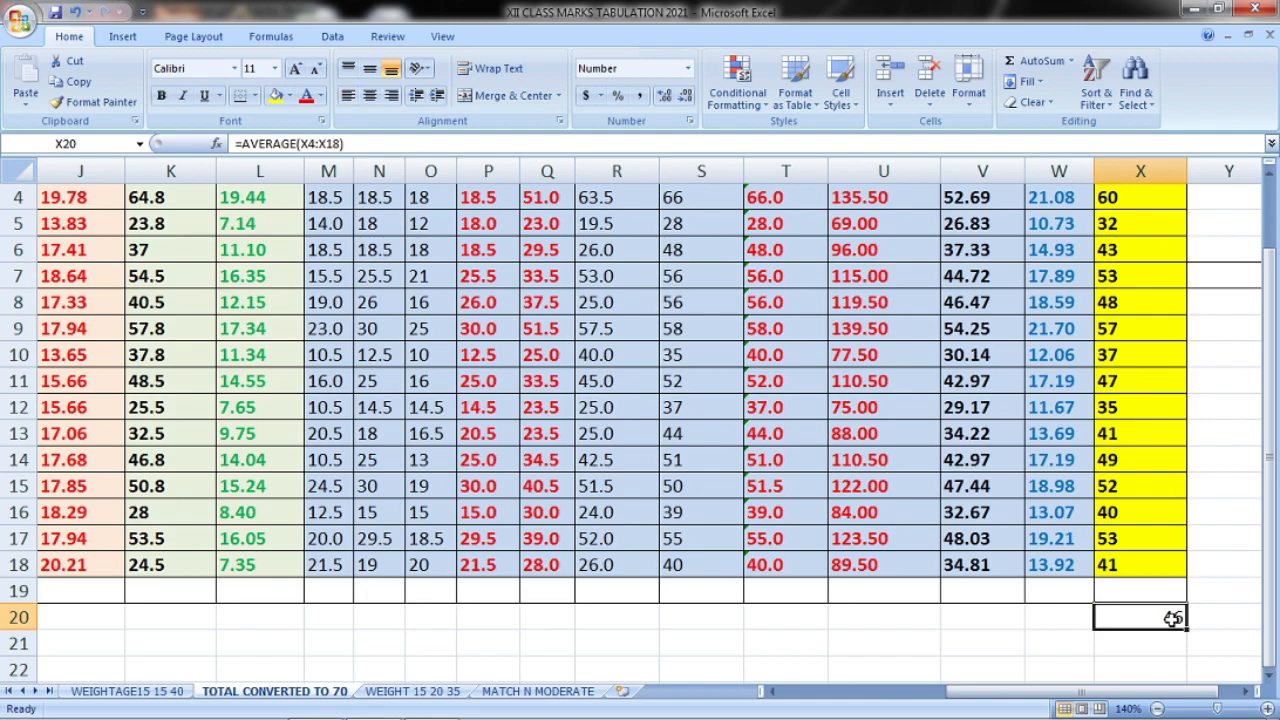
pyautogui.doubleClick(1188, 621)
pyautogui.moveTo(1098, 619); pyautogui.dragTo(1272, 613)
pyautogui.press('Escape')
pyautogui.click(1052, 634)
pyautogui.click(1158, 620)
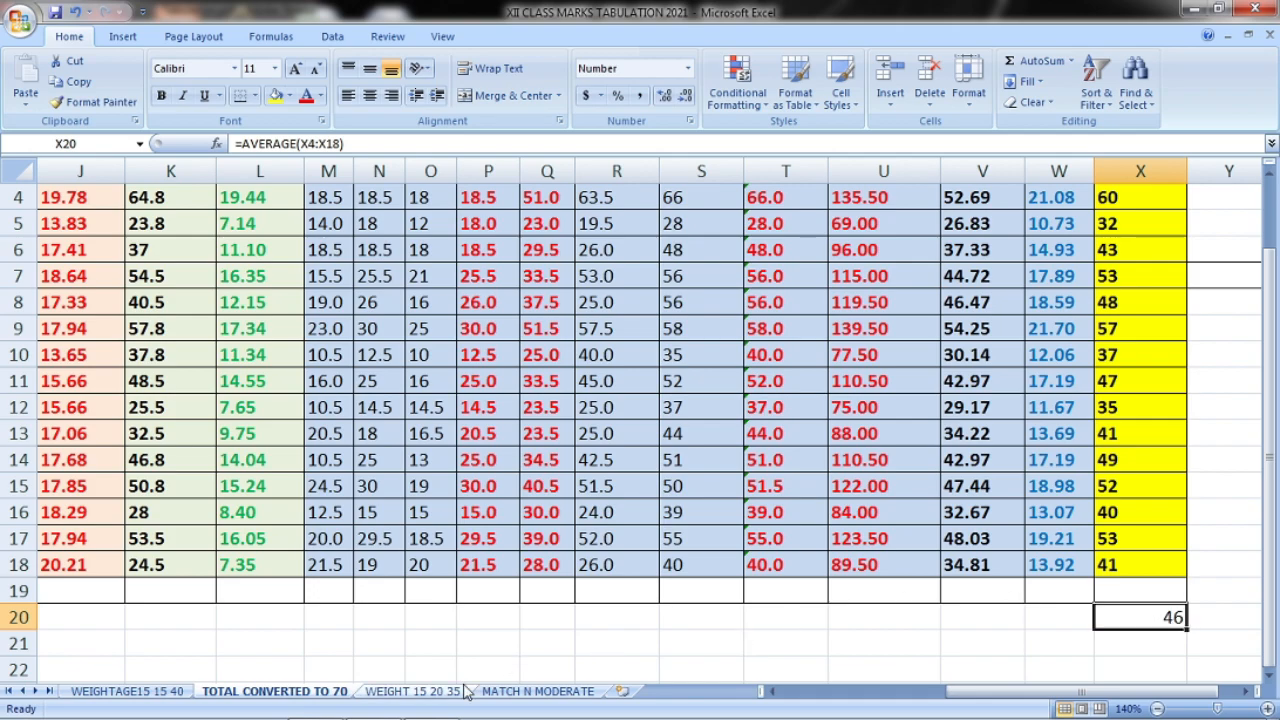
# Open the WEIGHT 15 20 35 sheet, enlarged to 130%, and review its 30% of X and 30% OF XI columns.
pyautogui.click(414, 691)
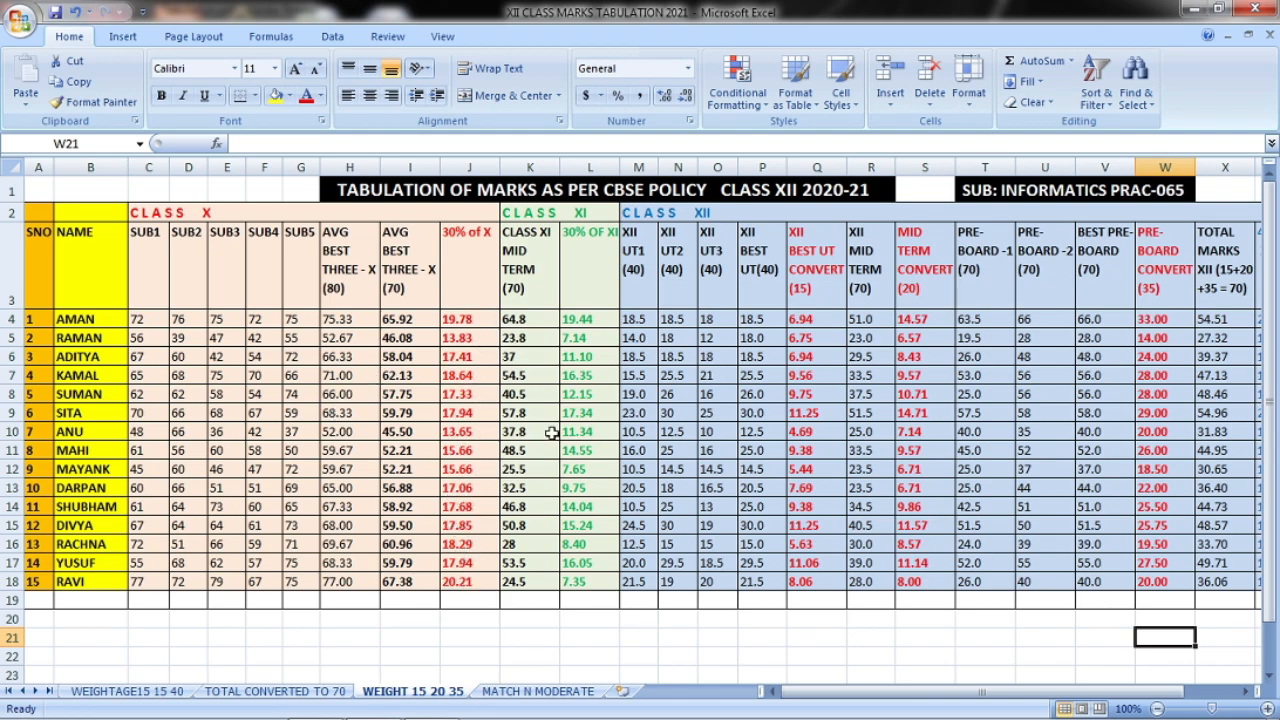
pyautogui.moveTo(449, 318); pyautogui.dragTo(457, 584)
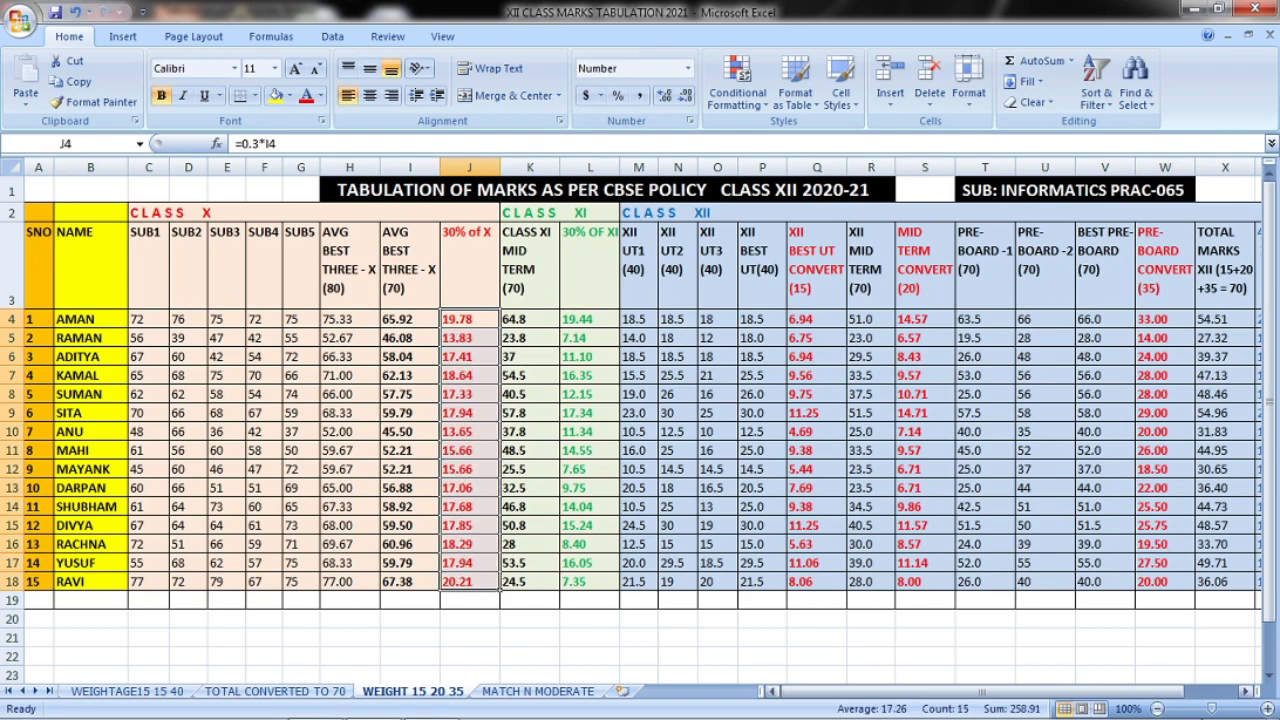
pyautogui.click(1267, 708)
pyautogui.click(1267, 708)
pyautogui.click(1267, 708)
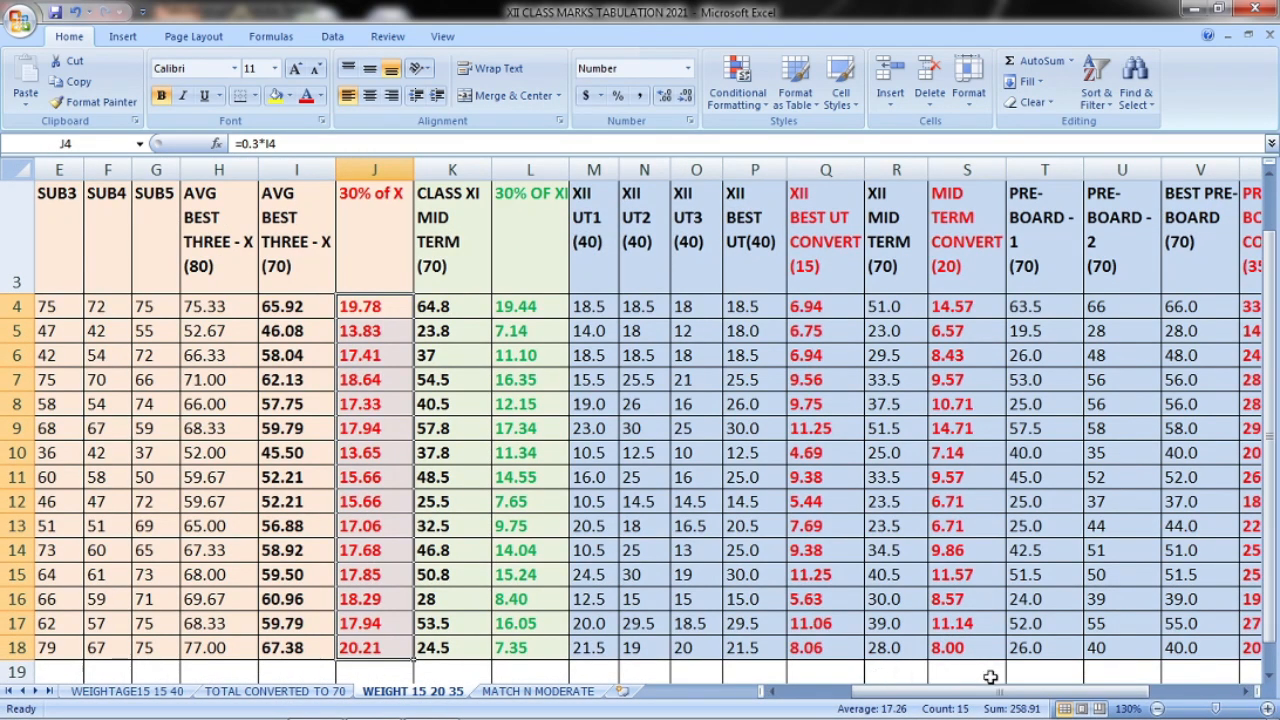
pyautogui.moveTo(982, 693)
pyautogui.mouseDown()
pyautogui.moveTo(884, 697)
pyautogui.moveTo(975, 697)
pyautogui.mouseUp()
pyautogui.moveTo(520, 300); pyautogui.dragTo(525, 647)
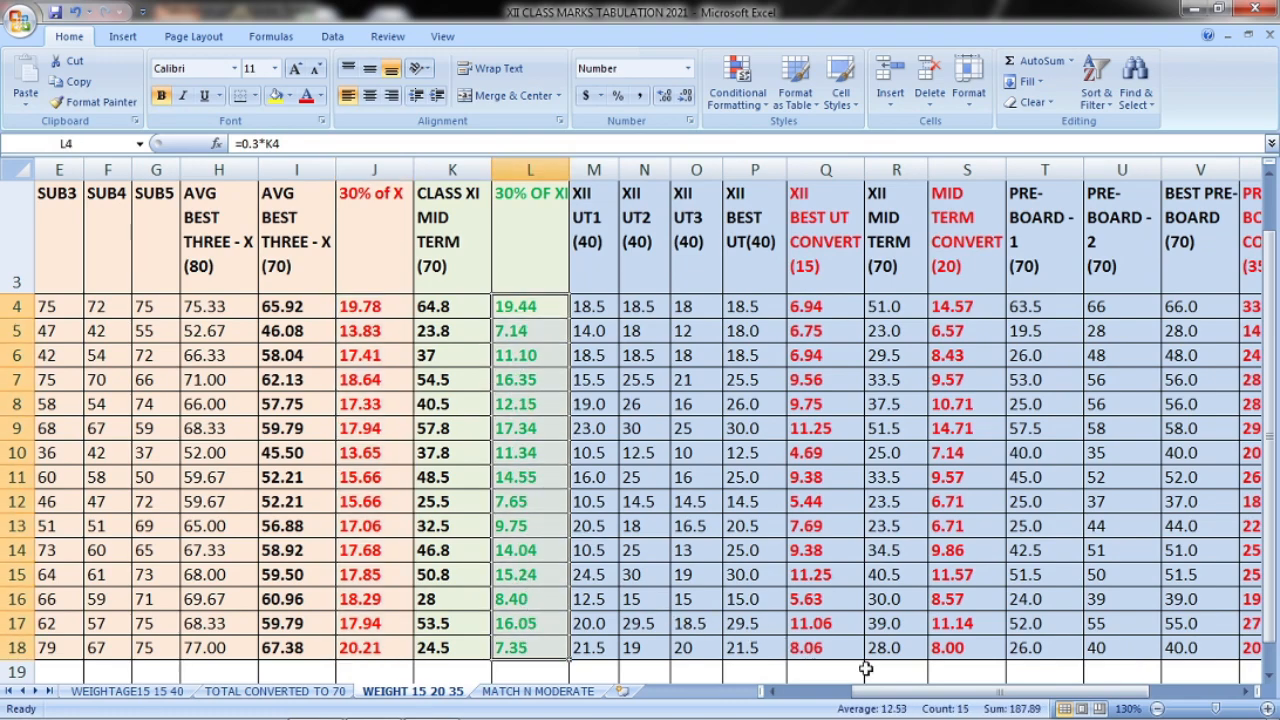
# Go through the Class XII unit test and mid term headers in M3:S3, including the conversions to 15 and 20.
pyautogui.click(1247, 691)
pyautogui.click(1247, 691)
pyautogui.click(1247, 691)
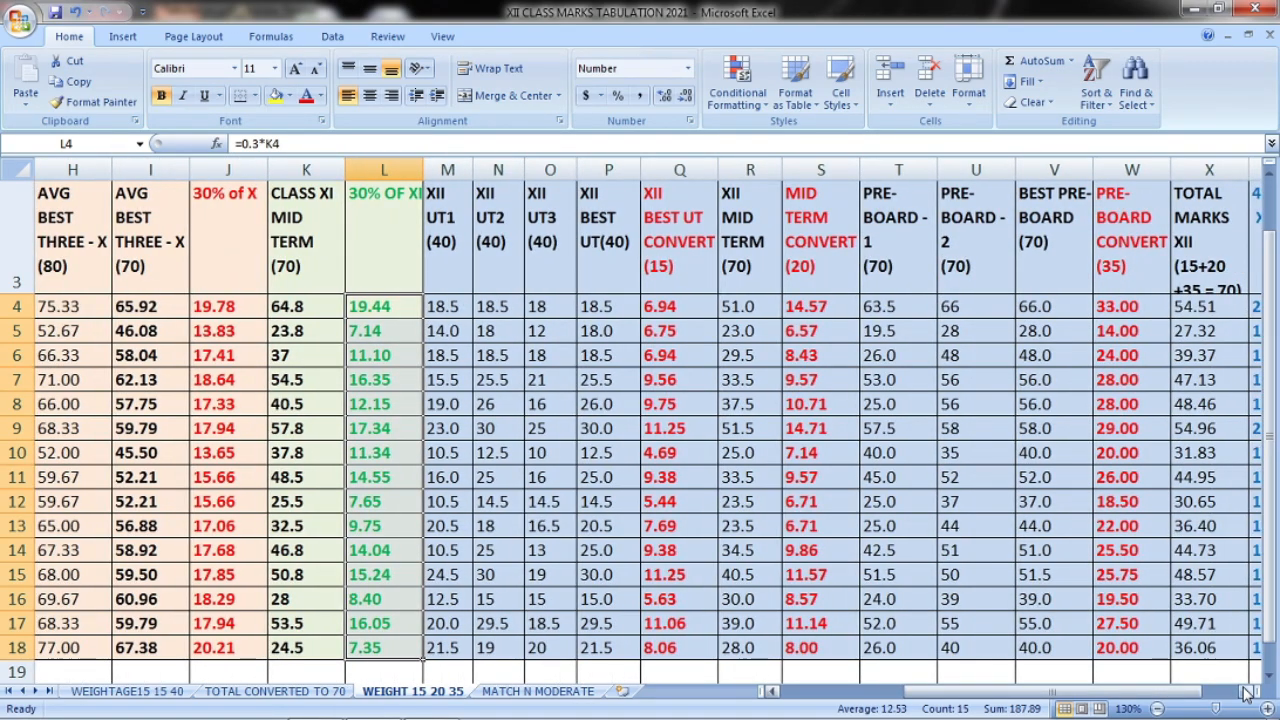
pyautogui.click(1247, 691)
pyautogui.click(1247, 691)
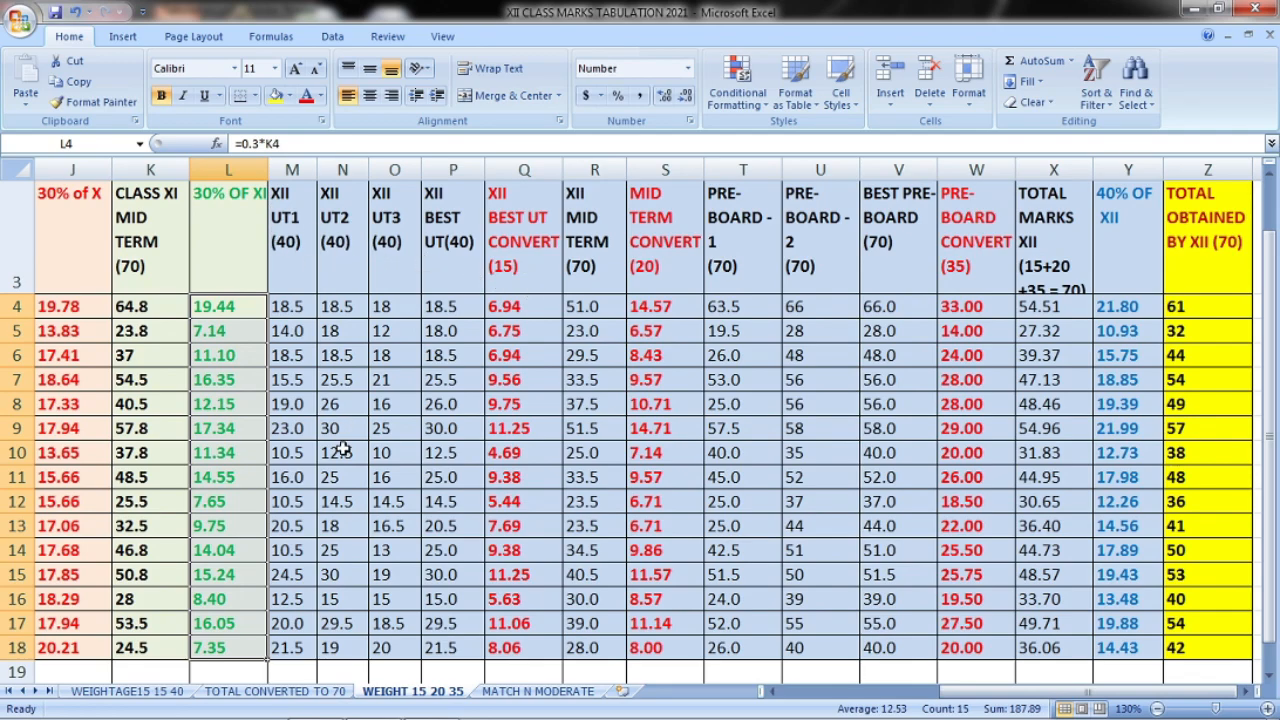
pyautogui.click(300, 245)
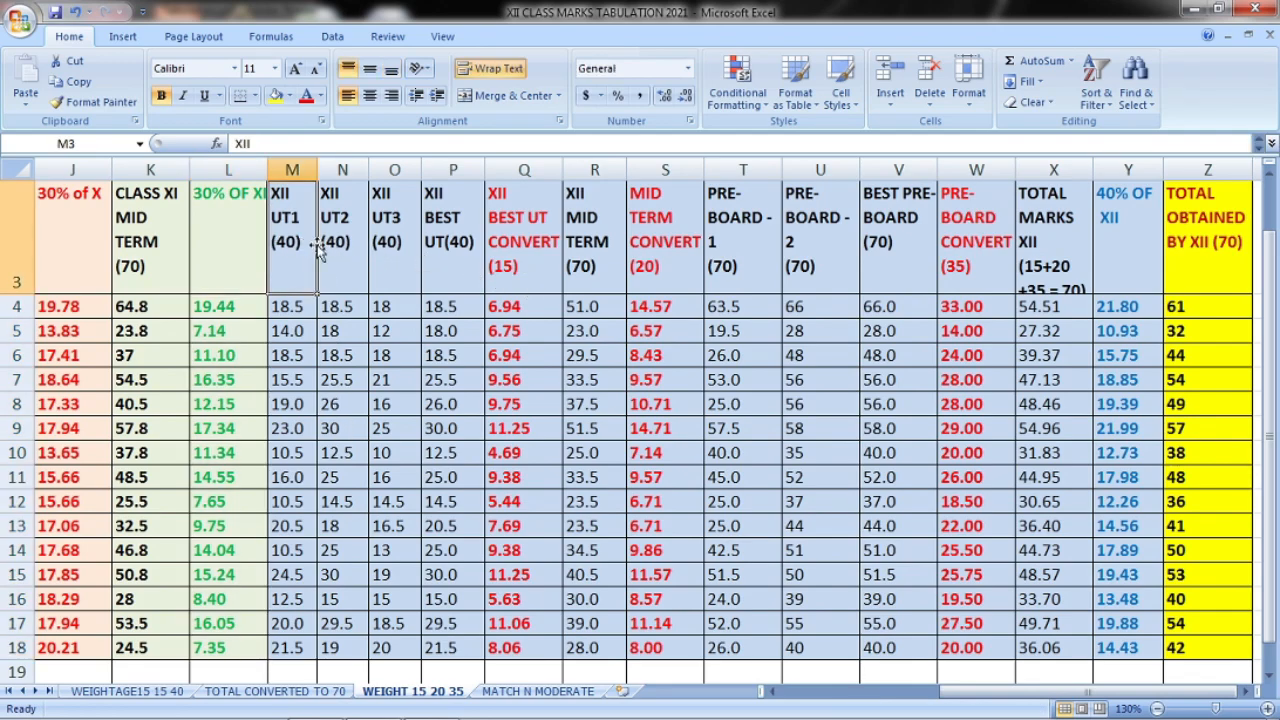
pyautogui.click(330, 247)
pyautogui.click(396, 250)
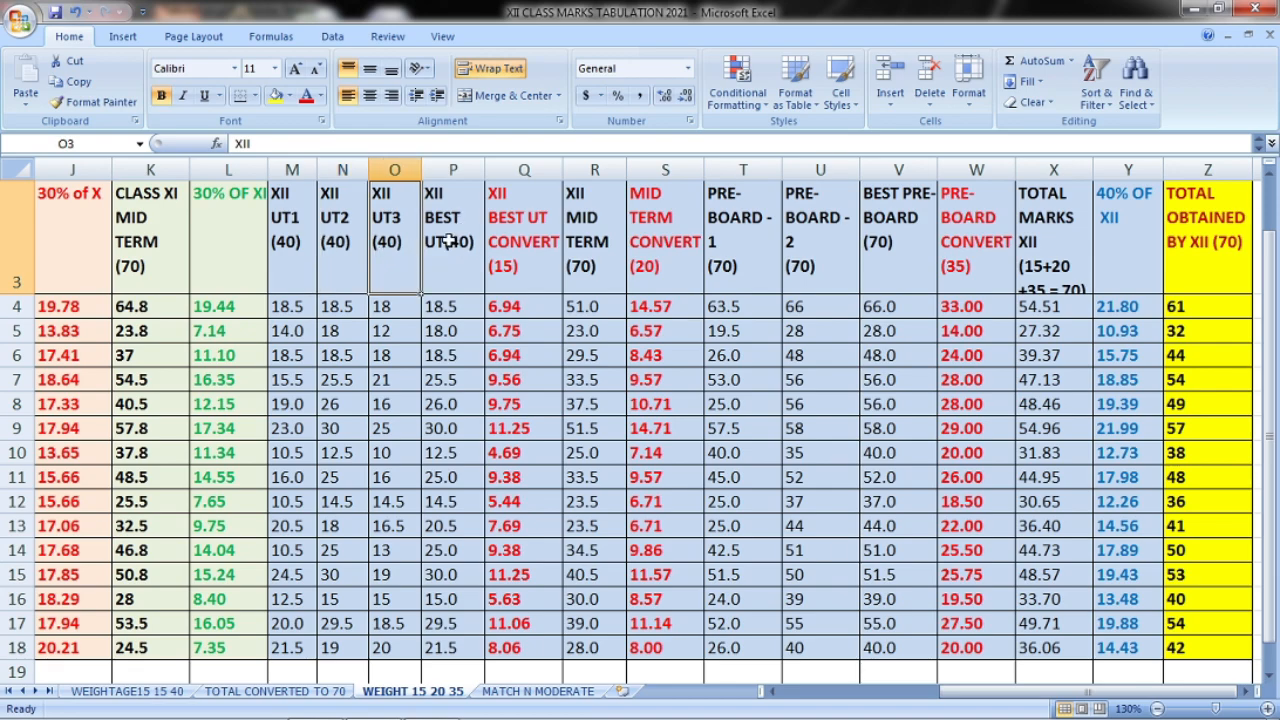
pyautogui.click(468, 268)
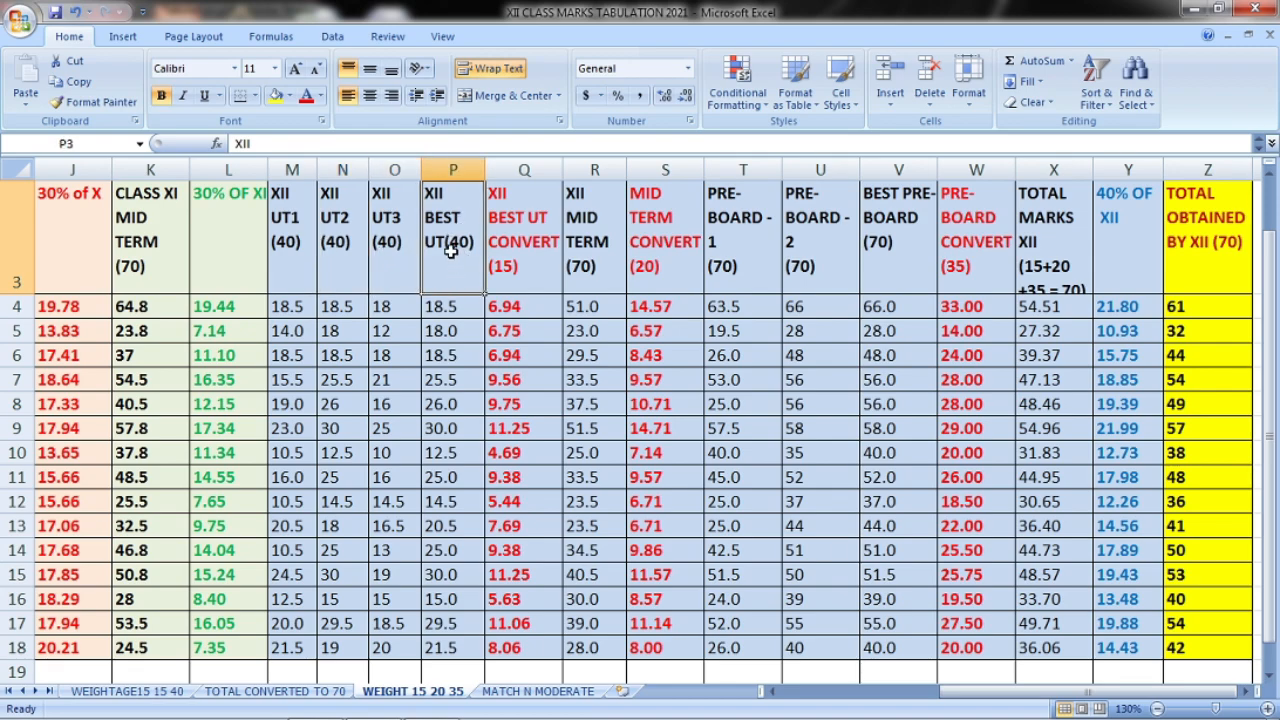
pyautogui.click(530, 276)
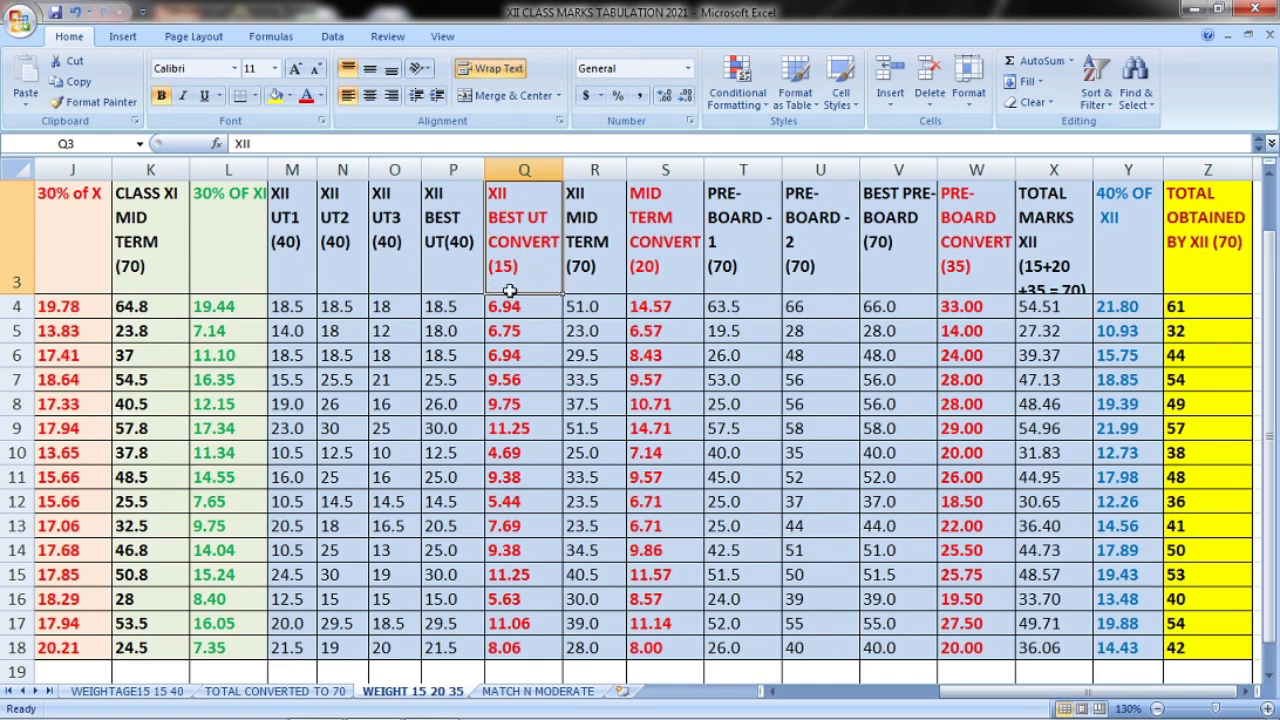
pyautogui.click(588, 246)
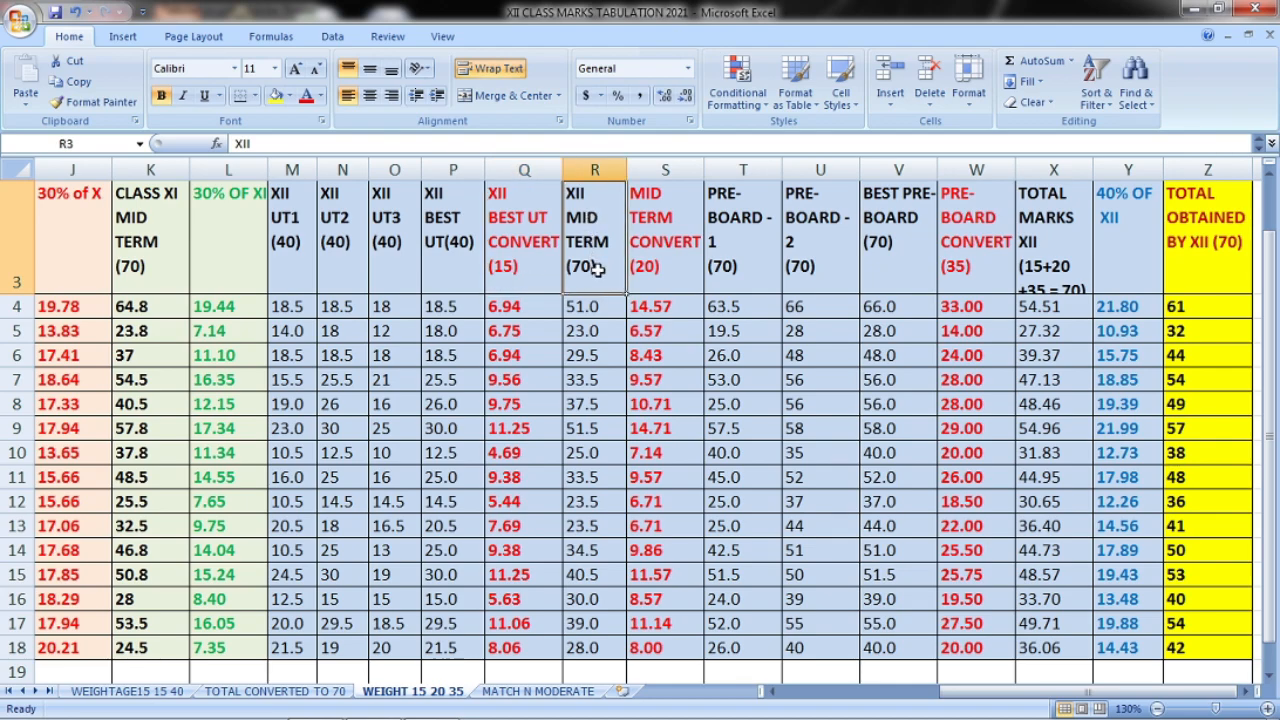
pyautogui.click(650, 272)
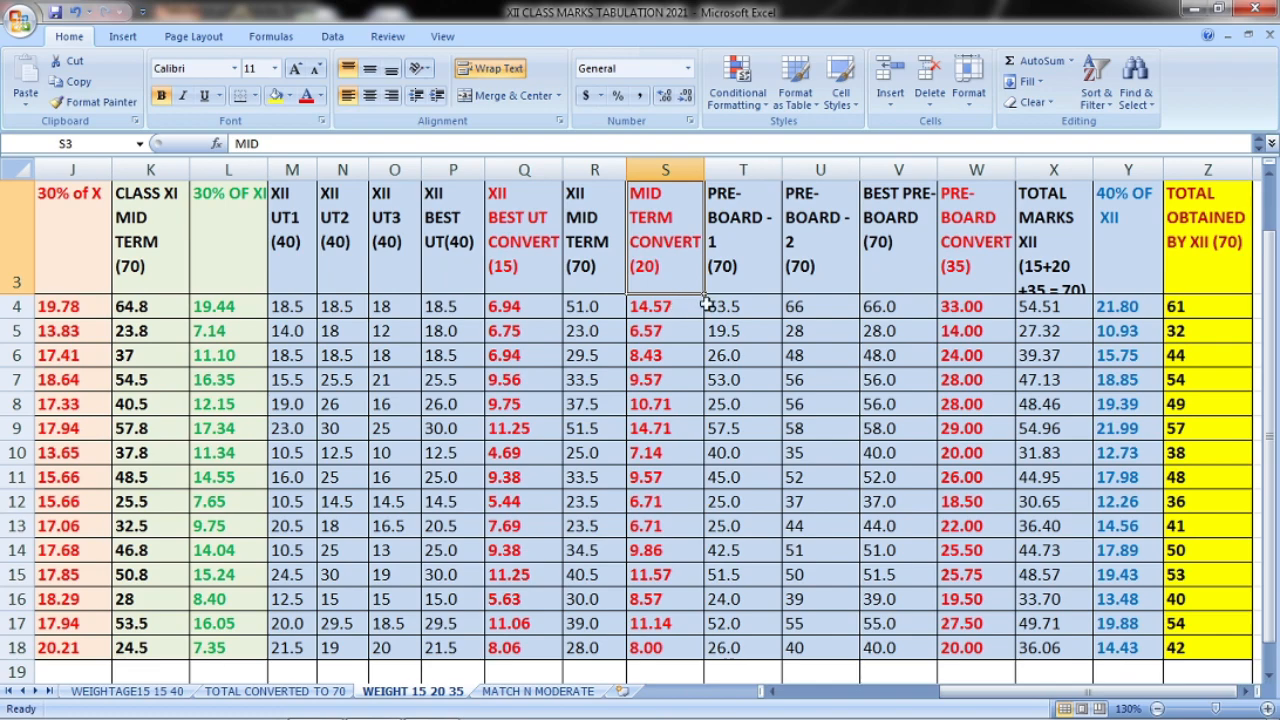
# Check the pre-board headers in T3:W3 and examine the W4 formula that converts the best pre-board mark to 35.
pyautogui.click(764, 239)
pyautogui.click(836, 251)
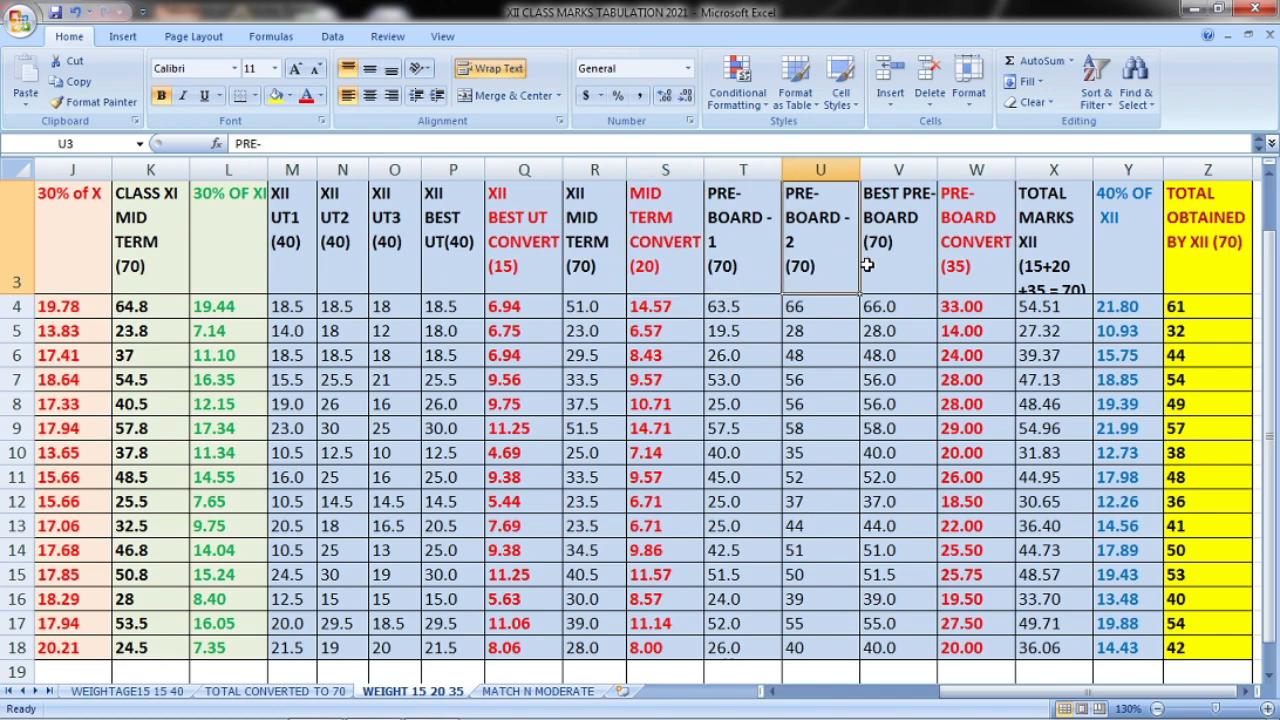
pyautogui.click(897, 255)
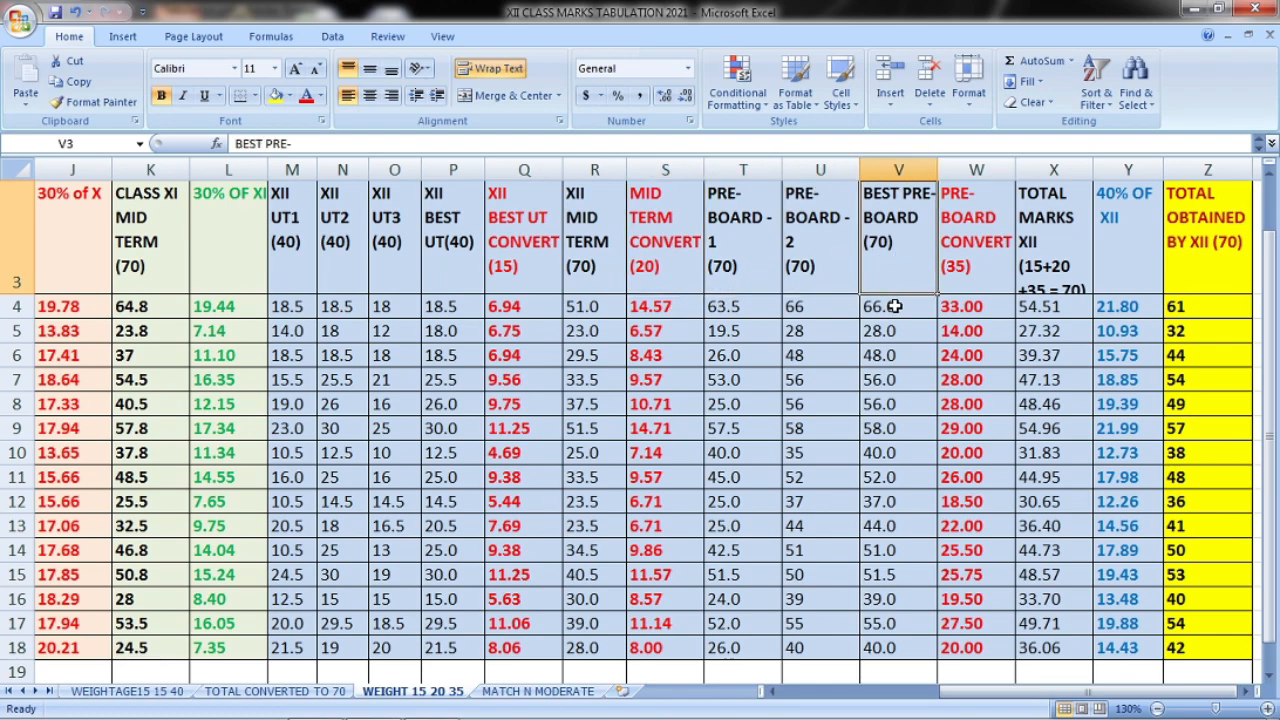
pyautogui.click(968, 268)
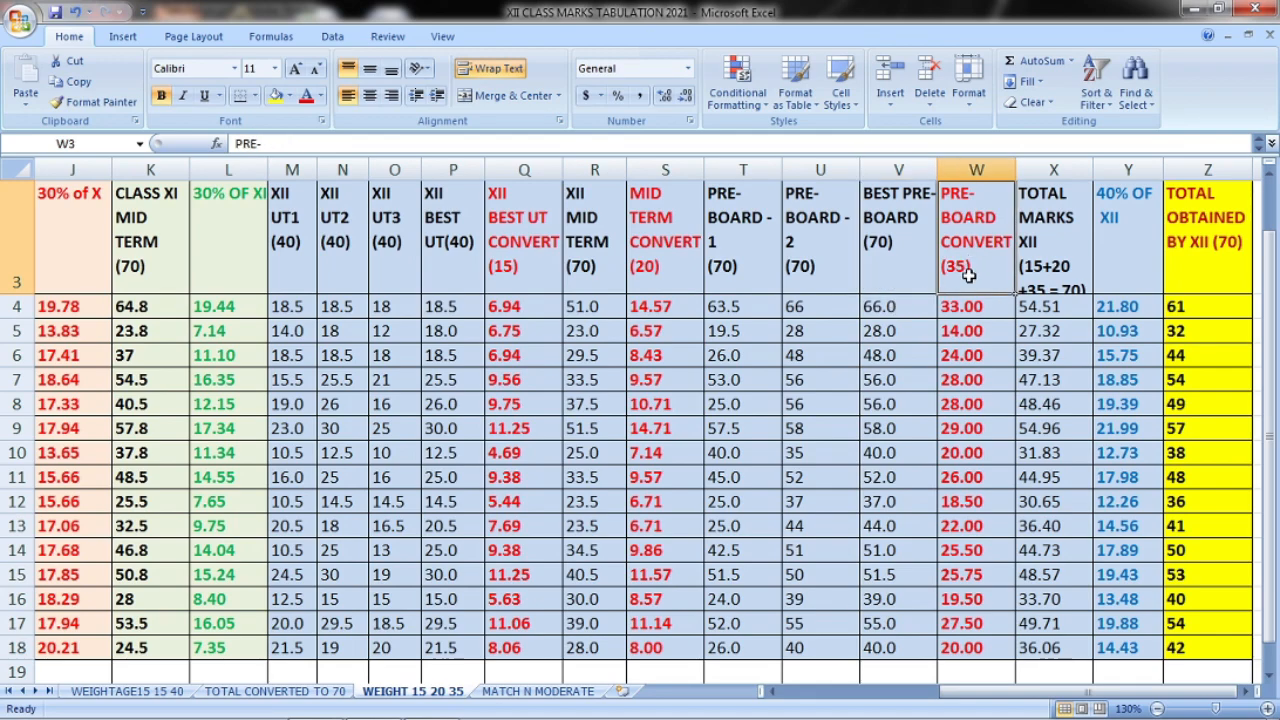
pyautogui.click(889, 281)
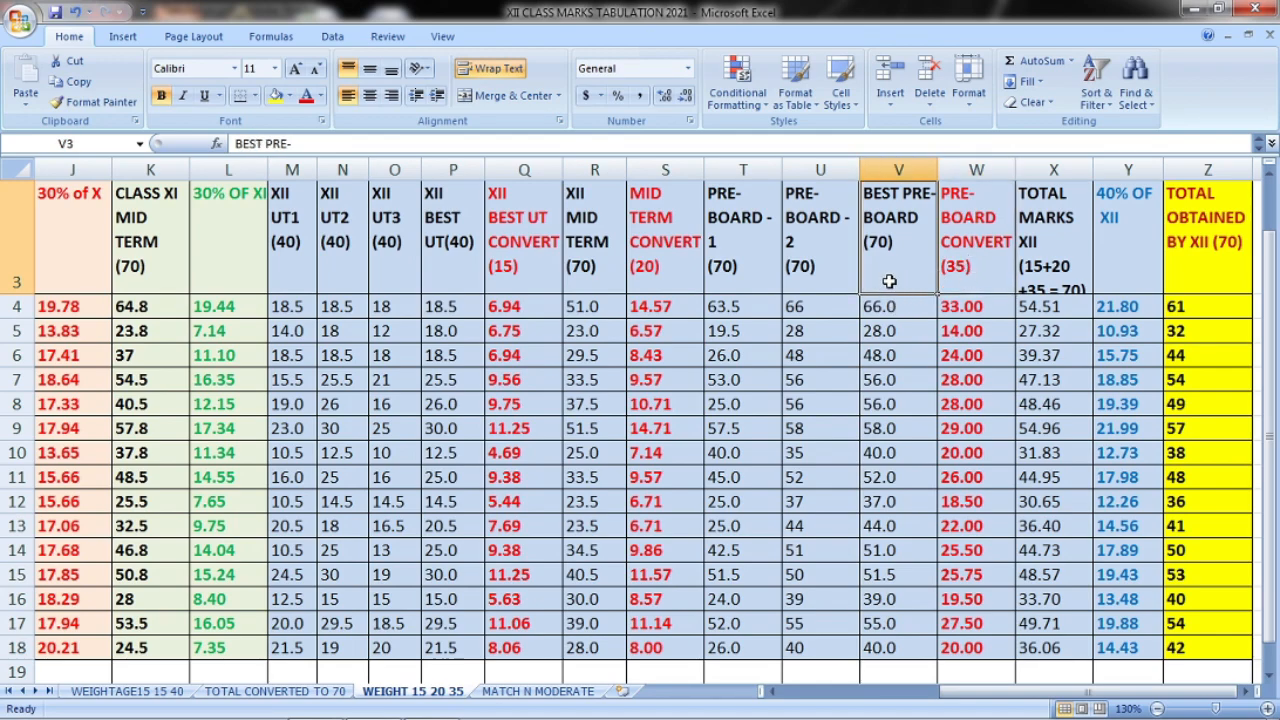
pyautogui.click(970, 271)
pyautogui.doubleClick(968, 309)
pyautogui.moveTo(1043, 307); pyautogui.dragTo(938, 308)
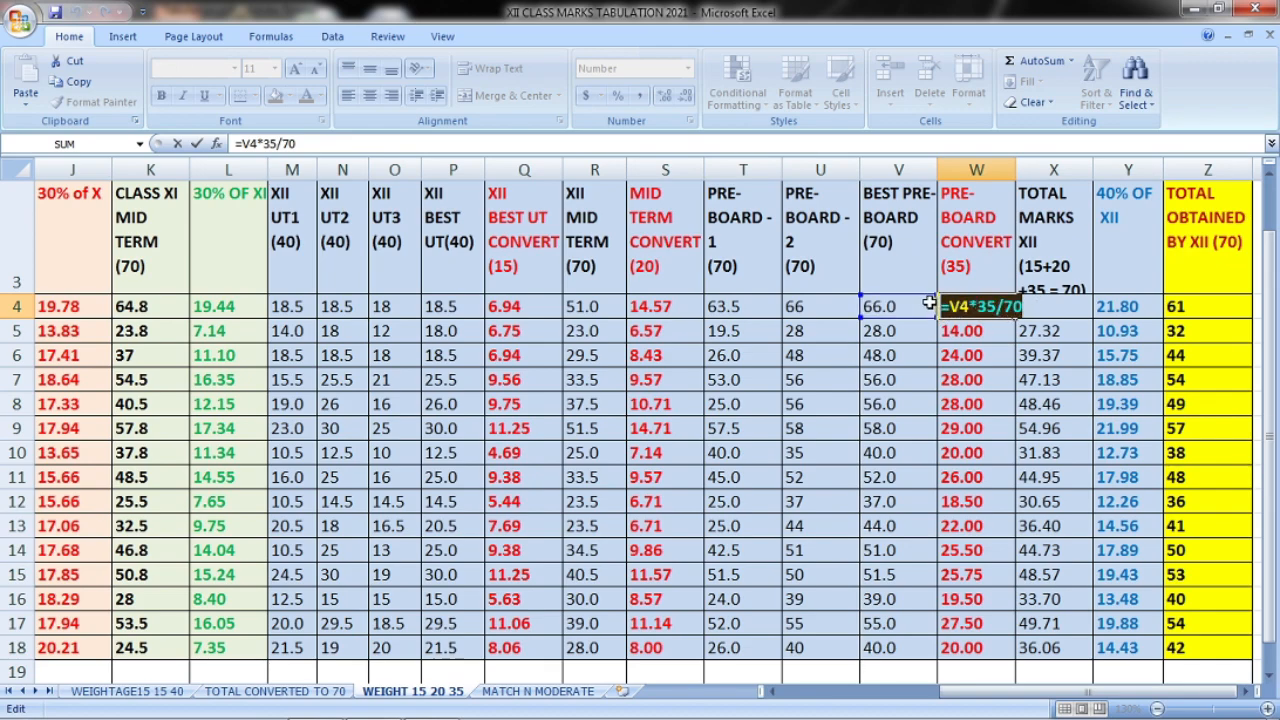
pyautogui.press('Escape')
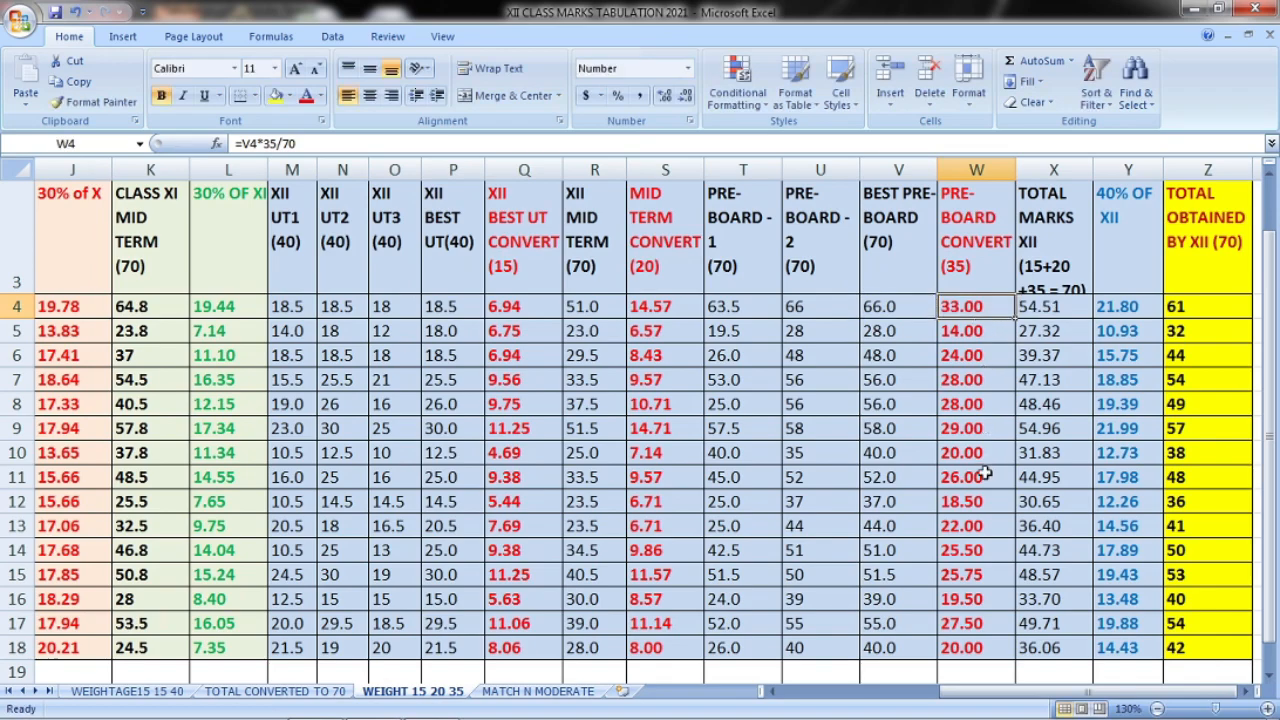
# Recheck the converted UT, mid term and pre-board headers in Q3, S3 and W3 against the total marks header in X3.
pyautogui.click(511, 278)
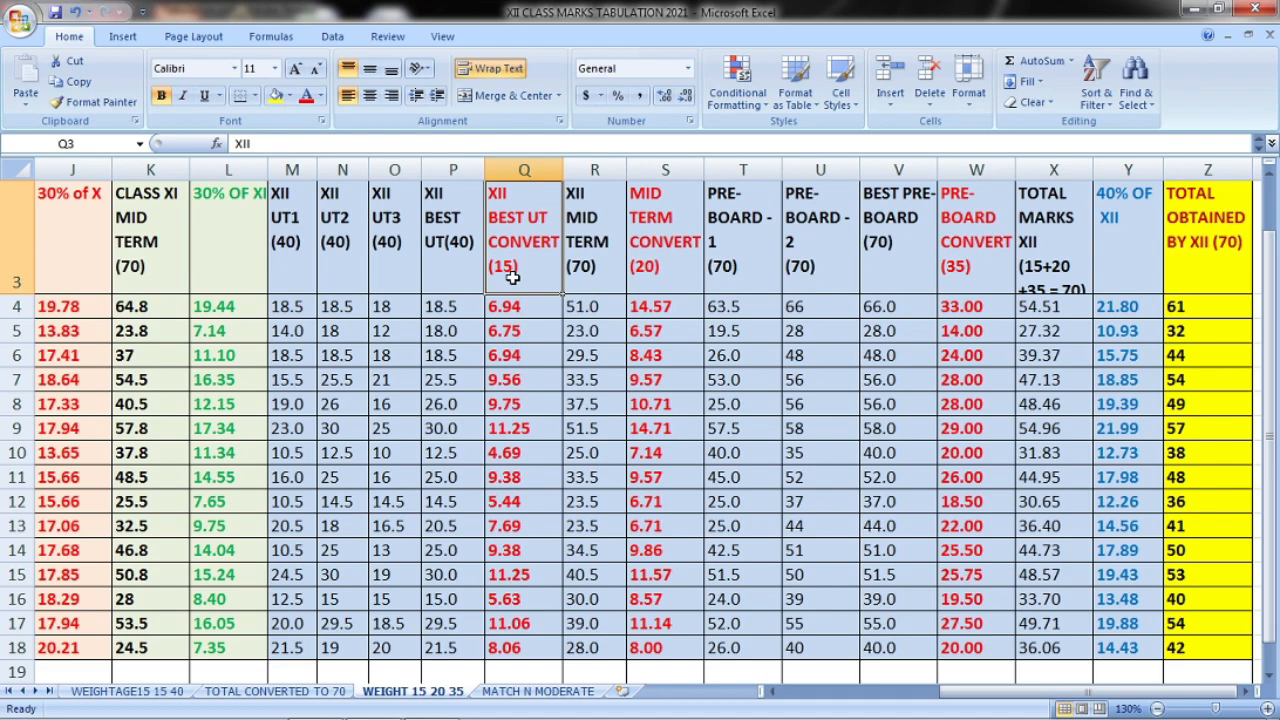
pyautogui.click(655, 277)
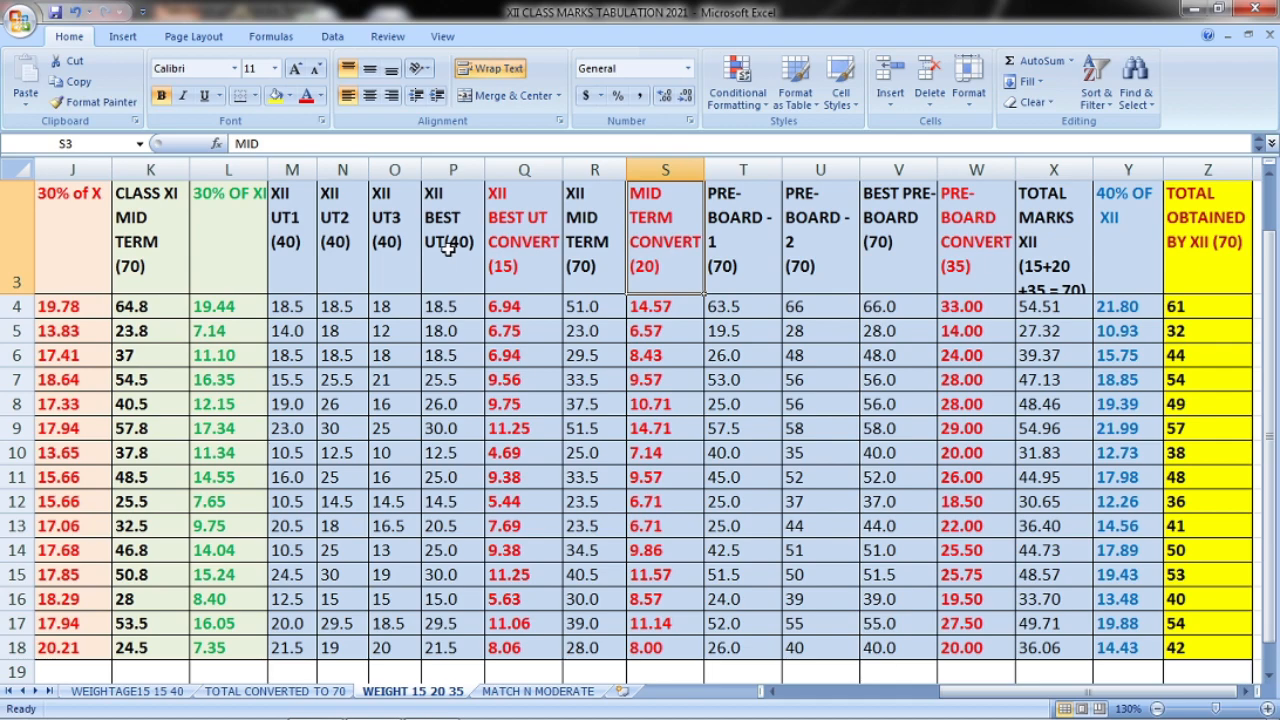
pyautogui.click(508, 270)
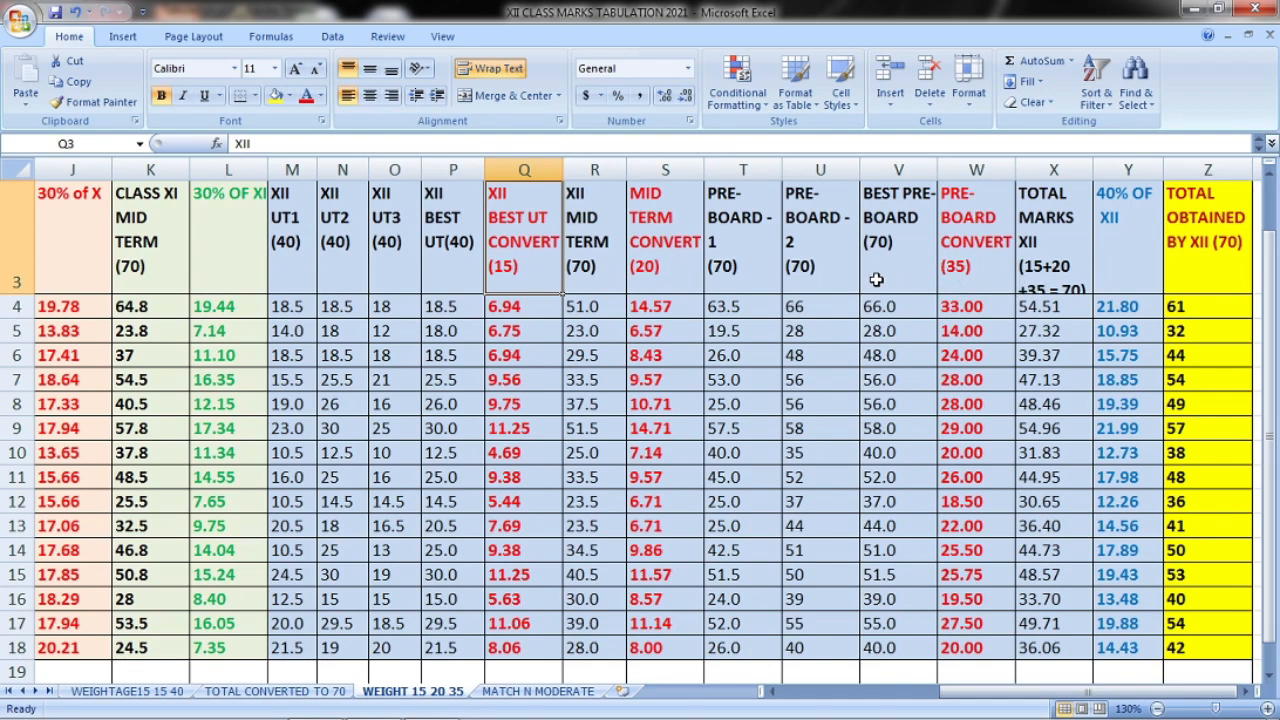
pyautogui.click(970, 272)
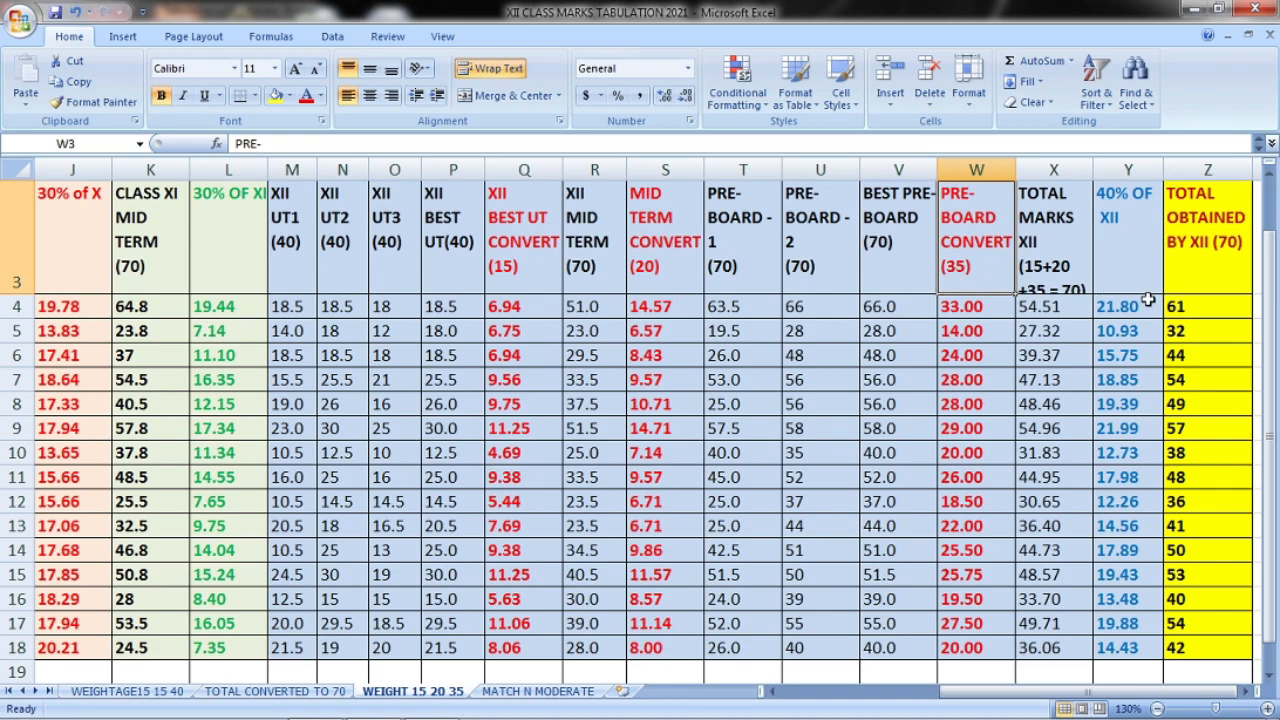
pyautogui.click(1045, 267)
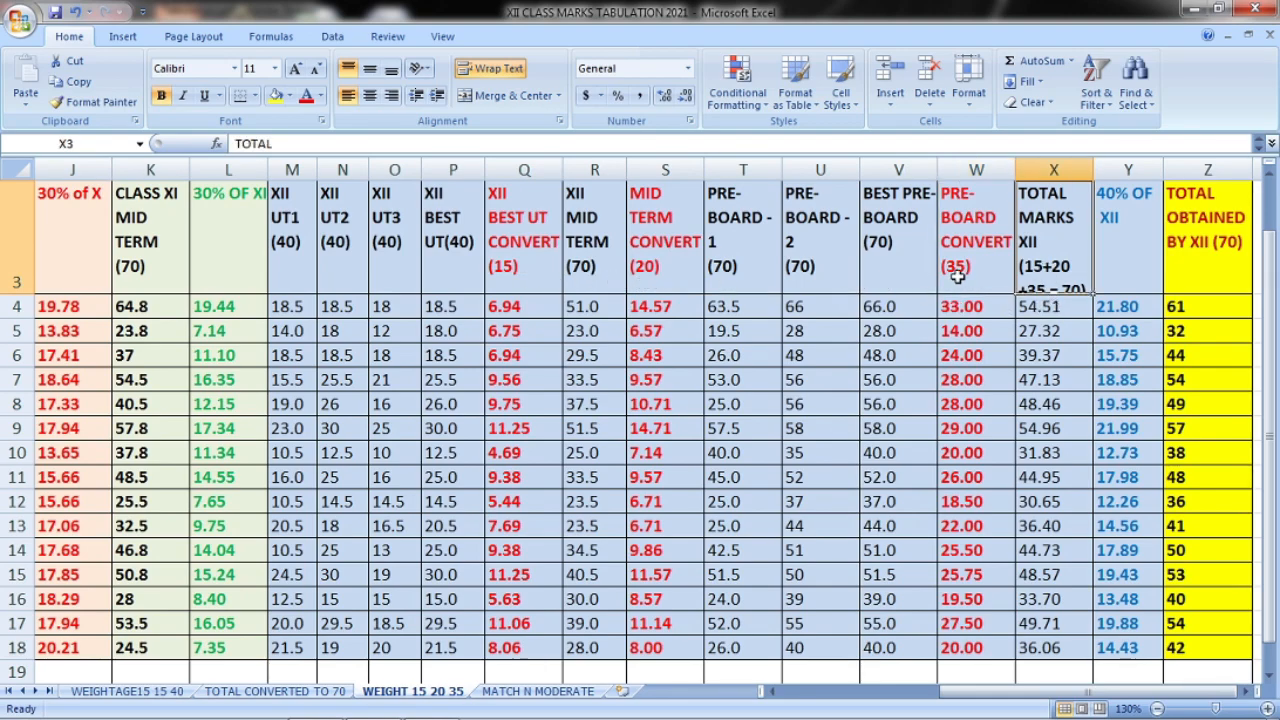
# Examine the XII total and 40% formulas in columns X and Y, and recheck the 30% values in J4 and L4.
pyautogui.moveTo(1050, 310); pyautogui.dragTo(1046, 617)
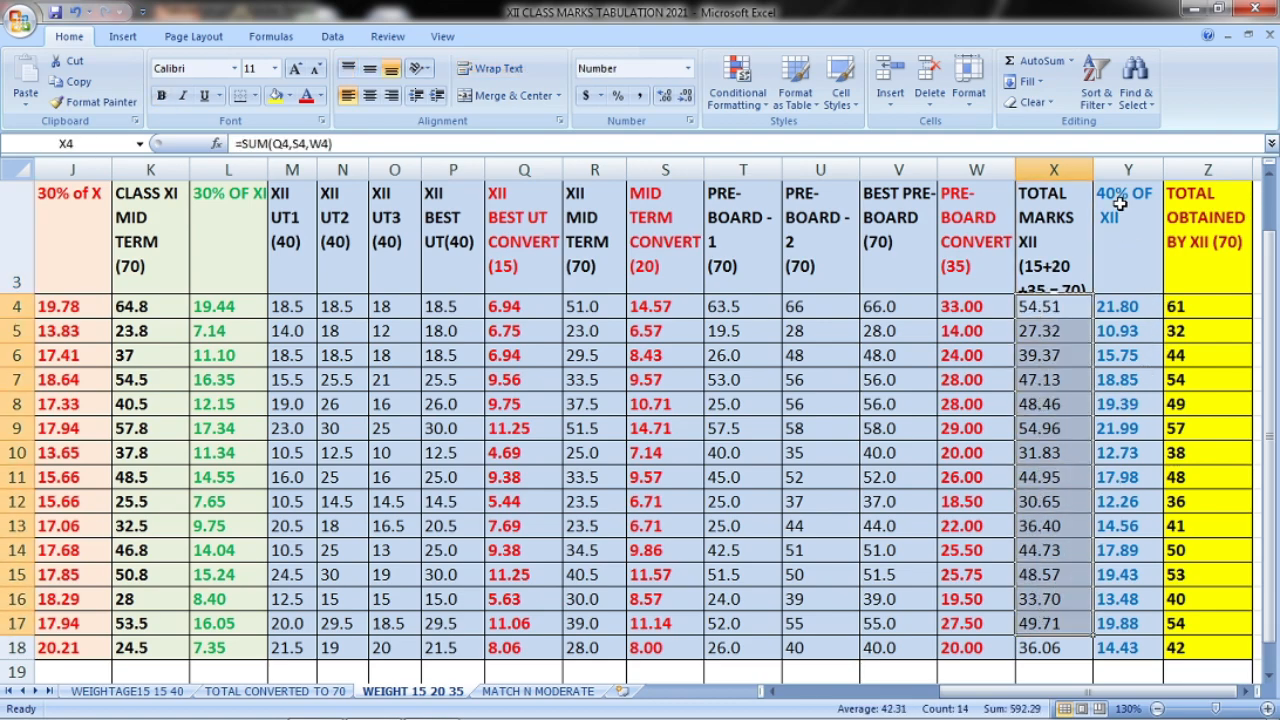
pyautogui.moveTo(1116, 311); pyautogui.dragTo(1112, 604)
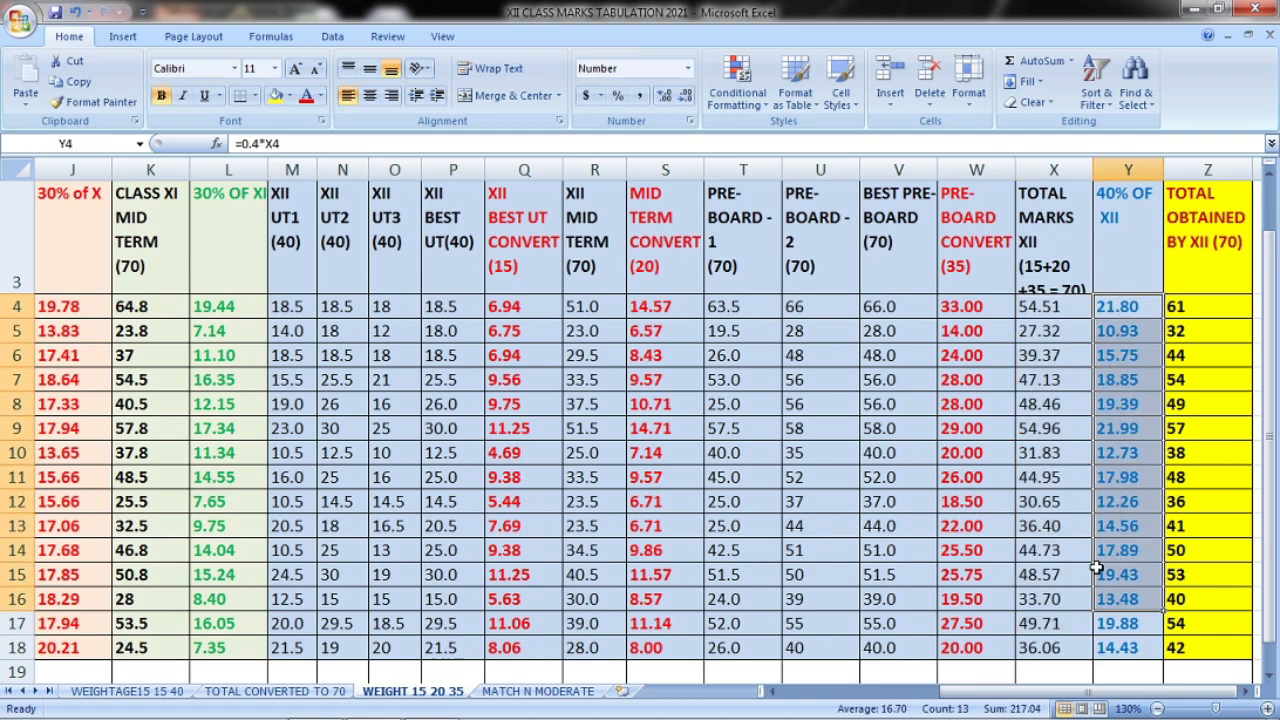
pyautogui.click(75, 307)
pyautogui.click(207, 310)
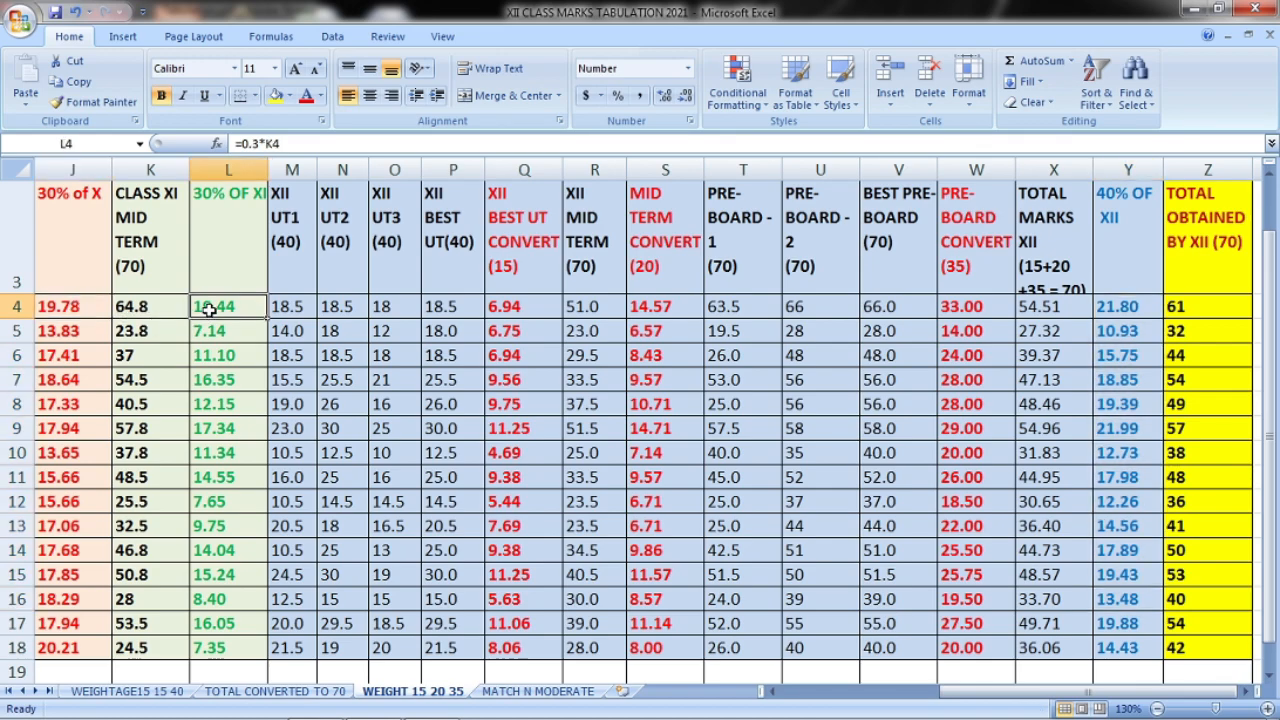
pyautogui.click(1136, 308)
# Review the rounded totals obtained out of 70 in Z4:Z18 and look at the average beneath them.
pyautogui.moveTo(1196, 309); pyautogui.dragTo(1234, 641)
pyautogui.click(1244, 691)
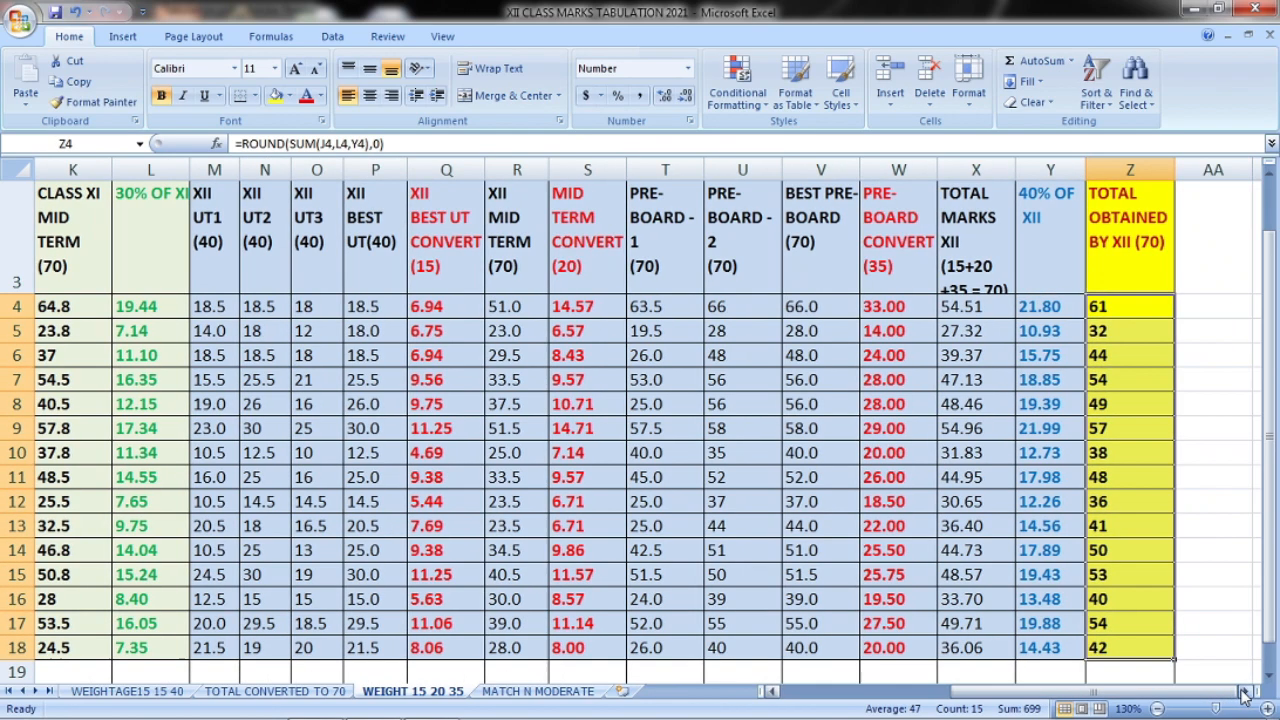
pyautogui.scroll(-2, 1176, 513)
pyautogui.scroll(1, 1190, 515)
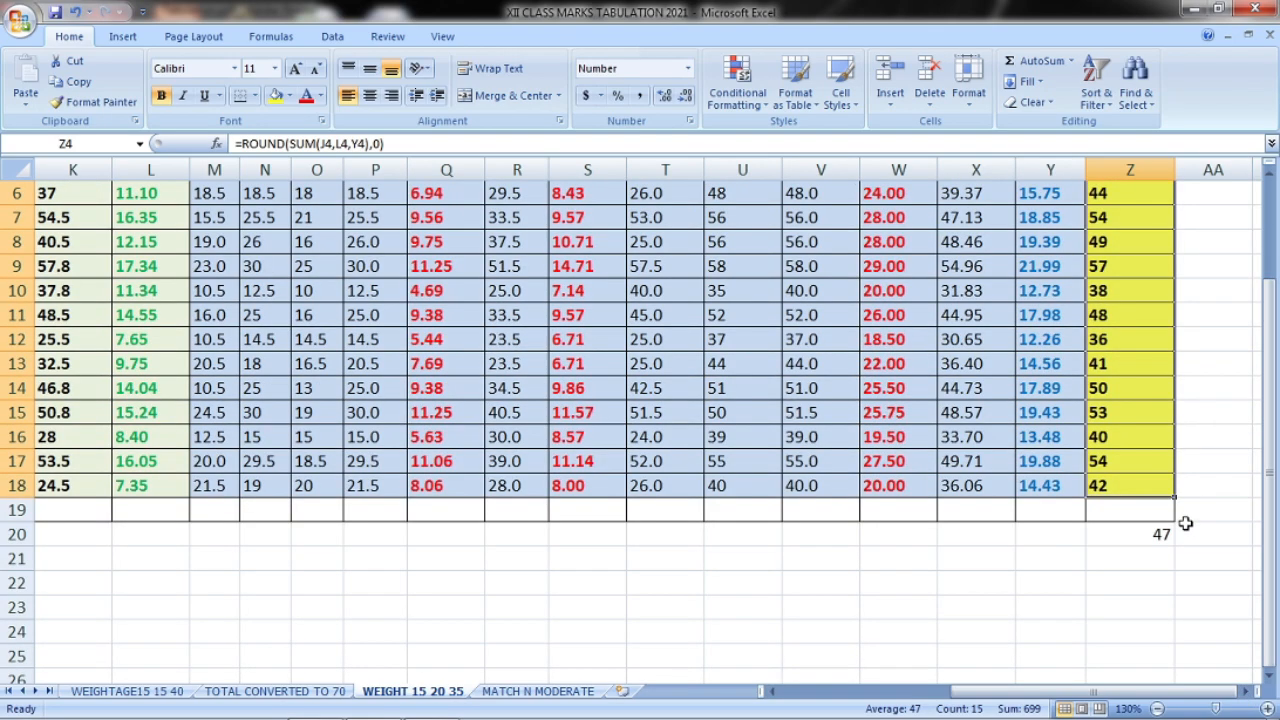
pyautogui.scroll(2, 1181, 604)
pyautogui.scroll(-3, 1180, 590)
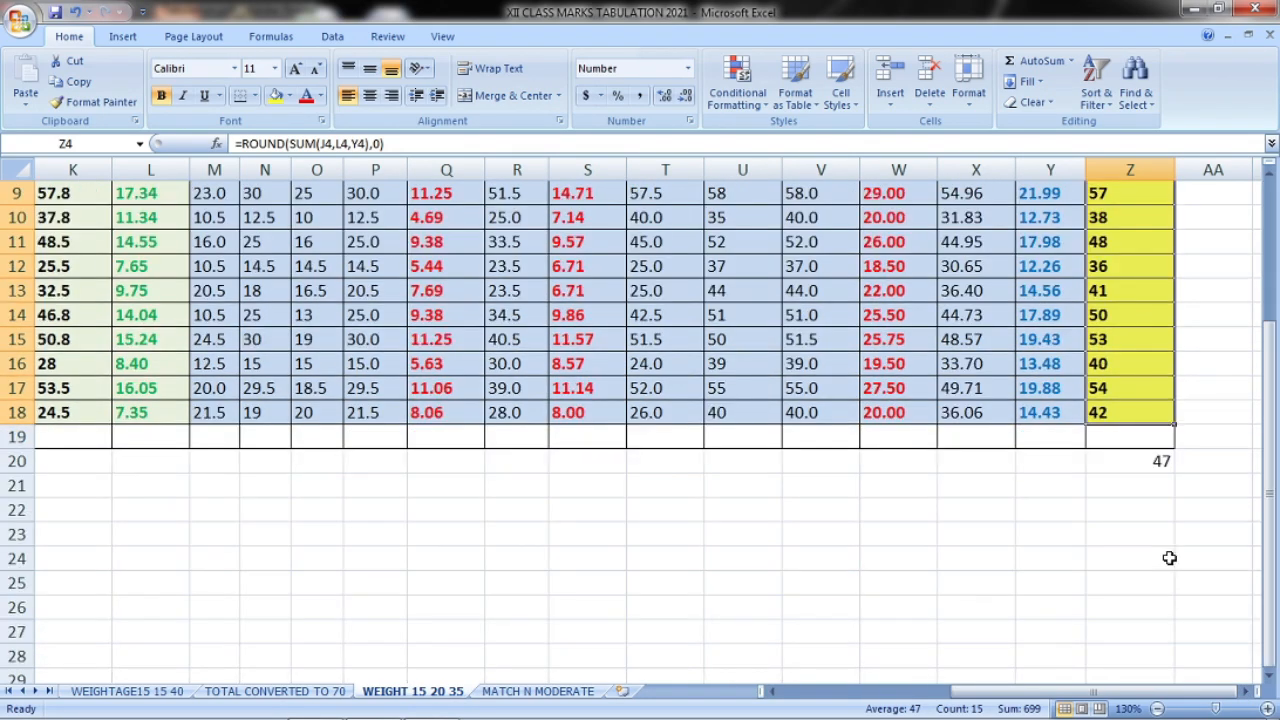
# Inspect the AVERAGE formula in Z20 against its Z4:Z18 range, leaving the formula as it is.
pyautogui.click(1158, 466)
pyautogui.doubleClick(1146, 462)
pyautogui.moveTo(1237, 466); pyautogui.dragTo(1078, 474)
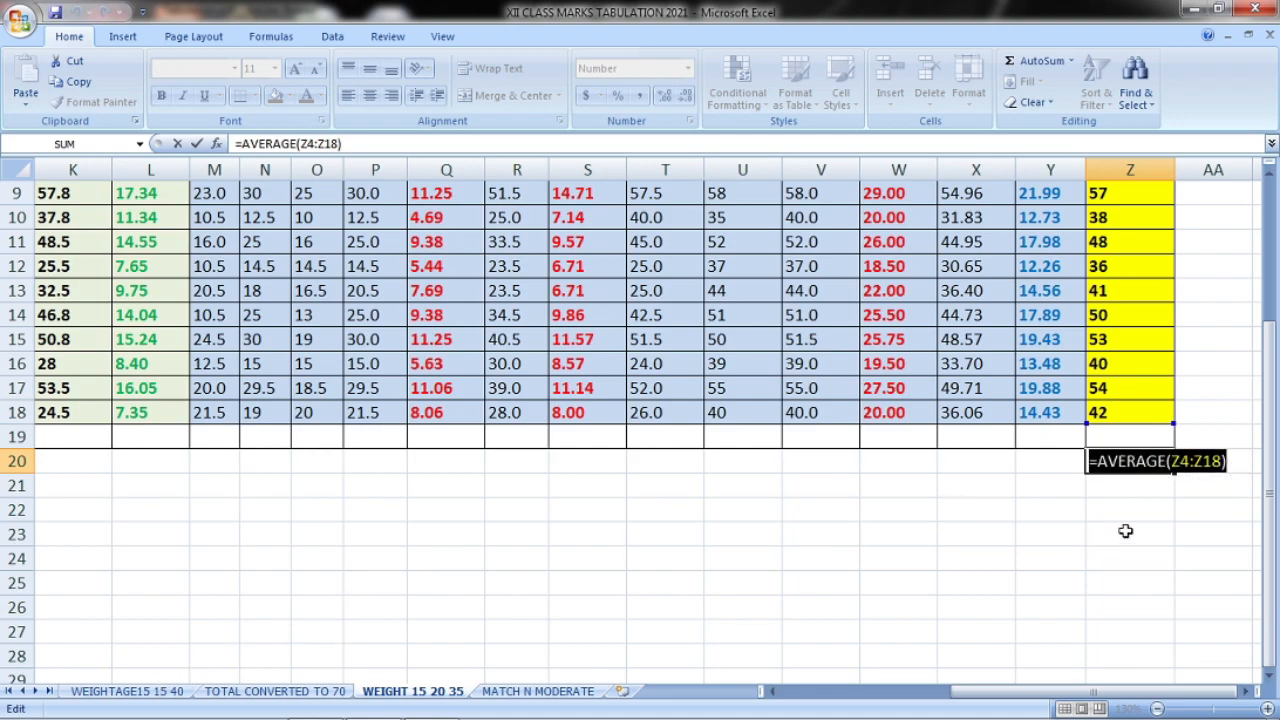
pyautogui.scroll(3, 1125, 532)
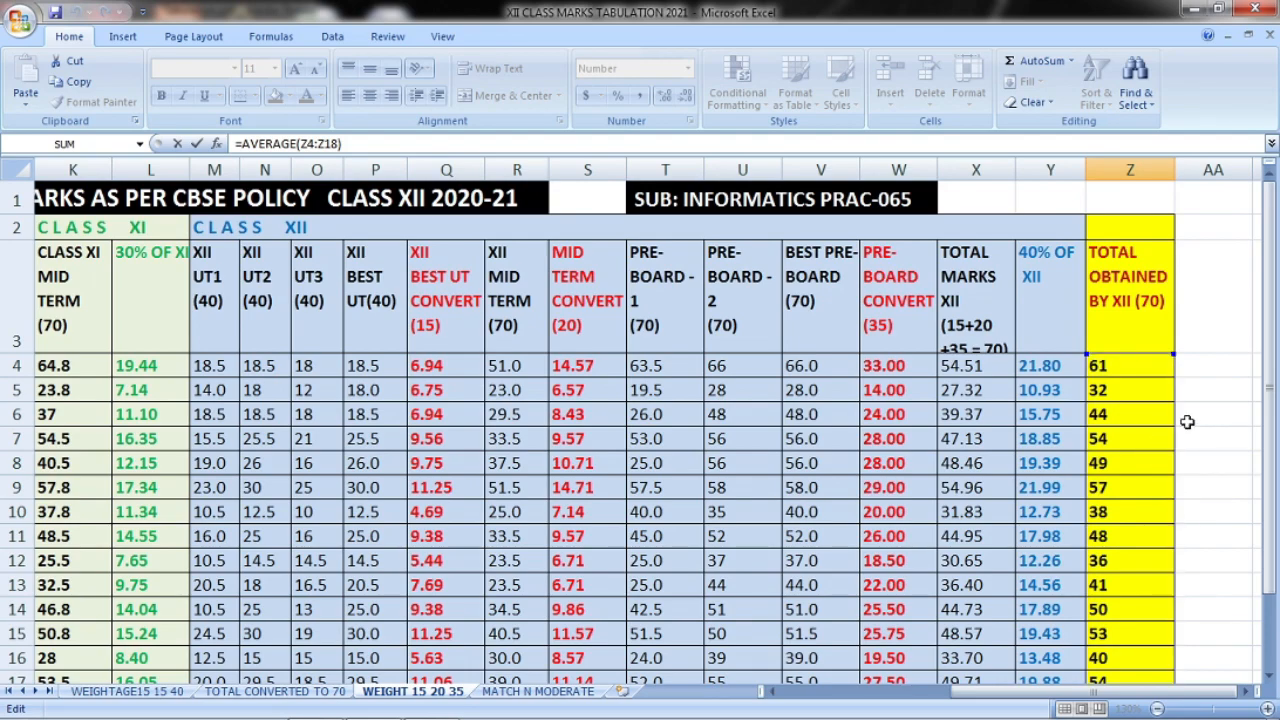
pyautogui.scroll(-1, 1184, 438)
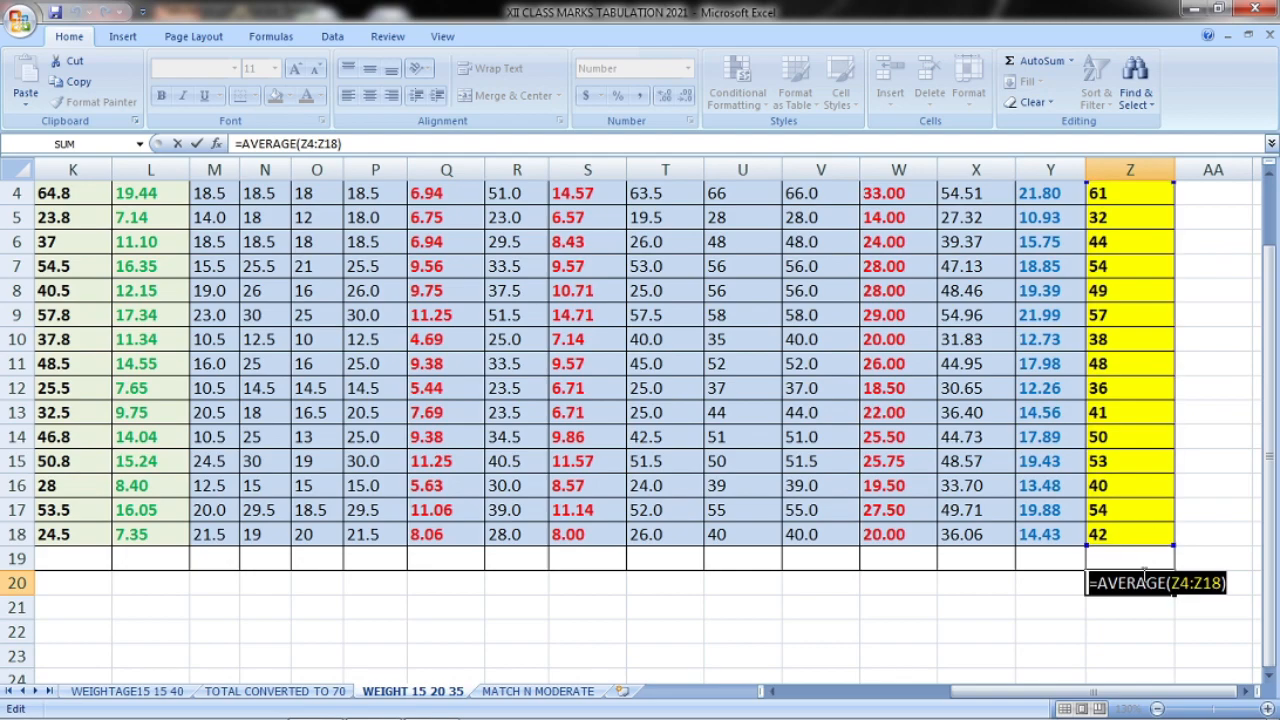
pyautogui.press('Return')
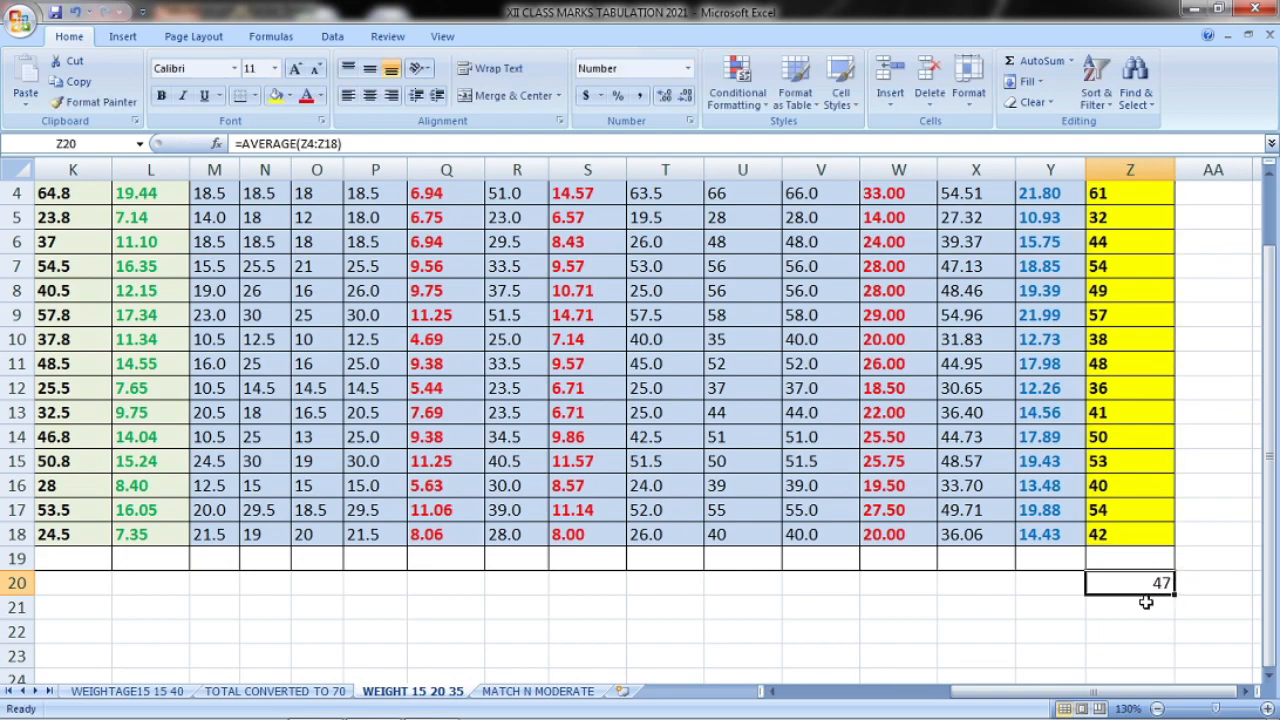
pyautogui.scroll(1, 935, 649)
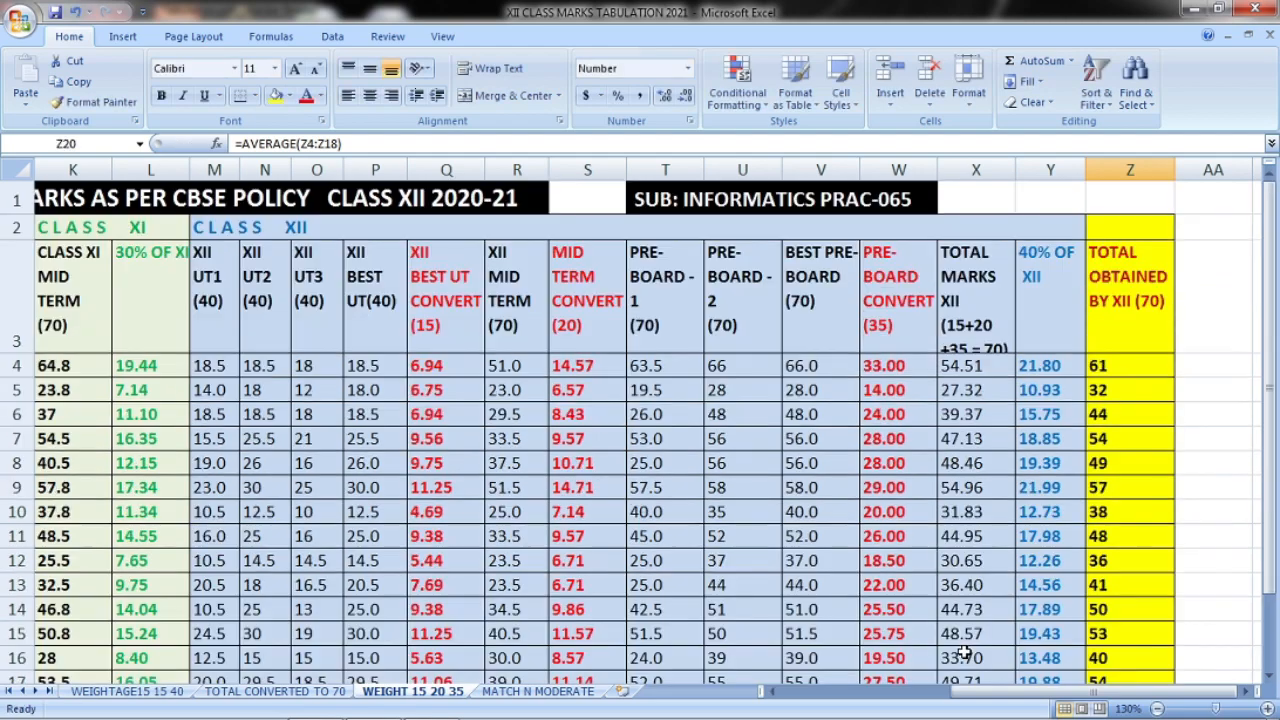
# Open the WEIGHTAGE15 15 40 sheet and check the average of its total obtained column in Z20.
pyautogui.click(157, 693)
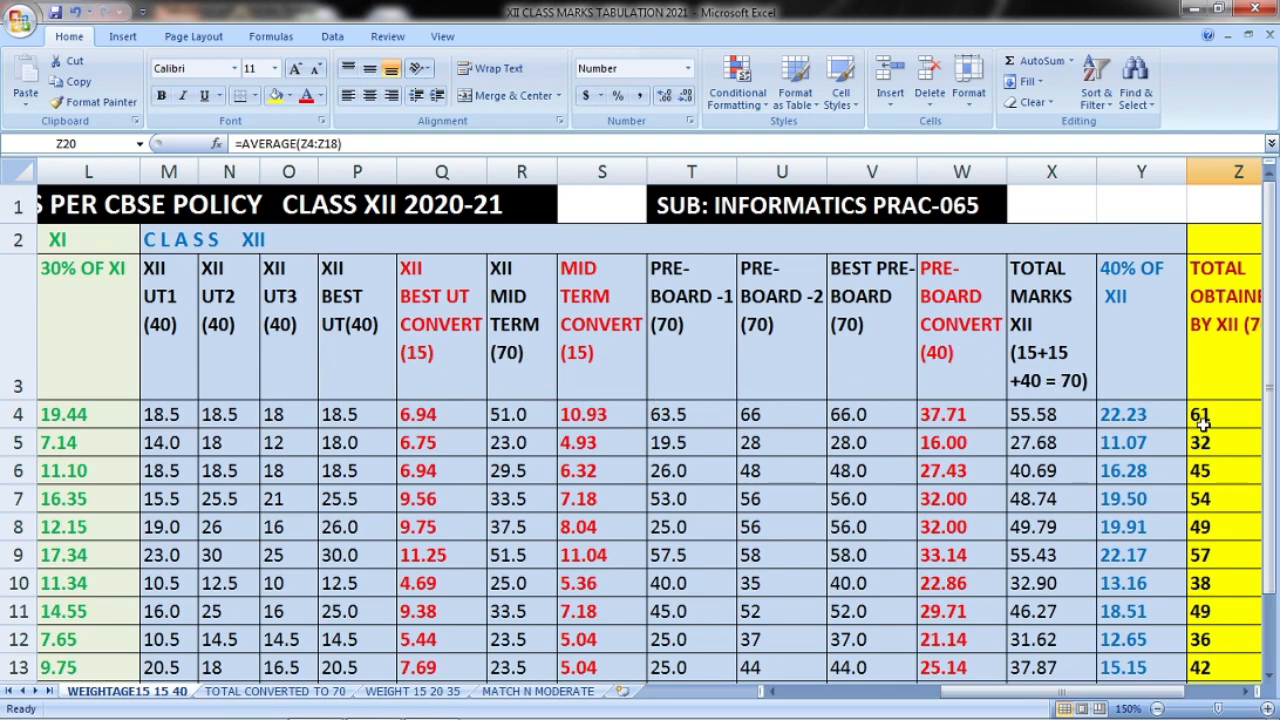
pyautogui.scroll(-3, 1205, 428)
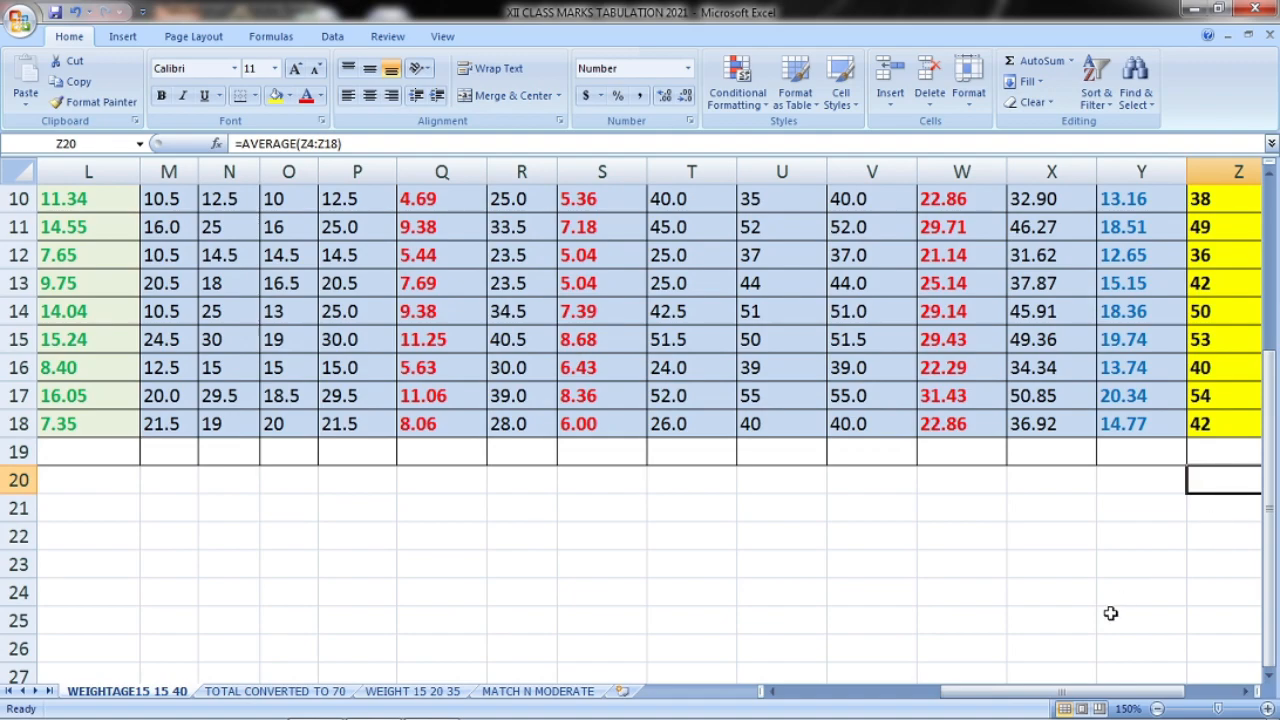
pyautogui.moveTo(1037, 700); pyautogui.dragTo(1090, 700)
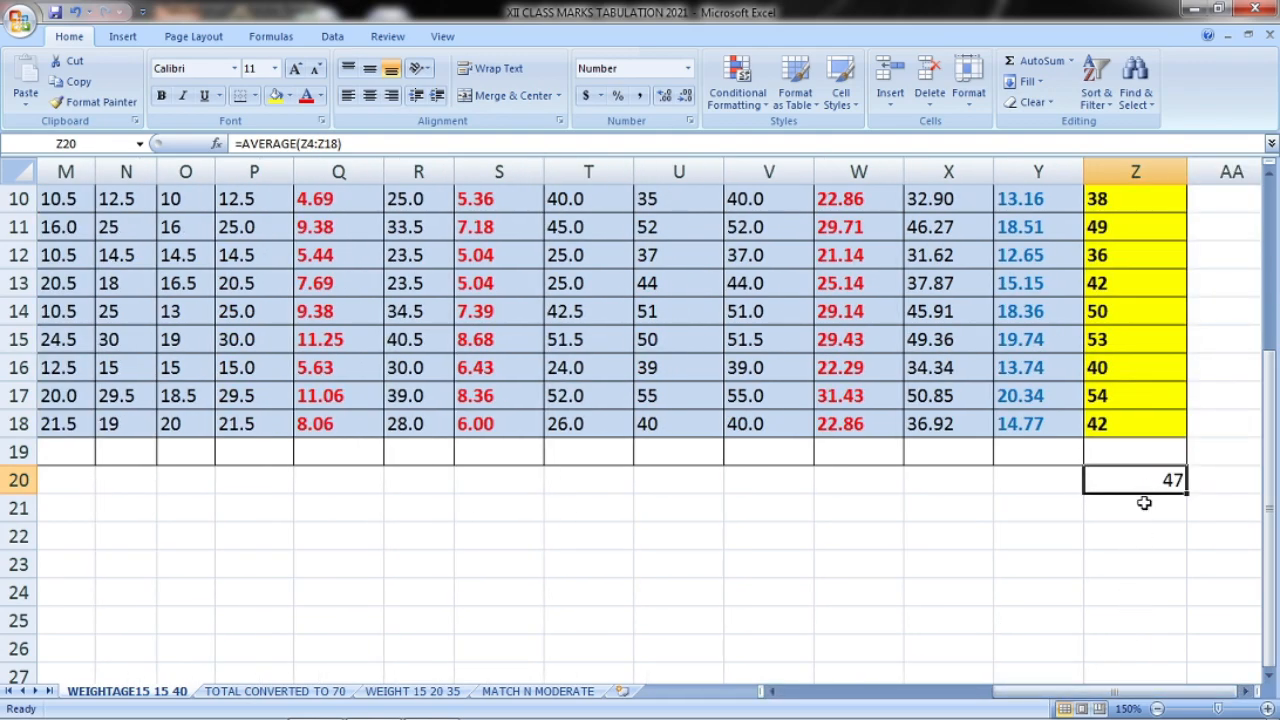
pyautogui.moveTo(1037, 700)
pyautogui.mouseDown()
pyautogui.moveTo(1000, 690)
pyautogui.moveTo(1070, 684)
pyautogui.moveTo(1020, 690)
pyautogui.moveTo(1053, 695)
pyautogui.mouseUp()
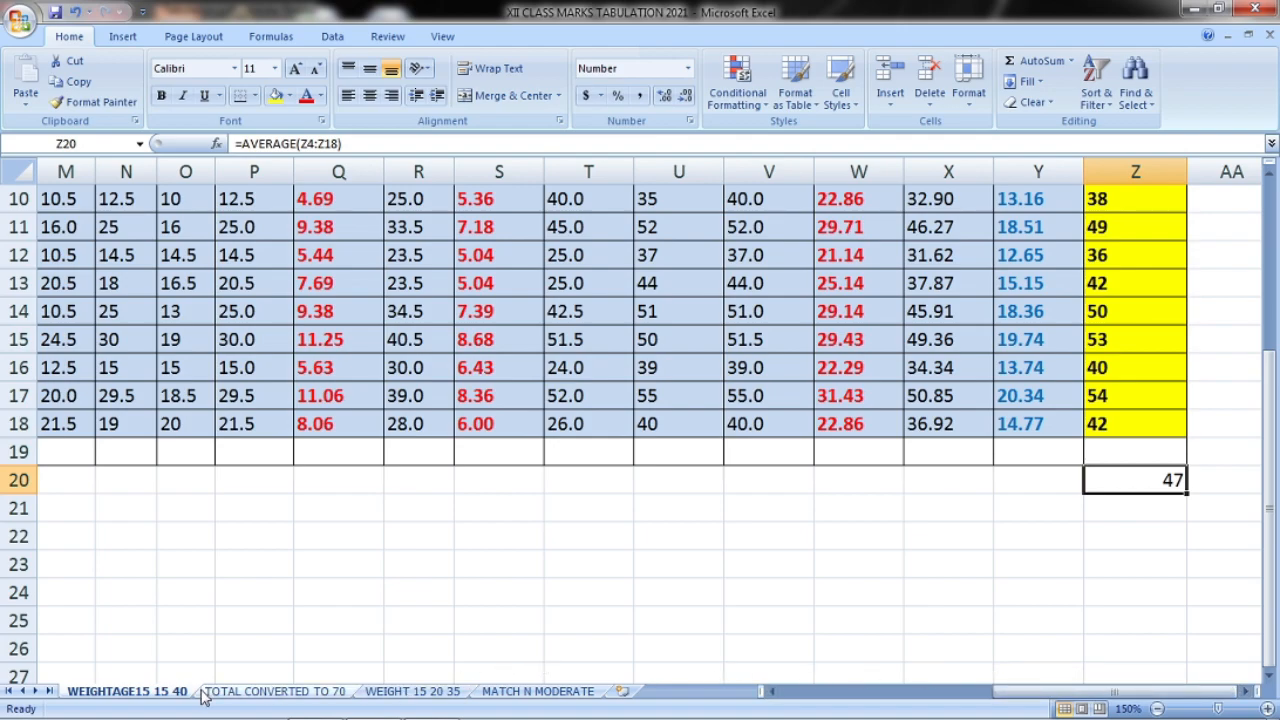
# Compare the TOTAL CONVERTED TO 70 and WEIGHT 15 20 35 sheets, and return to WEIGHTAGE15 15 40.
pyautogui.click(240, 696)
pyautogui.click(410, 693)
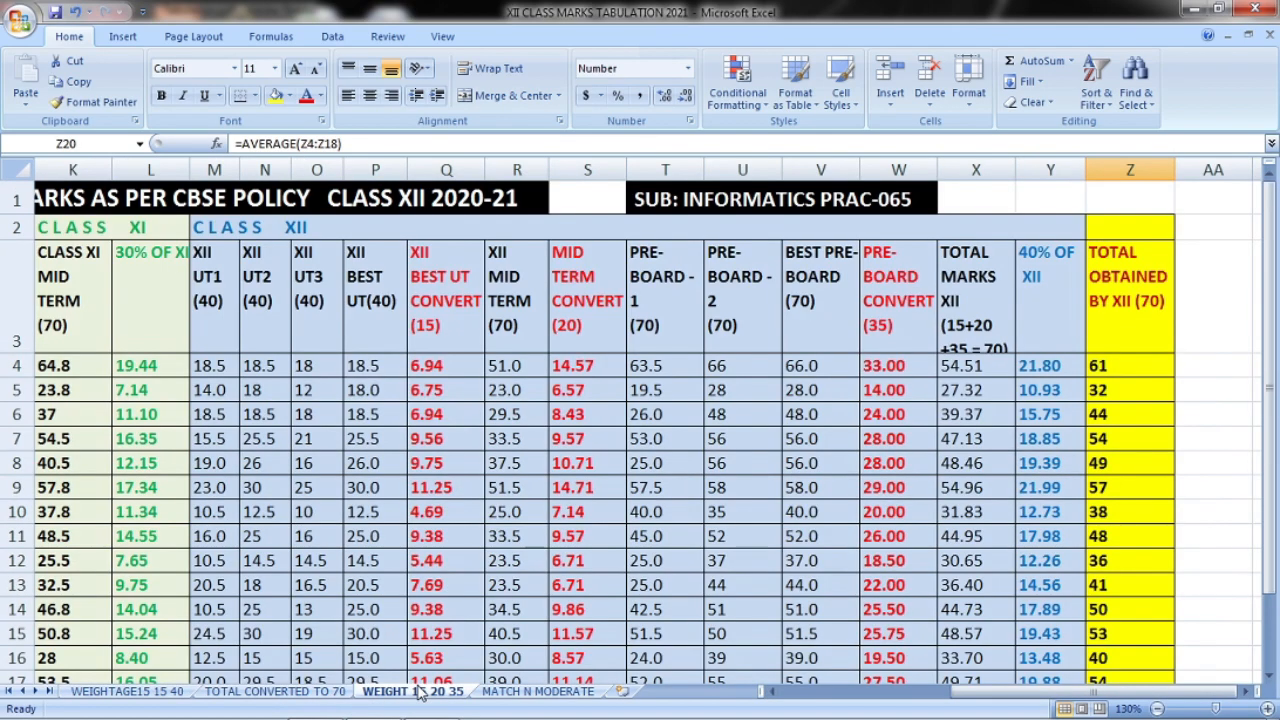
pyautogui.click(326, 692)
pyautogui.click(138, 692)
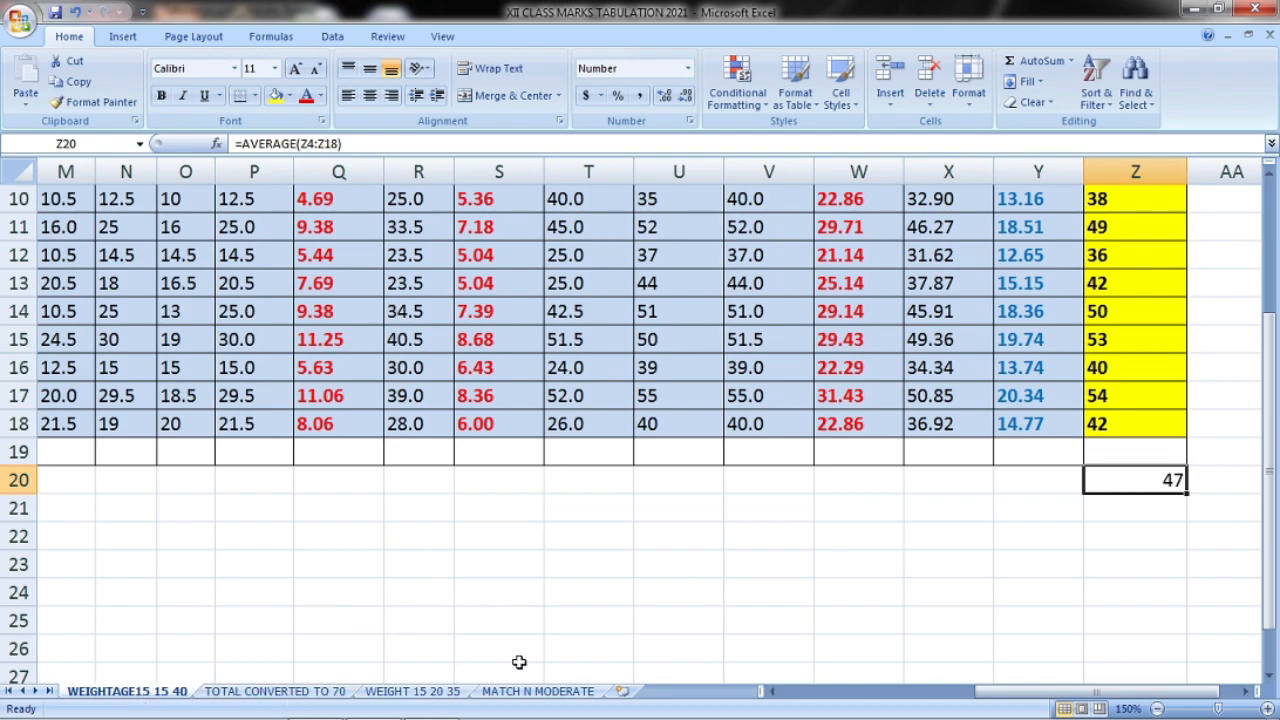
# Review the total obtained column on WEIGHTAGE15 15 40, selecting it from its header in Z3 down to the last student.
pyautogui.scroll(3, 1040, 549)
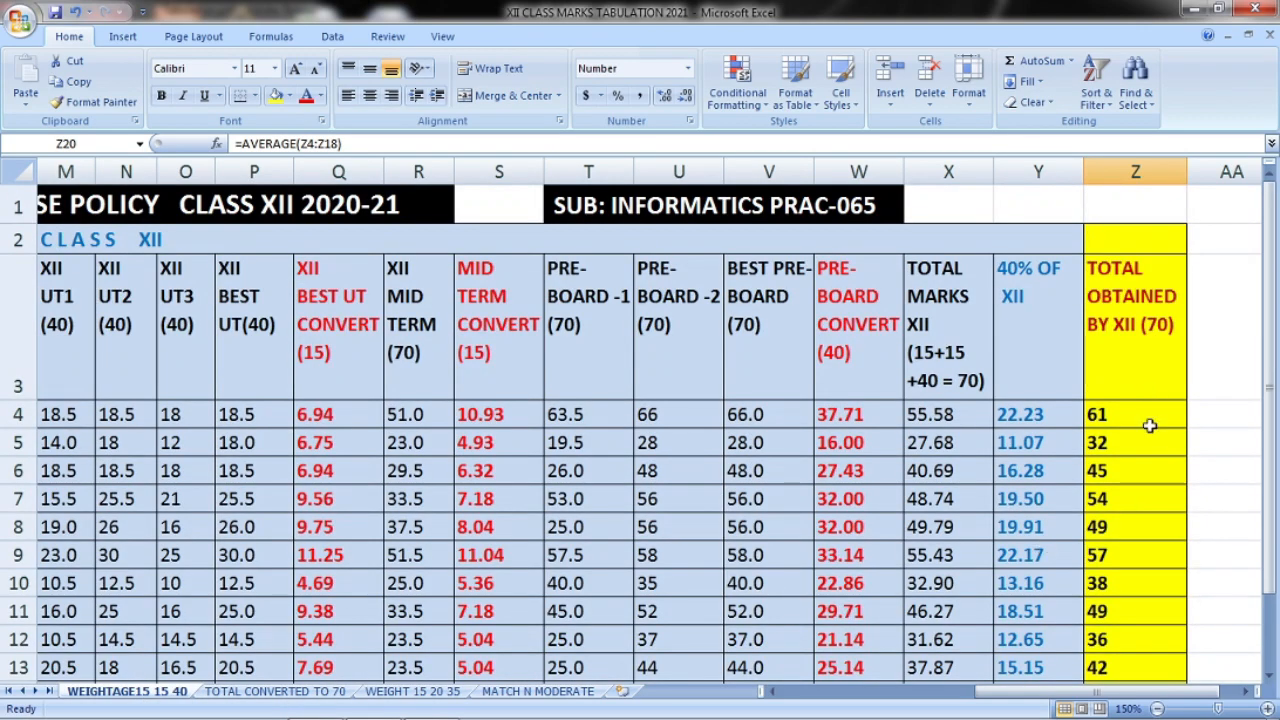
pyautogui.scroll(-1, 1150, 410)
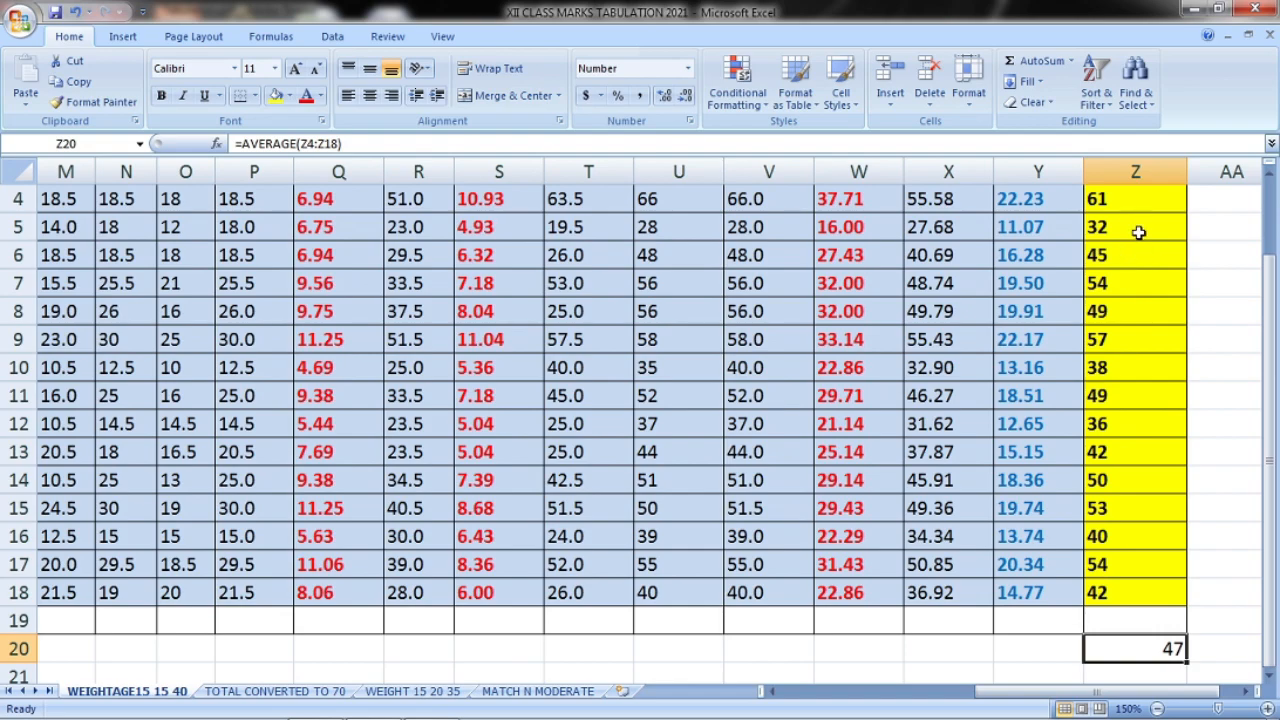
pyautogui.scroll(1, 1137, 260)
pyautogui.moveTo(1110, 352); pyautogui.dragTo(1160, 604)
pyautogui.scroll(1, 1143, 481)
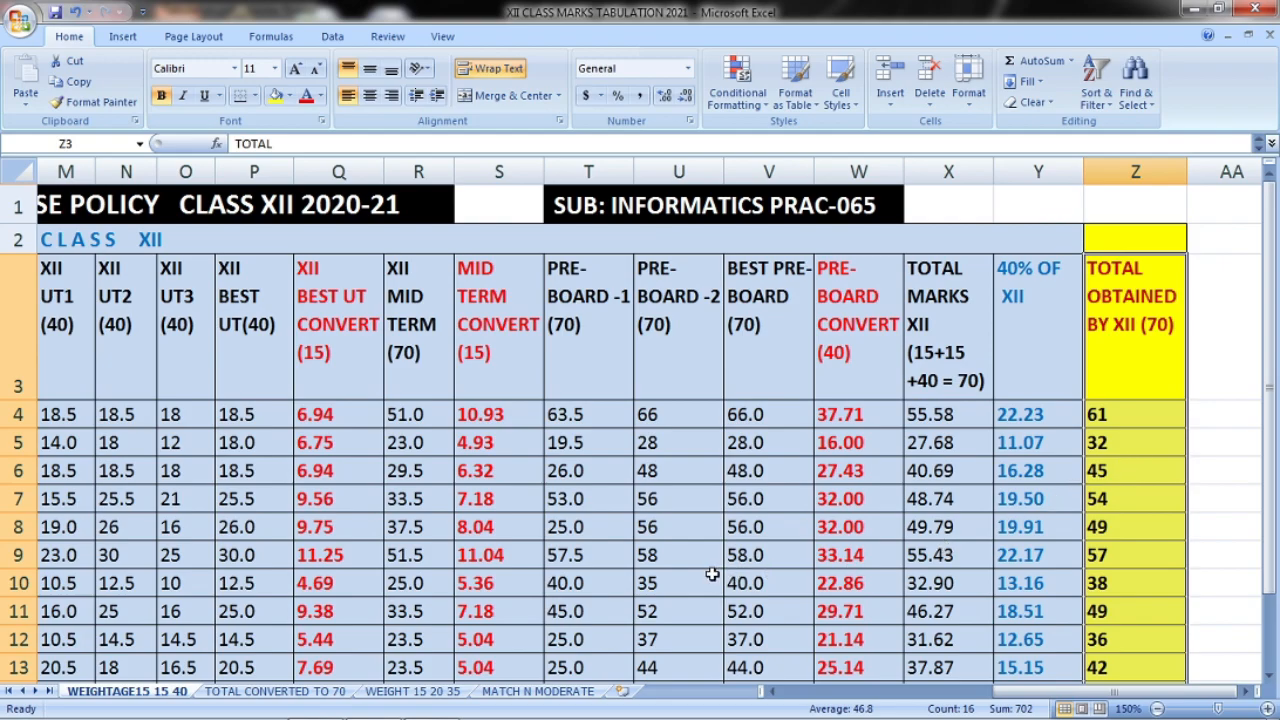
# Go through the TOTAL CONVERTED TO 70, WEIGHT 15 20 35 and MATCH N MODERATE sheets, ending back on WEIGHTAGE15 15 40.
pyautogui.click(336, 693)
pyautogui.click(412, 692)
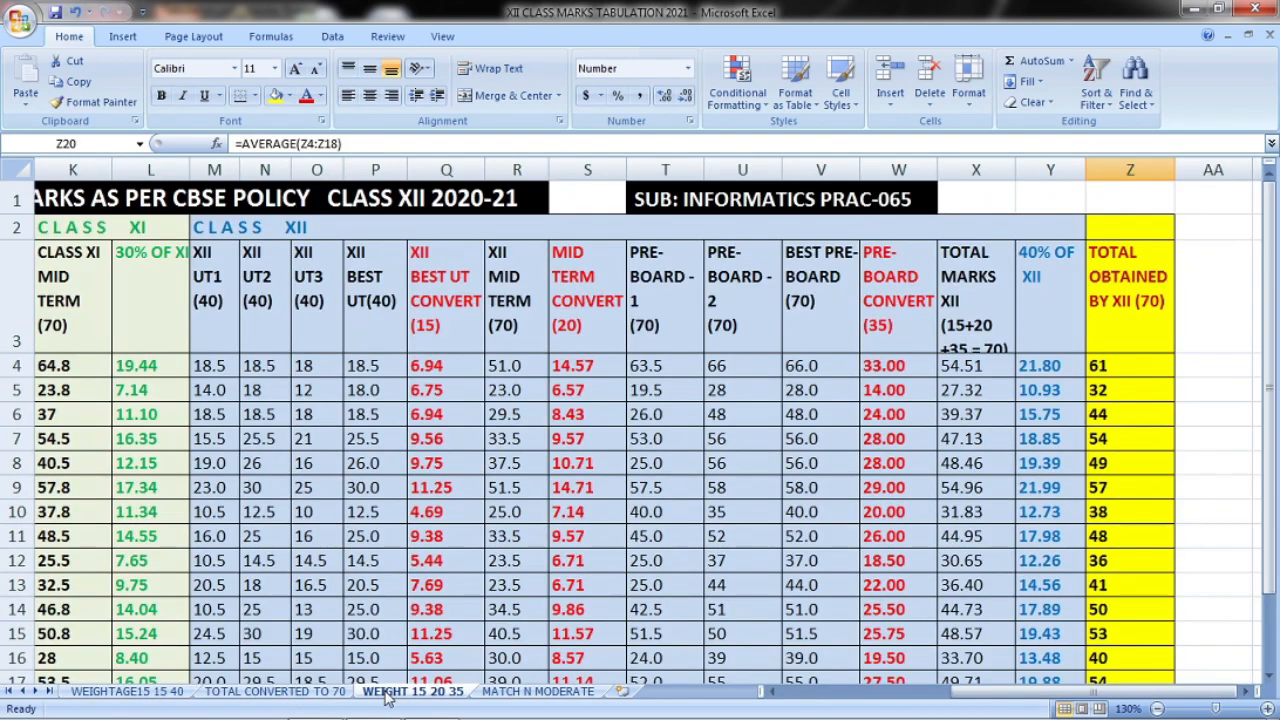
pyautogui.click(512, 692)
pyautogui.click(420, 692)
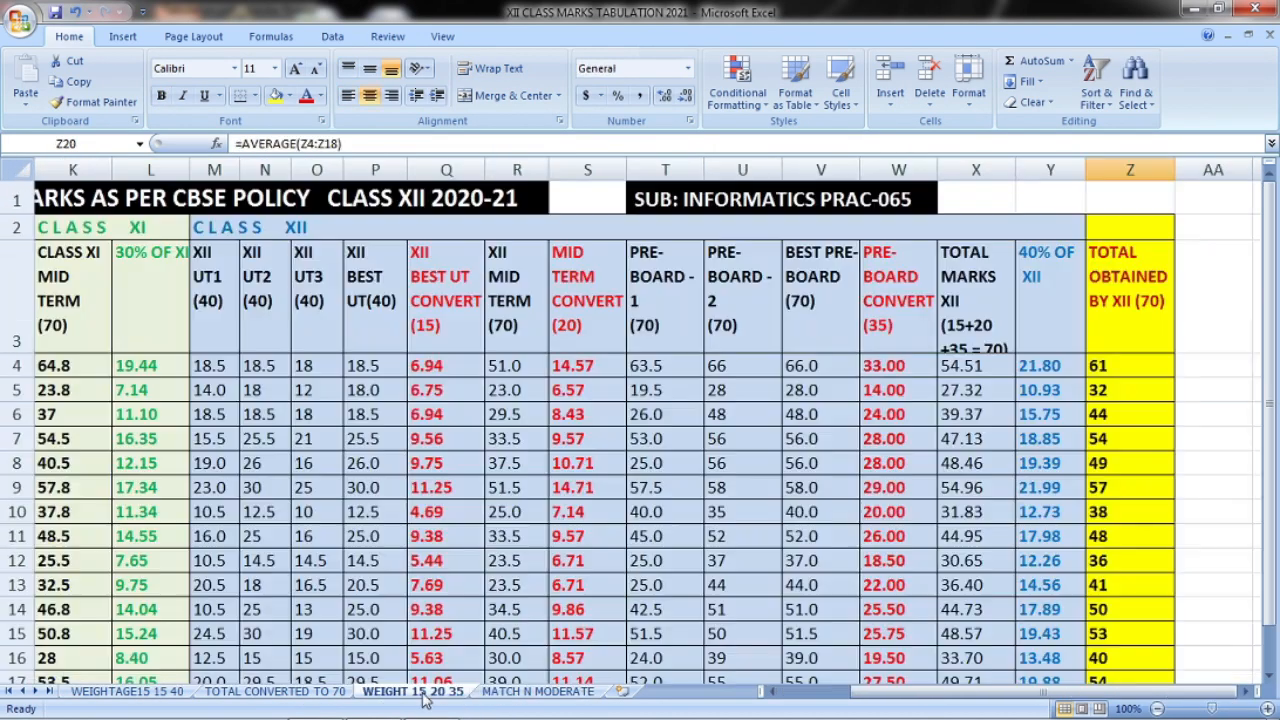
pyautogui.click(318, 693)
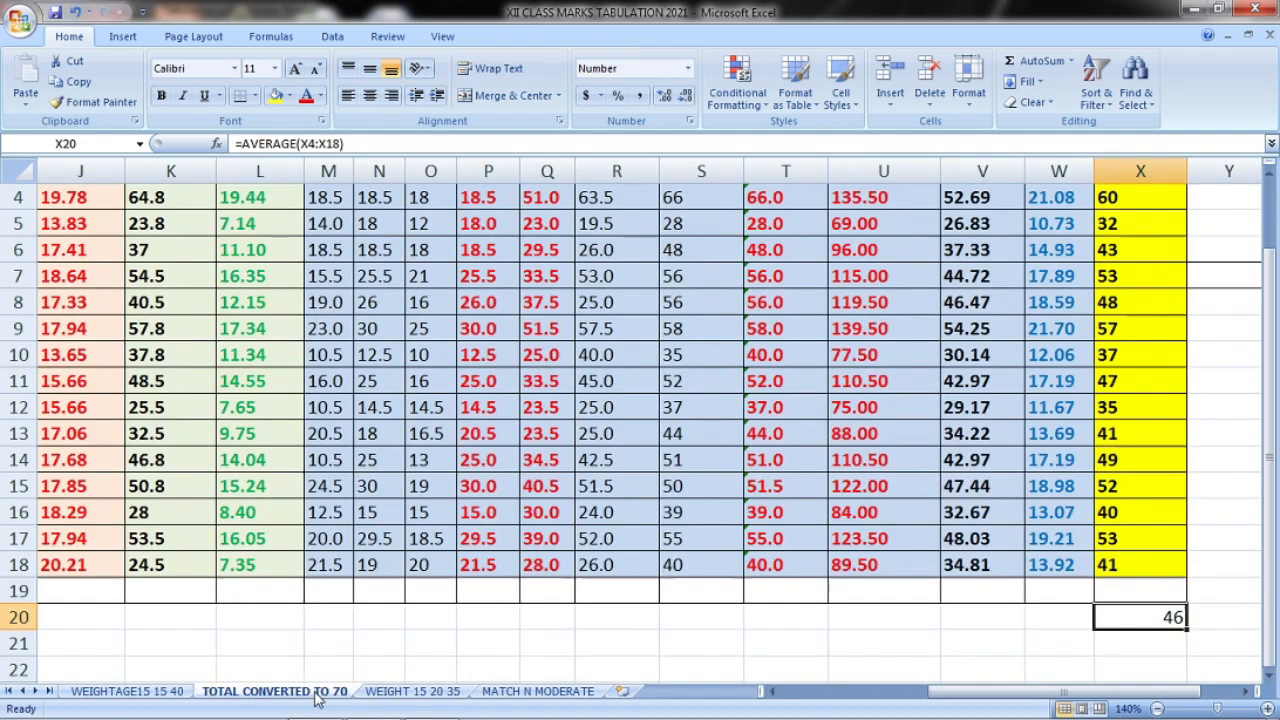
pyautogui.click(180, 692)
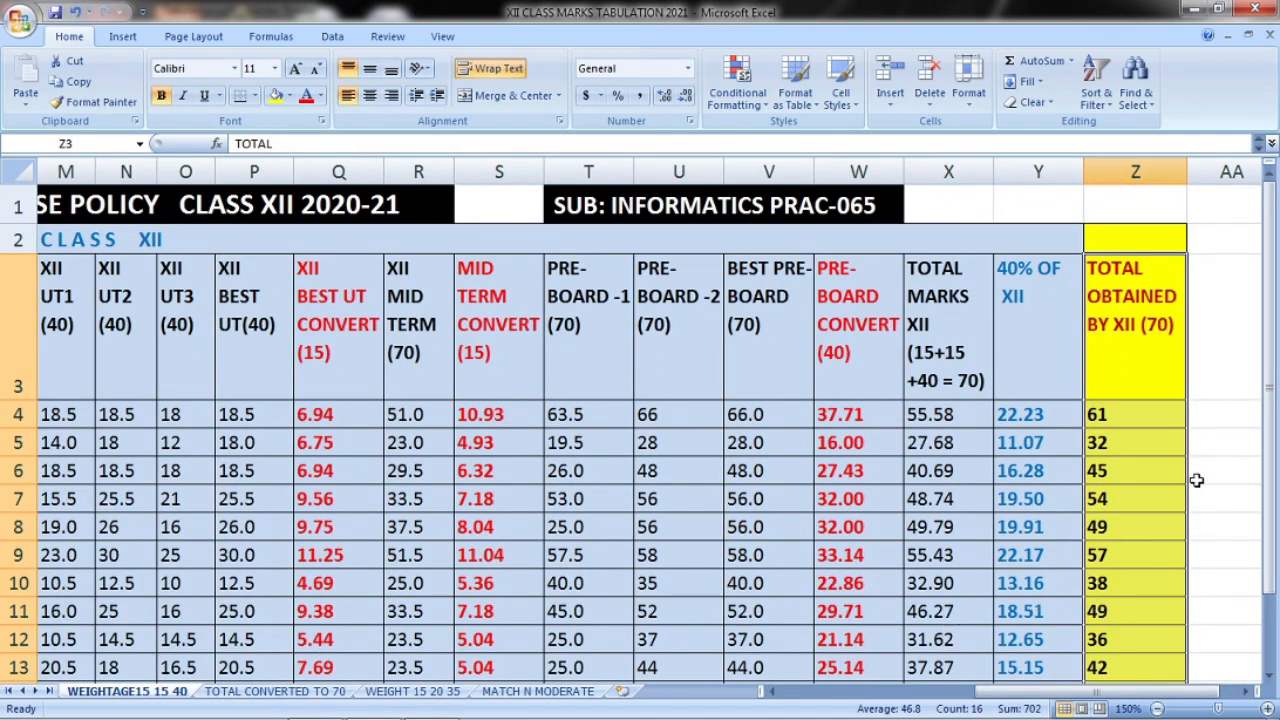
# Examine the rounded total formula in Z4 and recheck the totals against the column average in Z20.
pyautogui.click(1131, 419)
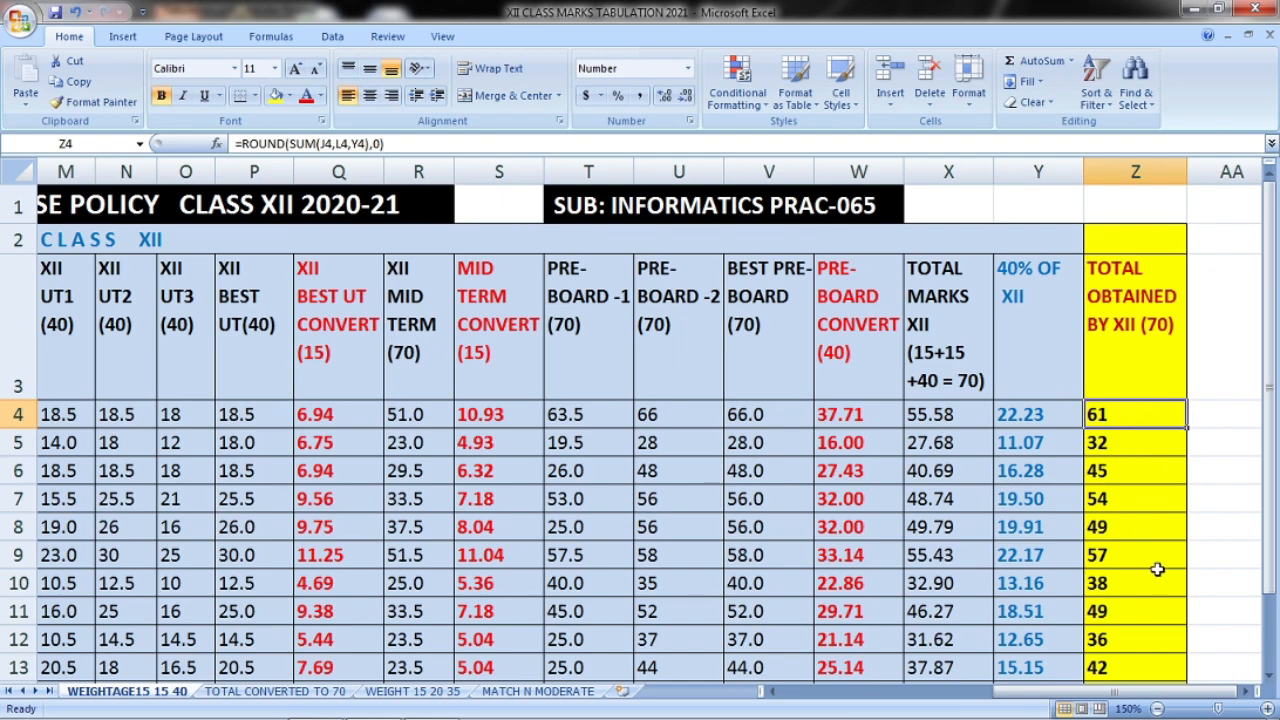
pyautogui.moveTo(1271, 440); pyautogui.dragTo(1274, 504)
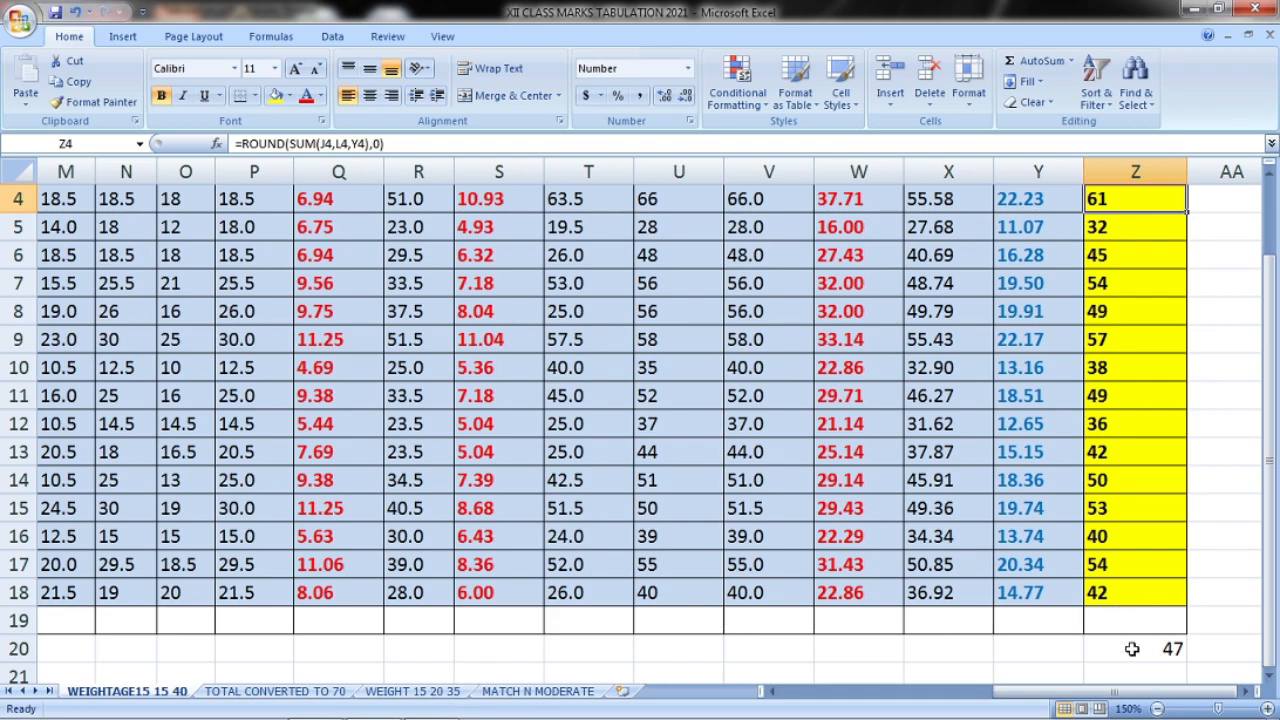
pyautogui.scroll(1, 1132, 649)
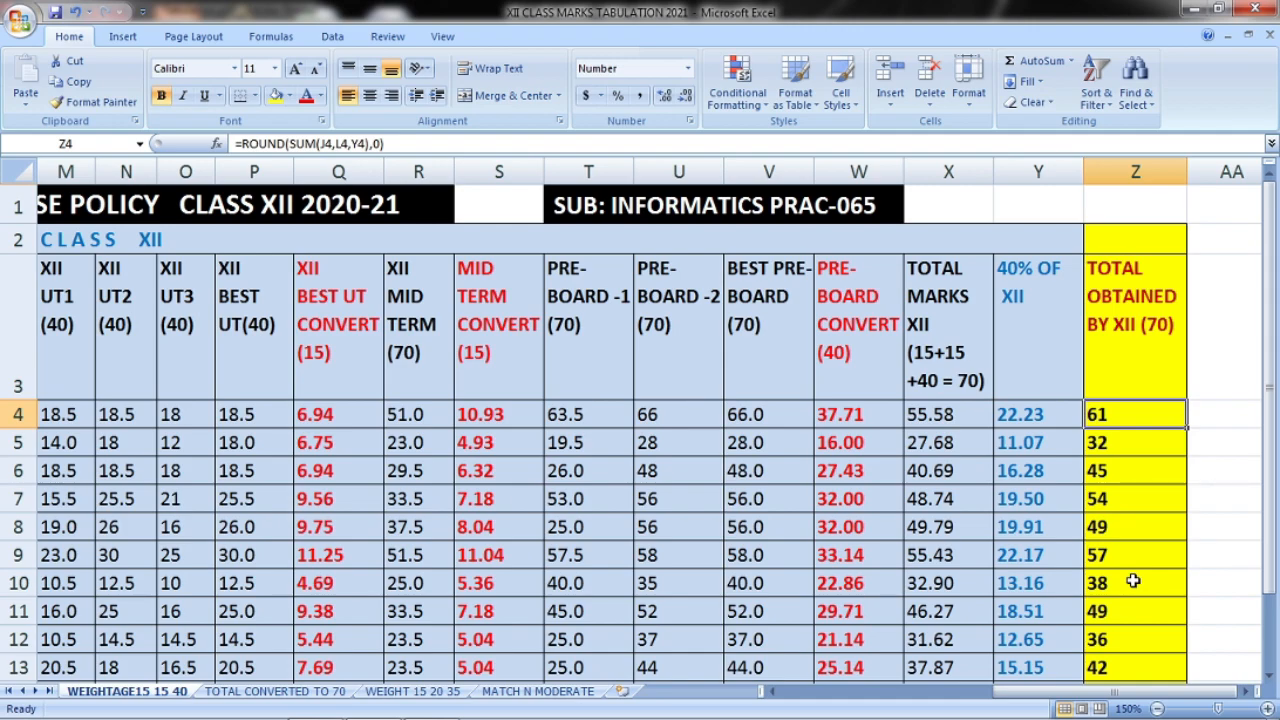
pyautogui.scroll(-3, 906, 545)
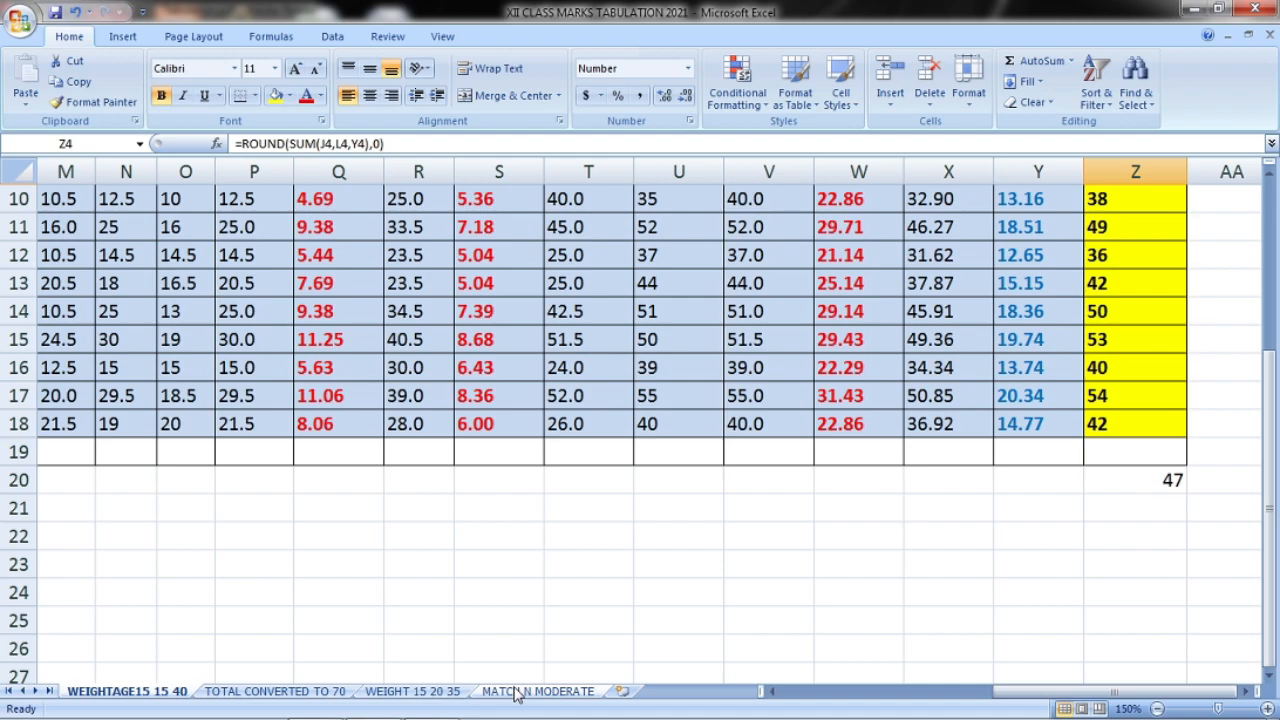
# Switch to the result tabulation PDF in Adobe Reader and read the Internal Moderation example on pages 7 and 8.
pyautogui.press('super')
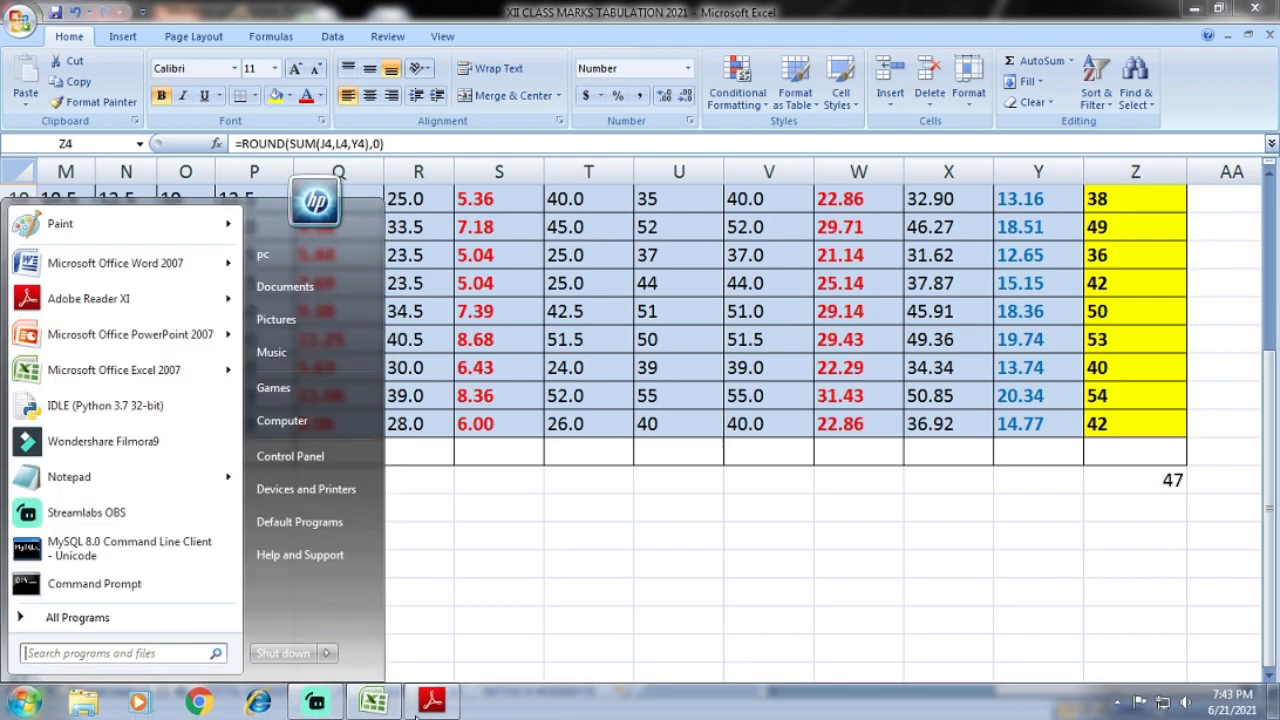
pyautogui.click(432, 703)
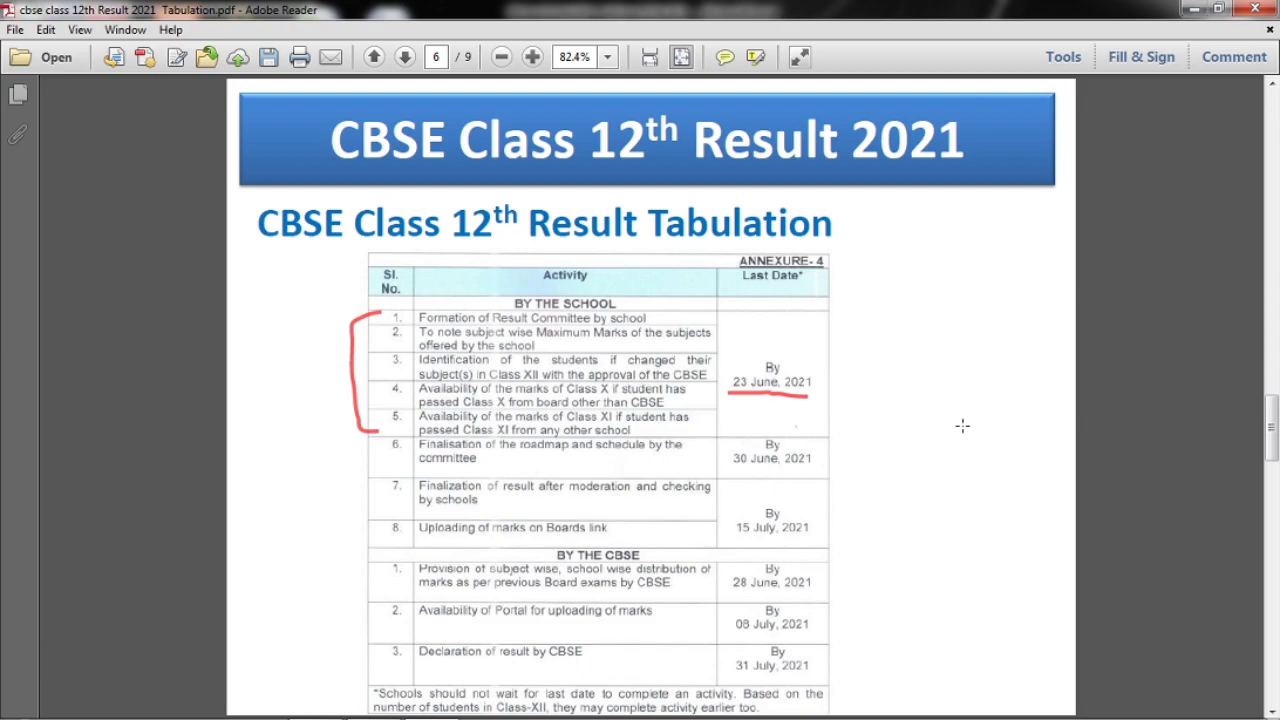
pyautogui.scroll(-3, 962, 426)
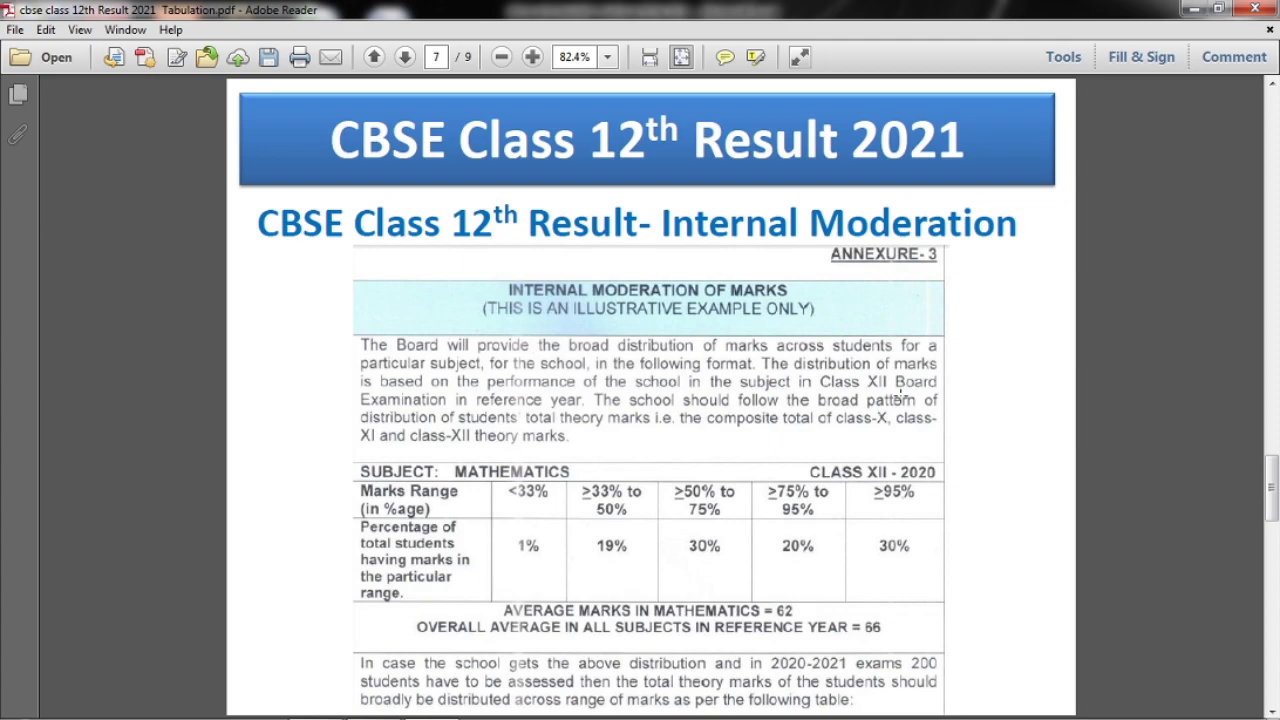
pyautogui.scroll(-1, 900, 398)
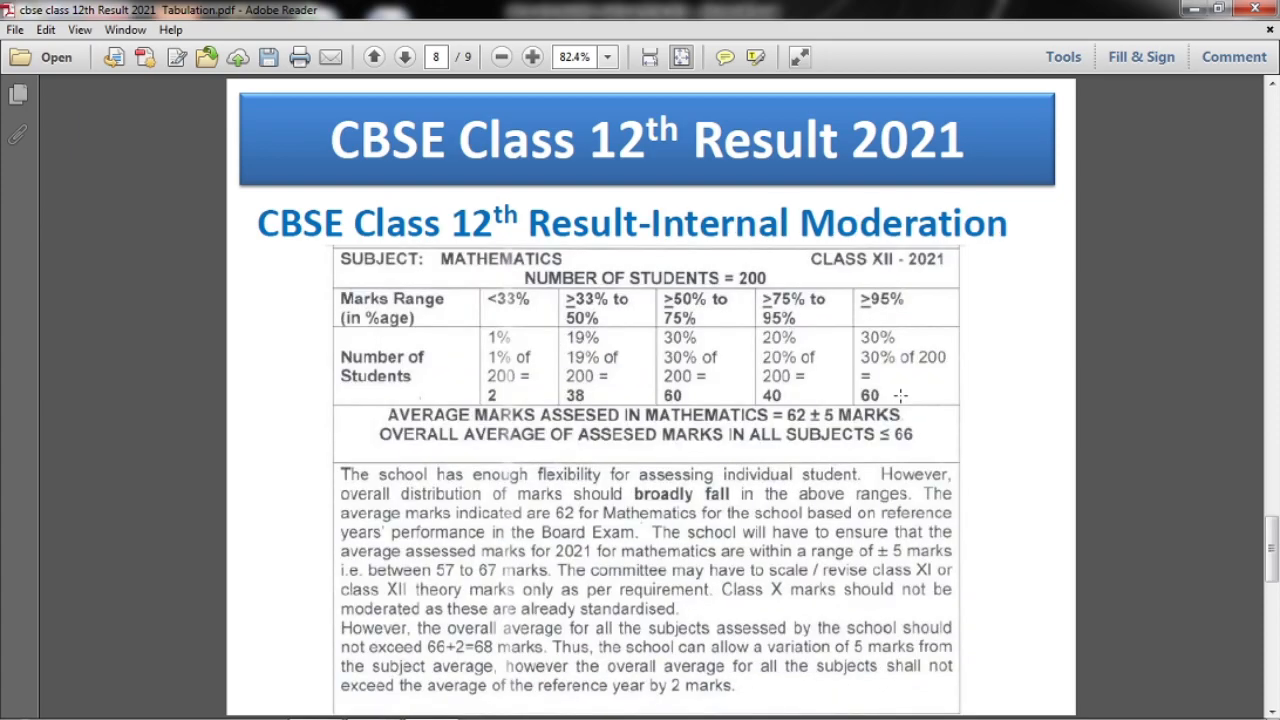